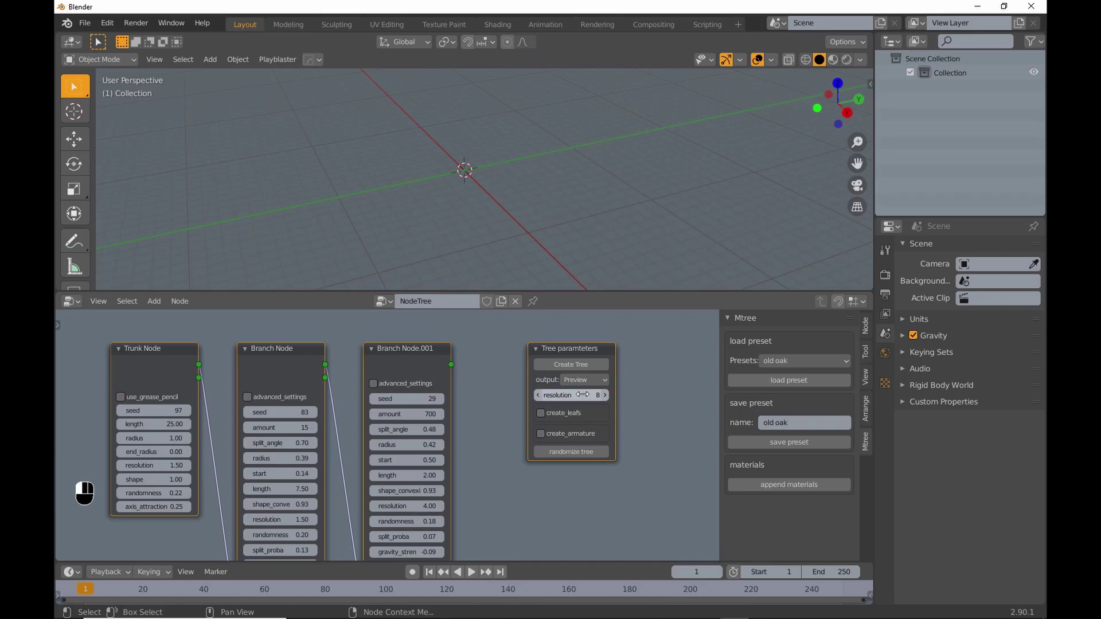
- Create the tree from the loaded old oak node setup and enable auto_update for it
{"action": "left_click", "coordinate": [580, 365]}
{"action": "middle_click_drag", "start_coordinate": [507, 195], "coordinate": [512, 170]}
{"action": "scroll", "coordinate": [522, 400], "scroll_direction": "up", "scroll_amount": 1}
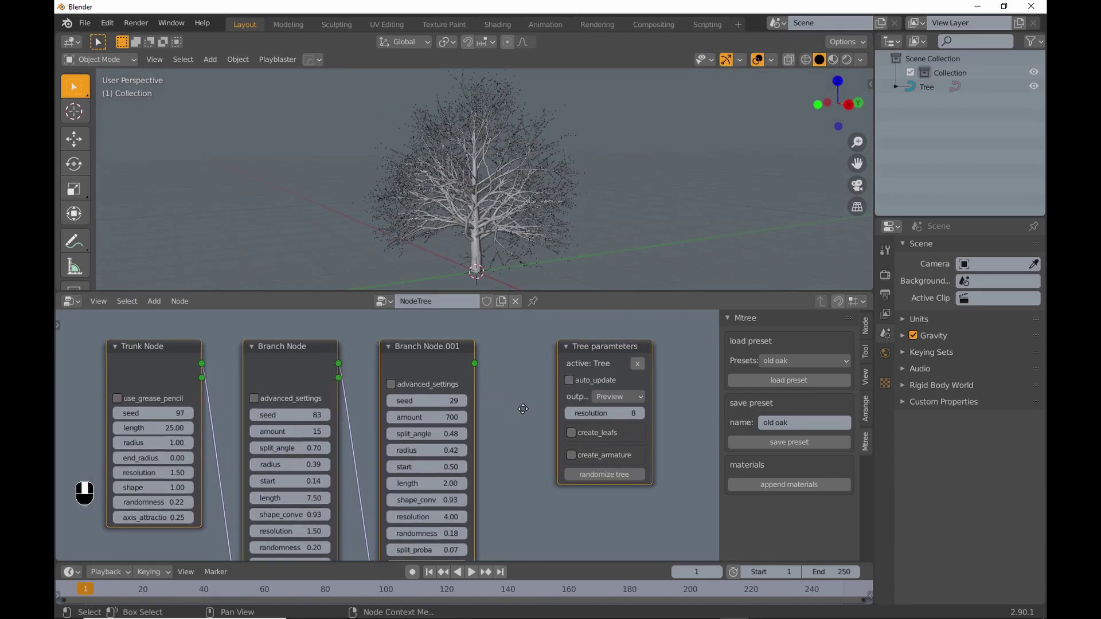
{"action": "left_click", "coordinate": [573, 381]}
{"action": "key", "text": "n"}
- Set the trunk node's resolution to 0.36 and the first branch node's start to 0.35
{"action": "middle_click_drag", "start_coordinate": [298, 465], "coordinate": [496, 442]}
{"action": "scroll", "coordinate": [448, 439], "scroll_direction": "up", "scroll_amount": 4}
{"action": "left_click_drag", "start_coordinate": [451, 461], "coordinate": [426, 464]}
{"action": "middle_click_drag", "start_coordinate": [485, 482], "coordinate": [460, 438]}
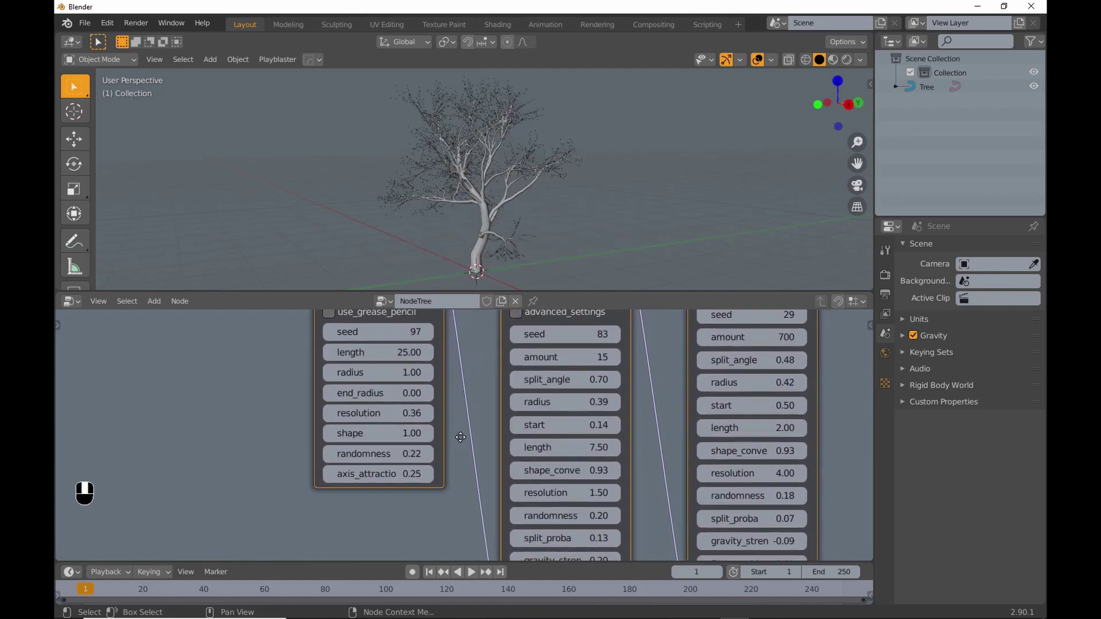
{"action": "left_click_drag", "start_coordinate": [565, 425], "coordinate": [589, 425]}
- Delete the second branch node, Branch Node.001, from the node tree
{"action": "middle_click_drag", "start_coordinate": [472, 407], "coordinate": [431, 425]}
{"action": "scroll", "coordinate": [474, 421], "scroll_direction": "down", "scroll_amount": 2}
{"action": "left_click", "coordinate": [565, 342]}
{"action": "key", "text": "Delete"}
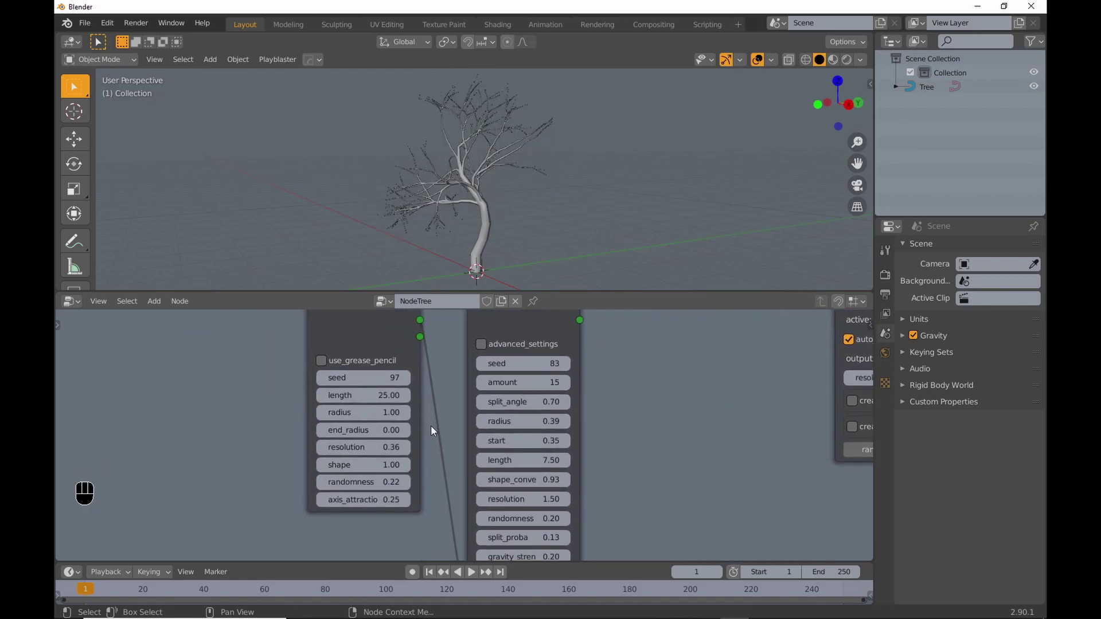
- Set the trunk node's length to 25.63 and its axis_attraction to 0.04
{"action": "left_click_drag", "start_coordinate": [390, 395], "coordinate": [403, 395]}
{"action": "left_click_drag", "start_coordinate": [390, 500], "coordinate": [370, 499]}
{"action": "middle_click_drag", "start_coordinate": [443, 447], "coordinate": [450, 447]}
- Set the remaining branch node's start to 0.38 and its radius to 0.60
{"action": "left_click_drag", "start_coordinate": [518, 441], "coordinate": [524, 440]}
{"action": "middle_click_drag", "start_coordinate": [624, 476], "coordinate": [620, 406]}
{"action": "left_click_drag", "start_coordinate": [556, 363], "coordinate": [580, 361]}
{"action": "middle_click_drag", "start_coordinate": [623, 437], "coordinate": [625, 429]}
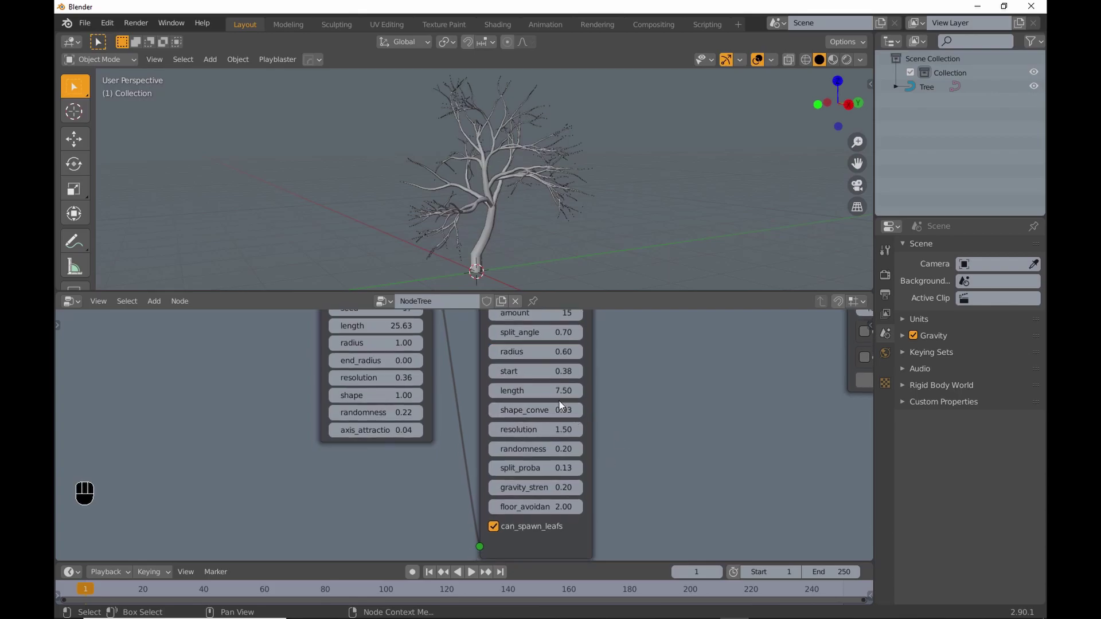
- Set the trunk node's seed to 100, resolution to 0.42, shape to 0.94 and randomness to 0.10
{"action": "middle_click_drag", "start_coordinate": [446, 395], "coordinate": [454, 416]}
{"action": "left_click_drag", "start_coordinate": [383, 329], "coordinate": [393, 328]}
{"action": "middle_click_drag", "start_coordinate": [454, 397], "coordinate": [463, 413]}
{"action": "left_click_drag", "start_coordinate": [392, 414], "coordinate": [393, 414]}
{"action": "mouse_move", "coordinate": [392, 431]}
{"action": "left_mouse_down"}
{"action": "mouse_move", "coordinate": [397, 444]}
{"action": "mouse_move", "coordinate": [384, 447]}
{"action": "left_mouse_up"}
{"action": "middle_click_drag", "start_coordinate": [548, 240], "coordinate": [561, 457]}
- Add a Twig Node and place it between the branch node and the tree parameters node
{"action": "key", "text": "Home"}
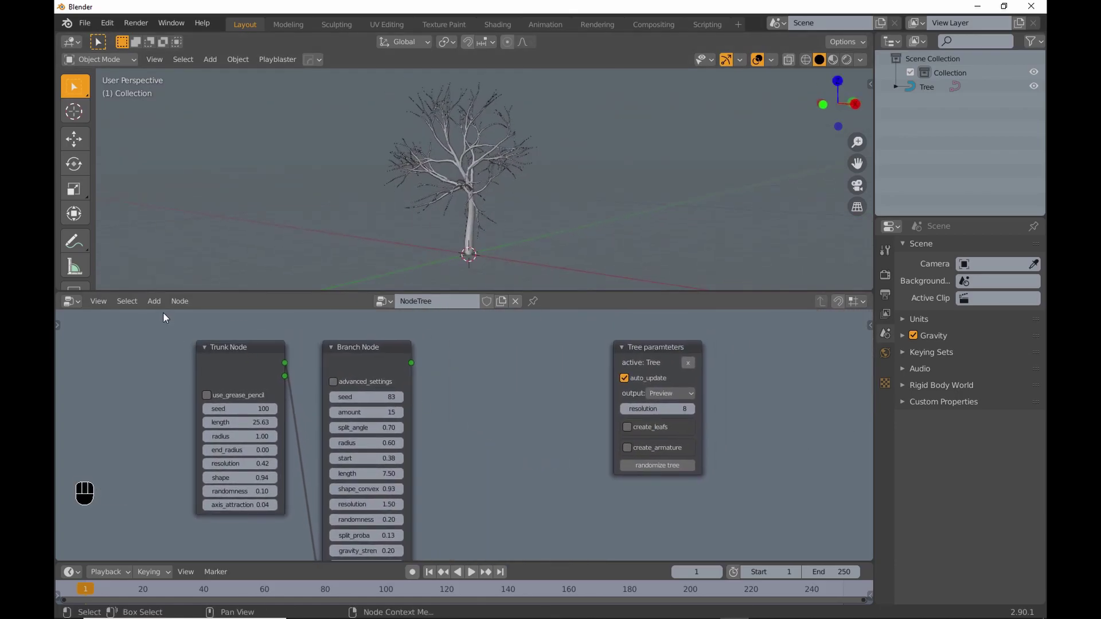
{"action": "left_click", "coordinate": [155, 301]}
{"action": "mouse_move", "coordinate": [164, 338]}
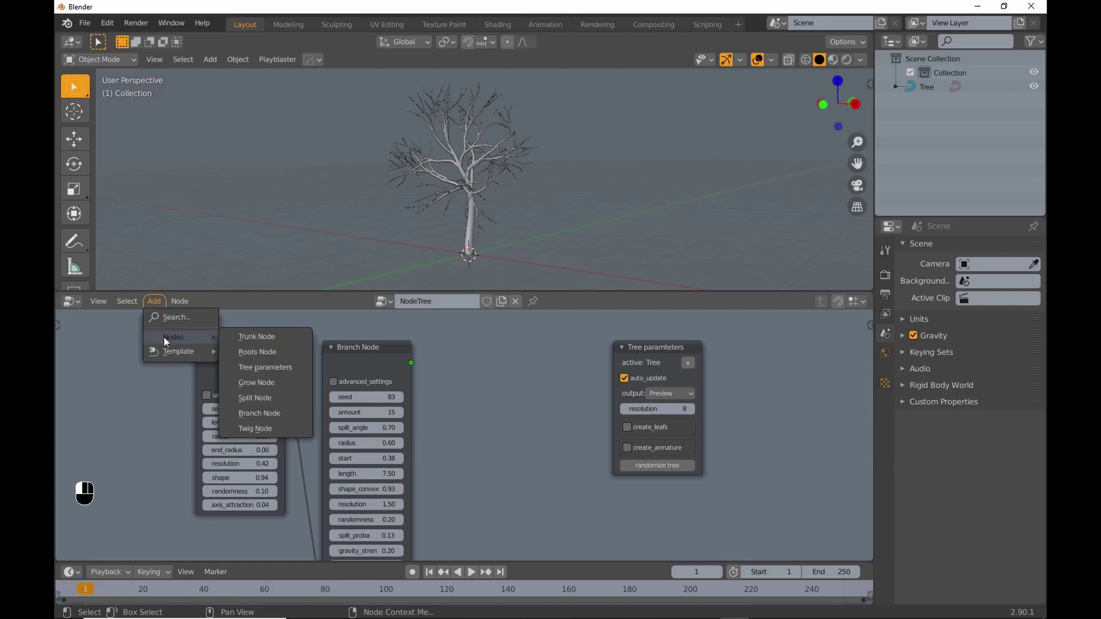
{"action": "left_click", "coordinate": [277, 430]}
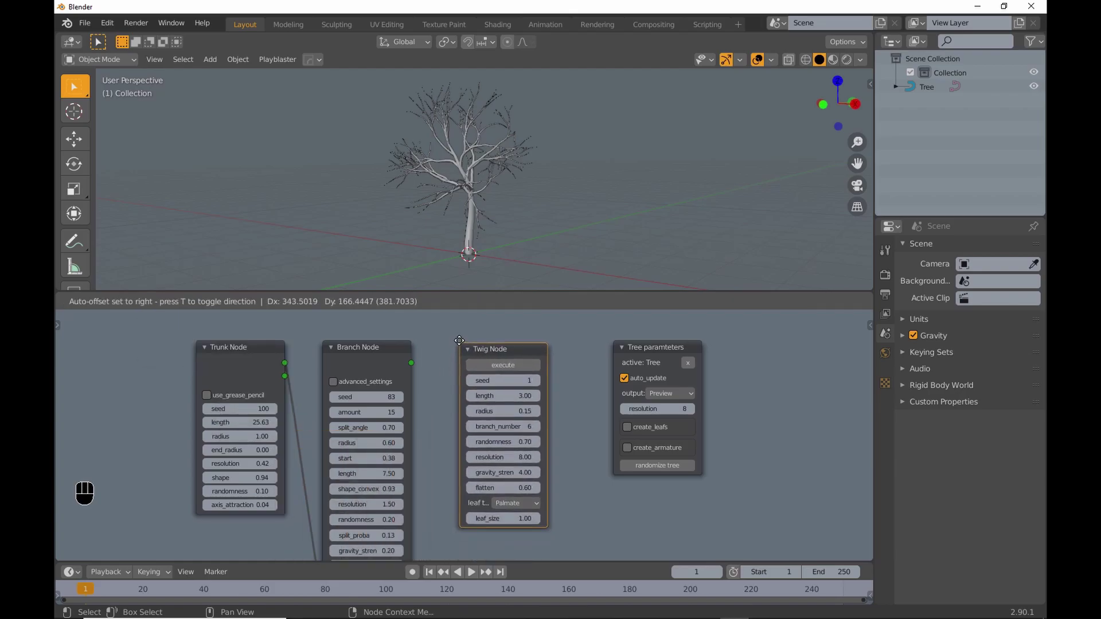
{"action": "left_click", "coordinate": [464, 333]}
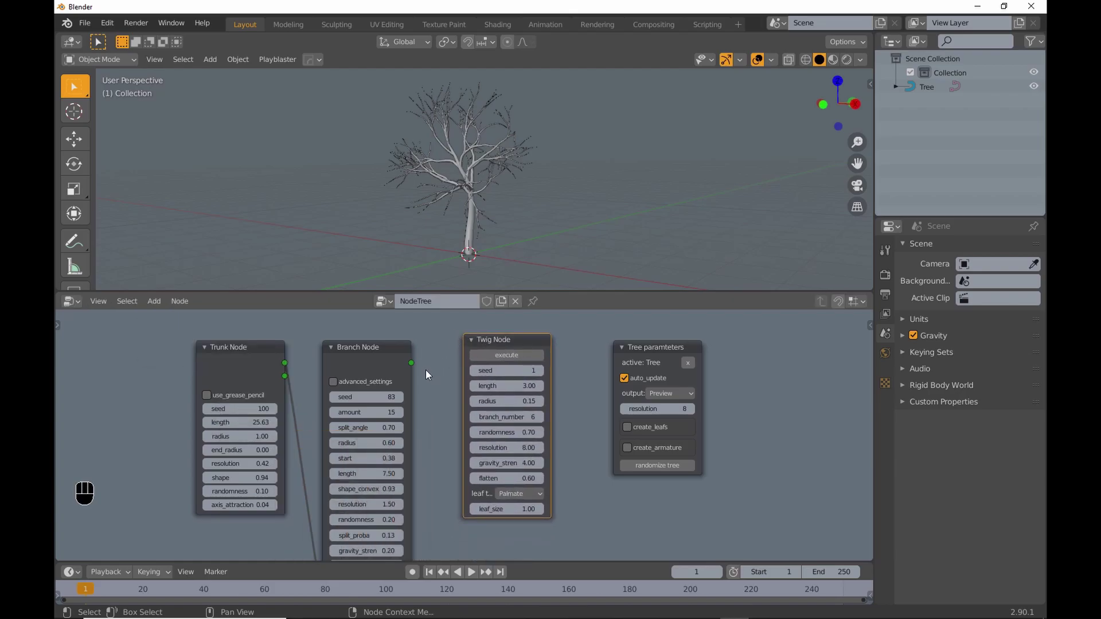
- Generate the twig object from the Twig Node and isolate it in local view
{"action": "left_click", "coordinate": [501, 356]}
{"action": "scroll", "coordinate": [494, 238], "scroll_direction": "up", "scroll_amount": 5}
{"action": "scroll", "coordinate": [469, 191], "scroll_direction": "up", "scroll_amount": 3}
{"action": "scroll", "coordinate": [491, 198], "scroll_direction": "up", "scroll_amount": 2}
{"action": "key", "text": "KP_Divide"}
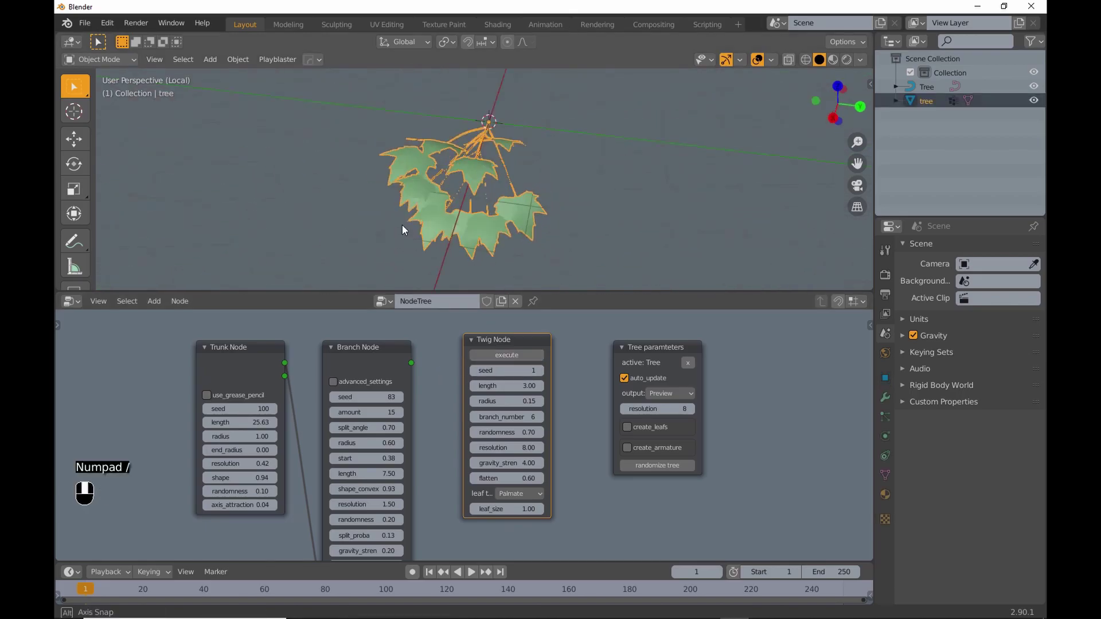
{"action": "middle_click_drag", "start_coordinate": [402, 230], "coordinate": [294, 229]}
- Change the Twig Node's leaf type to Serrate and regenerate the twig
{"action": "left_click", "coordinate": [512, 493]}
{"action": "left_click", "coordinate": [516, 520]}
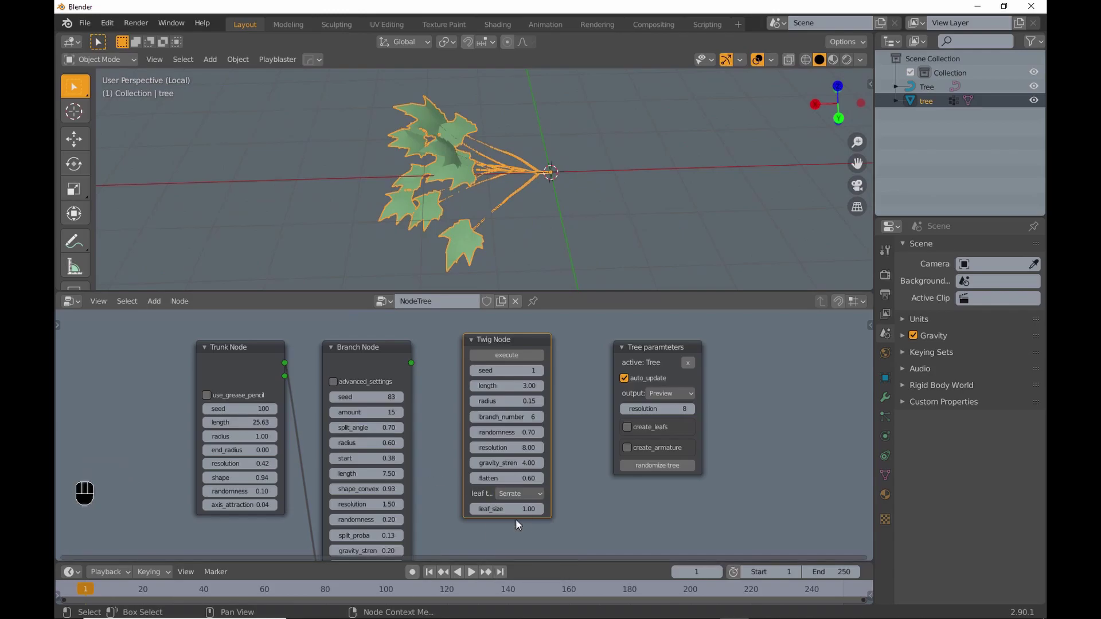
{"action": "left_click", "coordinate": [522, 353]}
{"action": "middle_click_drag", "start_coordinate": [459, 208], "coordinate": [570, 249]}
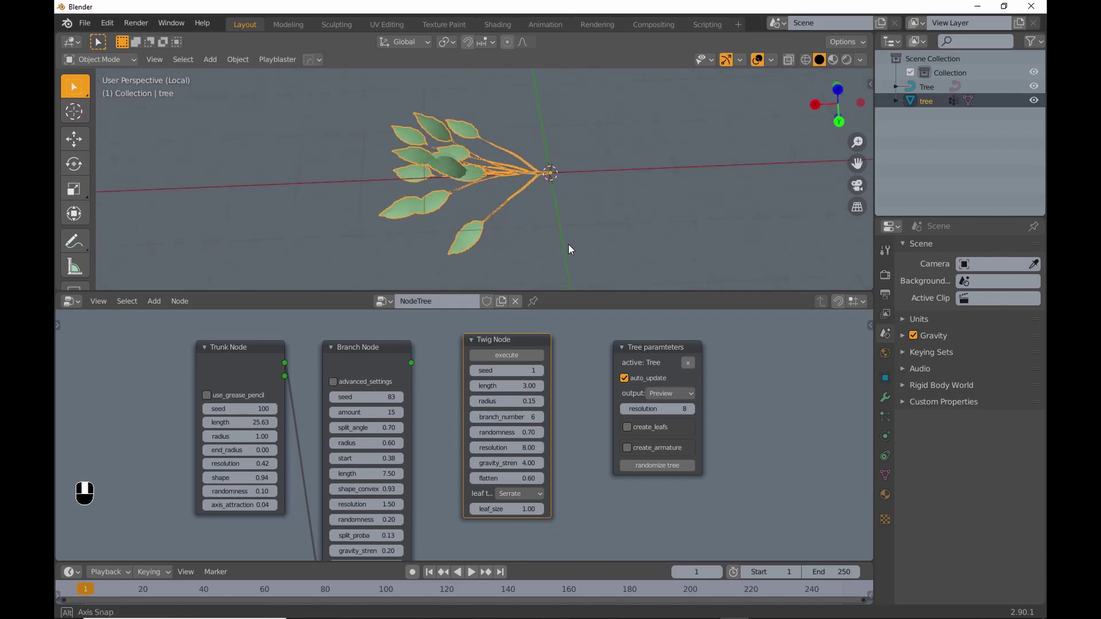
- Set the Twig Node's resolution to 6.11 and regenerate the twig
{"action": "scroll", "coordinate": [447, 396], "scroll_direction": "up", "scroll_amount": 2}
{"action": "left_click_drag", "start_coordinate": [516, 444], "coordinate": [499, 445]}
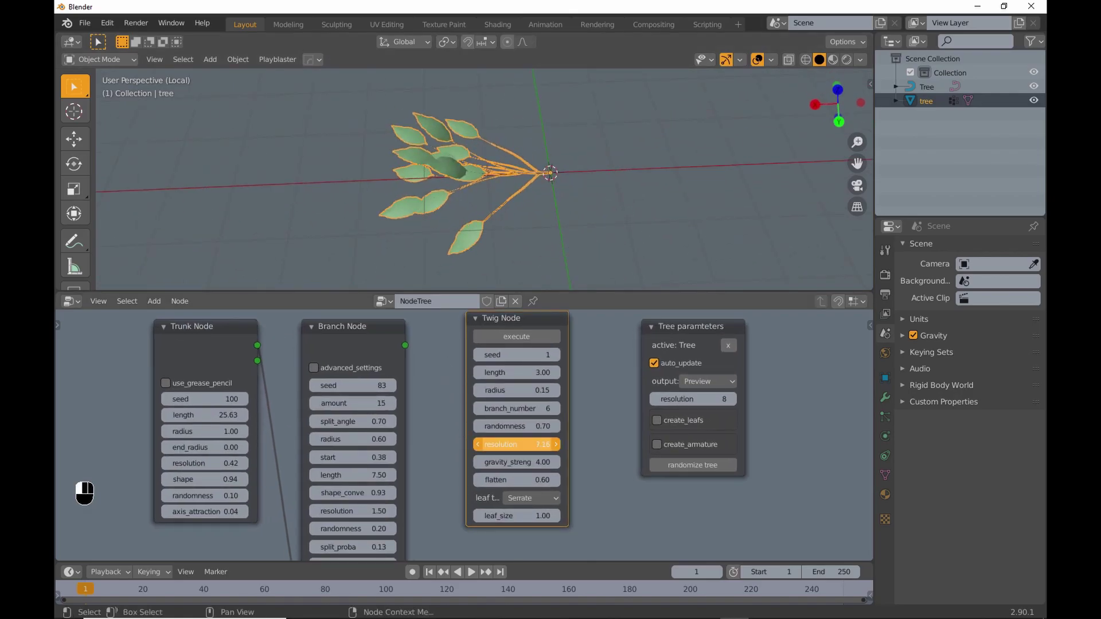
{"action": "left_click", "coordinate": [524, 338]}
{"action": "middle_click_drag", "start_coordinate": [519, 212], "coordinate": [647, 207]}
{"action": "left_click_drag", "start_coordinate": [504, 444], "coordinate": [545, 444]}
{"action": "left_click", "coordinate": [508, 338]}
- Delete the twig's selected stem vertices so only the leaves remain, then deselect the object and leave local view
{"action": "middle_click_drag", "start_coordinate": [499, 275], "coordinate": [511, 214]}
{"action": "key", "text": "Tab"}
{"action": "key", "text": "x"}
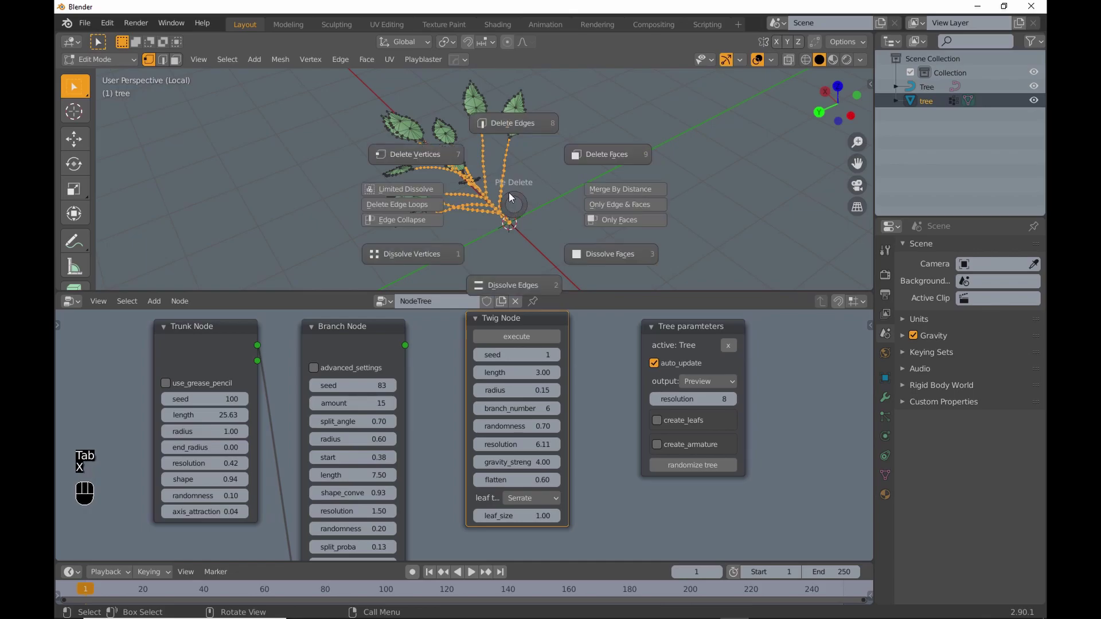
{"action": "left_click", "coordinate": [437, 152]}
{"action": "key", "text": "Tab"}
{"action": "left_click", "coordinate": [523, 151]}
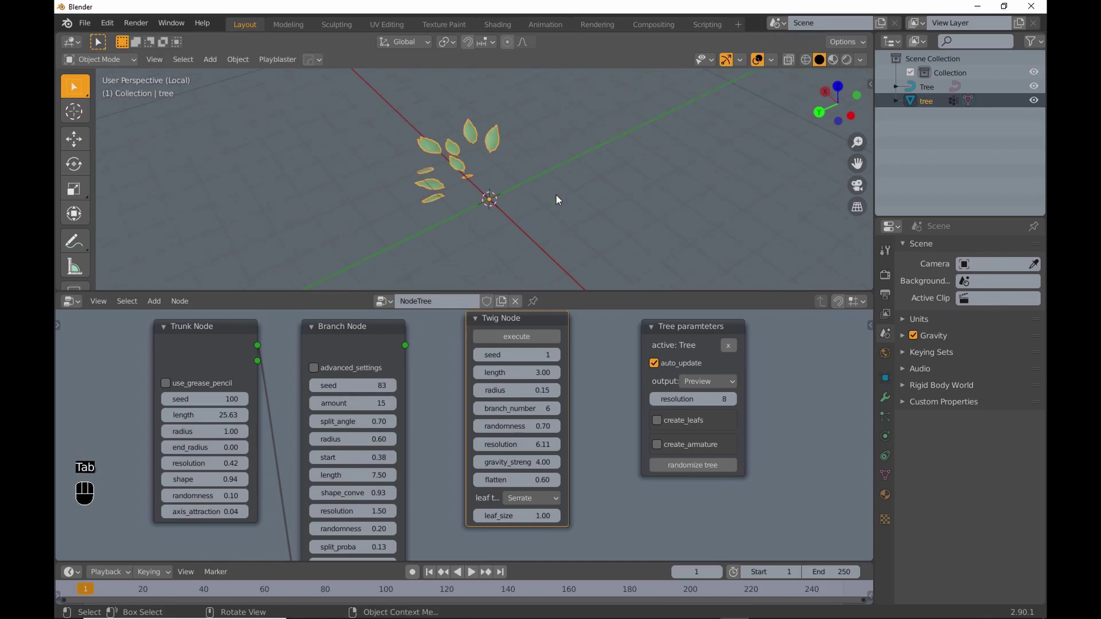
{"action": "key", "text": "KP_Divide"}
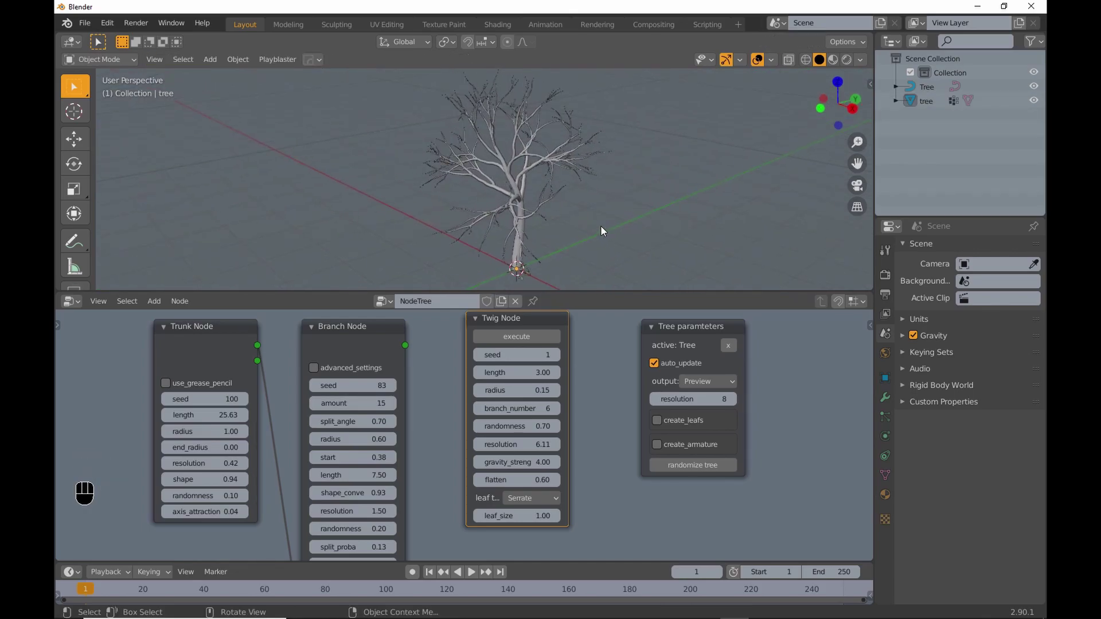
- Enable create_leafs in the tree parameters, using the edited leaf mesh as the leaf object with a leaf_size of 0.46
{"action": "left_click", "coordinate": [656, 421]}
{"action": "scroll", "coordinate": [653, 427], "scroll_direction": "down", "scroll_amount": 1}
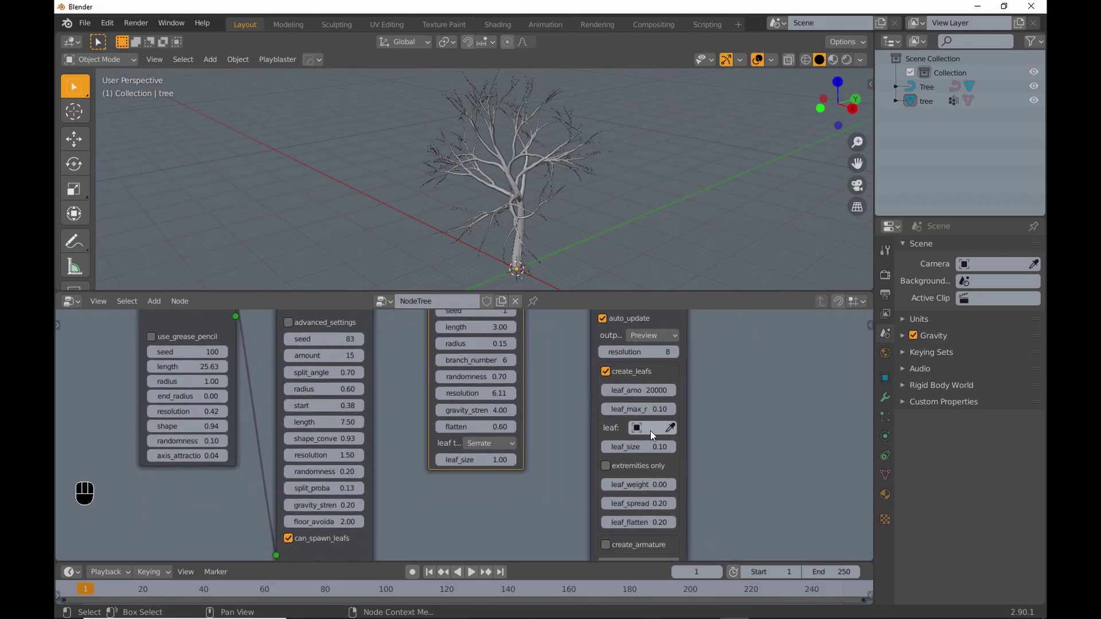
{"action": "left_click", "coordinate": [530, 278]}
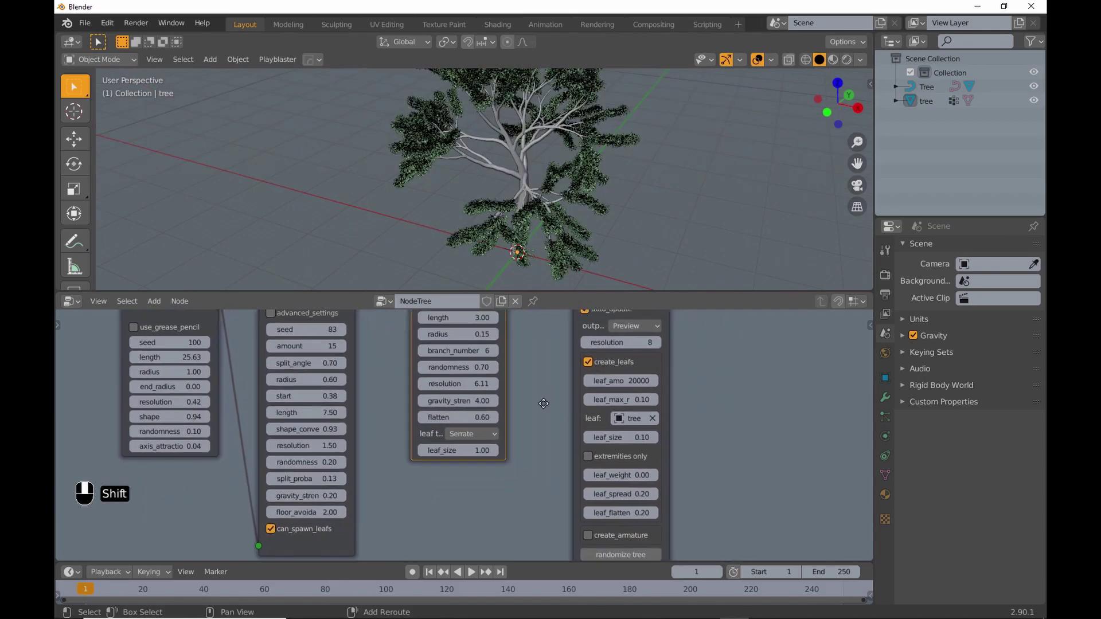
{"action": "middle_click_drag", "start_coordinate": [543, 398], "coordinate": [523, 373], "text": "shift"}
{"action": "mouse_move", "coordinate": [598, 405]}
{"action": "left_mouse_down"}
{"action": "mouse_move", "coordinate": [638, 405]}
{"action": "mouse_move", "coordinate": [593, 404]}
{"action": "left_mouse_up"}
{"action": "middle_click_drag", "start_coordinate": [437, 191], "coordinate": [500, 183]}
{"action": "scroll", "coordinate": [500, 184], "scroll_direction": "down", "scroll_amount": 4}
{"action": "middle_click_drag", "start_coordinate": [596, 229], "coordinate": [511, 223]}
- Shorten the branches by setting the branch node's length to 6.03
{"action": "middle_click_drag", "start_coordinate": [197, 435], "coordinate": [380, 446]}
{"action": "left_click_drag", "start_coordinate": [461, 390], "coordinate": [425, 390]}
{"action": "middle_click_drag", "start_coordinate": [361, 241], "coordinate": [239, 222]}
{"action": "left_click_drag", "start_coordinate": [475, 394], "coordinate": [450, 395]}
{"action": "middle_click_drag", "start_coordinate": [479, 233], "coordinate": [504, 238]}
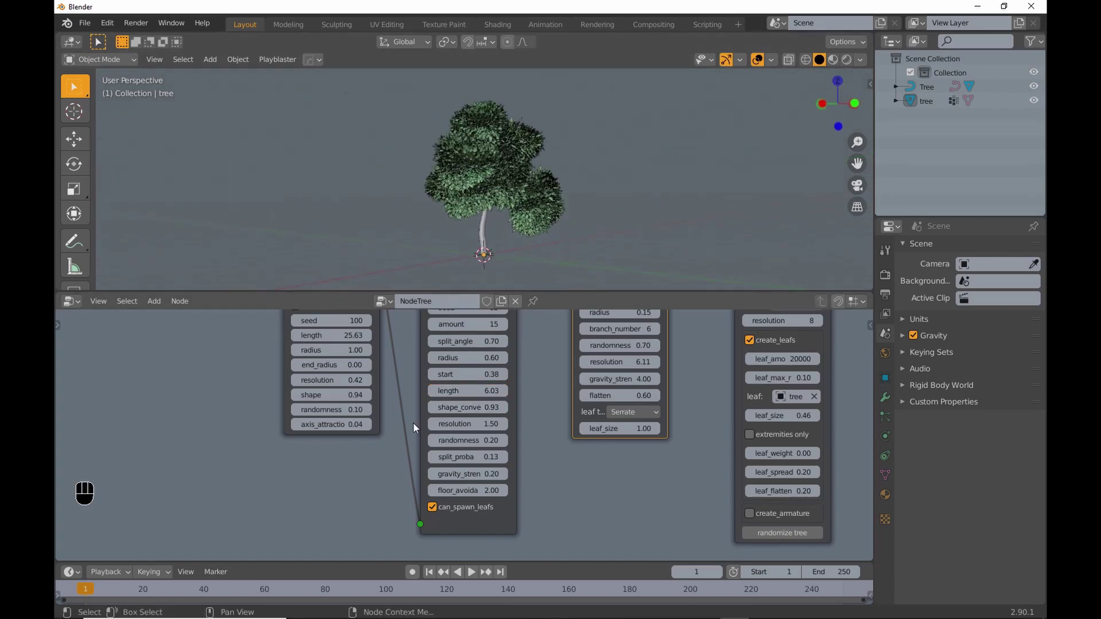
- Raise the branch node's floor_avoidance to 8.15
{"action": "middle_click_drag", "start_coordinate": [397, 405], "coordinate": [392, 424]}
{"action": "middle_click_drag", "start_coordinate": [385, 491], "coordinate": [377, 470]}
{"action": "left_click_drag", "start_coordinate": [453, 487], "coordinate": [502, 486]}
{"action": "middle_click_drag", "start_coordinate": [232, 244], "coordinate": [642, 265]}
{"action": "scroll", "coordinate": [505, 283], "scroll_direction": "up", "scroll_amount": 3}
- Set the leaf amount in the tree parameters to 2000
{"action": "middle_click_drag", "start_coordinate": [678, 428], "coordinate": [590, 424]}
{"action": "middle_click_drag", "start_coordinate": [510, 224], "coordinate": [716, 210]}
{"action": "middle_click_drag", "start_coordinate": [593, 371], "coordinate": [581, 400]}
{"action": "left_click", "coordinate": [680, 380]}
{"action": "key", "text": "Return"}
{"action": "middle_click_drag", "start_coordinate": [539, 163], "coordinate": [602, 175]}
- Set leaf_spread to 1.00 and leaf_size to 0.70 in the tree parameters
{"action": "middle_click_drag", "start_coordinate": [599, 442], "coordinate": [594, 418]}
{"action": "left_click_drag", "start_coordinate": [659, 476], "coordinate": [724, 475]}
{"action": "middle_click_drag", "start_coordinate": [533, 198], "coordinate": [332, 221]}
{"action": "left_click_drag", "start_coordinate": [659, 413], "coordinate": [683, 413]}
{"action": "middle_click_drag", "start_coordinate": [580, 188], "coordinate": [528, 241]}
{"action": "middle_click_drag", "start_coordinate": [575, 353], "coordinate": [549, 393]}
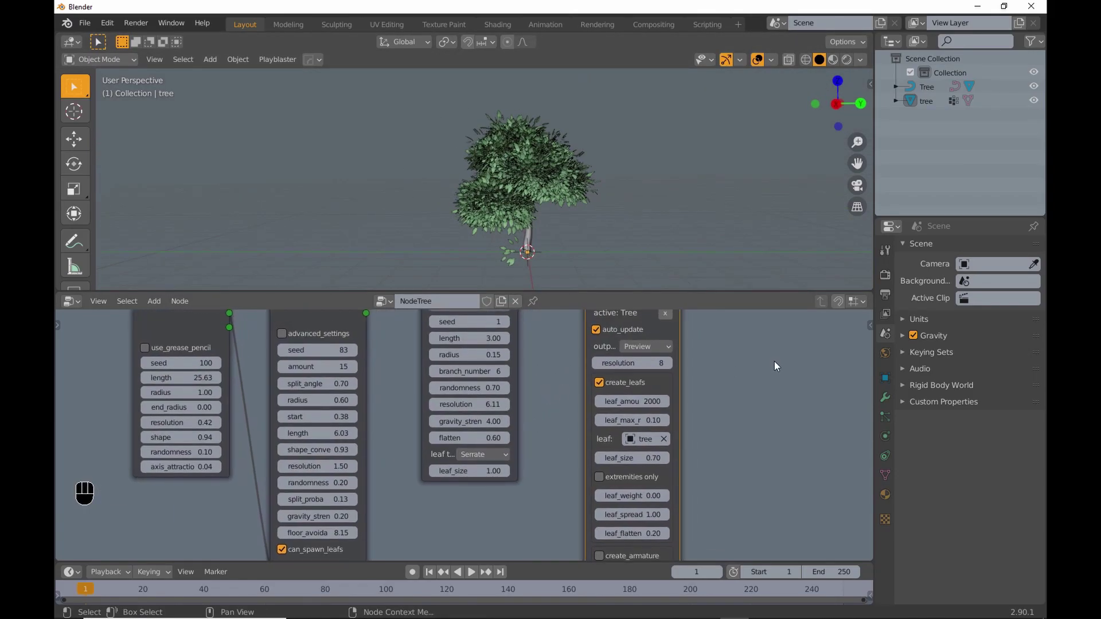
- Switch the tree's output to Final and append the Mtree materials
{"action": "left_click", "coordinate": [659, 348]}
{"action": "left_click", "coordinate": [648, 361]}
{"action": "middle_click_drag", "start_coordinate": [565, 215], "coordinate": [471, 218]}
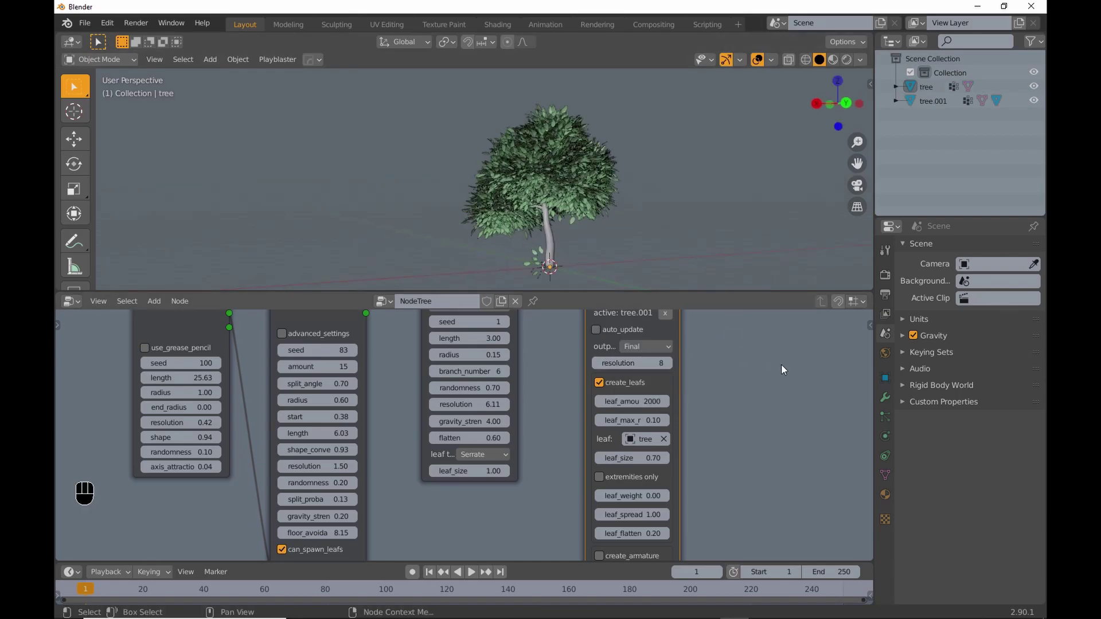
{"action": "key", "text": "n"}
{"action": "left_click", "coordinate": [773, 487]}
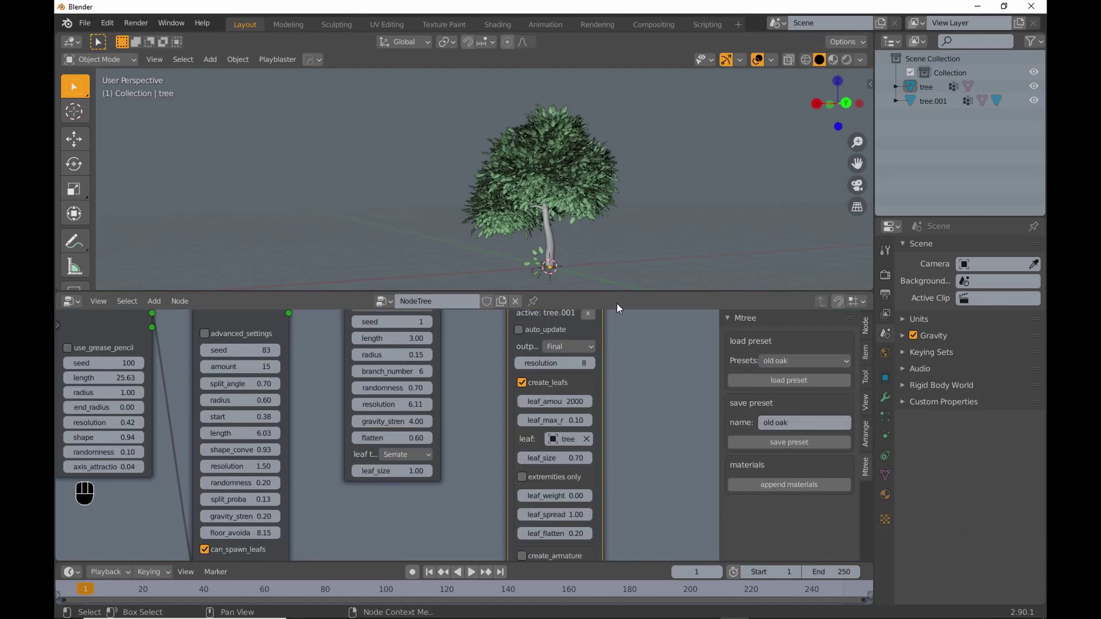
- Assign the oak material to the trunk and branch mesh
{"action": "left_click", "coordinate": [556, 244]}
{"action": "left_click", "coordinate": [885, 495]}
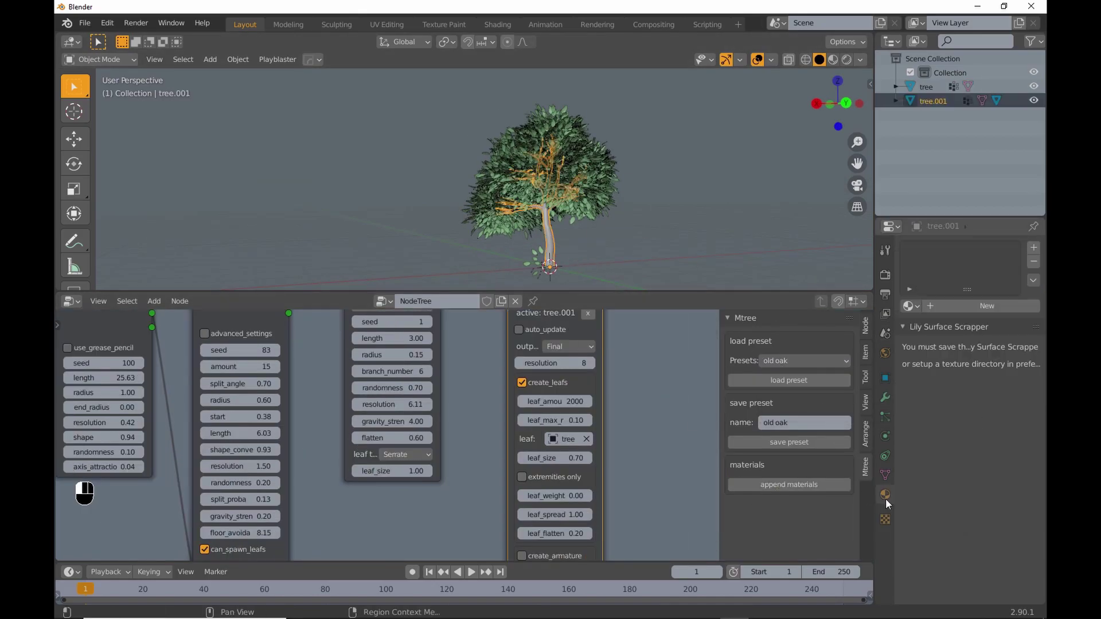
{"action": "left_click", "coordinate": [911, 307]}
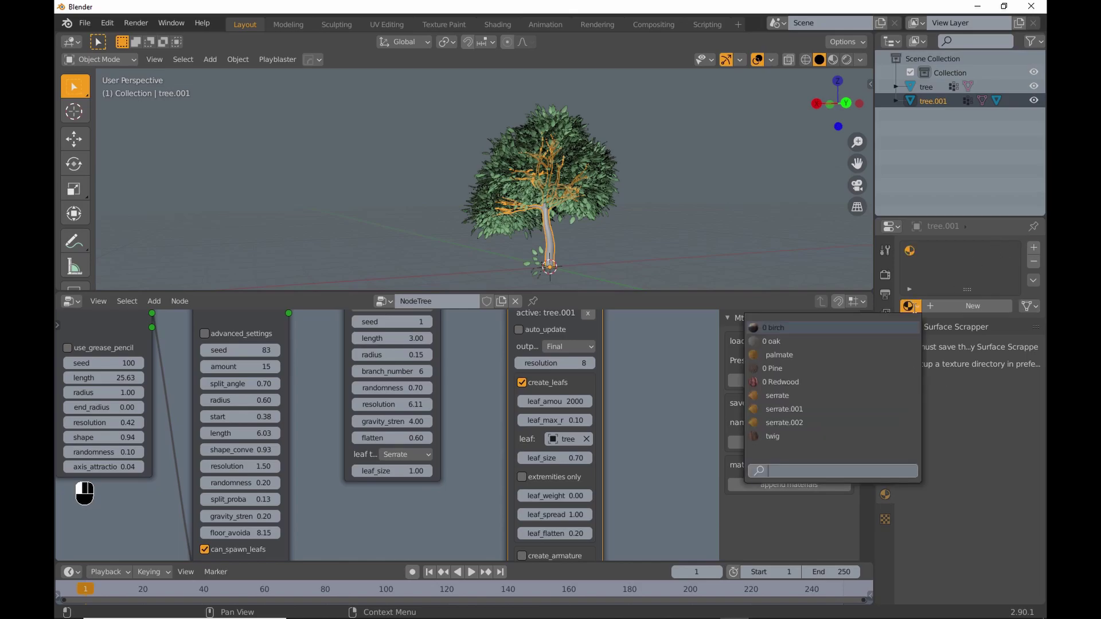
{"action": "left_click", "coordinate": [780, 343]}
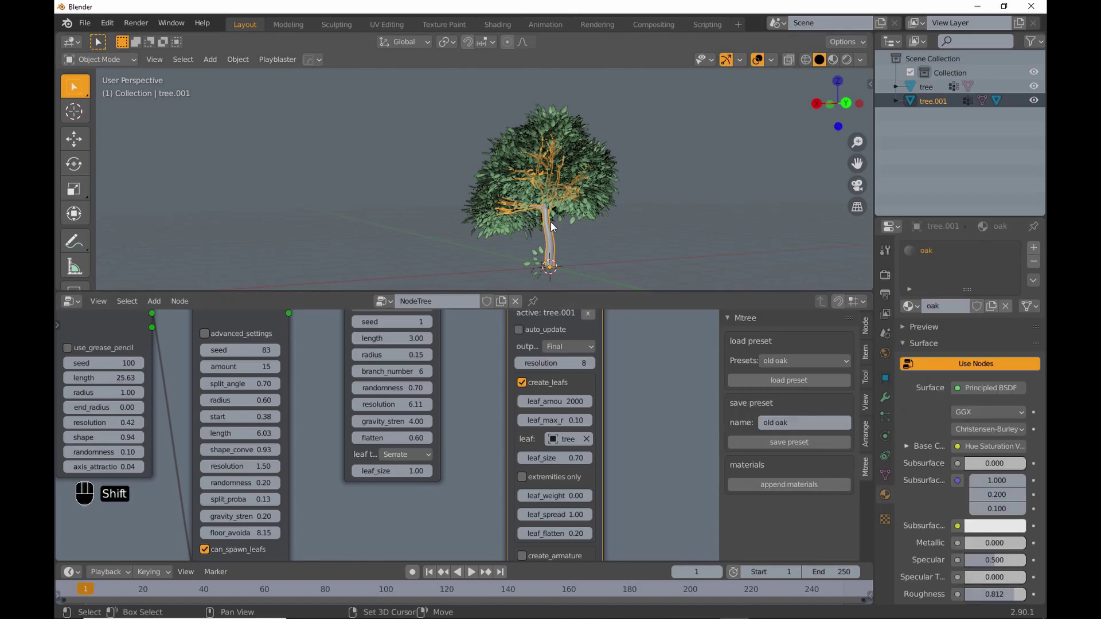
- Assign the serrate material to the tree's leafs object
{"action": "left_click", "coordinate": [548, 197]}
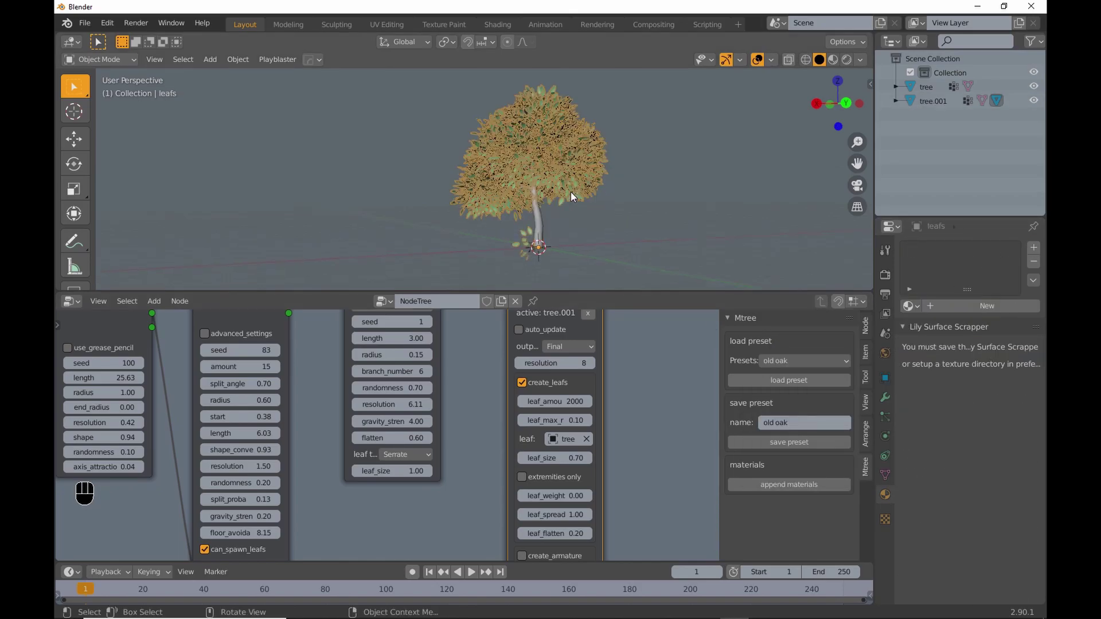
{"action": "left_click", "coordinate": [910, 307]}
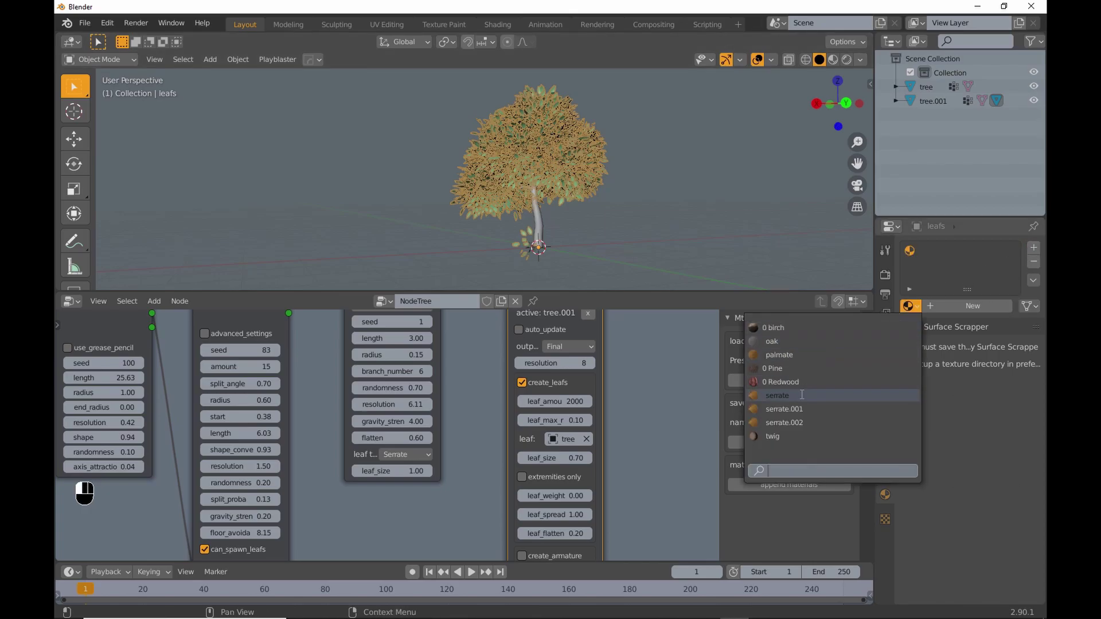
{"action": "left_click", "coordinate": [777, 395]}
{"action": "mouse_move", "coordinate": [549, 190]}
{"action": "middle_mouse_down"}
{"action": "mouse_move", "coordinate": [577, 205]}
{"action": "mouse_move", "coordinate": [601, 197]}
{"action": "middle_mouse_up"}
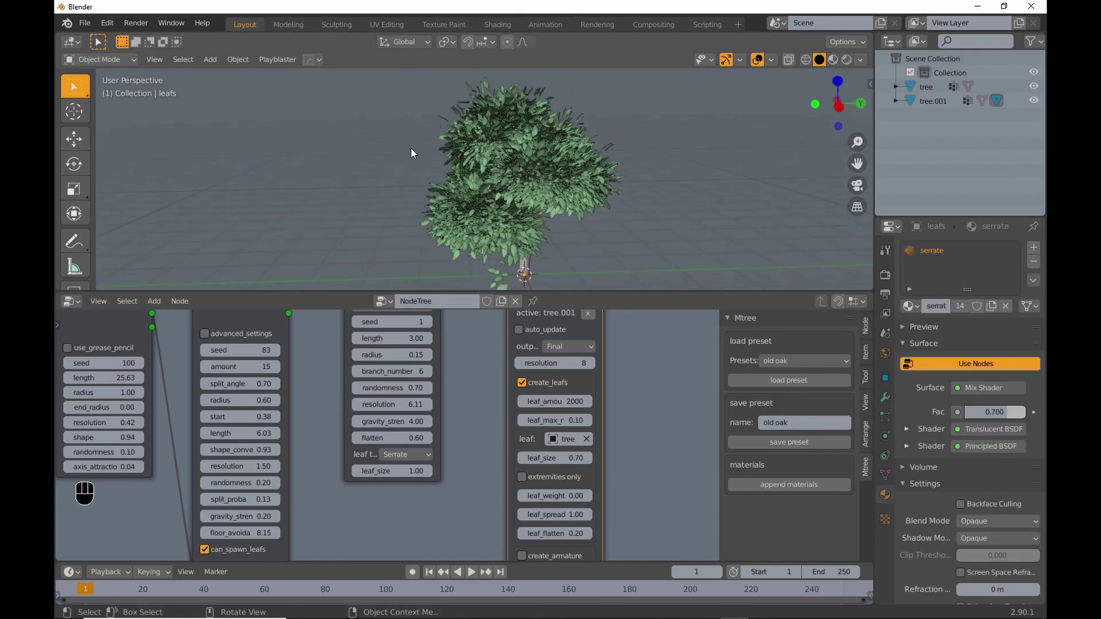
- Save the file as mtree.blend in the CityTutorial folder
{"action": "left_click", "coordinate": [86, 23]}
{"action": "left_click", "coordinate": [110, 128]}
{"action": "left_click", "coordinate": [172, 366]}
{"action": "left_click", "coordinate": [372, 533]}
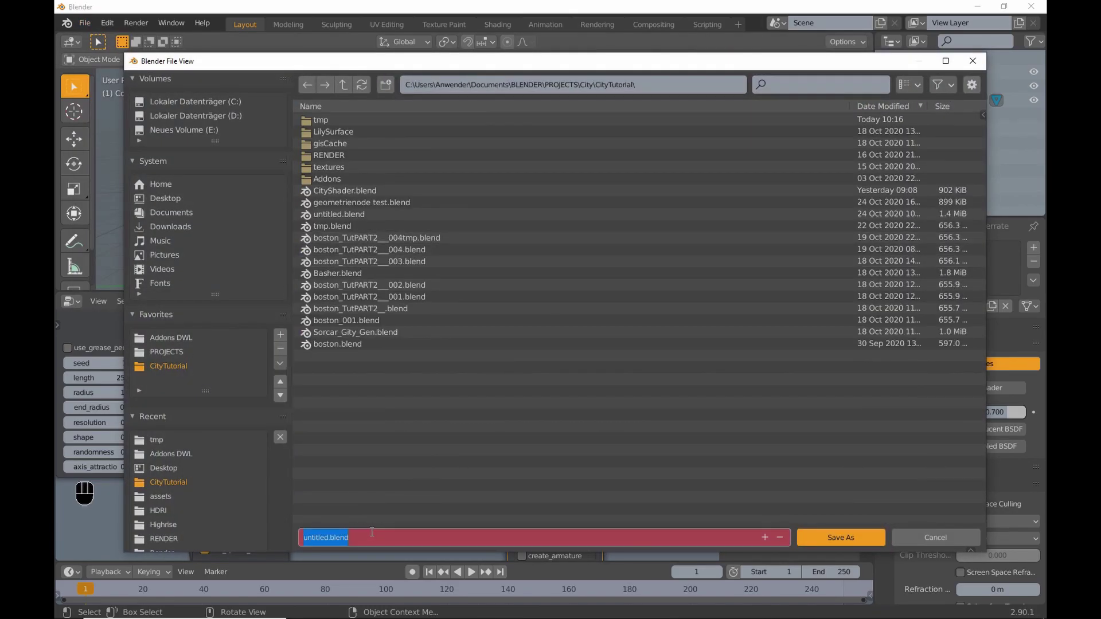
{"action": "type", "text": "mtree"}
{"action": "key", "text": "Return"}
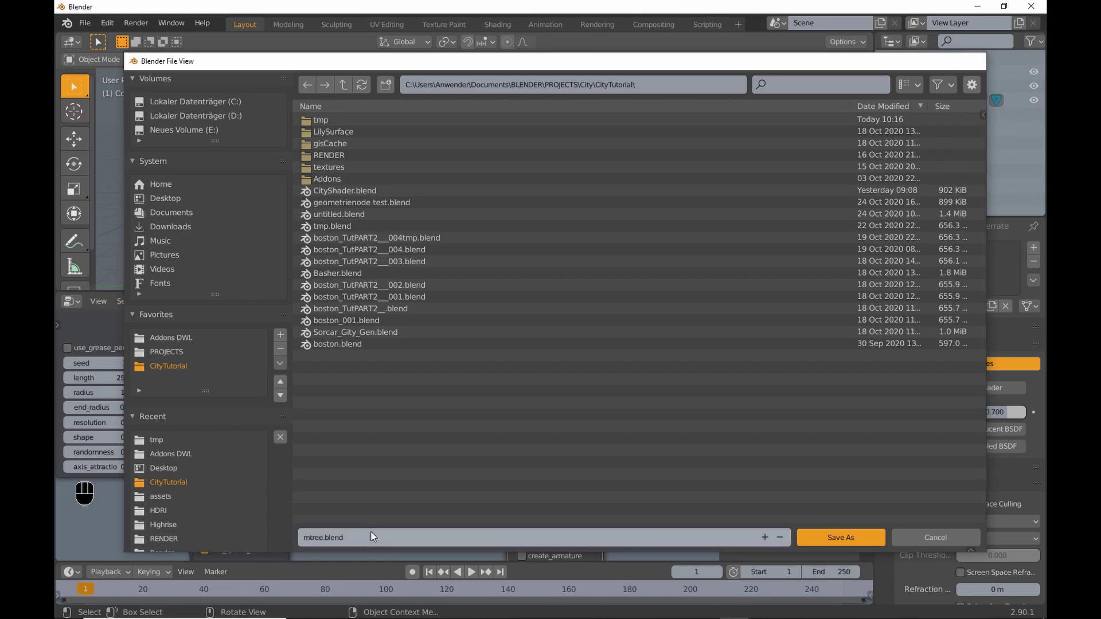
- Select the whole tree.001 hierarchy, including its leafs object
{"action": "middle_click_drag", "start_coordinate": [590, 236], "coordinate": [510, 211]}
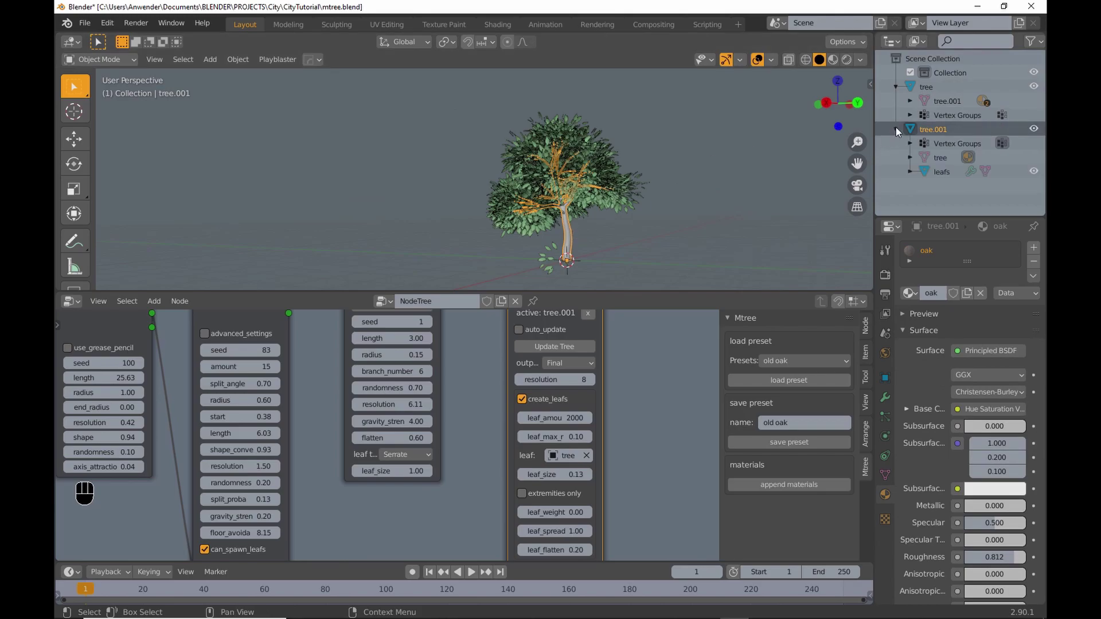
{"action": "left_click", "coordinate": [930, 170]}
{"action": "left_click", "coordinate": [937, 131]}
{"action": "right_click", "coordinate": [937, 130]}
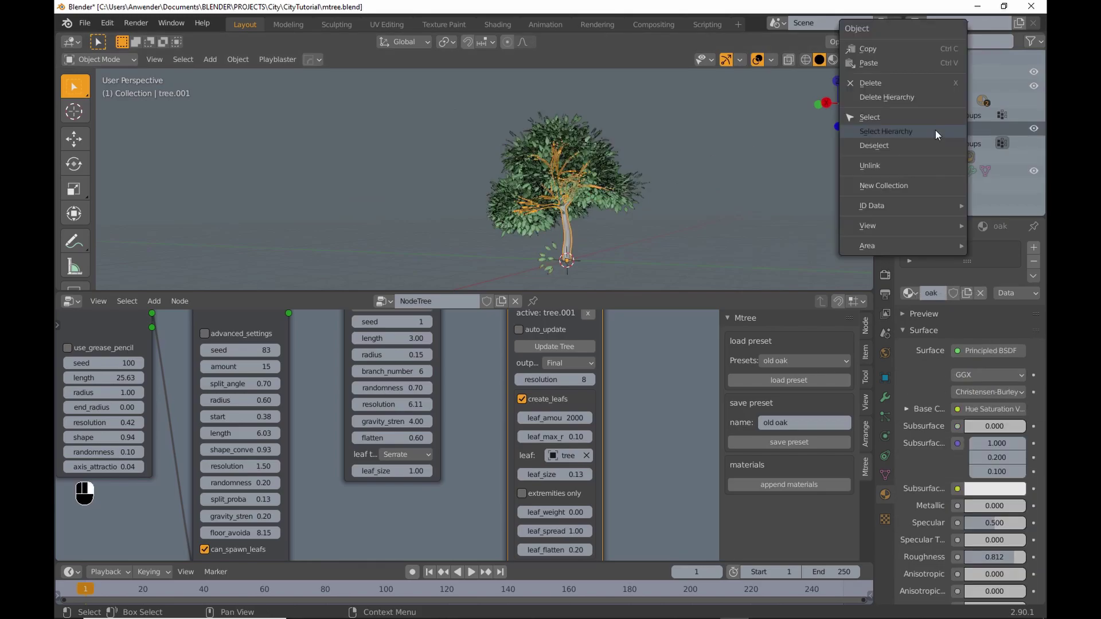
{"action": "left_click", "coordinate": [934, 129]}
- Export only the selected objects as mtree.fbx into the CityTutorial folder
{"action": "left_click", "coordinate": [85, 24]}
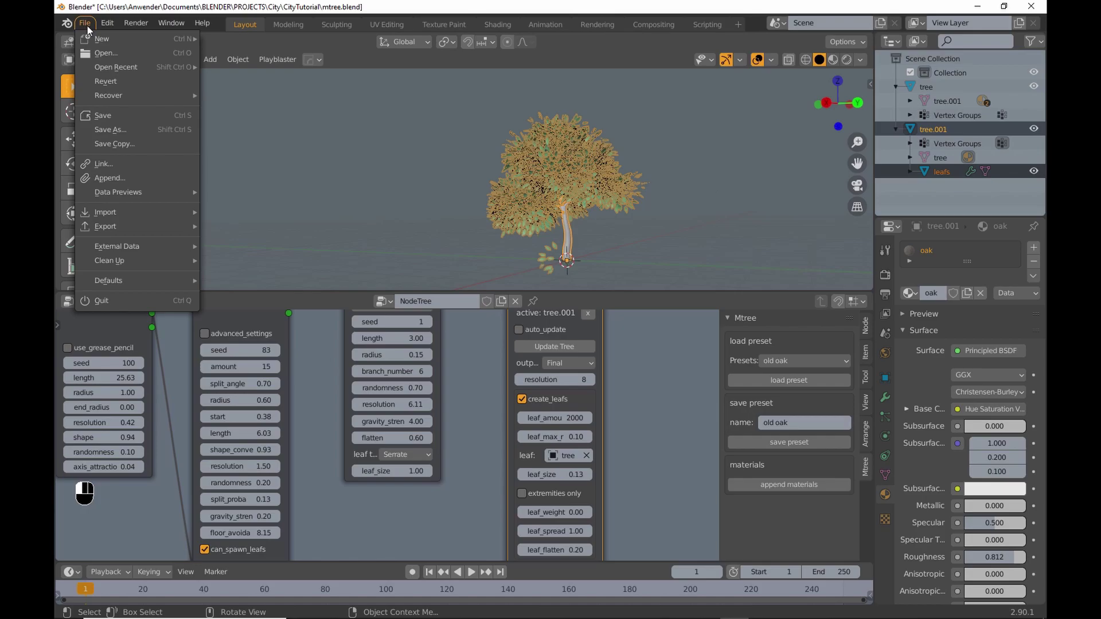
{"action": "mouse_move", "coordinate": [120, 230]}
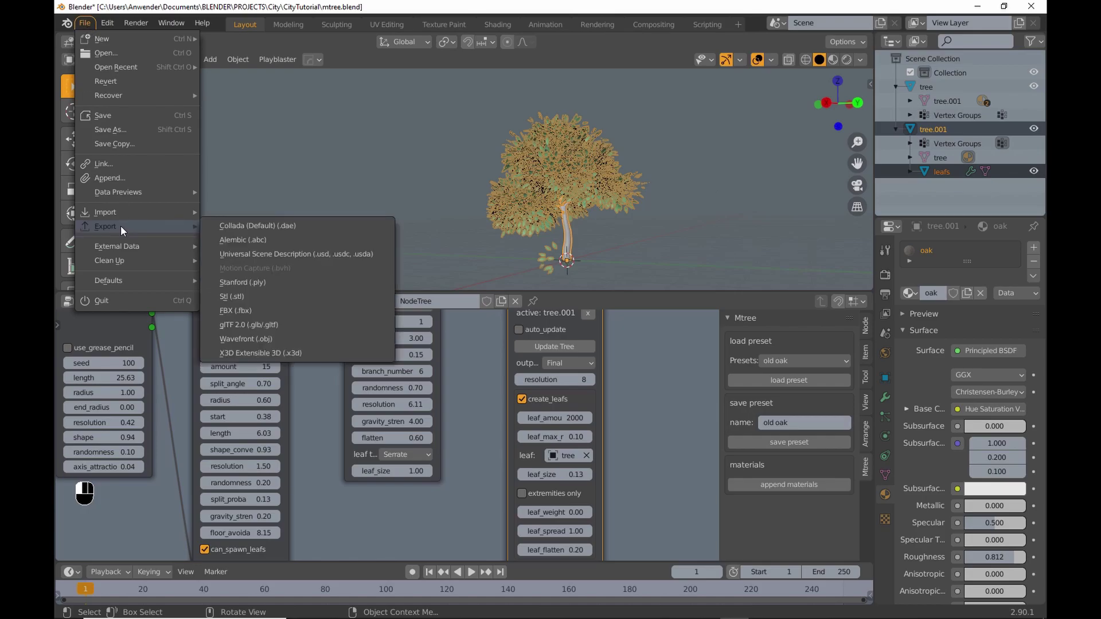
{"action": "left_click", "coordinate": [239, 309]}
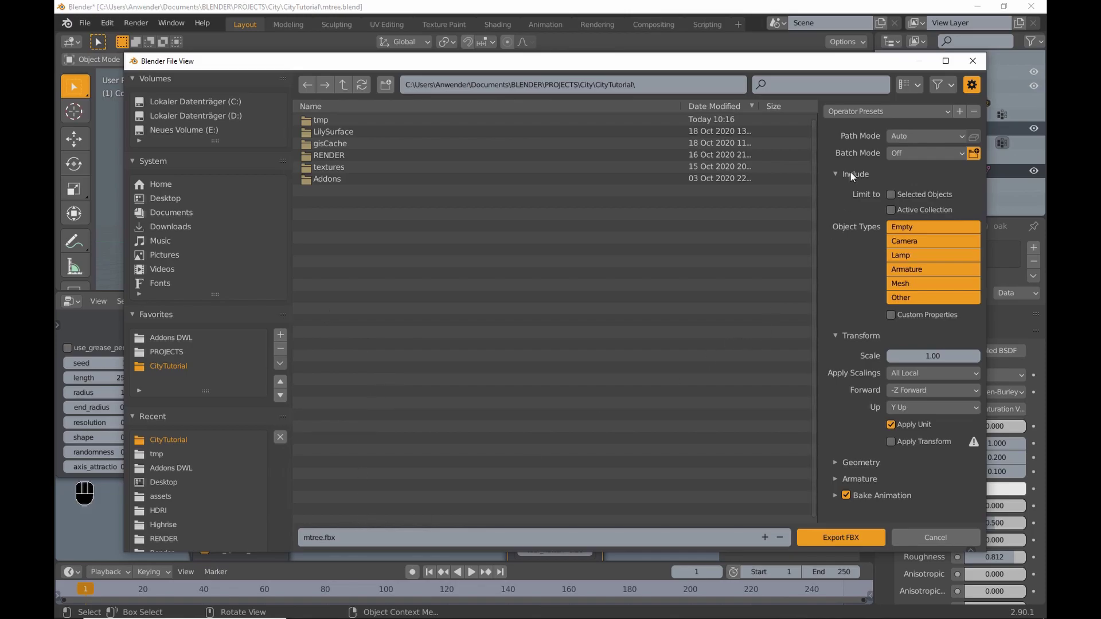
{"action": "left_click", "coordinate": [890, 195]}
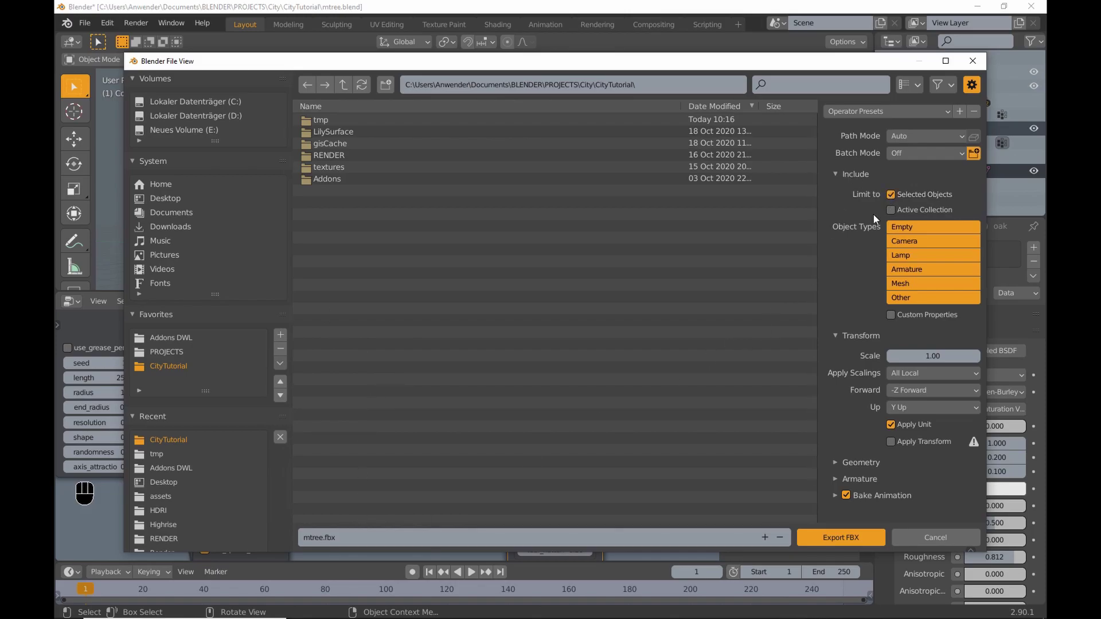
{"action": "left_click", "coordinate": [836, 462]}
{"action": "scroll", "coordinate": [828, 438], "scroll_direction": "down", "scroll_amount": 3}
{"action": "left_click", "coordinate": [841, 537]}
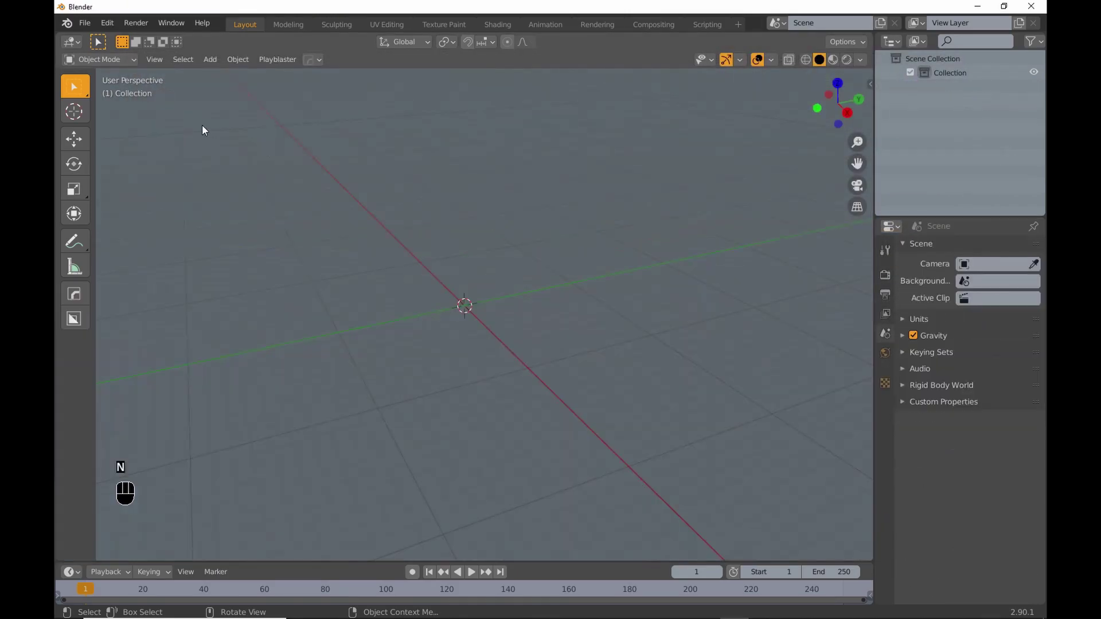
- Import mtree.fbx from the CityTutorial folder into the empty scene
{"action": "left_click", "coordinate": [85, 23]}
{"action": "mouse_move", "coordinate": [140, 213]}
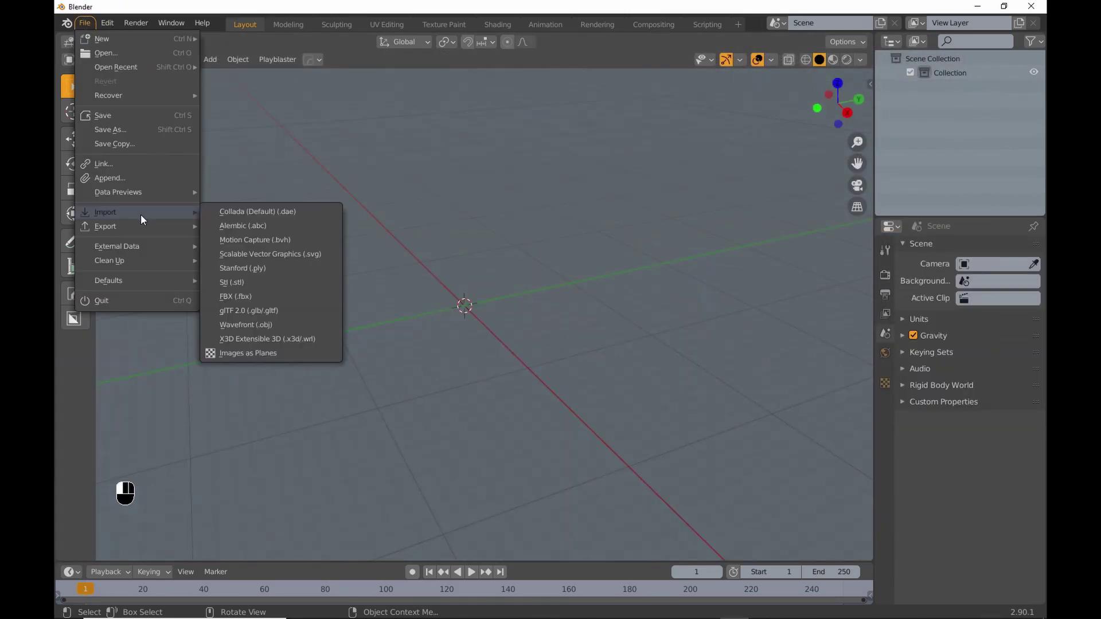
{"action": "left_click", "coordinate": [266, 296]}
{"action": "left_click", "coordinate": [172, 366]}
{"action": "left_click", "coordinate": [319, 189]}
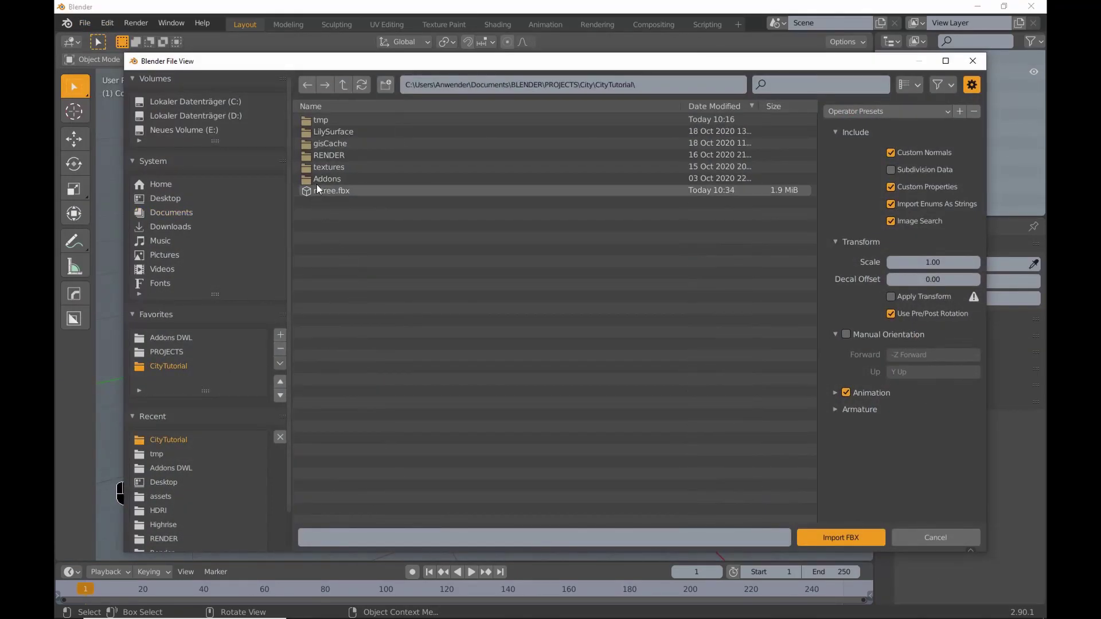
{"action": "left_click", "coordinate": [832, 543]}
- Select the leafs objects under tree.001 and join them into a single mesh
{"action": "middle_click_drag", "start_coordinate": [486, 311], "coordinate": [439, 281]}
{"action": "scroll", "coordinate": [438, 281], "scroll_direction": "down", "scroll_amount": 6}
{"action": "middle_click_drag", "start_coordinate": [542, 220], "coordinate": [521, 277], "text": "shift"}
{"action": "left_click", "coordinate": [910, 86]}
{"action": "left_click", "coordinate": [954, 115]}
{"action": "right_click", "coordinate": [954, 117]}
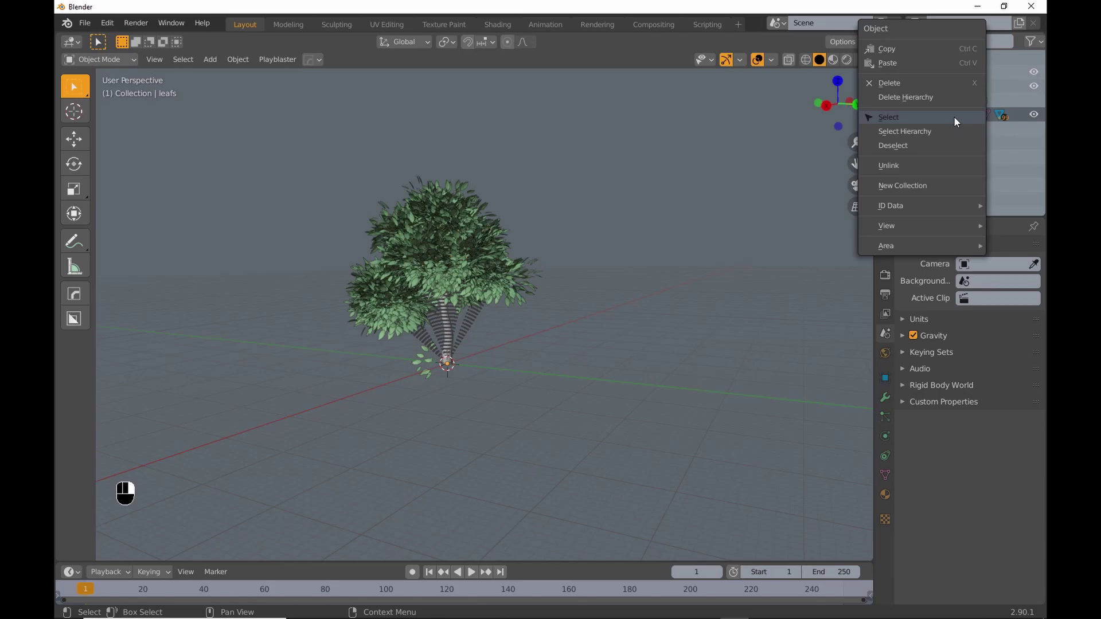
{"action": "left_click", "coordinate": [946, 117]}
{"action": "key", "text": "ctrl+j"}
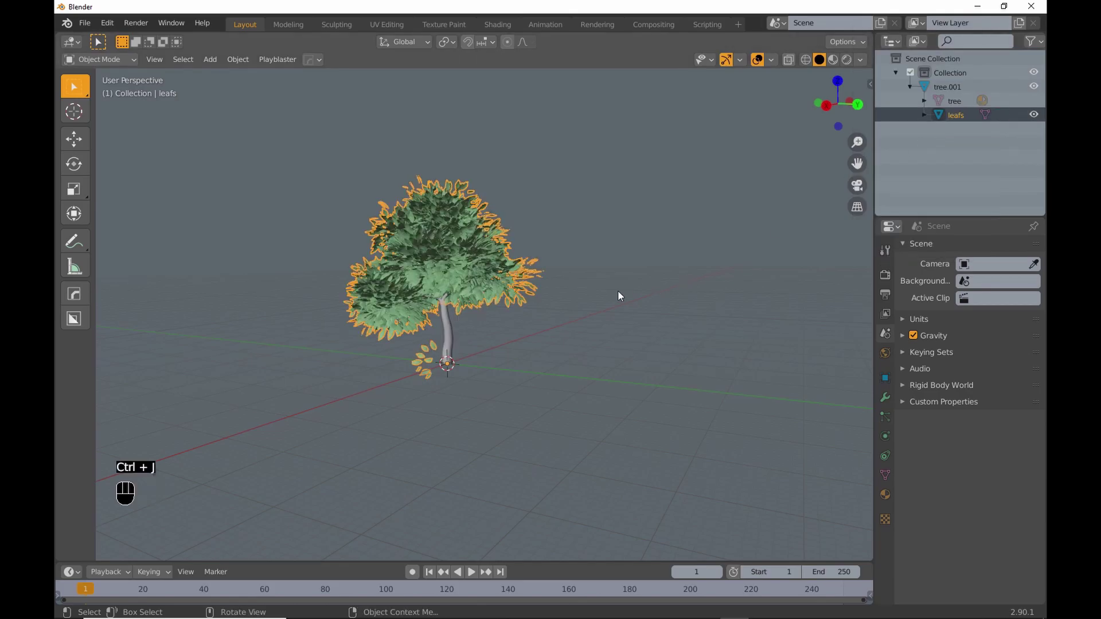
- Save the scene as mtreeLowPoly in the CityTutorial folder
{"action": "middle_click_drag", "start_coordinate": [649, 301], "coordinate": [707, 304]}
{"action": "left_click", "coordinate": [84, 23]}
{"action": "left_click", "coordinate": [108, 125]}
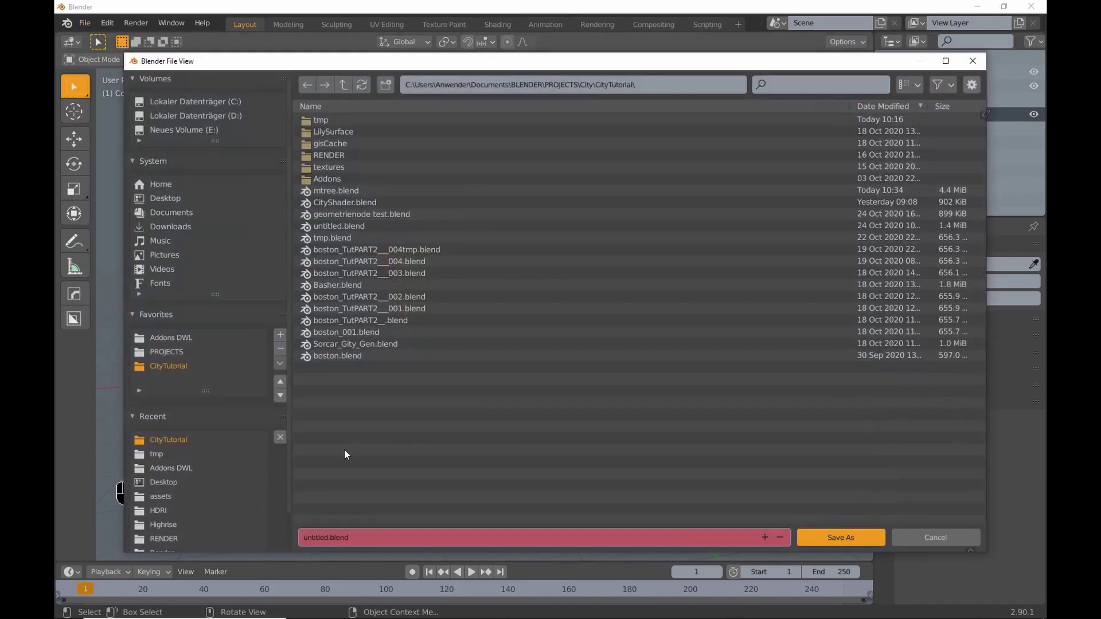
{"action": "type", "text": "mtreeLowPoly"}
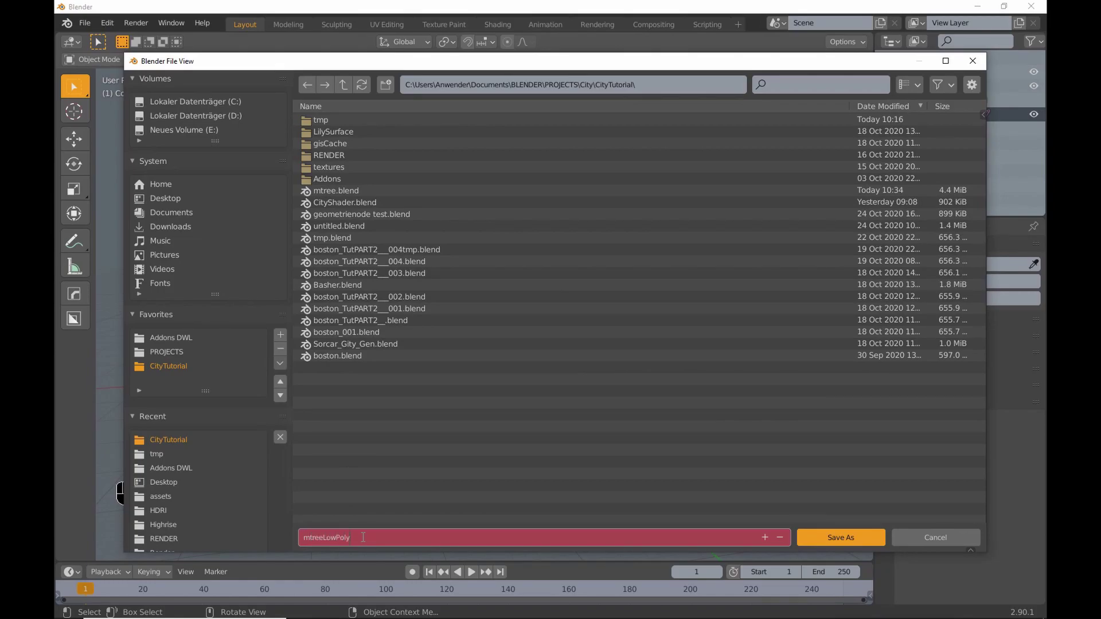
{"action": "key", "text": "Return"}
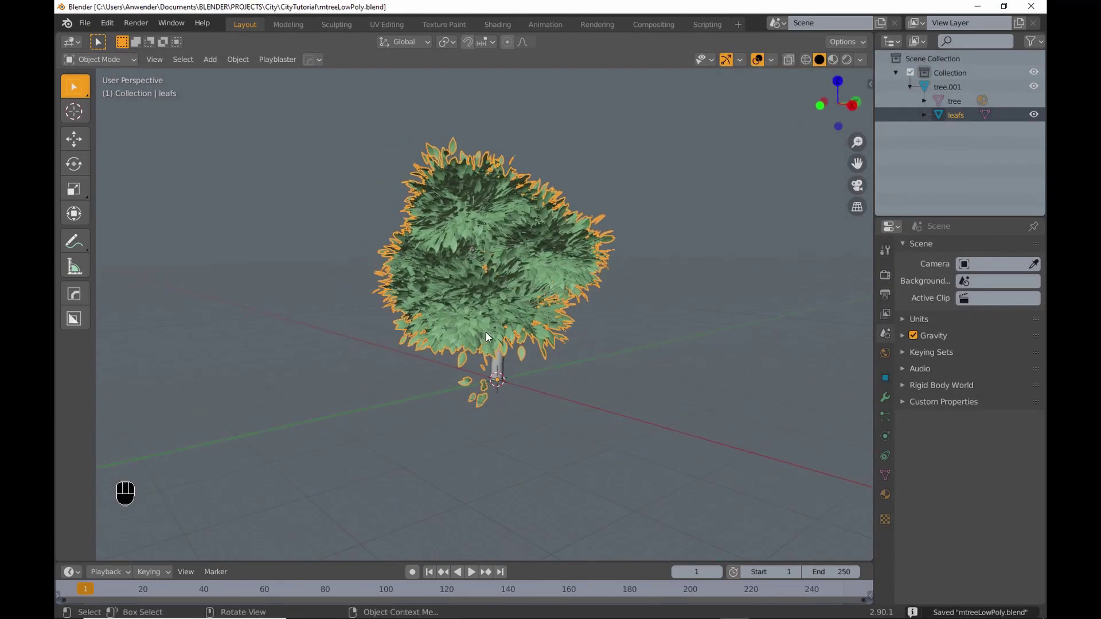
- Delete the stray leaves around the base of the trunk from the leafs mesh and return to Object Mode
{"action": "key", "text": "Tab"}
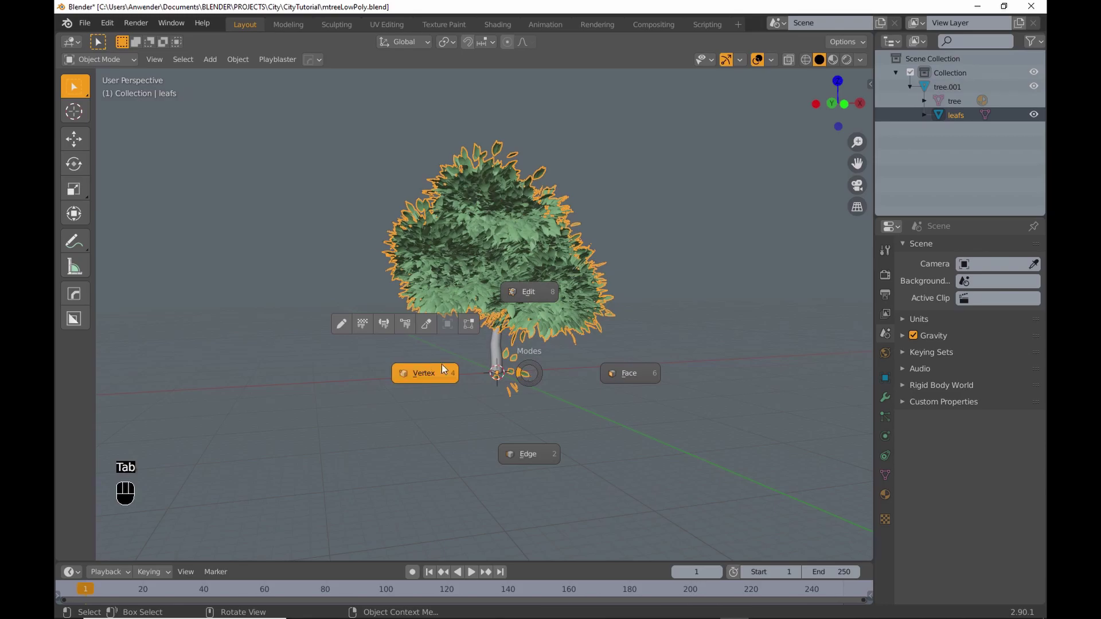
{"action": "left_click", "coordinate": [419, 372]}
{"action": "middle_click_drag", "start_coordinate": [418, 373], "coordinate": [465, 347]}
{"action": "left_click_drag", "start_coordinate": [465, 347], "coordinate": [554, 404]}
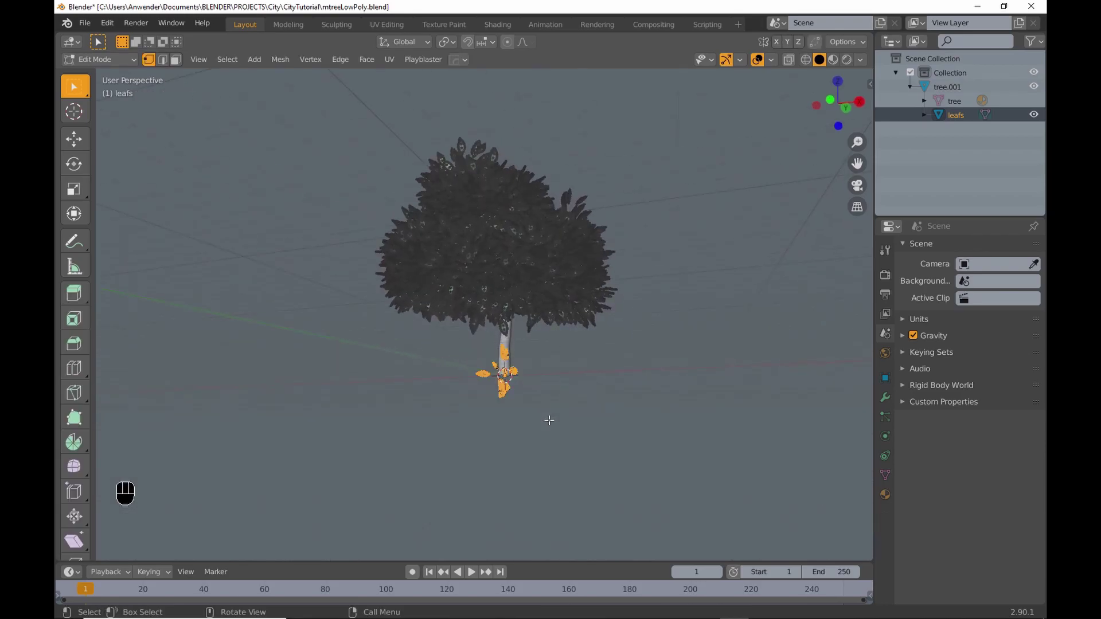
{"action": "key", "text": "x"}
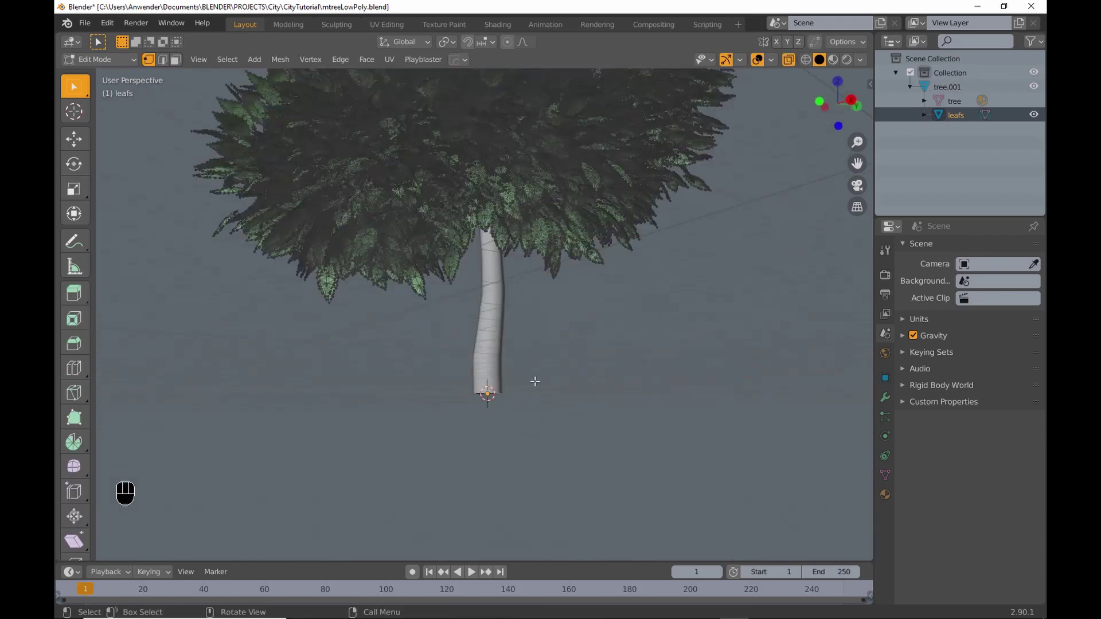
{"action": "key", "text": "Tab"}
{"action": "left_click", "coordinate": [538, 325]}
{"action": "middle_click_drag", "start_coordinate": [565, 347], "coordinate": [615, 372]}
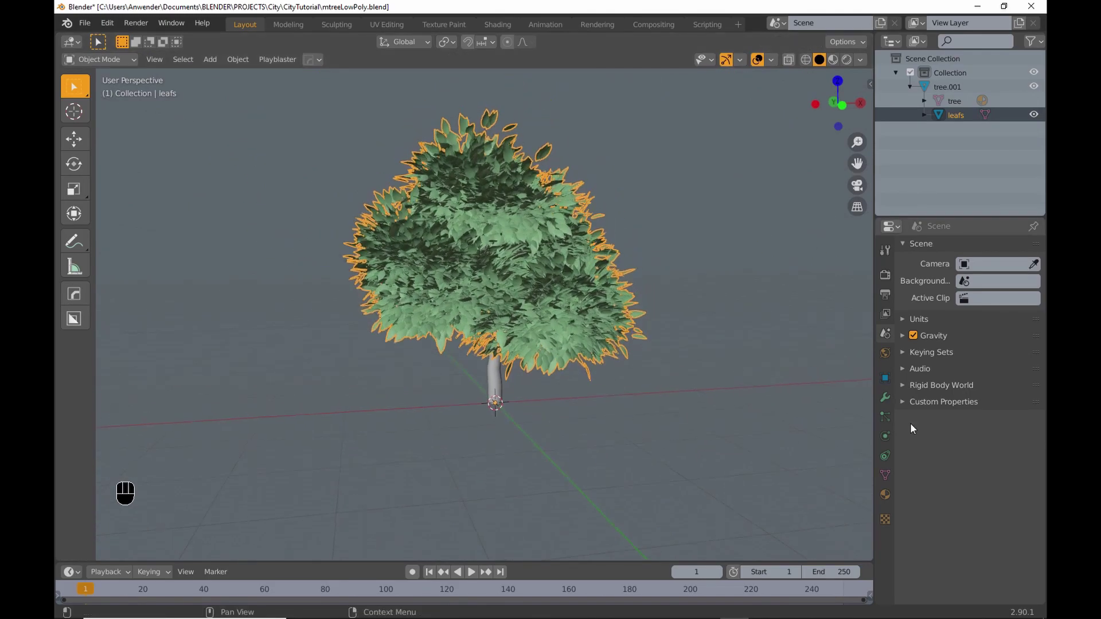
- Add a Decimate modifier with a ratio of 0.125 to the leafs object and apply it
{"action": "left_click", "coordinate": [885, 397]}
{"action": "left_click", "coordinate": [935, 248]}
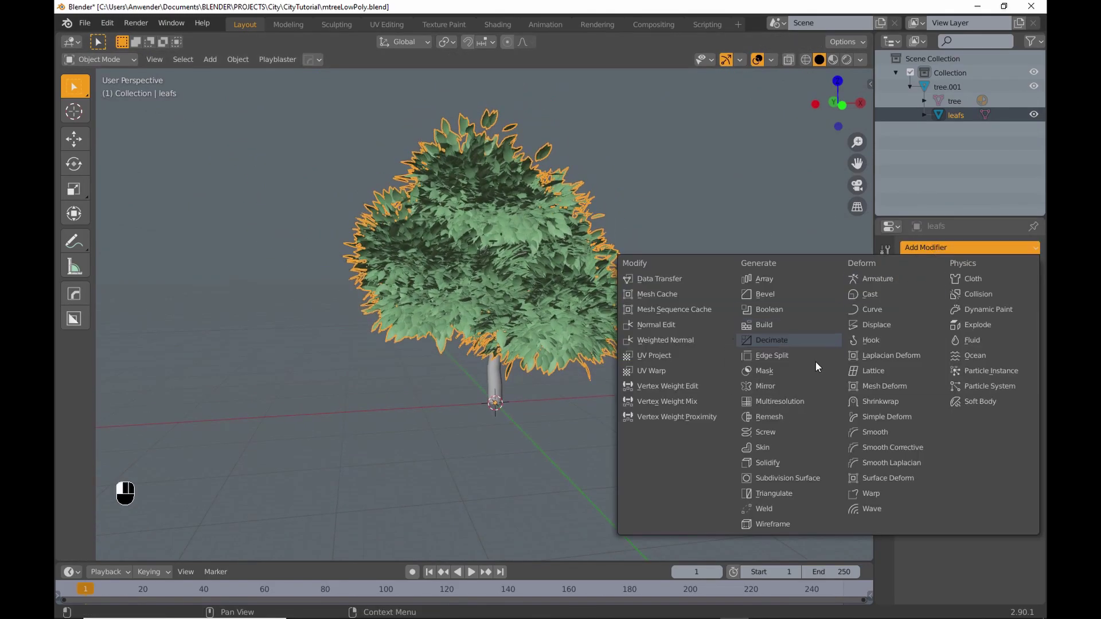
{"action": "left_click", "coordinate": [837, 340]}
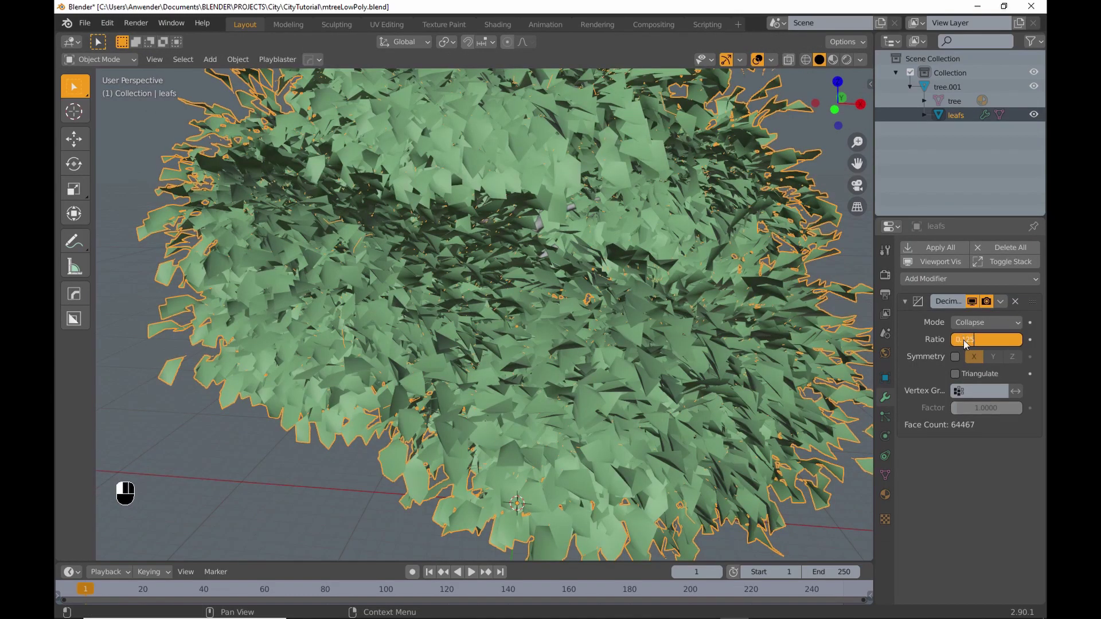
{"action": "key", "text": "Return"}
{"action": "middle_click_drag", "start_coordinate": [679, 283], "coordinate": [942, 292]}
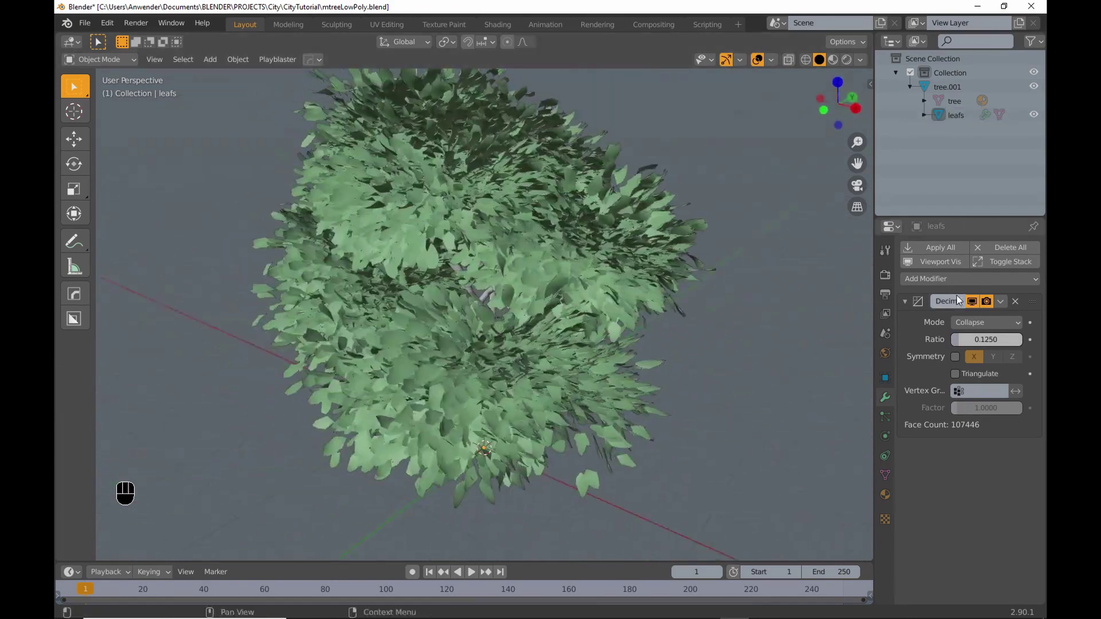
{"action": "left_click", "coordinate": [1001, 301]}
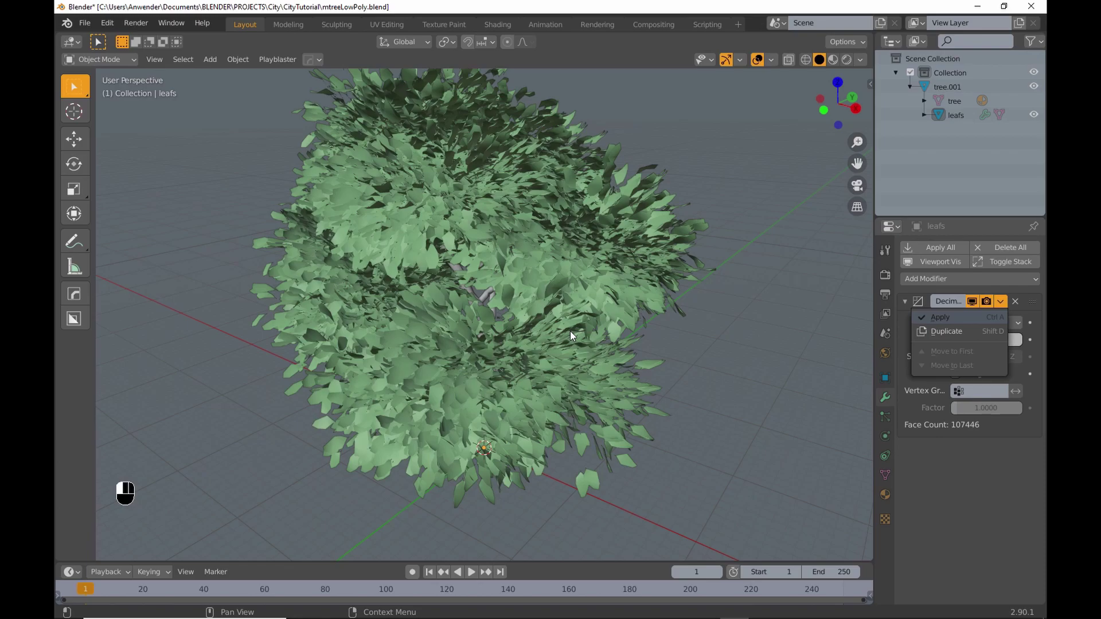
- Add a Decimate modifier to the trunk and branch mesh, lower its face count and apply it
{"action": "middle_click_drag", "start_coordinate": [570, 331], "coordinate": [672, 270]}
{"action": "left_click", "coordinate": [495, 377]}
{"action": "left_click", "coordinate": [942, 247]}
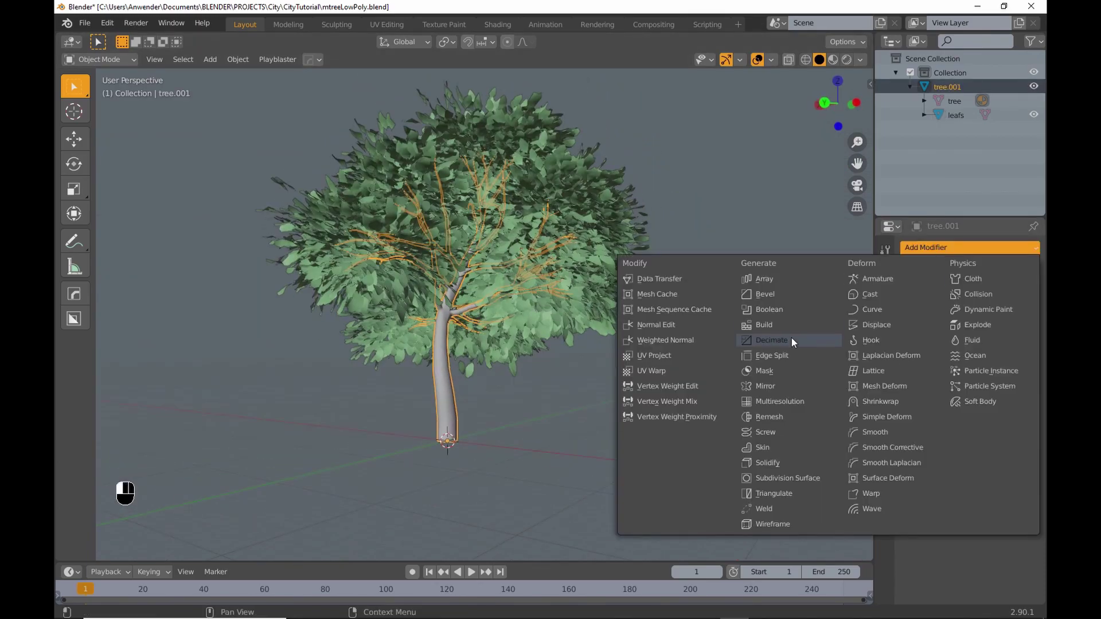
{"action": "left_click", "coordinate": [771, 340]}
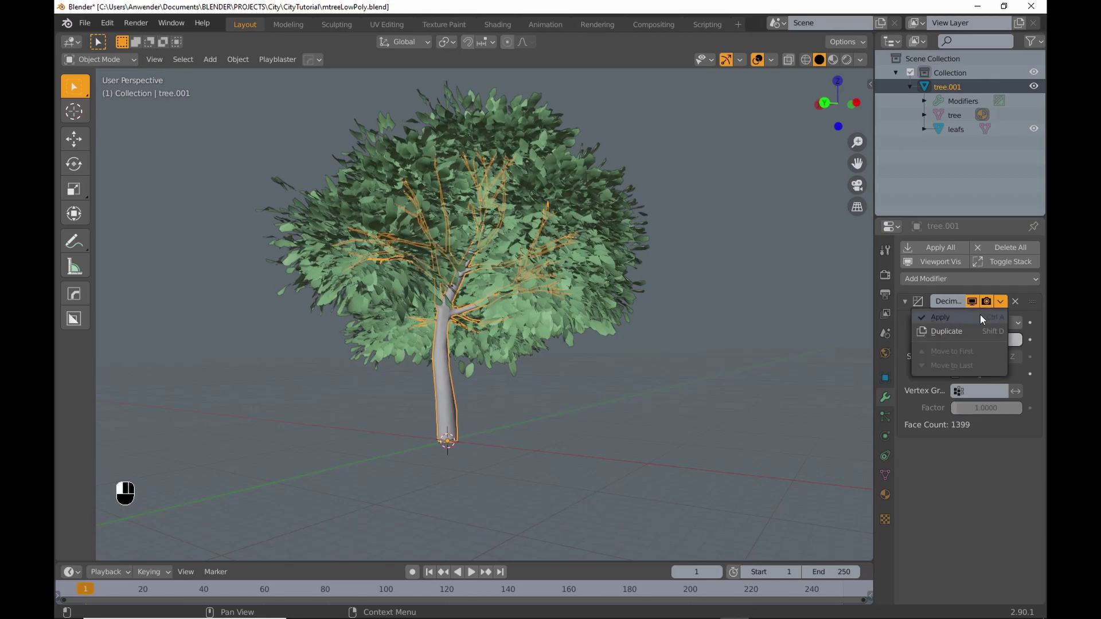
{"action": "left_click", "coordinate": [979, 317]}
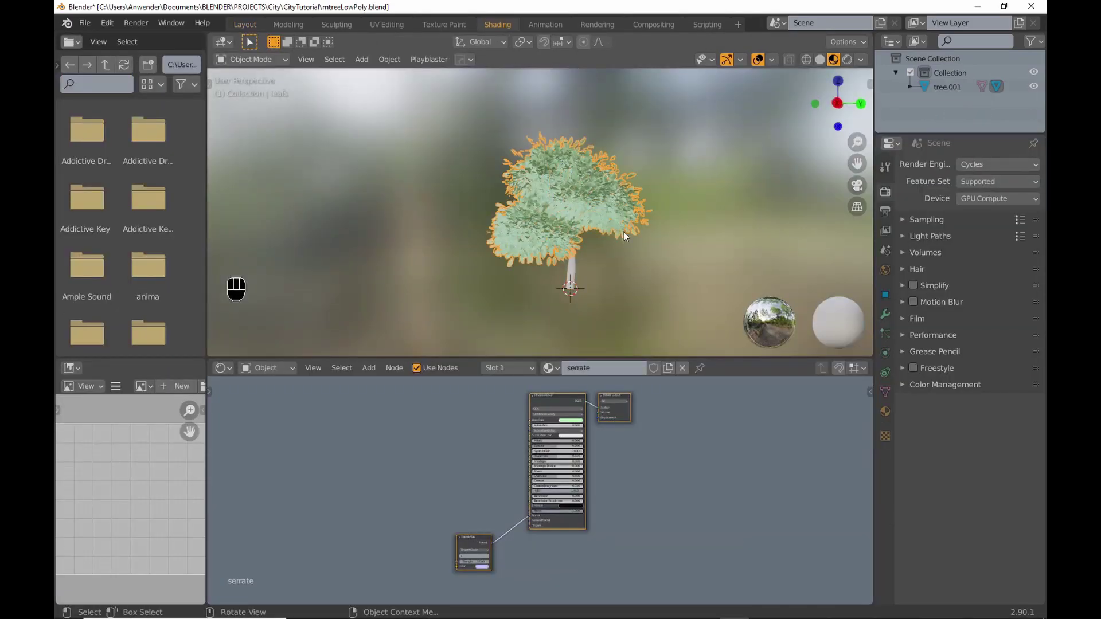
- Append the oak and serrate materials from mtree.blend in the CityTutorial folder
{"action": "left_click", "coordinate": [549, 367]}
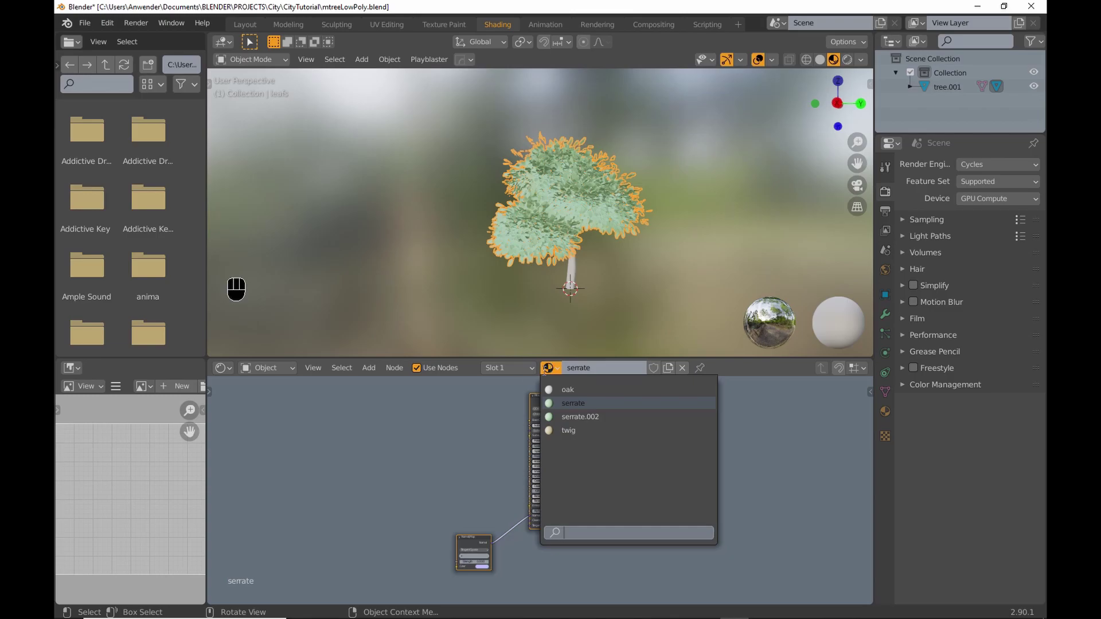
{"action": "left_click", "coordinate": [448, 427]}
{"action": "left_click", "coordinate": [86, 23]}
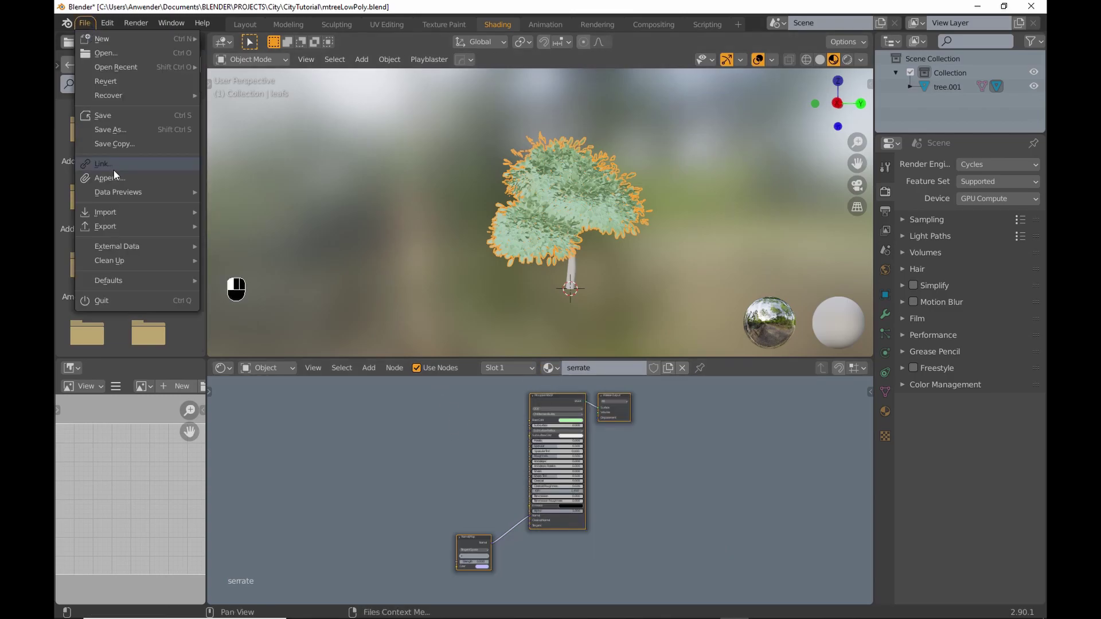
{"action": "left_click", "coordinate": [113, 167]}
{"action": "left_click", "coordinate": [183, 389]}
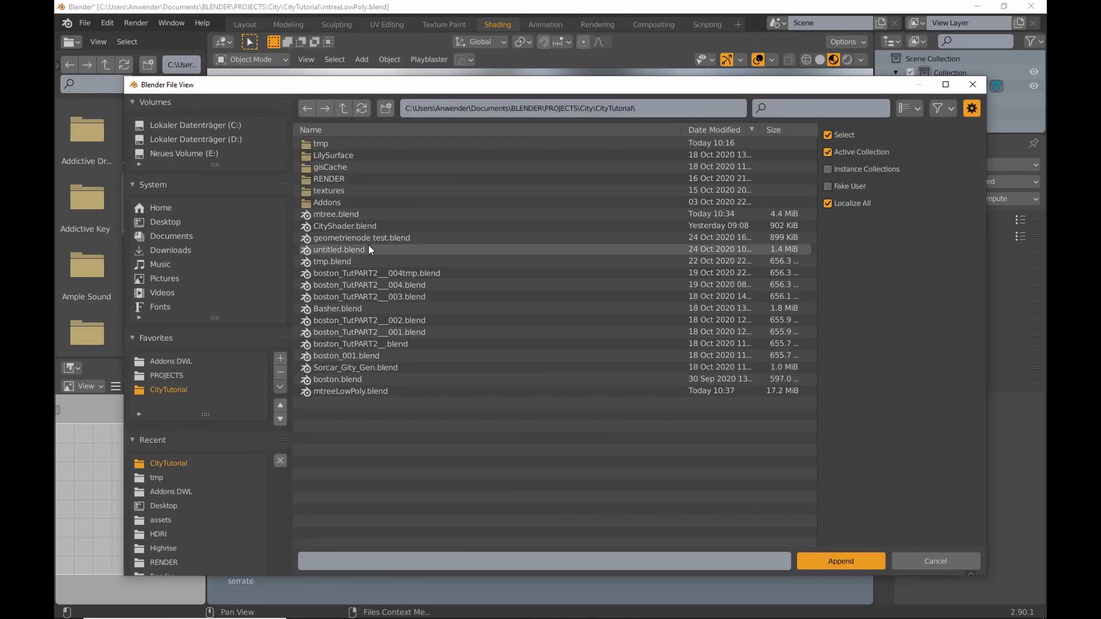
{"action": "double_click", "coordinate": [352, 214]}
{"action": "double_click", "coordinate": [335, 191]}
{"action": "left_click", "coordinate": [325, 155]}
{"action": "left_click", "coordinate": [331, 192], "text": "ctrl"}
{"action": "left_click", "coordinate": [822, 563]}
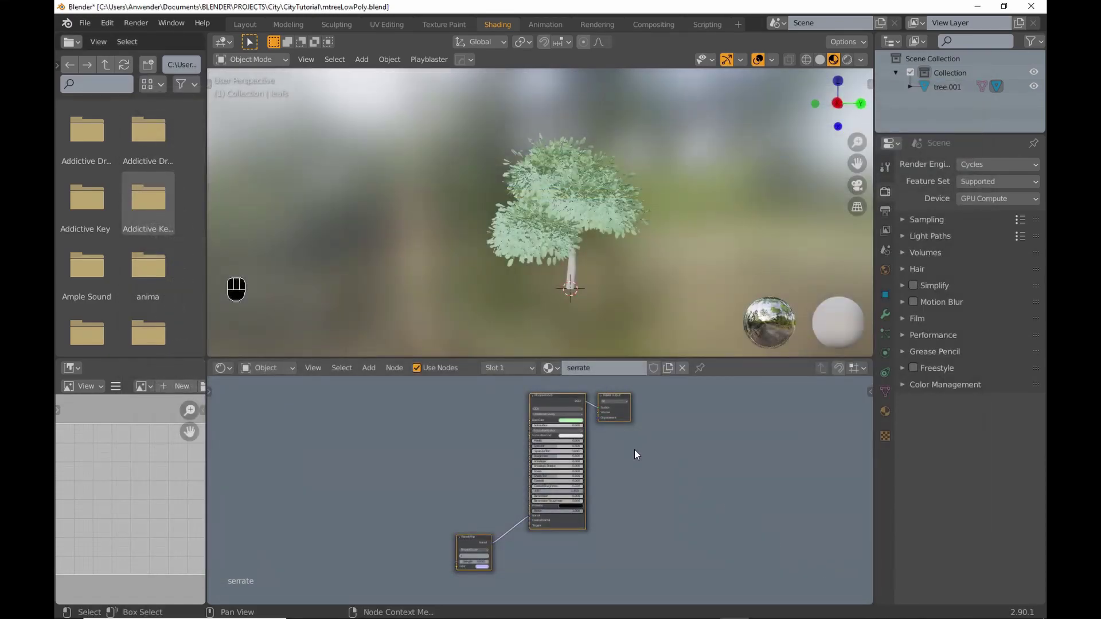
- Assign the appended oak.001 material to the trunk and branch mesh
{"action": "left_click", "coordinate": [573, 267]}
{"action": "left_click", "coordinate": [547, 367]}
{"action": "left_click", "coordinate": [565, 403]}
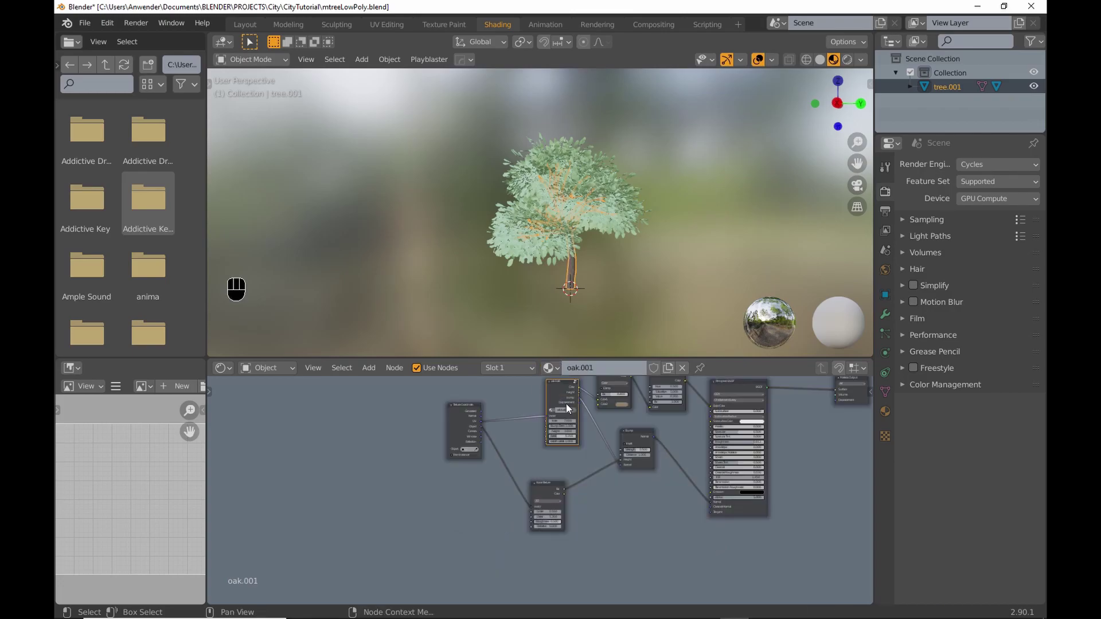
- Assign the appended serrate.001 material to the leafs object
{"action": "scroll", "coordinate": [588, 276], "scroll_direction": "up", "scroll_amount": 6}
{"action": "scroll", "coordinate": [670, 212], "scroll_direction": "up", "scroll_amount": 3}
{"action": "middle_click_drag", "start_coordinate": [660, 212], "coordinate": [604, 268], "text": "shift"}
{"action": "scroll", "coordinate": [614, 263], "scroll_direction": "down", "scroll_amount": 6}
{"action": "scroll", "coordinate": [613, 263], "scroll_direction": "up", "scroll_amount": 3}
{"action": "left_click", "coordinate": [603, 267]}
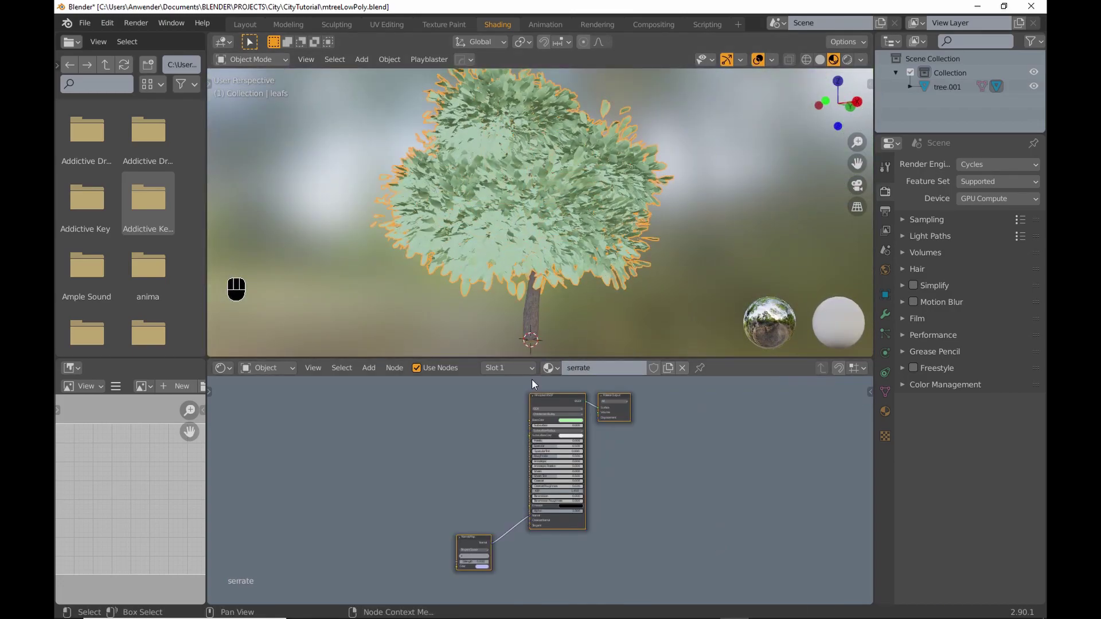
{"action": "left_click", "coordinate": [520, 368]}
{"action": "left_click", "coordinate": [586, 411]}
{"action": "left_click", "coordinate": [585, 410]}
{"action": "left_click", "coordinate": [548, 367]}
{"action": "left_click", "coordinate": [579, 430]}
- Switch the viewport to rendered shading and enable the HDRI environment for the world
{"action": "middle_click_drag", "start_coordinate": [671, 284], "coordinate": [591, 274]}
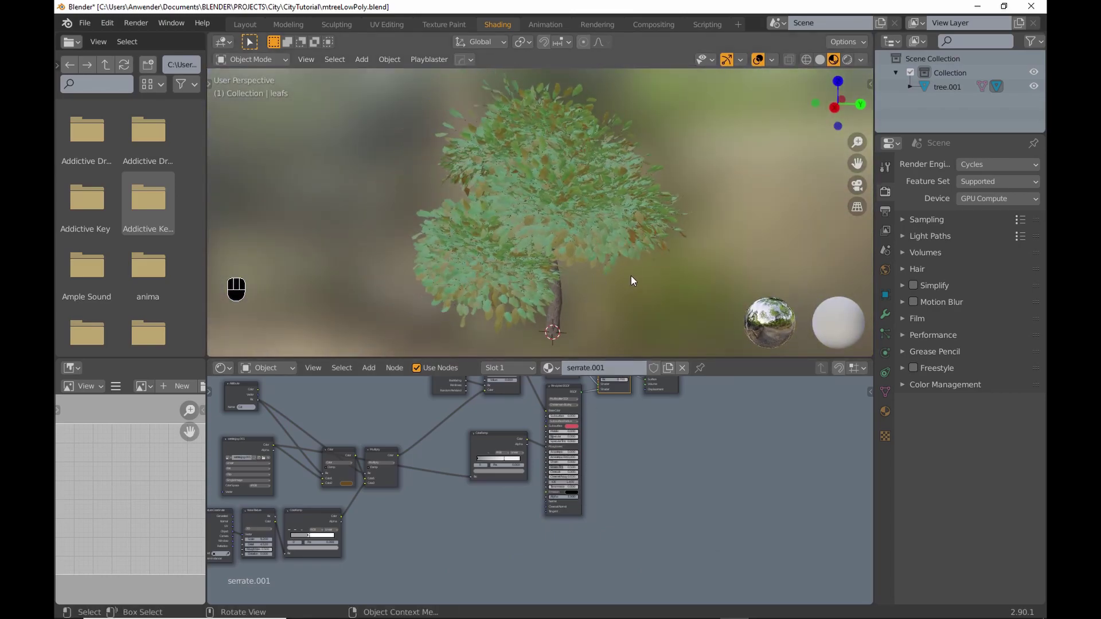
{"action": "left_click", "coordinate": [847, 59]}
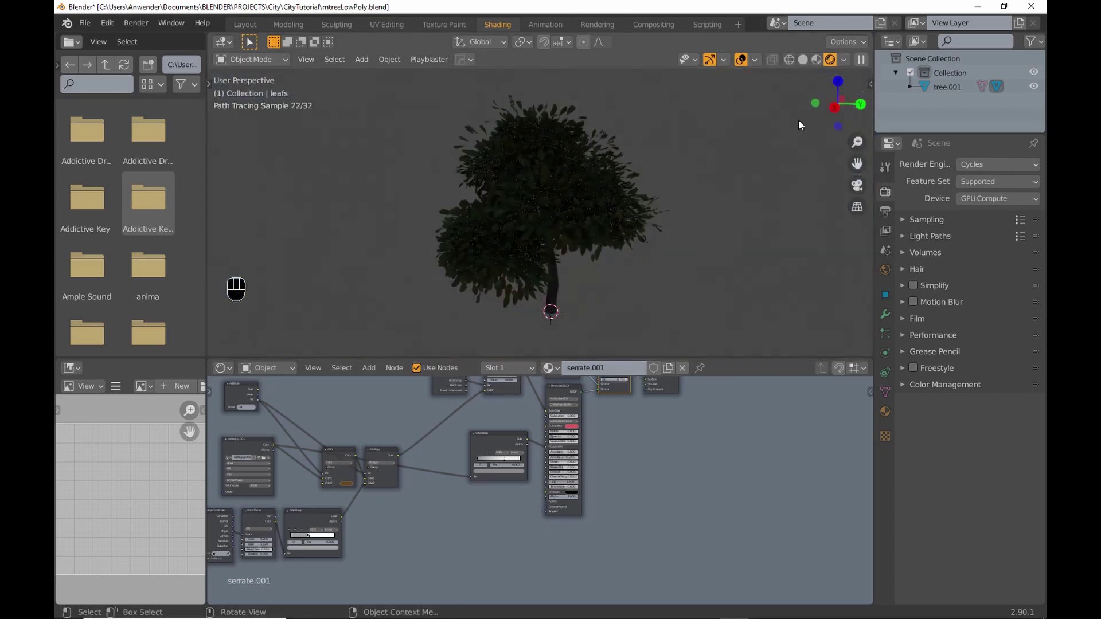
{"action": "left_click", "coordinate": [884, 269]}
{"action": "left_click", "coordinate": [911, 458]}
{"action": "scroll", "coordinate": [982, 552], "scroll_direction": "down", "scroll_amount": 3}
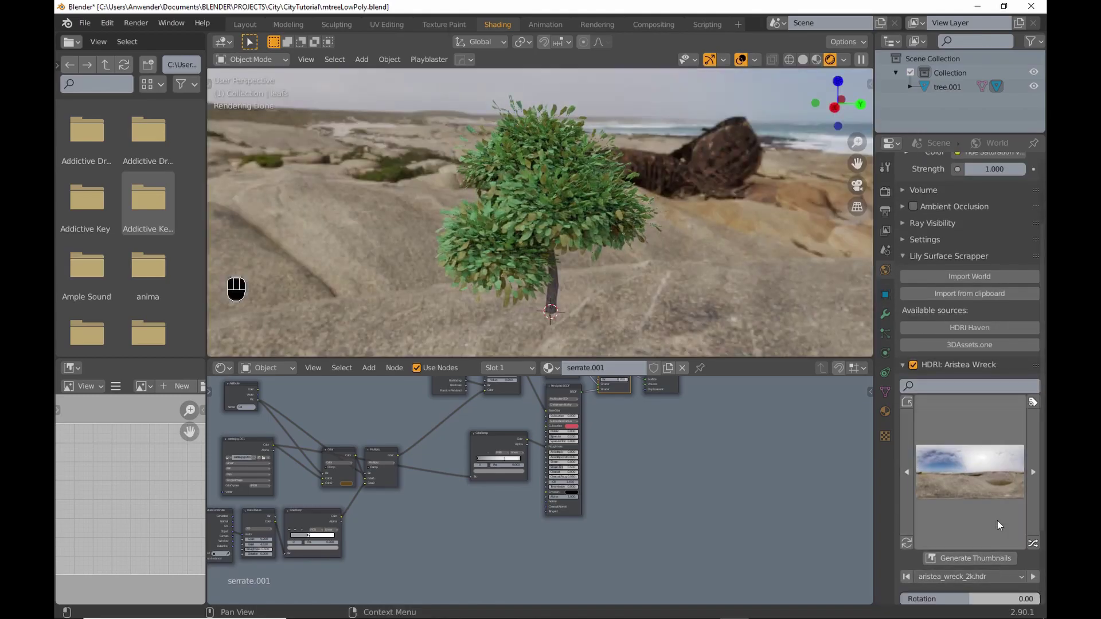
- Change the world environment to the Rustig Koppie HDRI and check the rendered tree from several angles
{"action": "left_click", "coordinate": [997, 521]}
{"action": "left_click", "coordinate": [683, 305]}
{"action": "middle_click_drag", "start_coordinate": [684, 305], "coordinate": [483, 244]}
{"action": "scroll", "coordinate": [504, 256], "scroll_direction": "up", "scroll_amount": 2}
{"action": "middle_click_drag", "start_coordinate": [482, 244], "coordinate": [674, 283]}
{"action": "scroll", "coordinate": [631, 285], "scroll_direction": "up", "scroll_amount": 5}
{"action": "scroll", "coordinate": [634, 292], "scroll_direction": "down", "scroll_amount": 7}
{"action": "middle_click_drag", "start_coordinate": [592, 291], "coordinate": [496, 317]}
{"action": "left_click", "coordinate": [1000, 458]}
{"action": "left_click", "coordinate": [695, 82]}
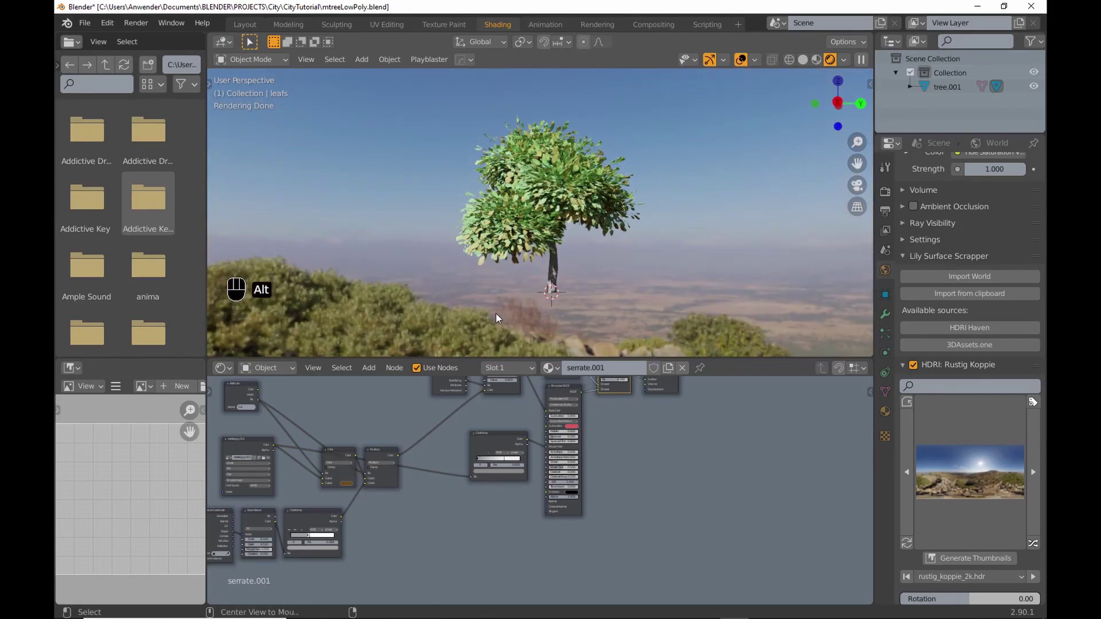
- Return the viewport to solid shading and join the trunk and leafs into one object
{"action": "key", "text": "z"}
{"action": "left_click", "coordinate": [558, 272]}
{"action": "left_click", "coordinate": [613, 201], "text": "shift"}
{"action": "key", "text": "ctrl+j"}
- Rename the joined object Tree and its collection Trees
{"action": "double_click", "coordinate": [944, 89]}
{"action": "type", "text": "Tree"}
{"action": "key", "text": "Return"}
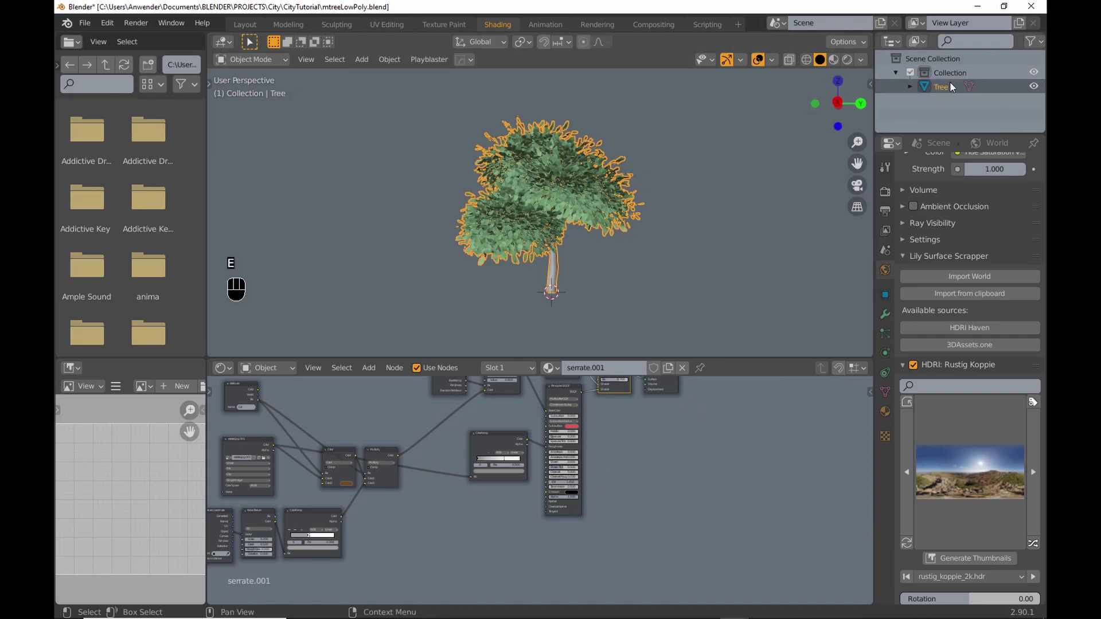
{"action": "double_click", "coordinate": [950, 73]}
{"action": "type", "text": "Trees"}
{"action": "key", "text": "Return"}
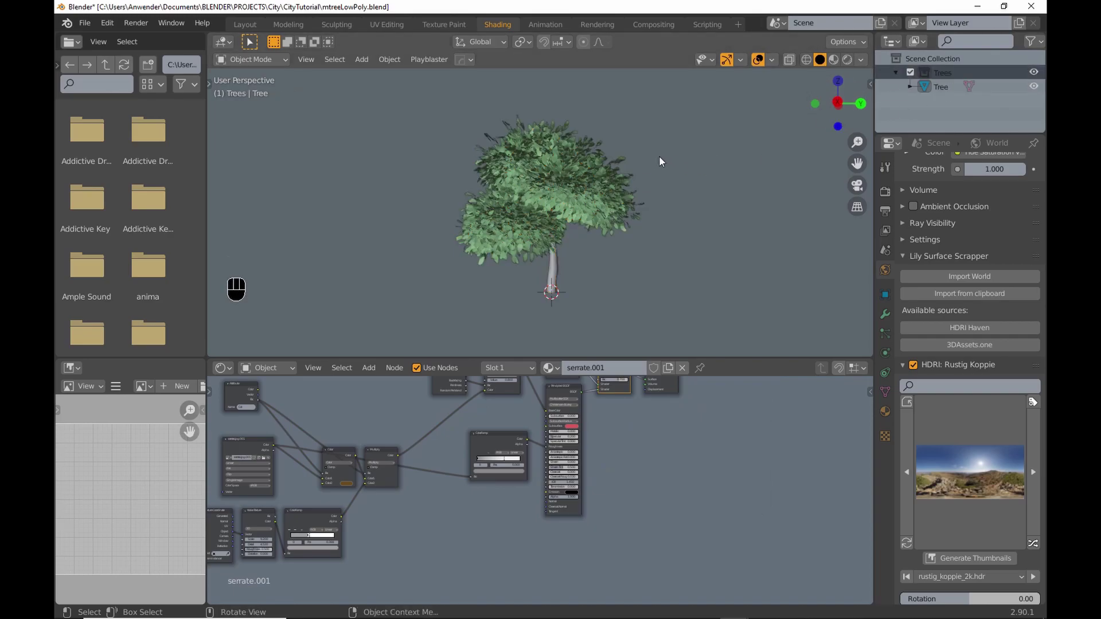
- Save the tree file as mtreeLowPoly_001.blend and switch to the boston_TutPART3__001 city project
{"action": "key", "text": "ctrl+s"}
{"action": "left_click", "coordinate": [756, 205]}
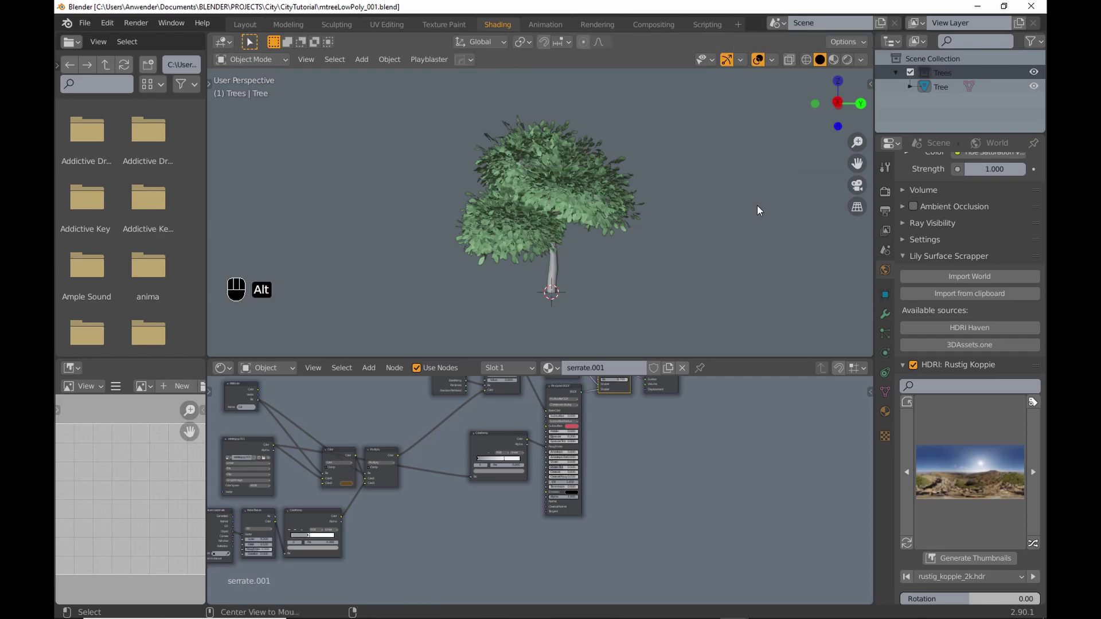
{"action": "key", "text": "alt+Tab"}
- Hide city.001 and split the 3D viewport, setting up an image editor and a shader editor beneath it
{"action": "left_click", "coordinate": [1019, 129]}
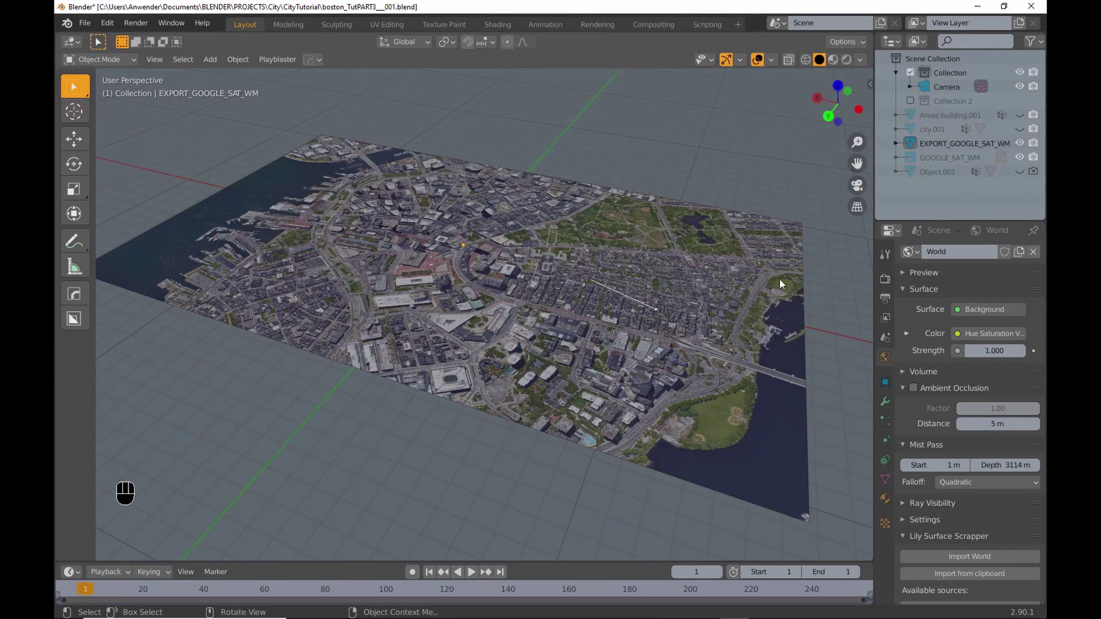
{"action": "left_click_drag", "start_coordinate": [862, 552], "coordinate": [845, 331]}
{"action": "left_click", "coordinate": [71, 340]}
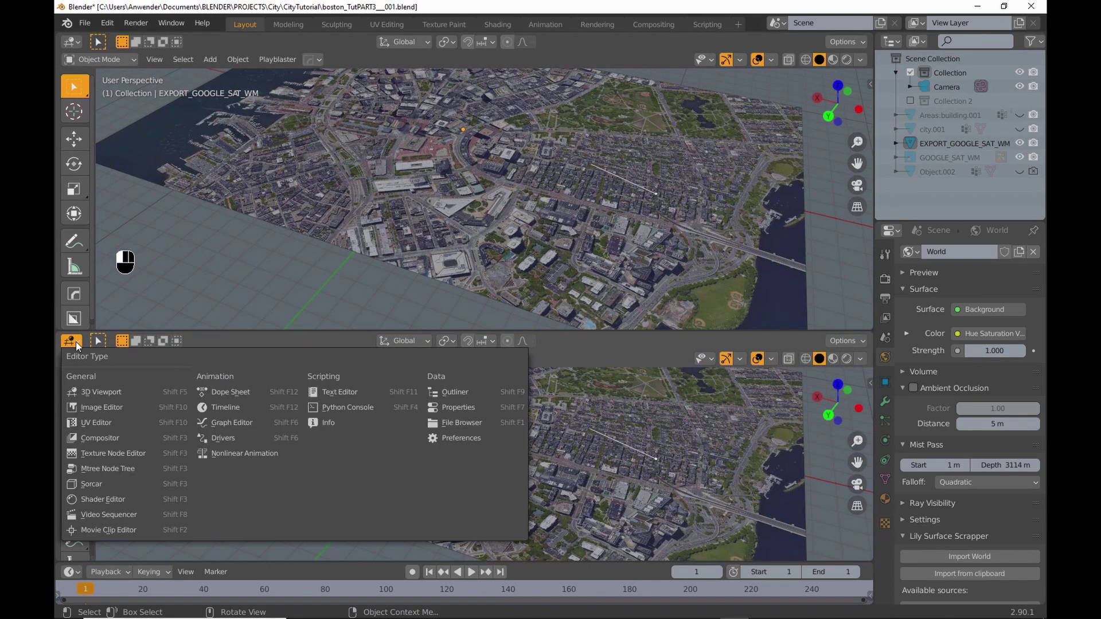
{"action": "left_click", "coordinate": [132, 500]}
{"action": "left_click", "coordinate": [70, 342]}
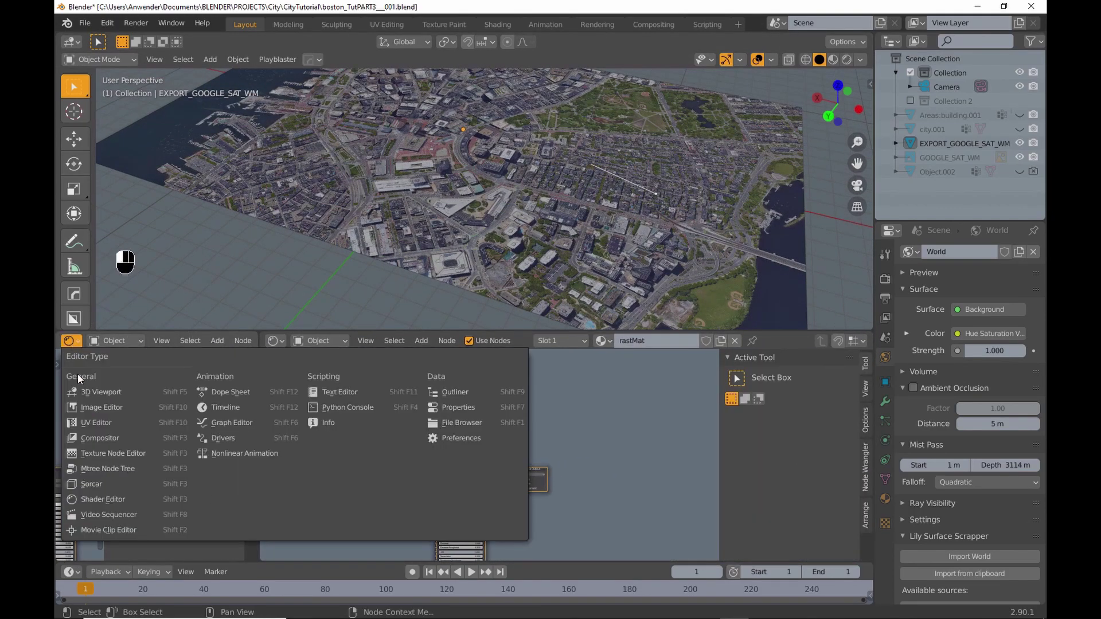
{"action": "left_click", "coordinate": [101, 407]}
- Select the EXPORT_GOOGLE_SAT_WM plane and bring its image texture node into view in the shader editor
{"action": "left_click", "coordinate": [159, 175]}
{"action": "scroll", "coordinate": [498, 466], "scroll_direction": "up", "scroll_amount": 4}
{"action": "left_click_drag", "start_coordinate": [479, 410], "coordinate": [374, 408]}
{"action": "left_click", "coordinate": [428, 407]}
- Show the EXPORT_GOOGLE_SAT_WM image in a widened image editor and display its image properties
{"action": "left_click", "coordinate": [162, 341]}
{"action": "left_click", "coordinate": [189, 376]}
{"action": "left_click_drag", "start_coordinate": [259, 450], "coordinate": [438, 449]}
{"action": "key", "text": "n"}
{"action": "left_click", "coordinate": [429, 387]}
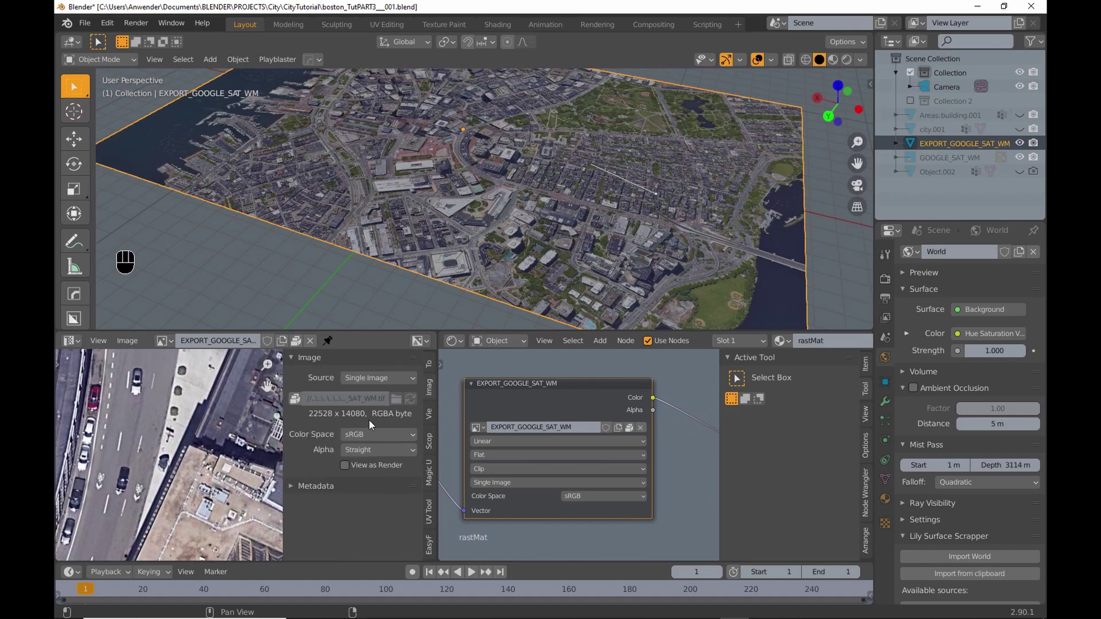
{"action": "left_click", "coordinate": [487, 608]}
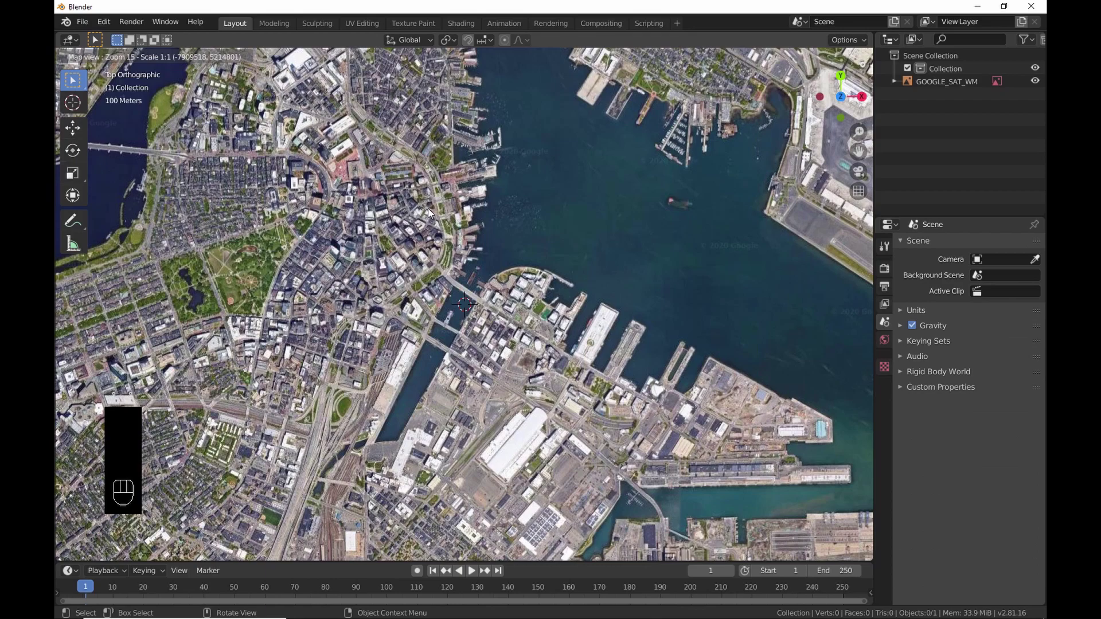
- Centre the satellite map on the downtown peninsula and export it at zoom 15 as a textured plane
{"action": "middle_click_drag", "start_coordinate": [425, 208], "coordinate": [571, 321]}
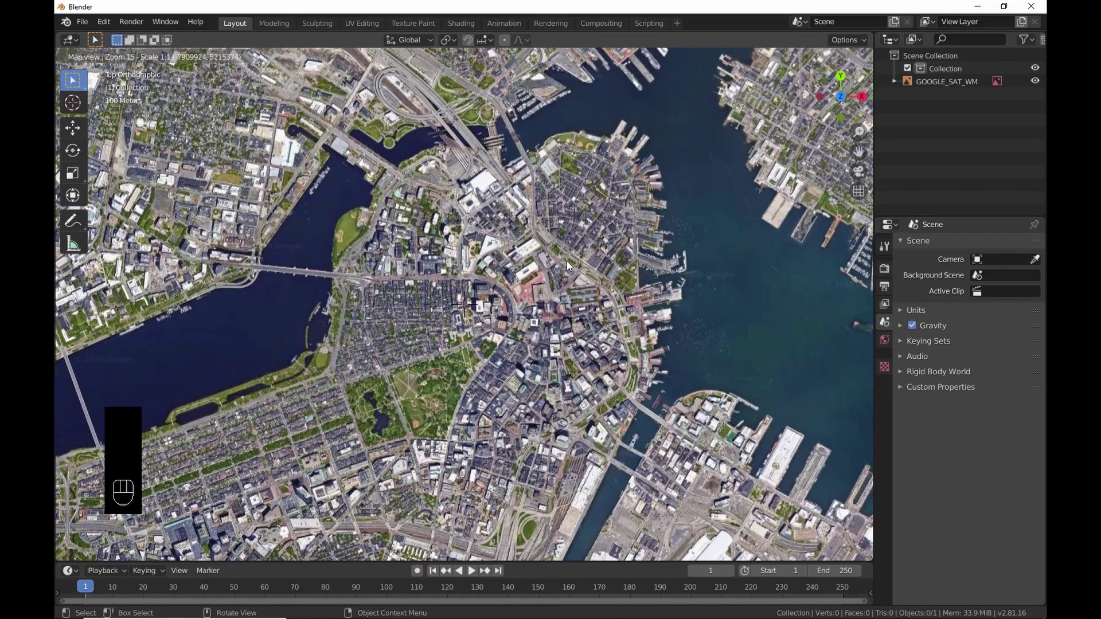
{"action": "key", "text": "e"}
{"action": "scroll", "coordinate": [572, 290], "scroll_direction": "up", "scroll_amount": 4}
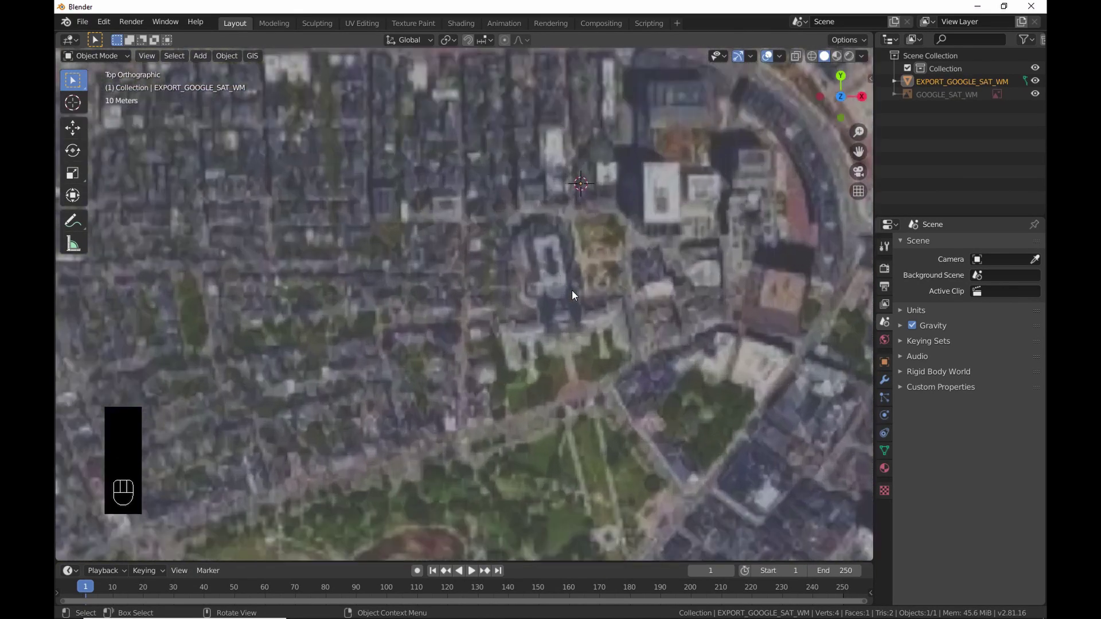
{"action": "scroll", "coordinate": [572, 290], "scroll_direction": "down", "scroll_amount": 7}
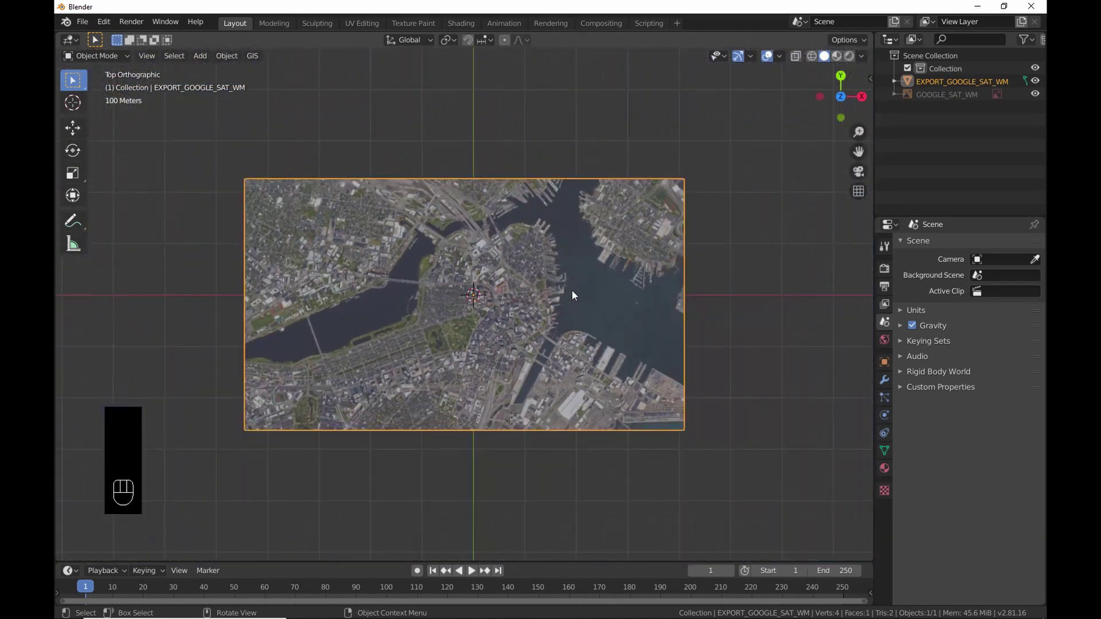
- Delete the zoom 15 plane and reopen the Google satellite basemap
{"action": "key", "text": "Delete"}
{"action": "left_click", "coordinate": [252, 55]}
{"action": "mouse_move", "coordinate": [268, 91]}
{"action": "left_click", "coordinate": [348, 89]}
{"action": "left_click", "coordinate": [367, 260]}
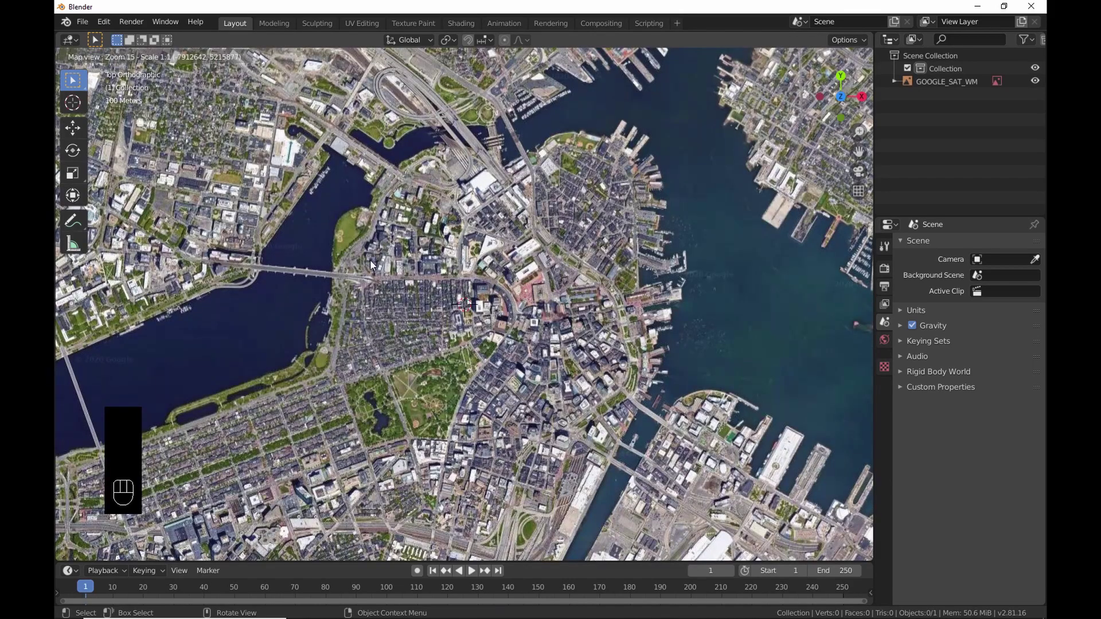
- Zoom the satellite map in to level 22, export it as a plane and inspect its detail
{"action": "scroll", "coordinate": [505, 301], "scroll_direction": "up", "scroll_amount": 5}
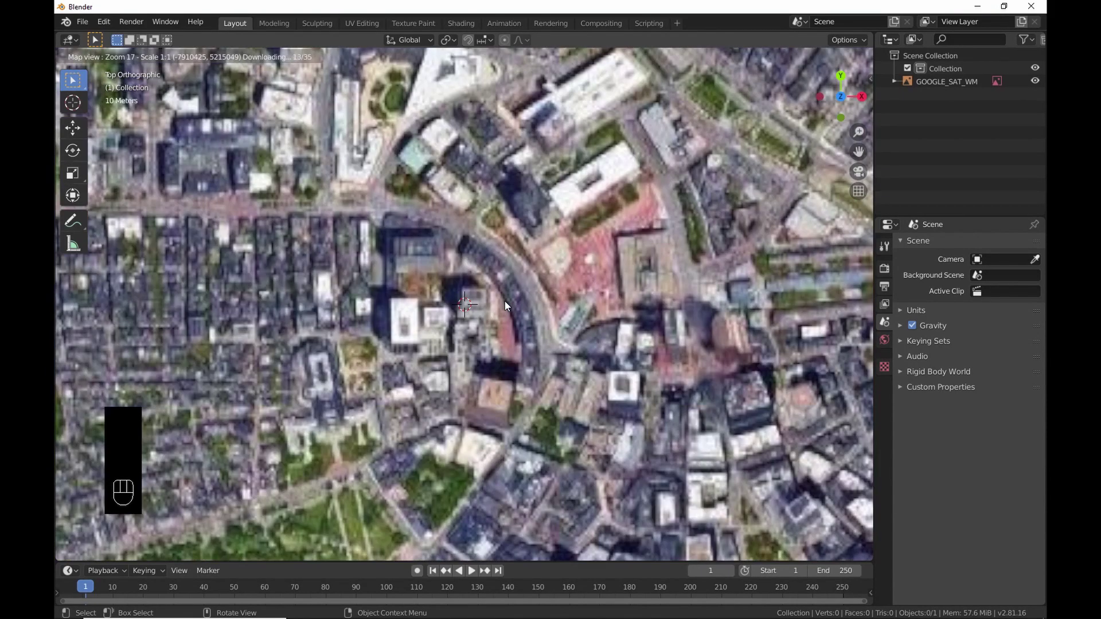
{"action": "scroll", "coordinate": [504, 305], "scroll_direction": "up", "scroll_amount": 1}
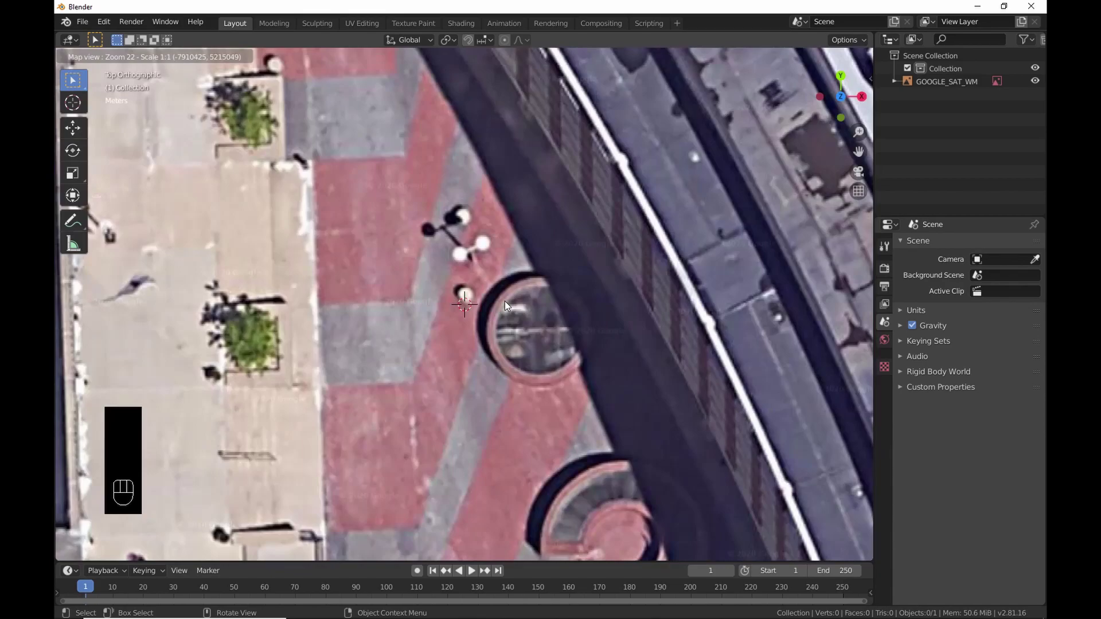
{"action": "key", "text": "e"}
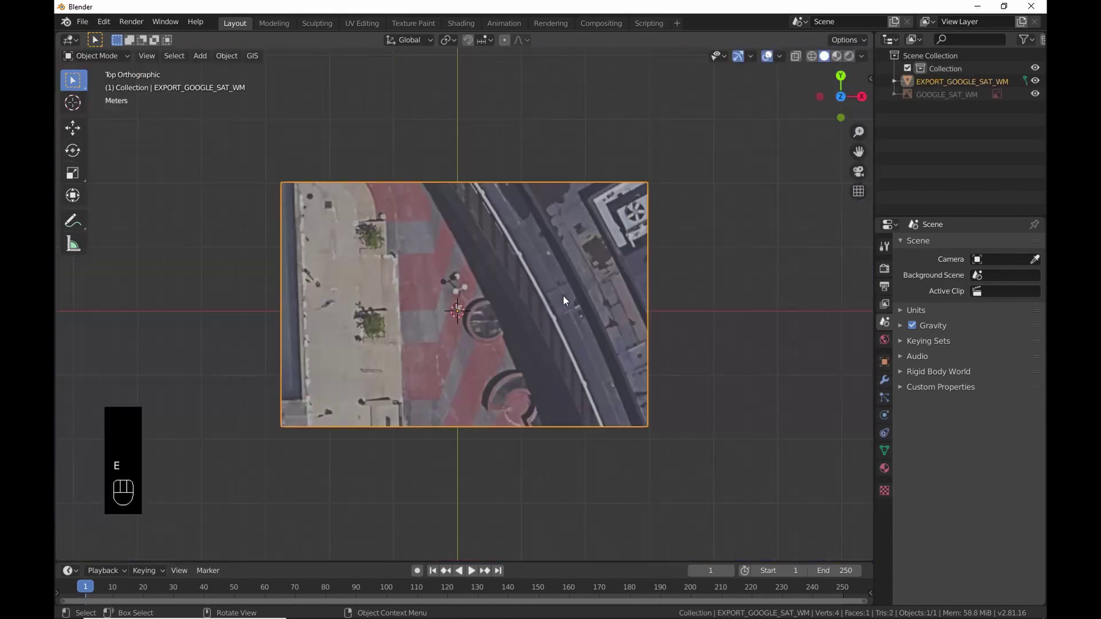
{"action": "scroll", "coordinate": [516, 294], "scroll_direction": "up", "scroll_amount": 6}
{"action": "scroll", "coordinate": [516, 294], "scroll_direction": "down", "scroll_amount": 8}
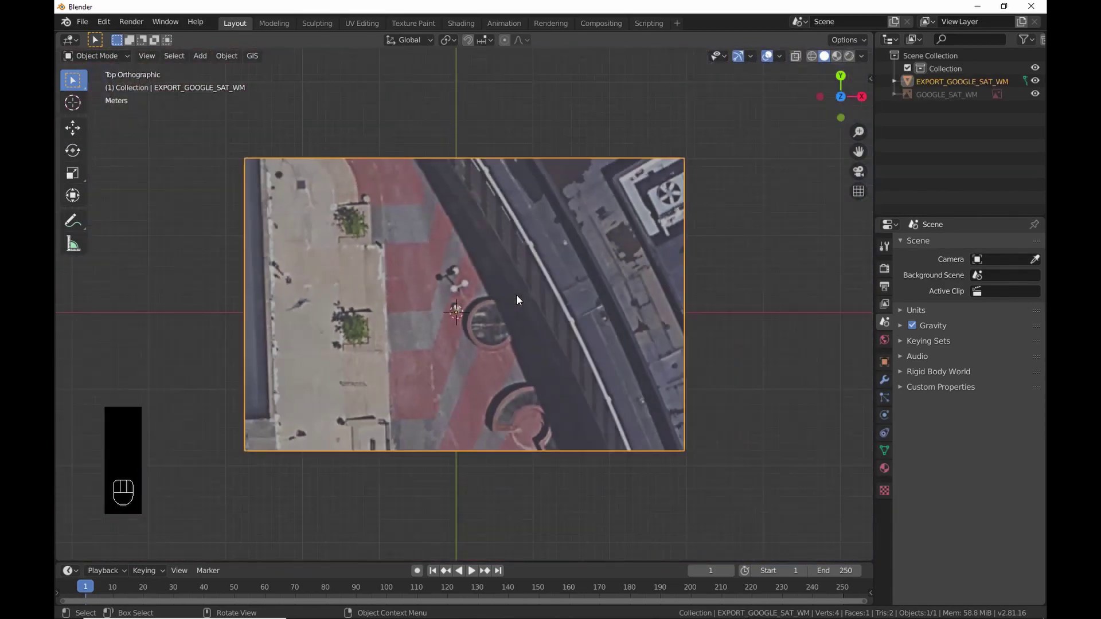
- Delete the close-up plane, then reopen the Google satellite basemap zoomed out to level 18
{"action": "key", "text": "Delete"}
{"action": "left_click", "coordinate": [252, 55]}
{"action": "left_click", "coordinate": [370, 92]}
{"action": "left_click", "coordinate": [356, 261]}
{"action": "scroll", "coordinate": [516, 315], "scroll_direction": "down", "scroll_amount": 3}
{"action": "scroll", "coordinate": [516, 316], "scroll_direction": "down", "scroll_amount": 1}
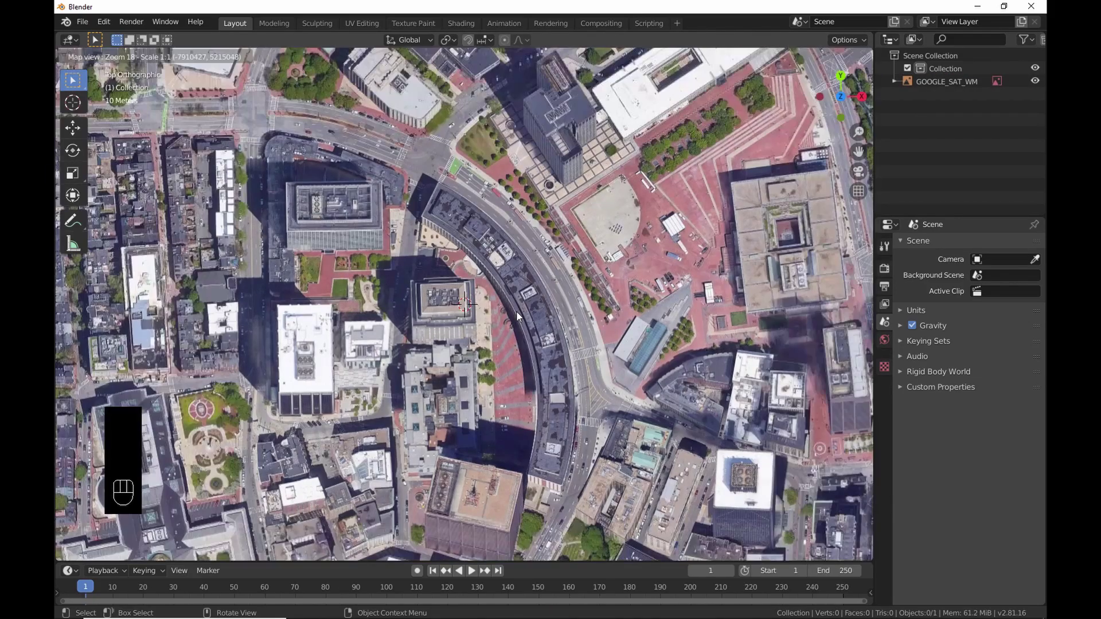
- Lock the map extent, raise the tile zoom to level 22, and export the area as a detailed textured plane
{"action": "key", "text": "l"}
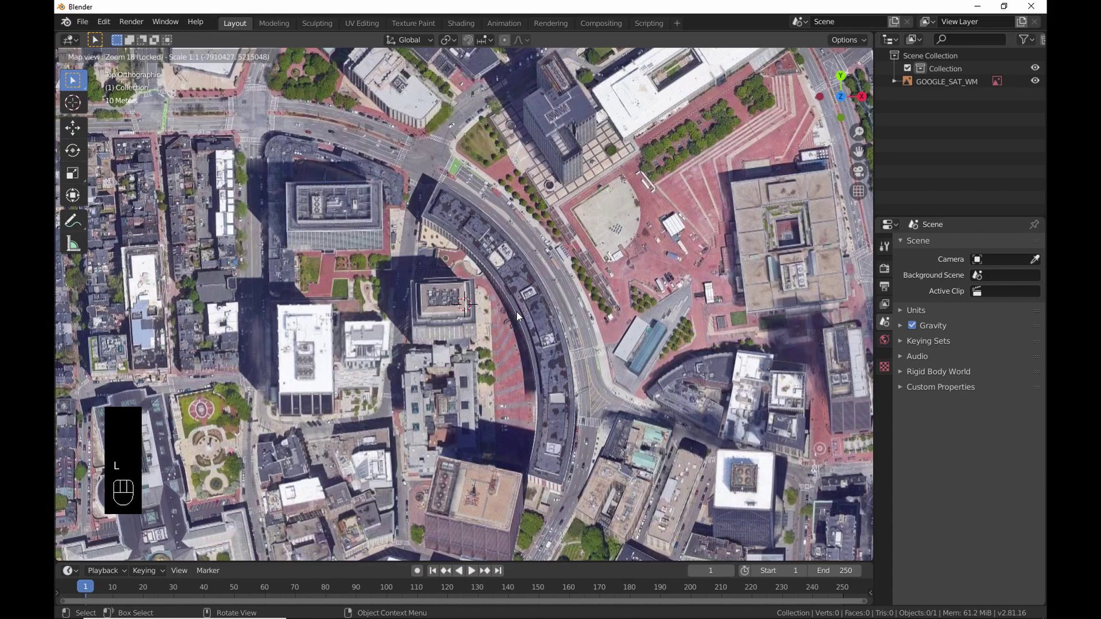
{"action": "scroll", "coordinate": [516, 316], "scroll_direction": "up", "scroll_amount": 1}
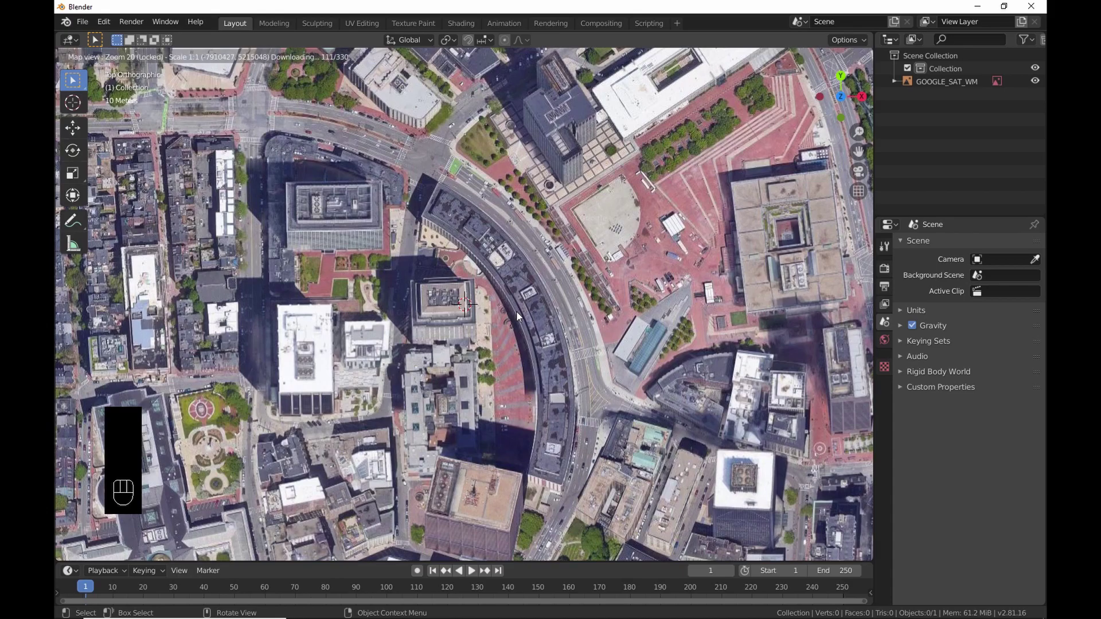
{"action": "scroll", "coordinate": [516, 316], "scroll_direction": "up", "scroll_amount": 1}
{"action": "key", "text": "e"}
{"action": "key", "text": "e"}
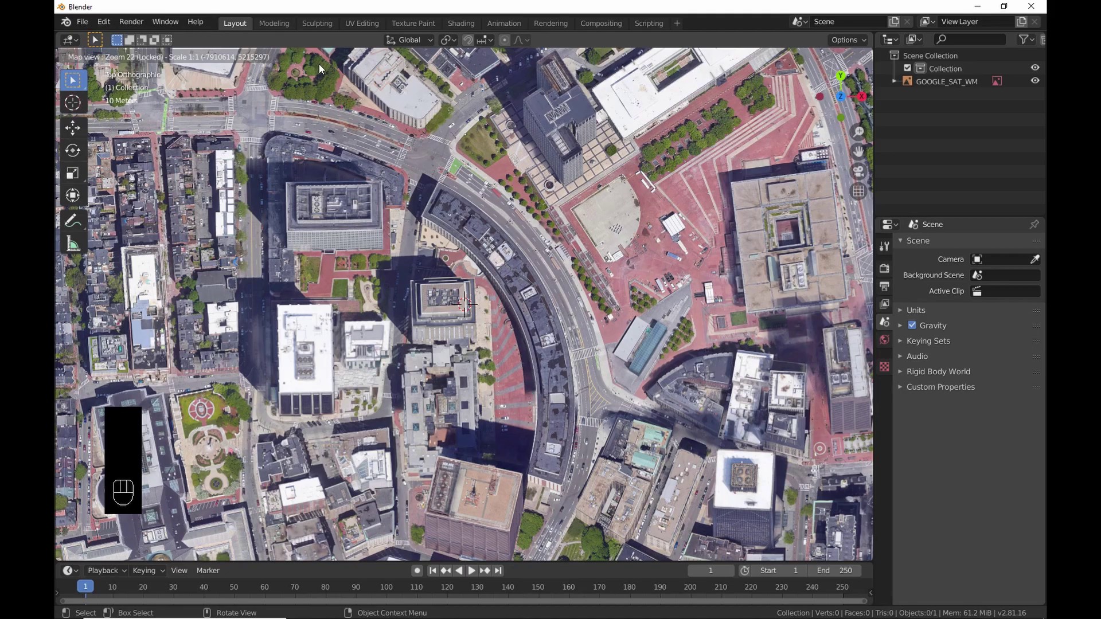
{"action": "key", "text": "e"}
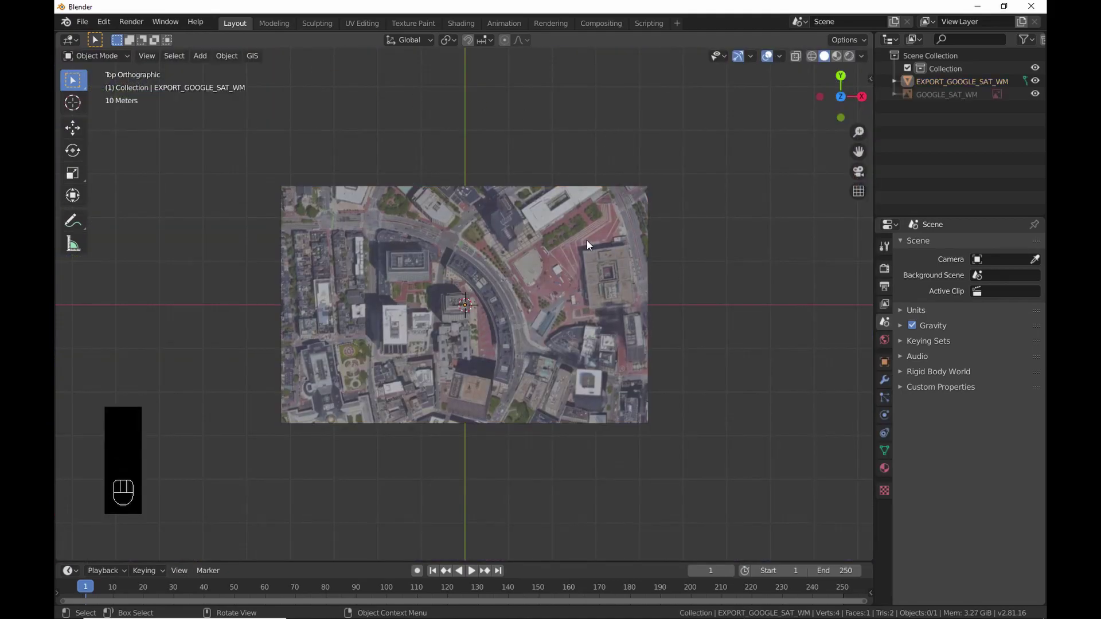
{"action": "scroll", "coordinate": [590, 242], "scroll_direction": "up", "scroll_amount": 15}
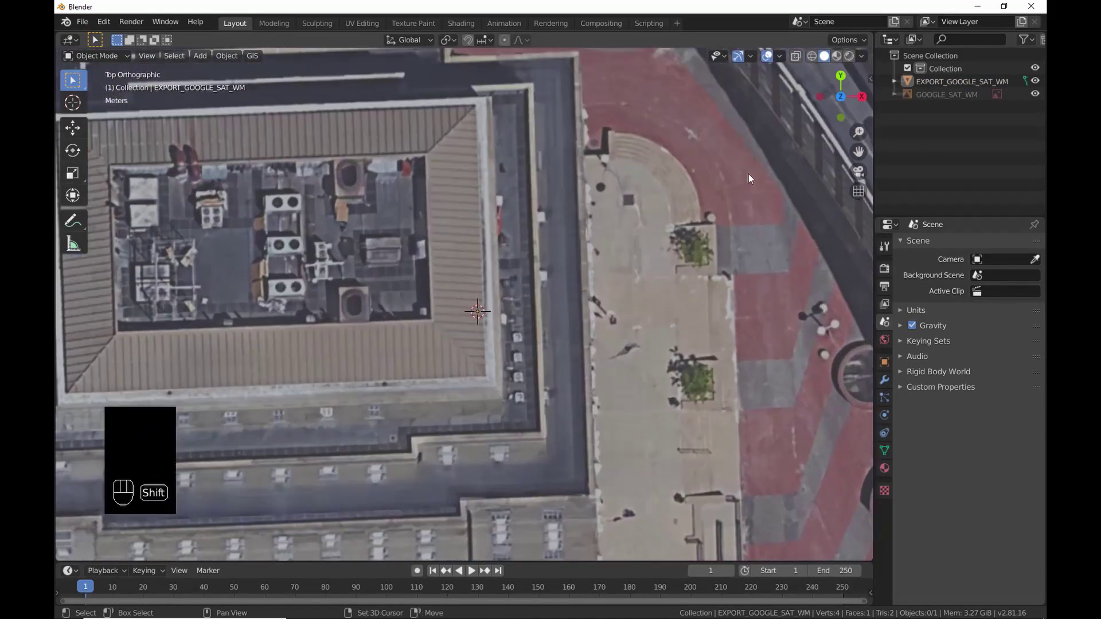
{"action": "scroll", "coordinate": [590, 280], "scroll_direction": "down", "scroll_amount": 15}
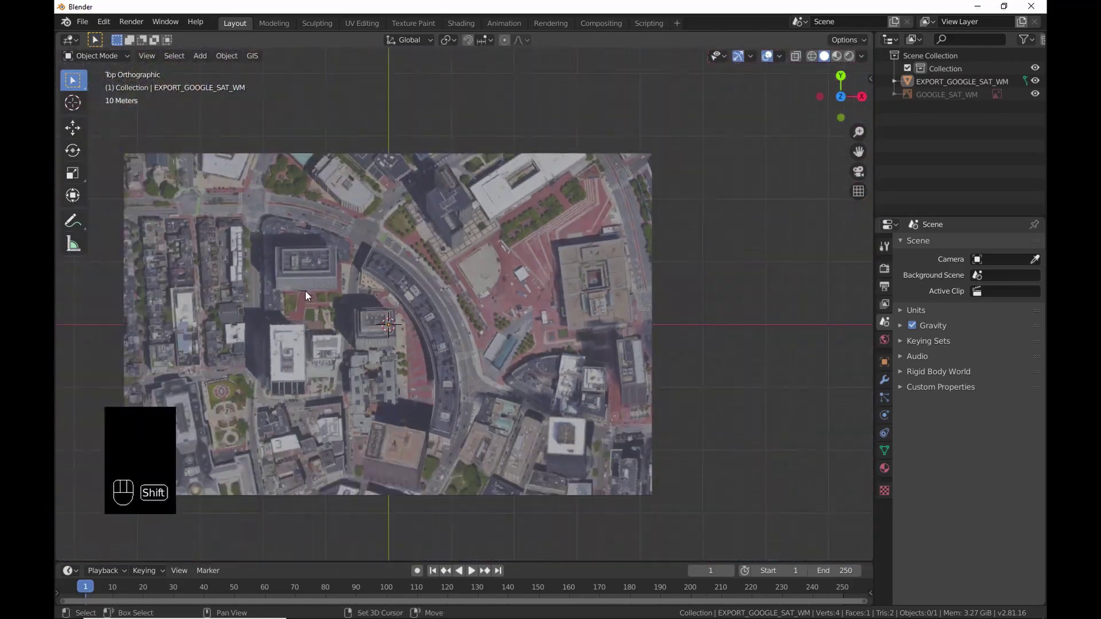
{"action": "middle_click_drag", "start_coordinate": [305, 291], "coordinate": [402, 232], "text": "shift"}
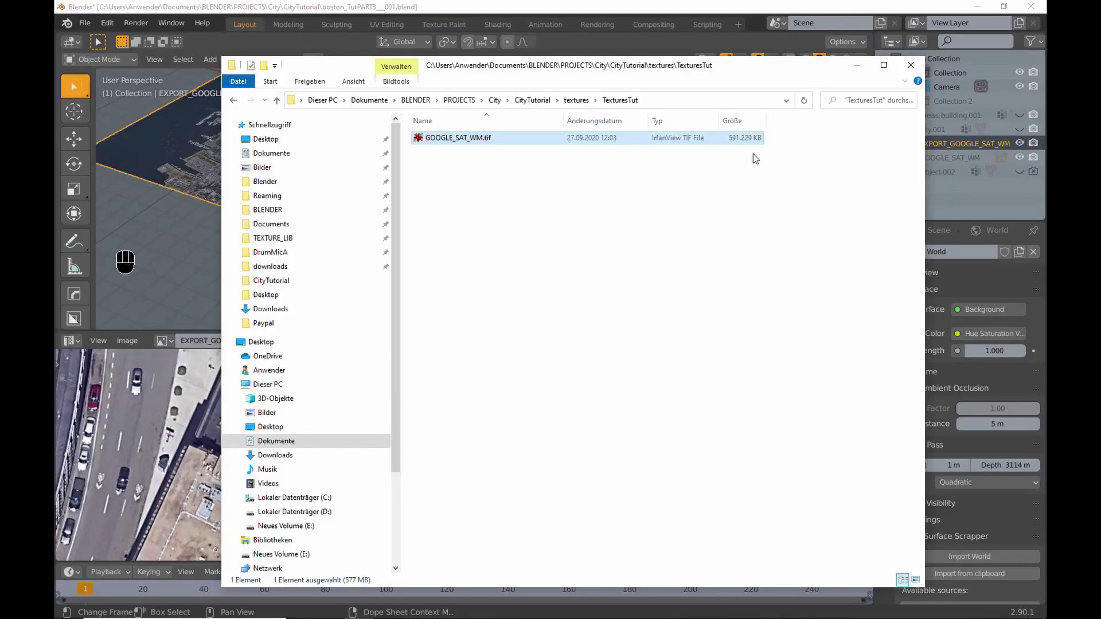
- Save the city's satellite image as the JPEG EXPORT_GOOGLE_SAT_WM.jpg in the textures\TexturesTut folder
{"action": "left_click", "coordinate": [856, 65]}
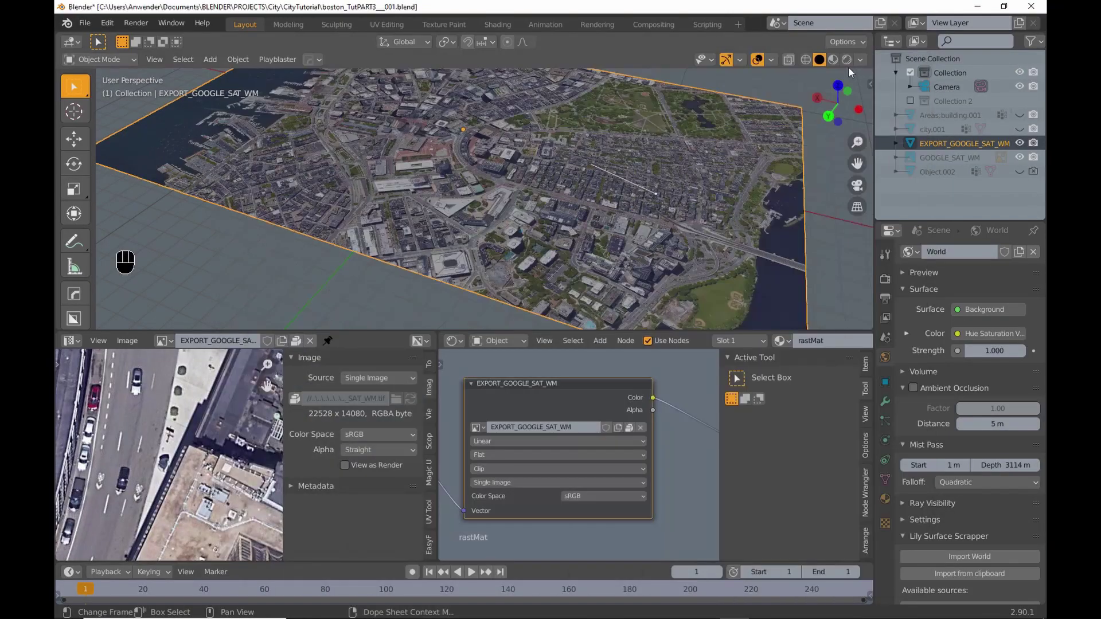
{"action": "left_click", "coordinate": [128, 340]}
{"action": "left_click", "coordinate": [160, 467]}
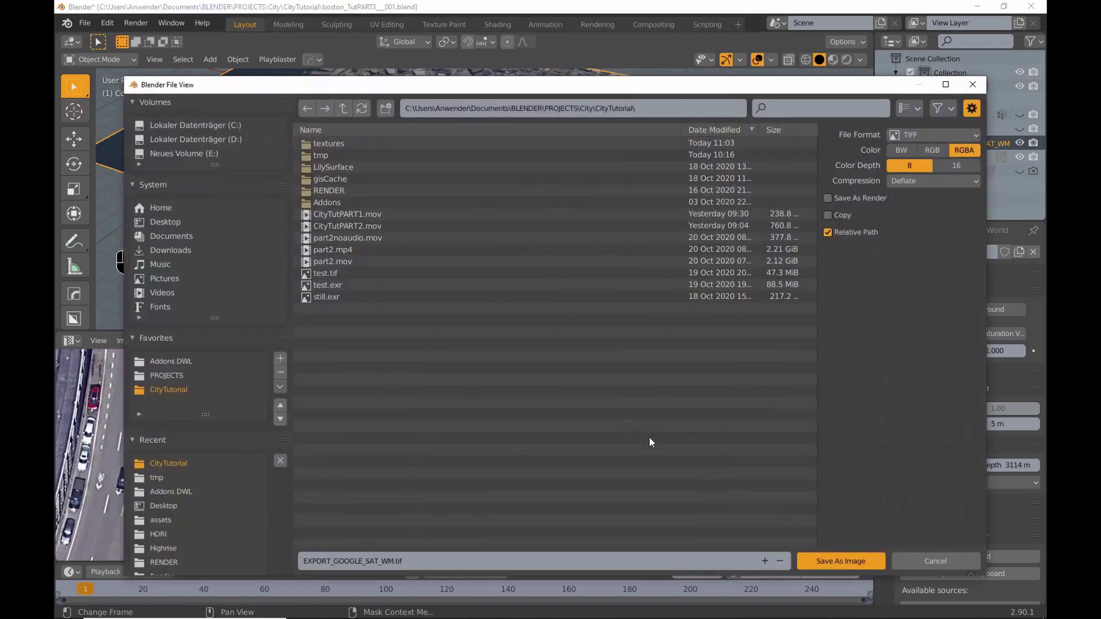
{"action": "left_click", "coordinate": [934, 135]}
{"action": "left_click", "coordinate": [814, 216]}
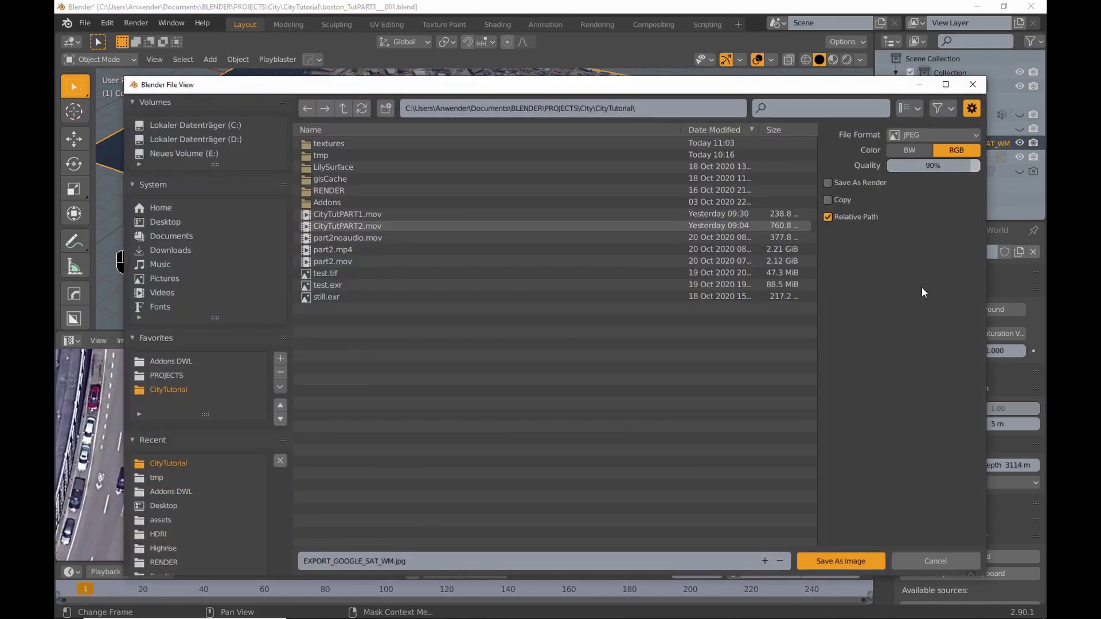
{"action": "double_click", "coordinate": [342, 141]}
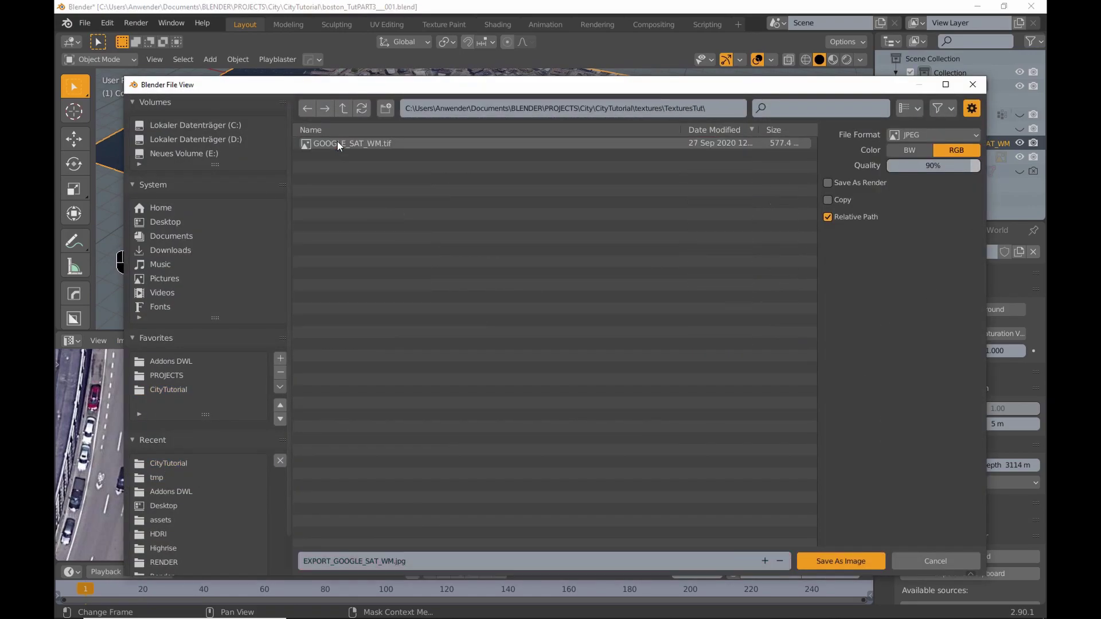
{"action": "left_click", "coordinate": [839, 561]}
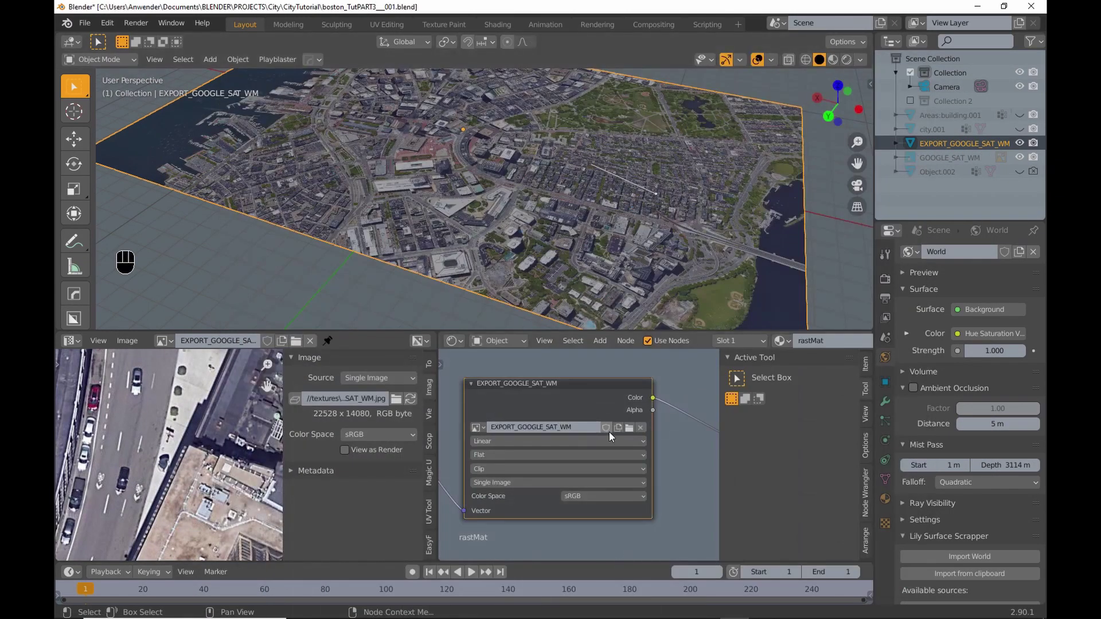
- Load EXPORT_GOOGLE_SAT_WM.jpg into the satellite plane's image texture node
{"action": "left_click", "coordinate": [629, 427]}
{"action": "left_click", "coordinate": [527, 141]}
{"action": "left_click", "coordinate": [820, 557]}
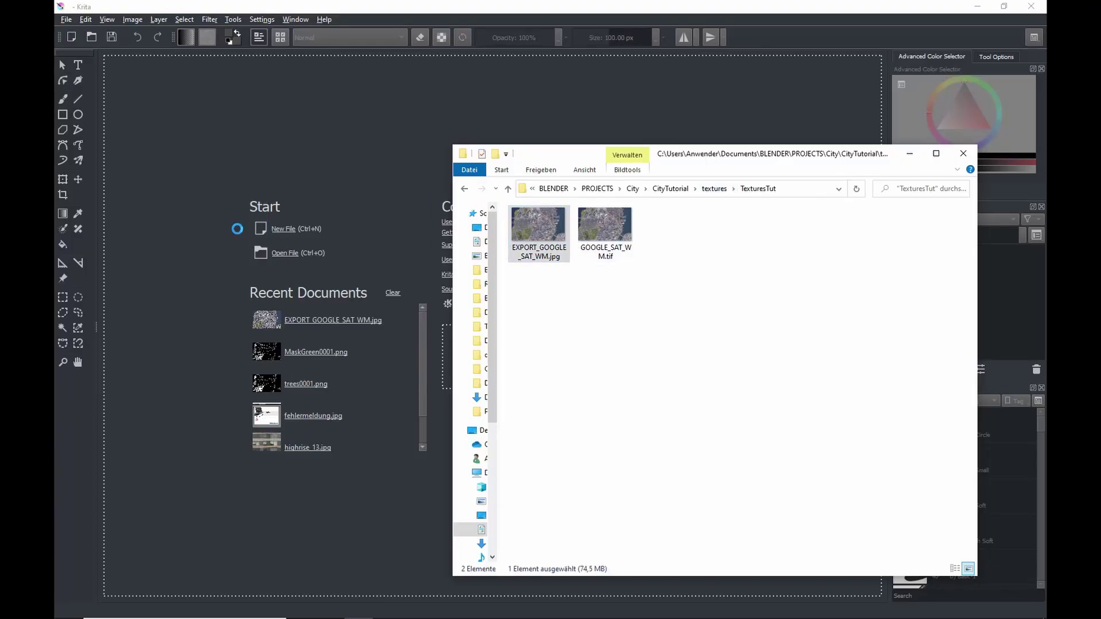
- Open EXPORT_GOOGLE_SAT_WM.jpg in Krita and scale the image to 25 percent of its size
{"action": "left_click_drag", "start_coordinate": [534, 226], "coordinate": [425, 163]}
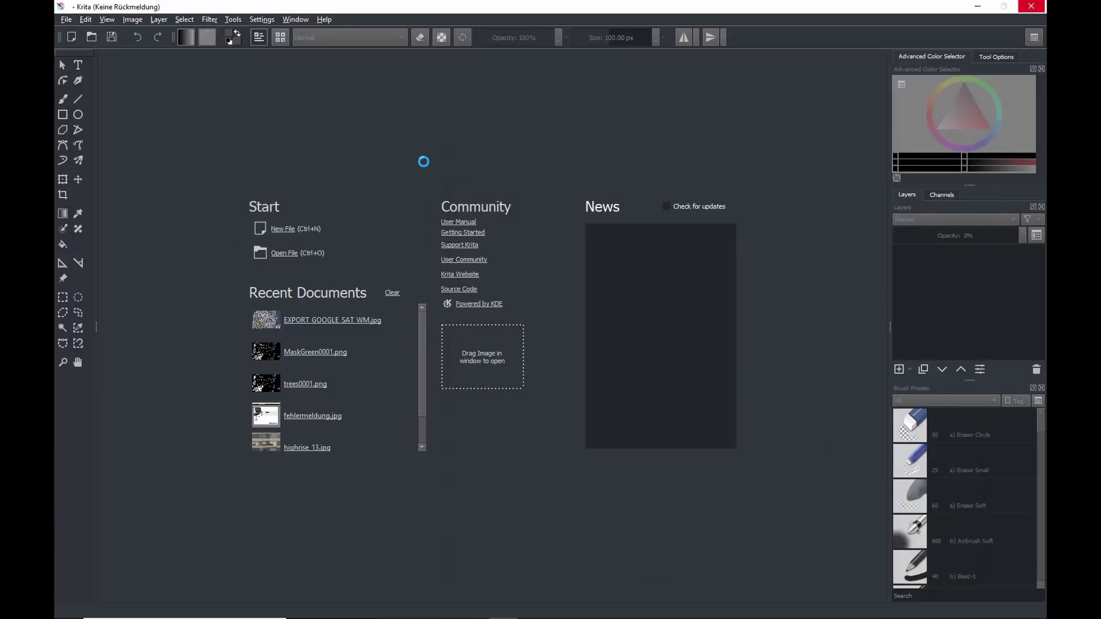
{"action": "left_click", "coordinate": [133, 19]}
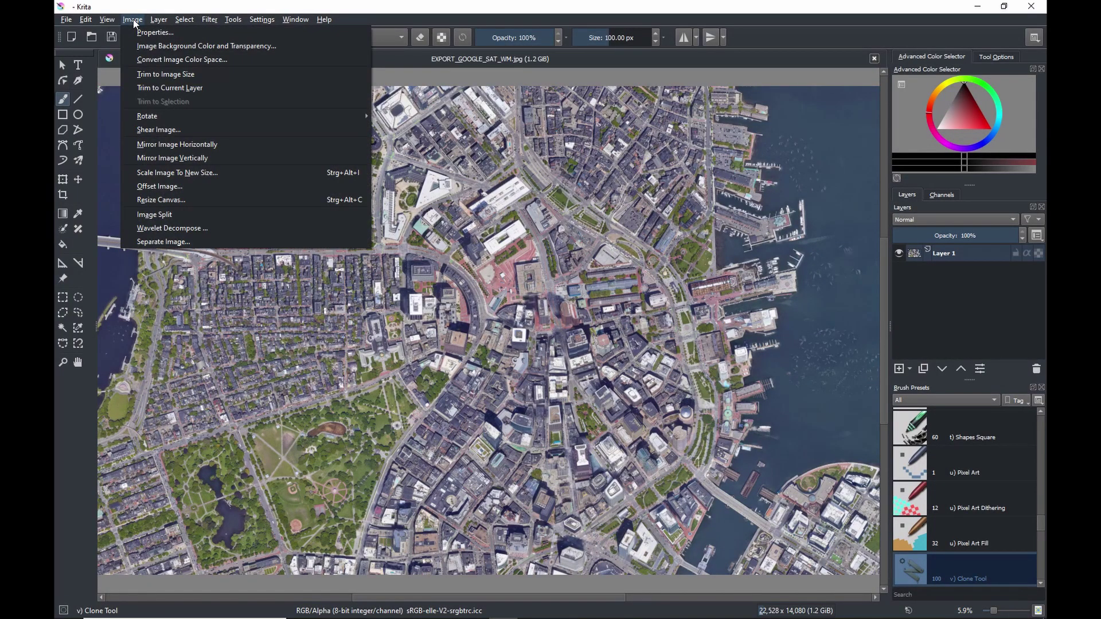
{"action": "left_click", "coordinate": [178, 172]}
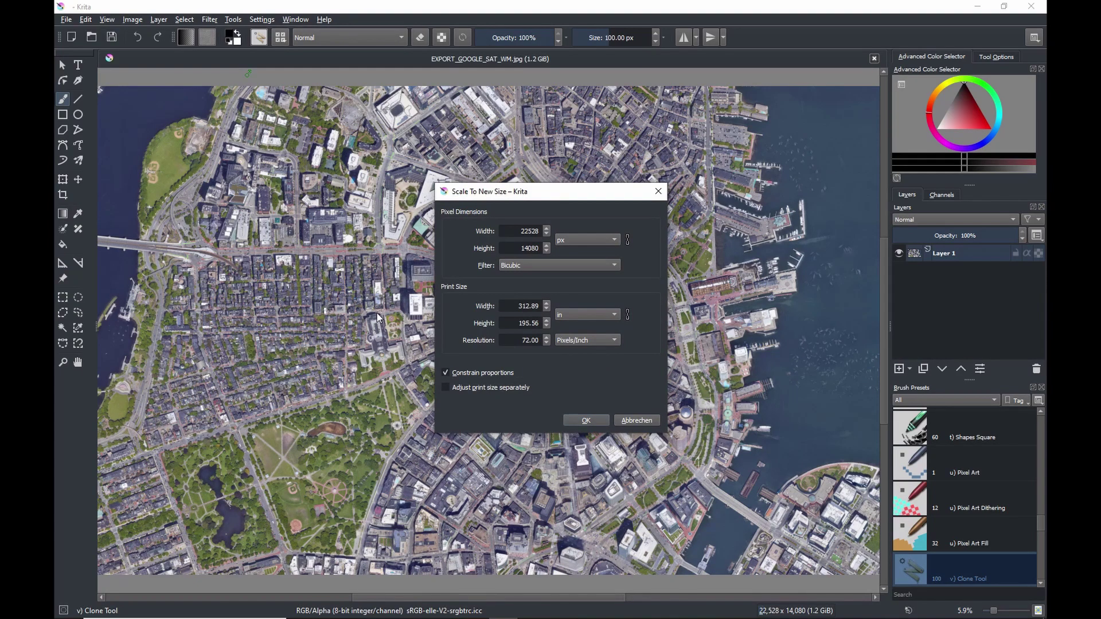
{"action": "left_click", "coordinate": [587, 240]}
{"action": "left_click", "coordinate": [589, 253]}
{"action": "triple_click", "coordinate": [514, 231]}
{"action": "type", "text": "25"}
{"action": "left_click", "coordinate": [586, 421]}
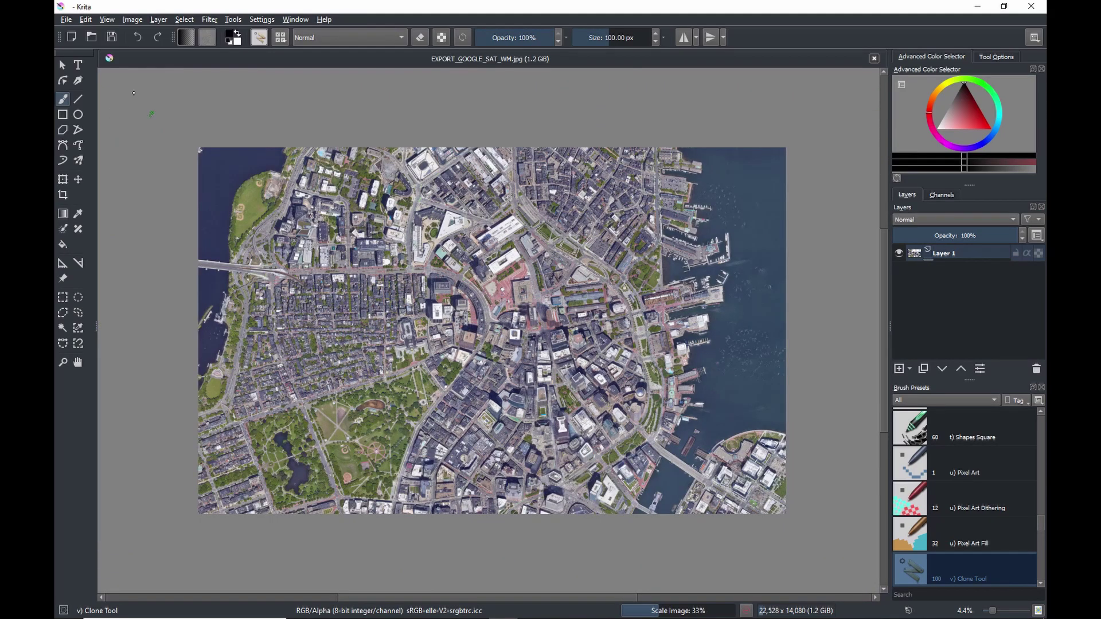
- Save the scaled image as a separate JPEG in the TexturesTut folder, adding "sm" to the end of its file name
{"action": "left_click", "coordinate": [66, 19]}
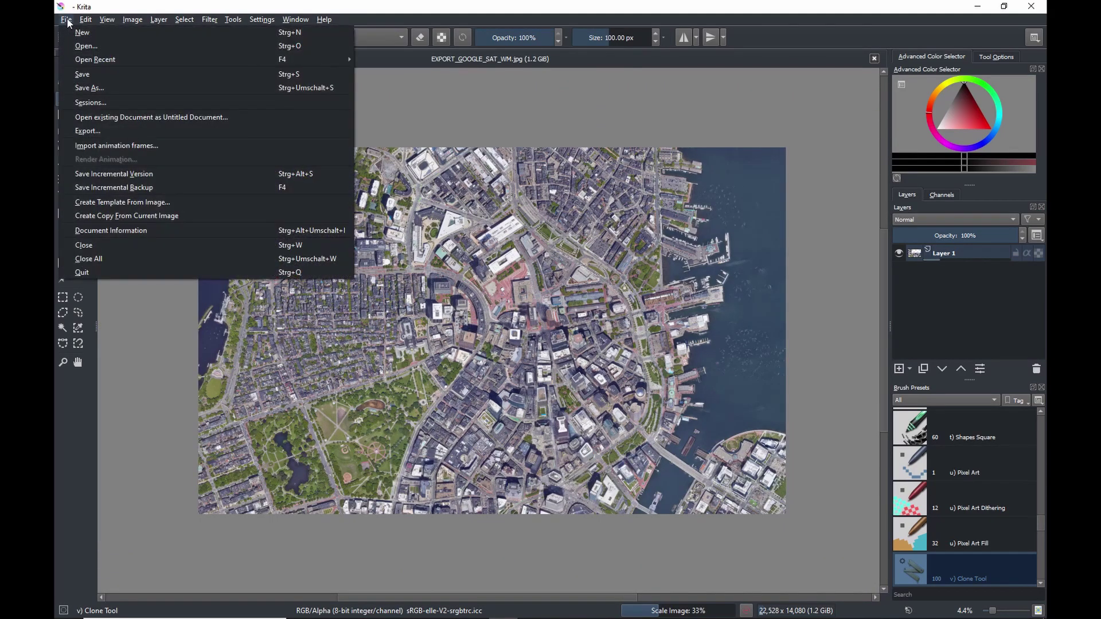
{"action": "left_click", "coordinate": [81, 87]}
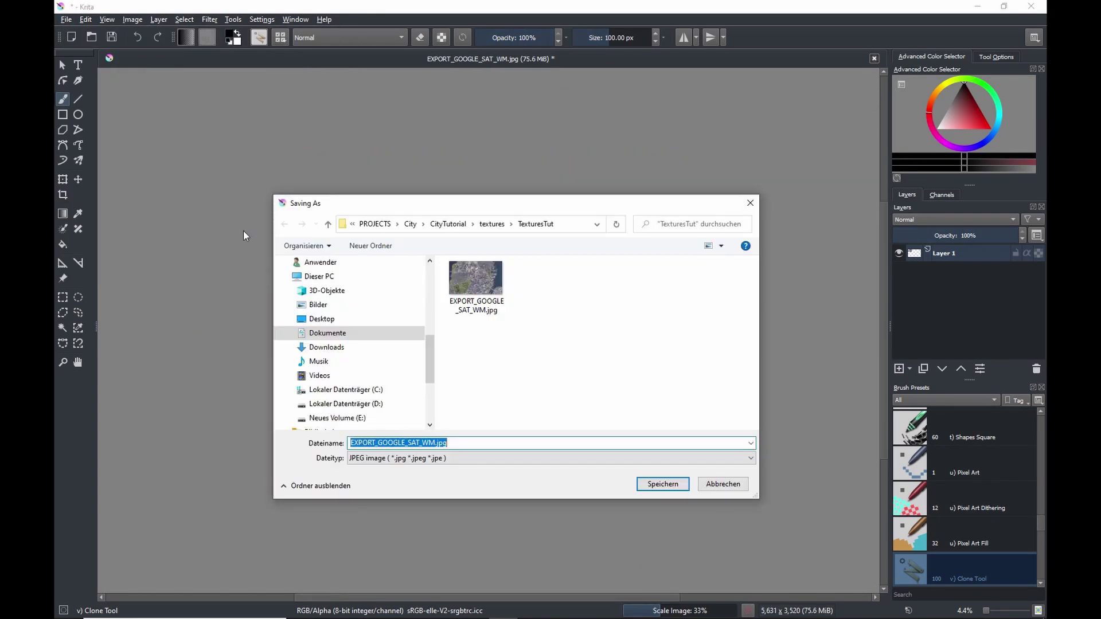
{"action": "left_click", "coordinate": [435, 443]}
{"action": "type", "text": "sm"}
{"action": "key", "text": "Return"}
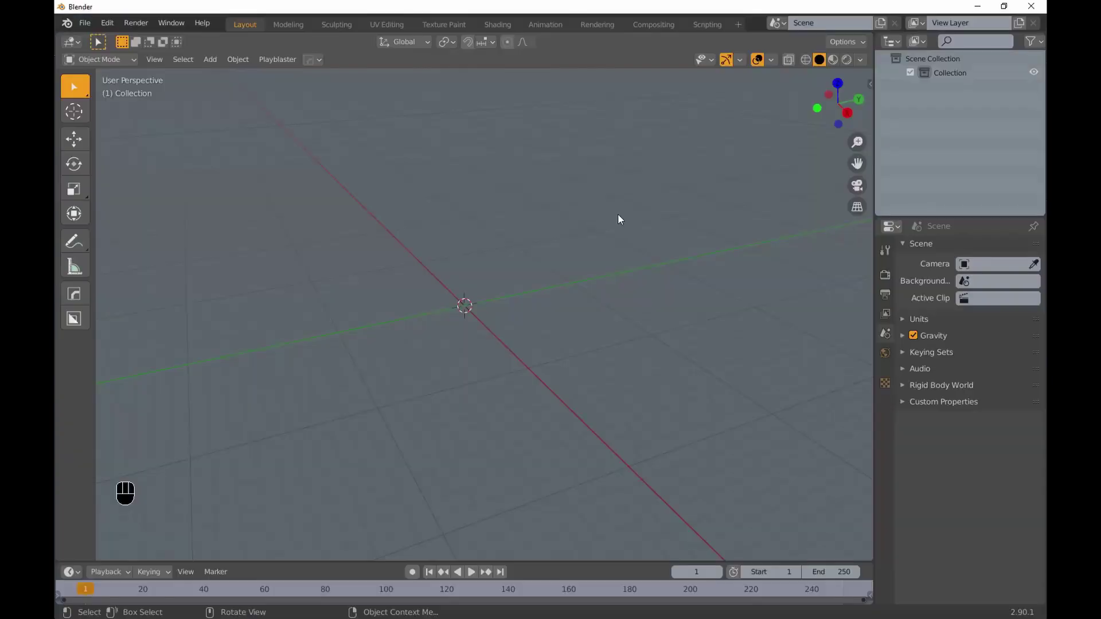
- Enable nodes in the Compositing workspace, and split the node area to hold an Image Editor beside it
{"action": "left_click", "coordinate": [647, 24]}
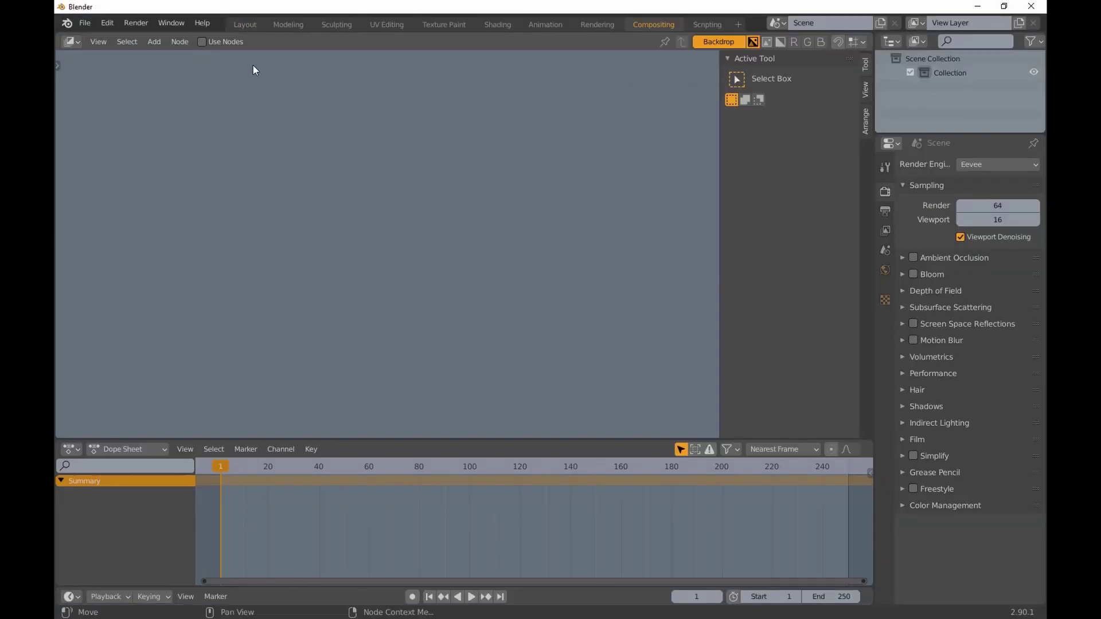
{"action": "left_click", "coordinate": [201, 41]}
{"action": "middle_click_drag", "start_coordinate": [350, 171], "coordinate": [351, 171]}
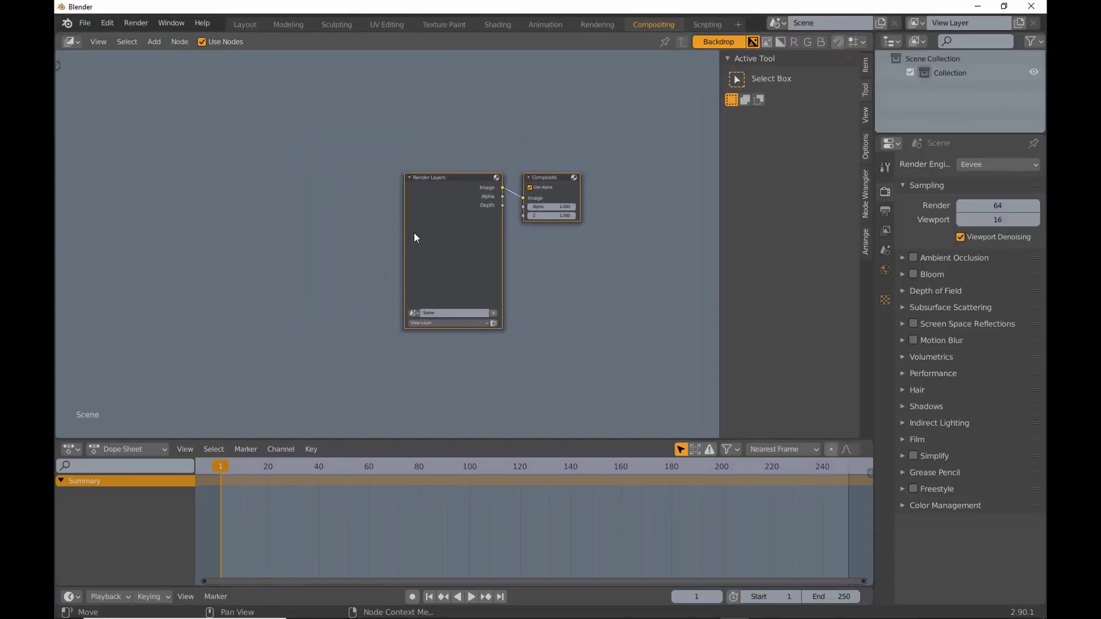
{"action": "left_click_drag", "start_coordinate": [57, 35], "coordinate": [301, 86]}
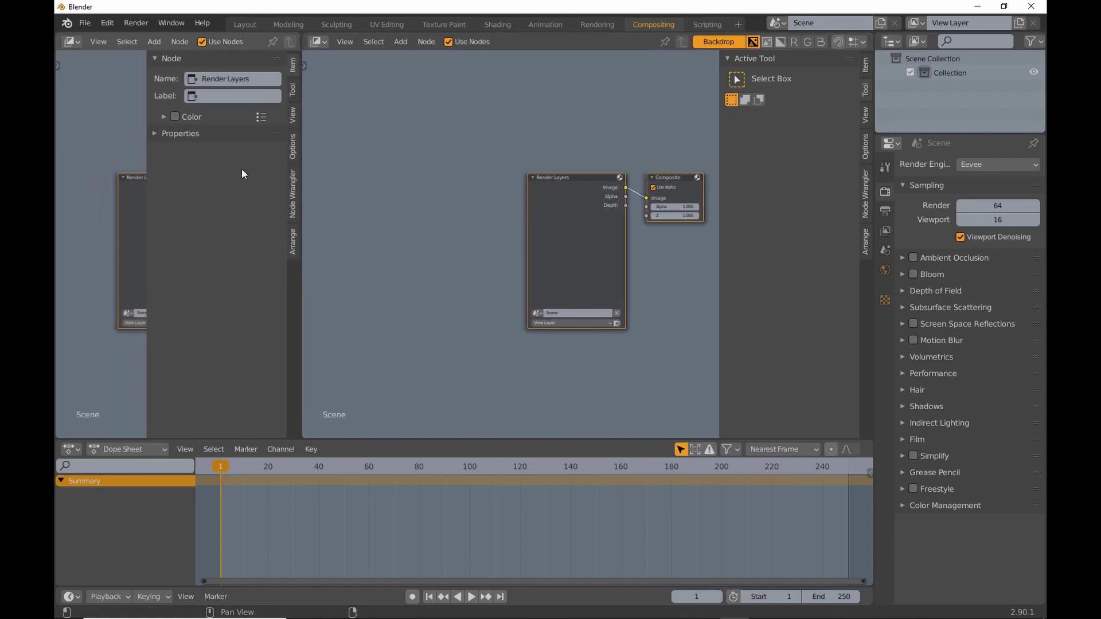
{"action": "key", "text": "n"}
{"action": "left_click", "coordinate": [70, 42]}
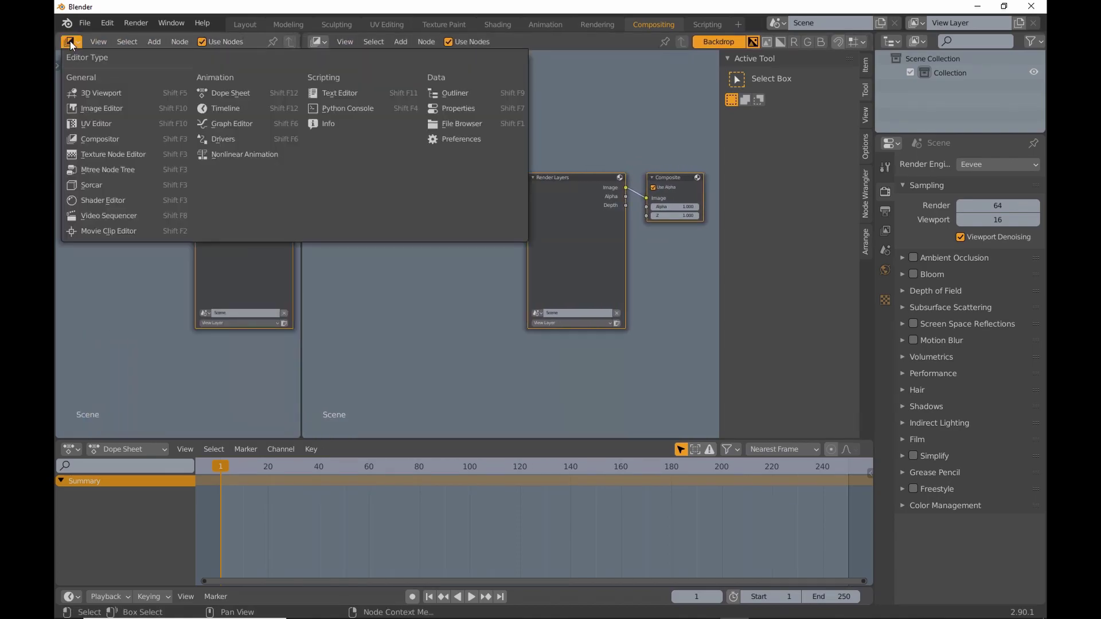
{"action": "left_click", "coordinate": [102, 109]}
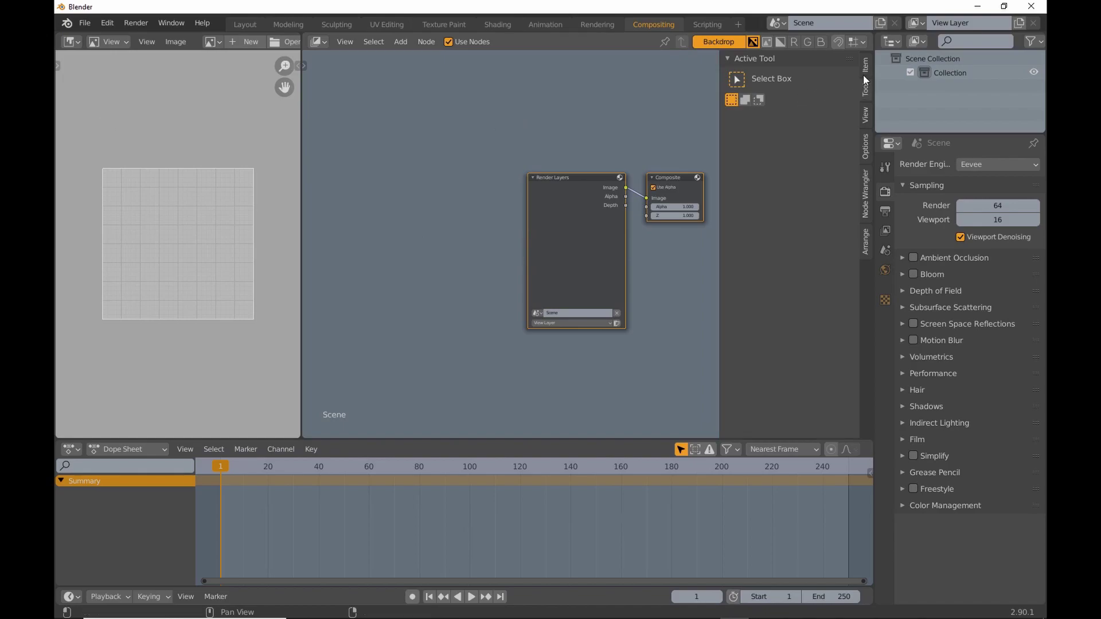
- Turn off the compositor backdrop, enable Viewer Border, and set the Edit performance quality to Low
{"action": "left_click", "coordinate": [865, 115]}
{"action": "left_click", "coordinate": [738, 58]}
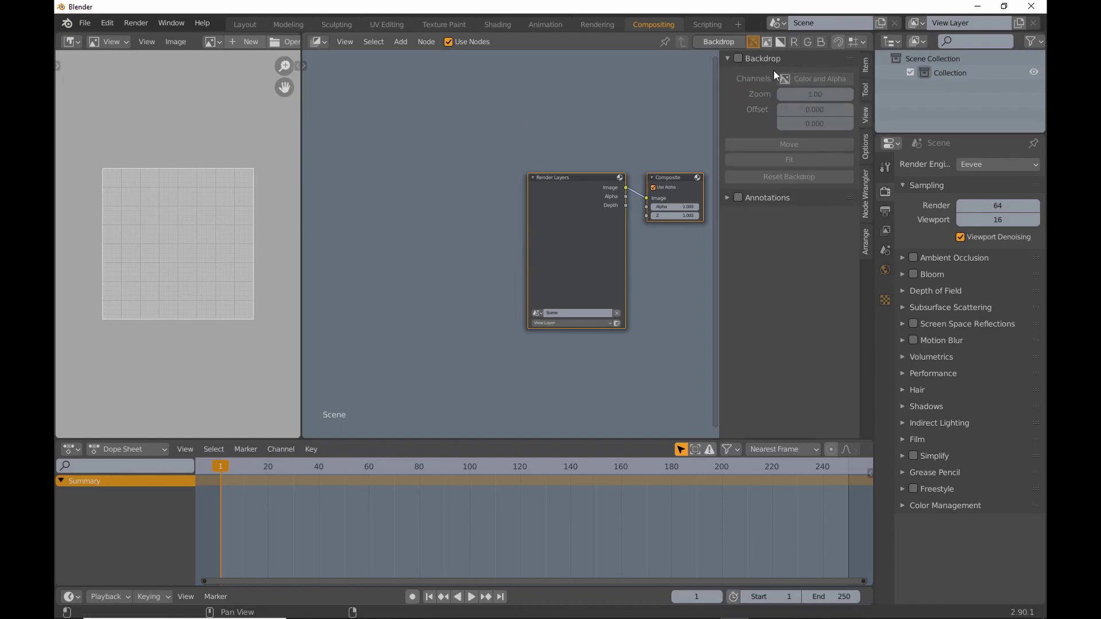
{"action": "left_click", "coordinate": [864, 145]}
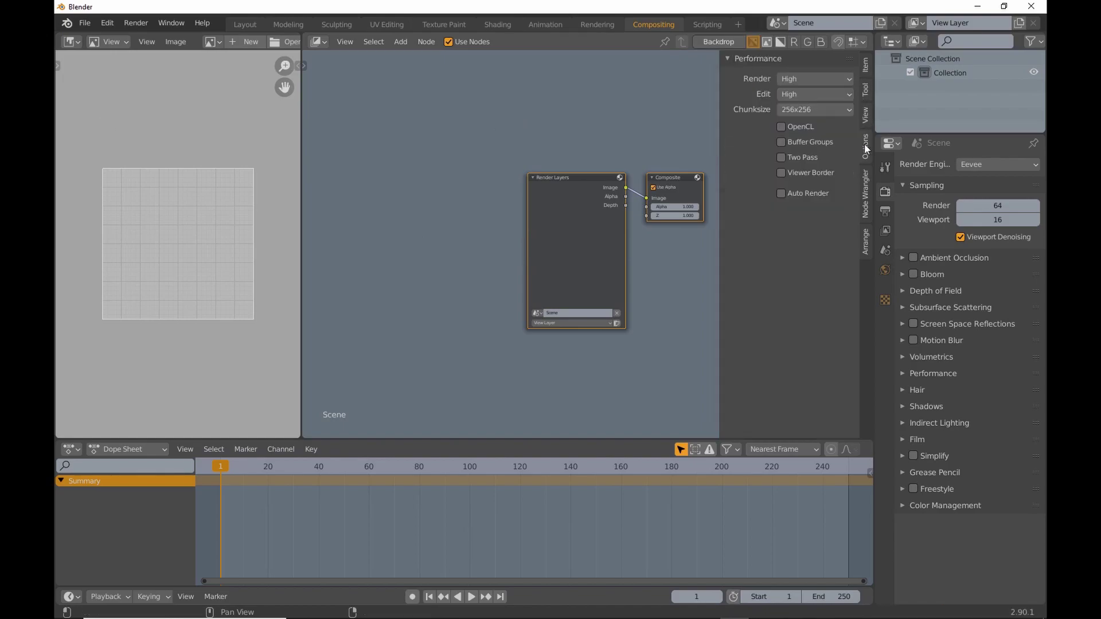
{"action": "left_click", "coordinate": [781, 173]}
{"action": "left_click", "coordinate": [812, 94]}
{"action": "left_click", "coordinate": [803, 141]}
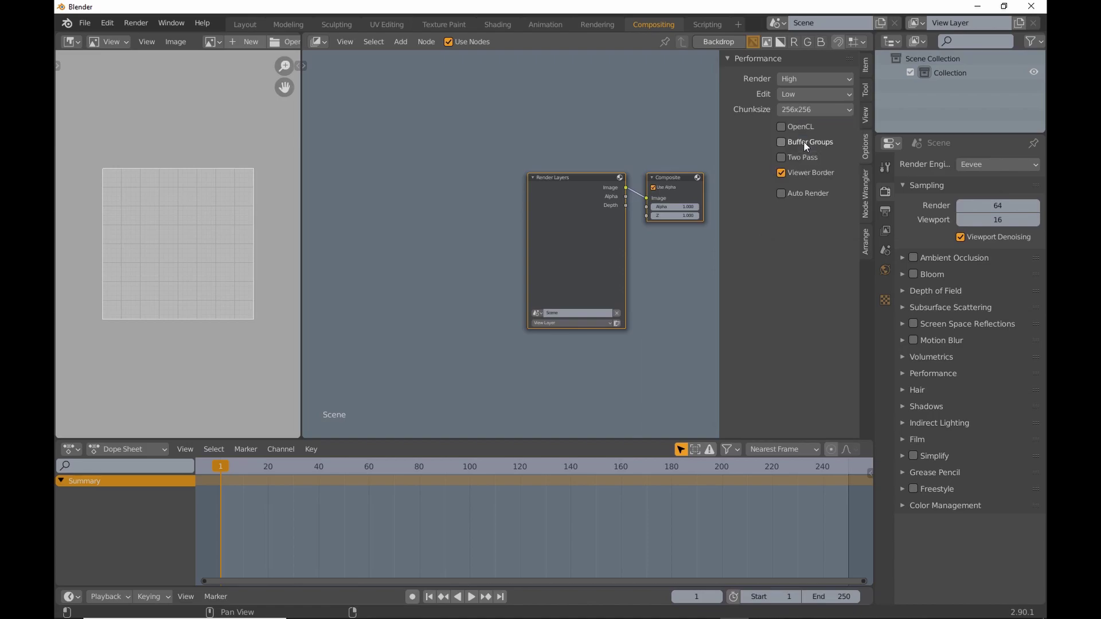
- Replace the Render Layers node with an Image input node placed before the Composite node
{"action": "left_click", "coordinate": [688, 144]}
{"action": "key", "text": "n"}
{"action": "key", "text": "Home"}
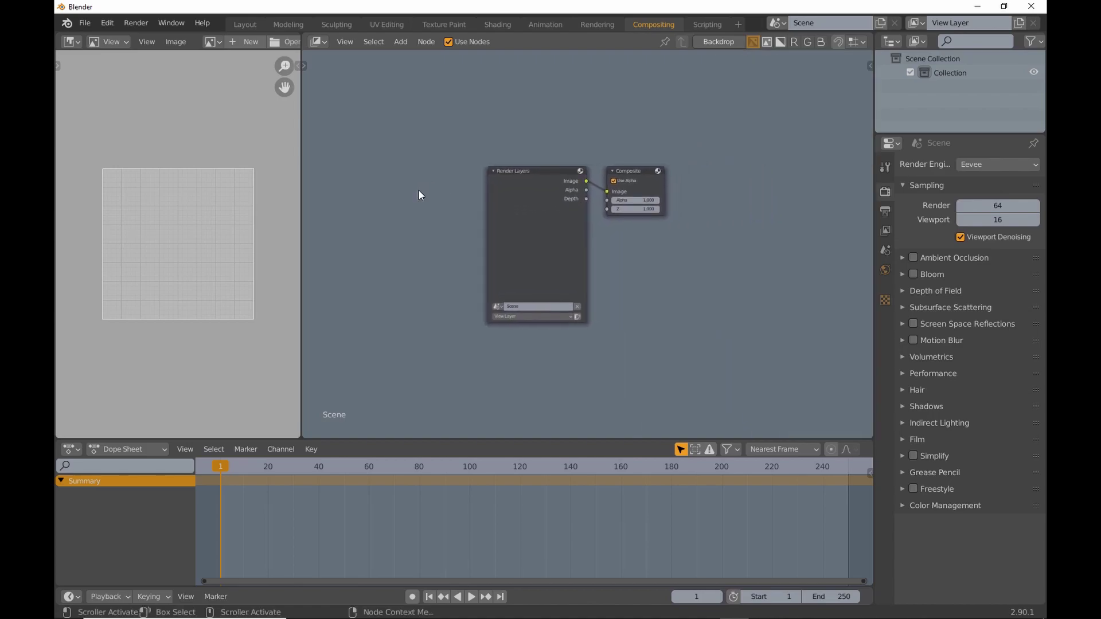
{"action": "key", "text": "x"}
{"action": "left_click", "coordinate": [400, 41]}
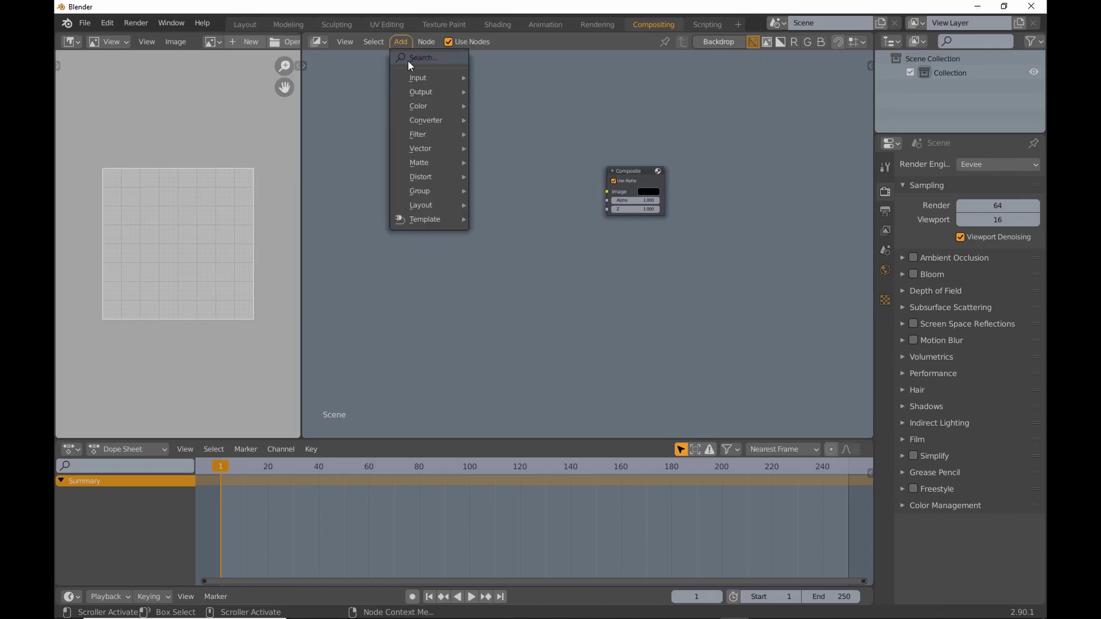
{"action": "mouse_move", "coordinate": [409, 75]}
{"action": "left_click", "coordinate": [512, 125]}
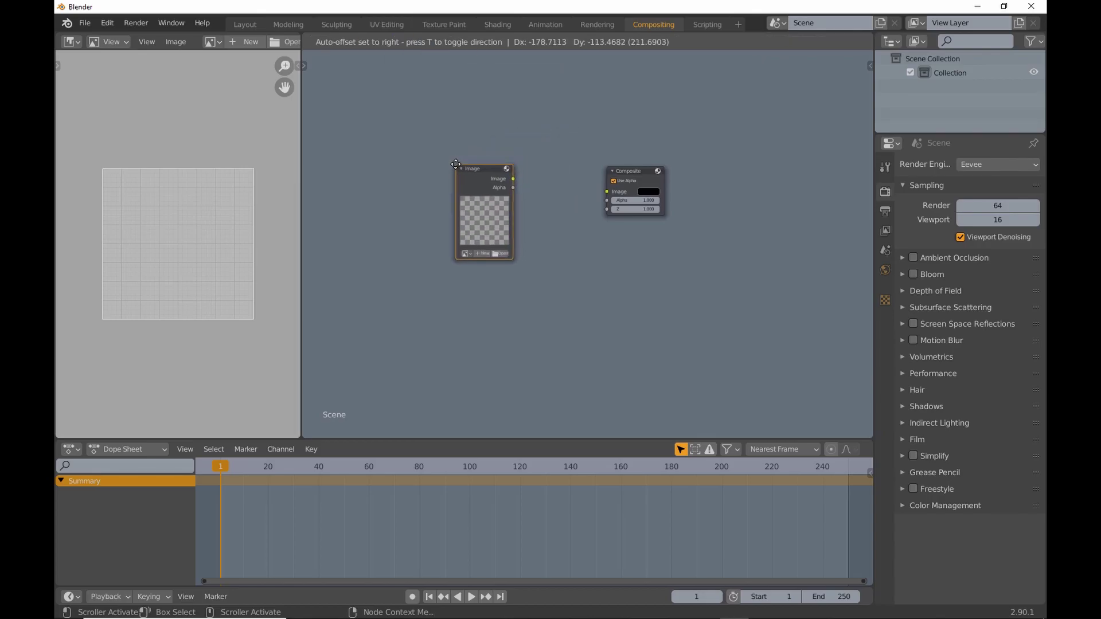
{"action": "left_click", "coordinate": [494, 248]}
- Load EXPORT_GOOGLE_SAT_WMsmall.jpg from the textures\TexturesTut folder into the Image node
{"action": "left_click", "coordinate": [496, 253]}
{"action": "left_click", "coordinate": [232, 390]}
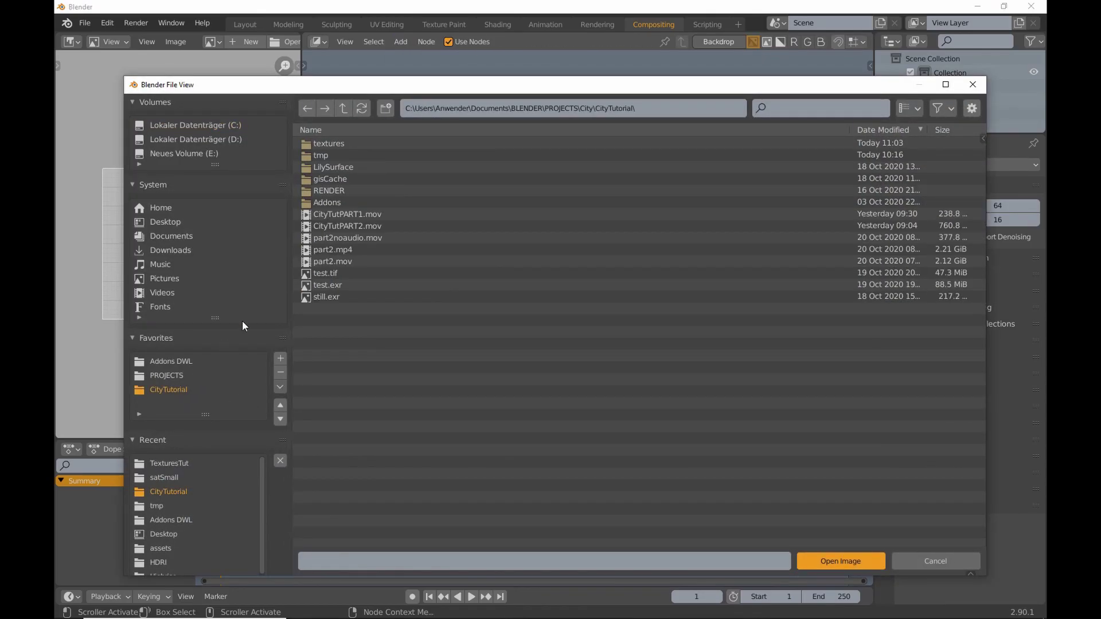
{"action": "double_click", "coordinate": [350, 143]}
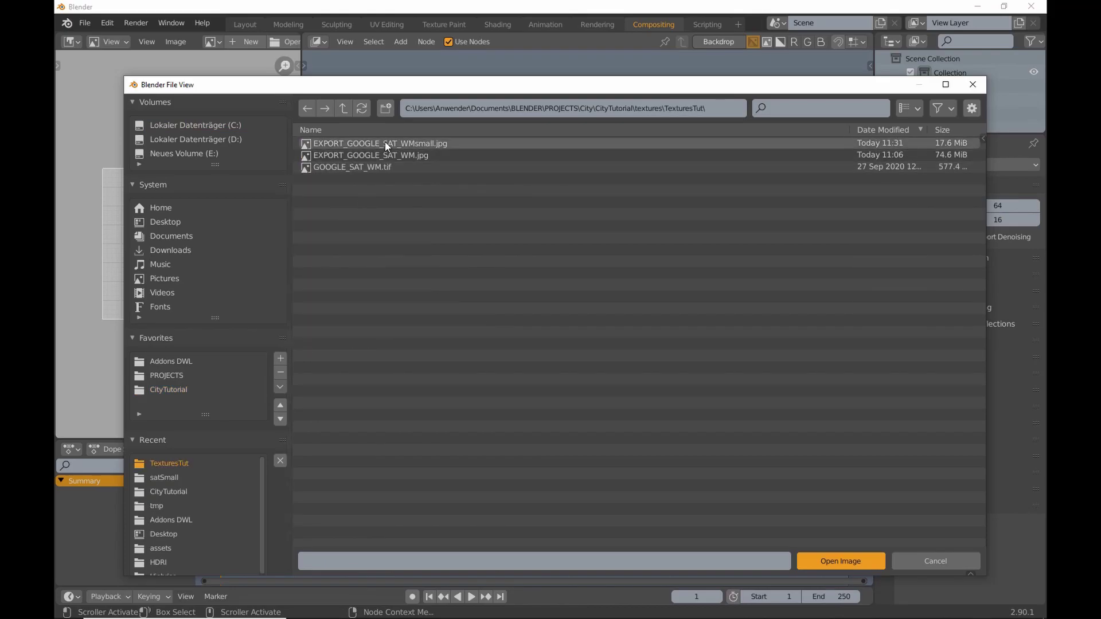
{"action": "left_click", "coordinate": [383, 144]}
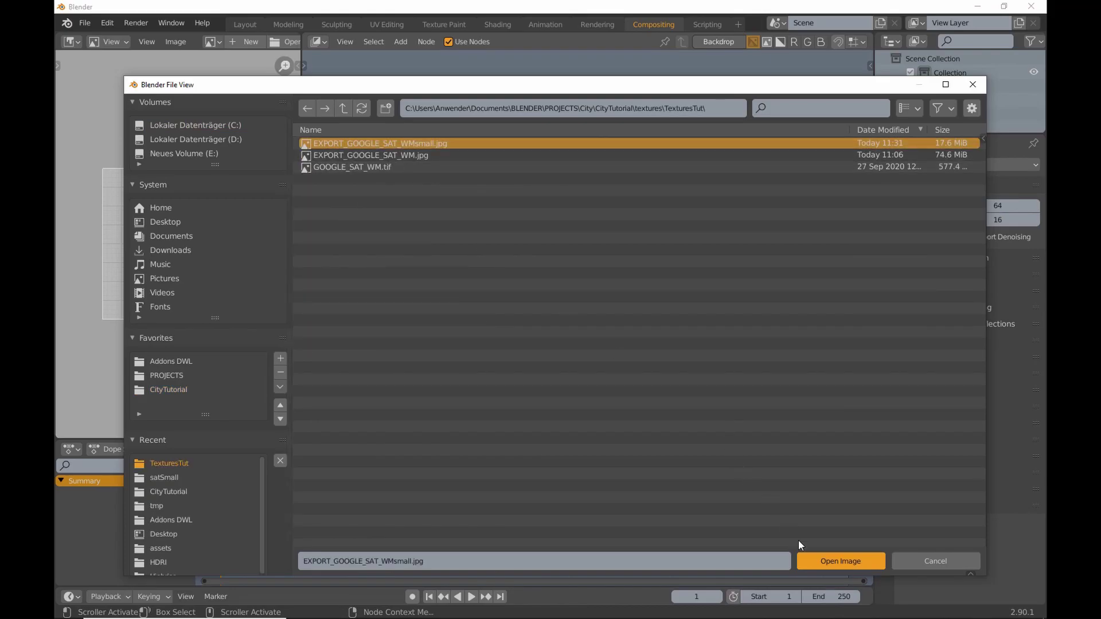
{"action": "left_click", "coordinate": [817, 558]}
{"action": "scroll", "coordinate": [553, 240], "scroll_direction": "up", "scroll_amount": 4}
{"action": "middle_click_drag", "start_coordinate": [554, 239], "coordinate": [568, 271]}
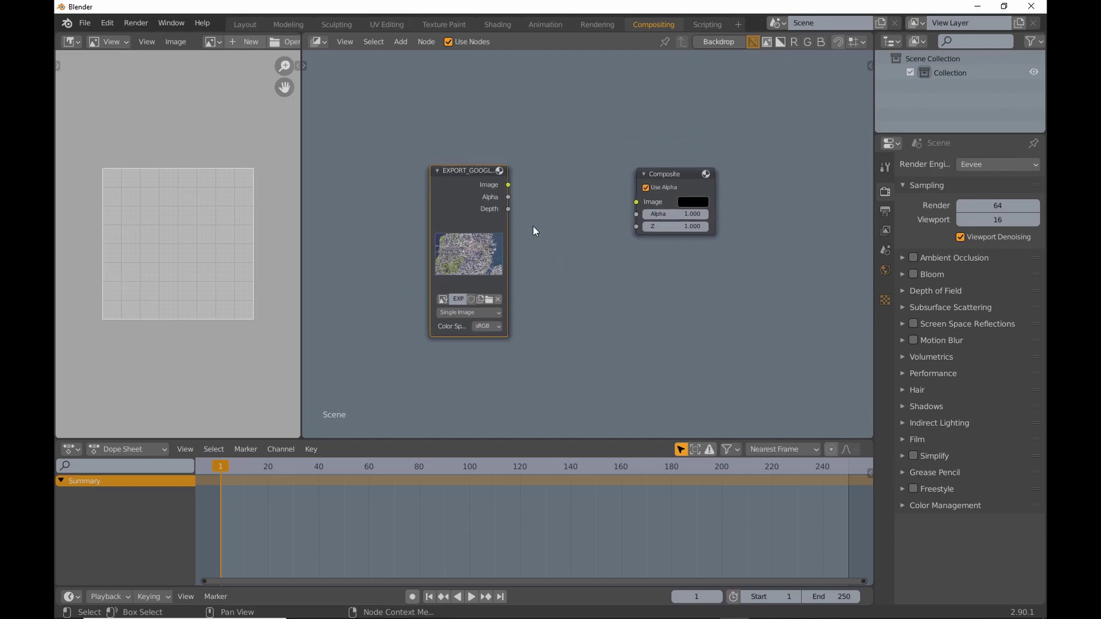
- Connect the satellite image to a Viewer node and show the Viewer Node result in the Image Editor
{"action": "left_click", "coordinate": [476, 180], "text": "ctrl+shift"}
{"action": "left_click_drag", "start_coordinate": [601, 164], "coordinate": [696, 274]}
{"action": "left_click", "coordinate": [212, 41]}
{"action": "left_click", "coordinate": [240, 89]}
{"action": "left_click", "coordinate": [469, 180], "text": "ctrl+shift"}
{"action": "left_click", "coordinate": [469, 181], "text": "ctrl+shift"}
{"action": "left_click", "coordinate": [468, 181], "text": "ctrl+shift"}
{"action": "scroll", "coordinate": [238, 238], "scroll_direction": "down", "scroll_amount": 4}
{"action": "scroll", "coordinate": [240, 237], "scroll_direction": "up", "scroll_amount": 5}
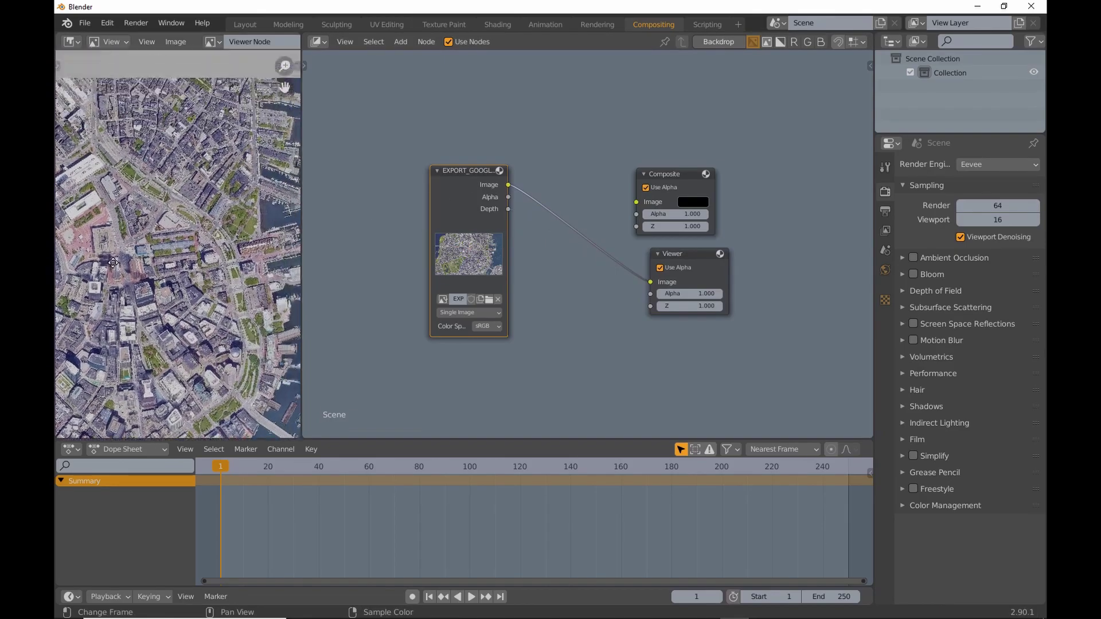
- Insert a Keying node between the satellite image and the Viewer, and move the Composite node aside
{"action": "left_click", "coordinate": [400, 41]}
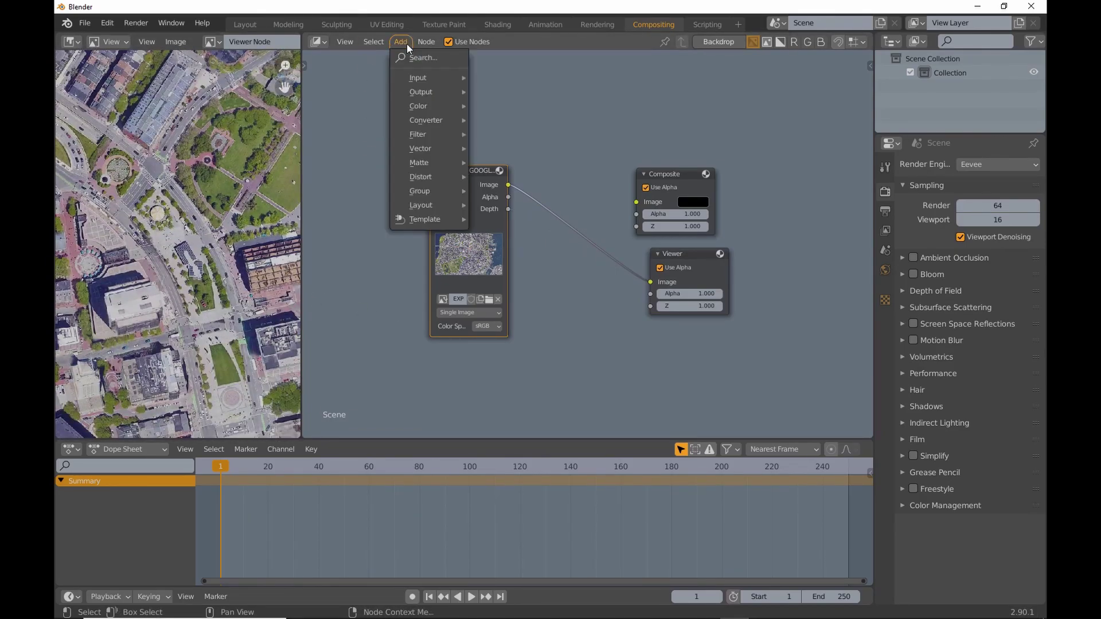
{"action": "mouse_move", "coordinate": [424, 170]}
{"action": "left_click", "coordinate": [542, 314]}
{"action": "left_click", "coordinate": [554, 202]}
{"action": "middle_click_drag", "start_coordinate": [620, 229], "coordinate": [548, 197]}
{"action": "left_click_drag", "start_coordinate": [594, 142], "coordinate": [684, 127]}
- Sample the green of the park's vegetation in the satellite image as the Keying node's key color
{"action": "middle_click_drag", "start_coordinate": [546, 408], "coordinate": [560, 349]}
{"action": "left_click", "coordinate": [561, 349]}
{"action": "left_click", "coordinate": [638, 294]}
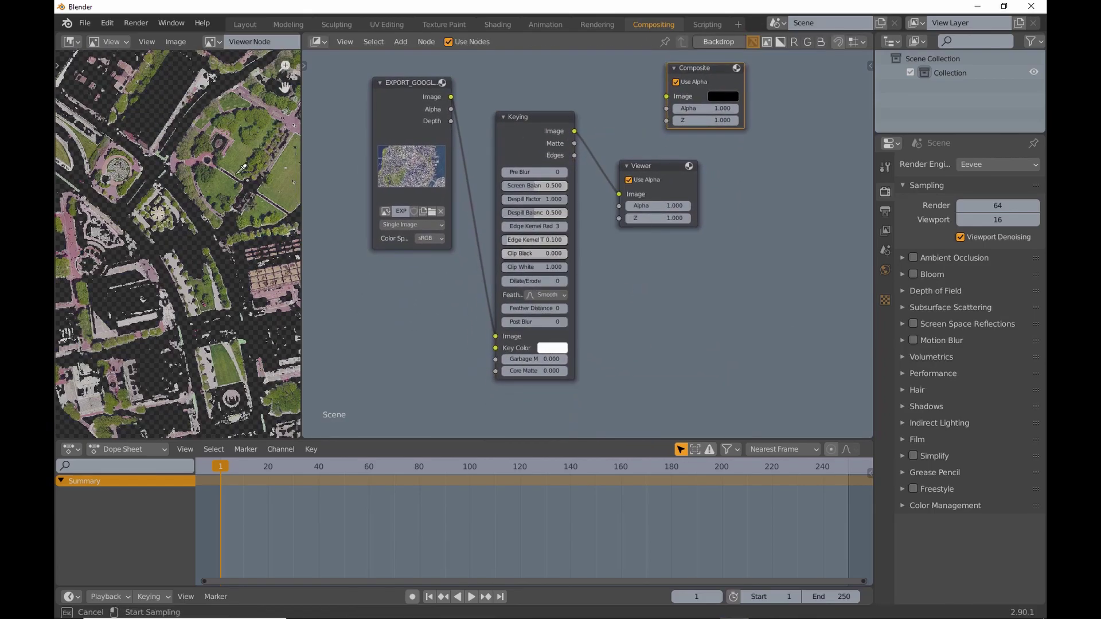
{"action": "left_click", "coordinate": [251, 132]}
{"action": "middle_click_drag", "start_coordinate": [247, 136], "coordinate": [285, 211]}
{"action": "key", "text": "Home"}
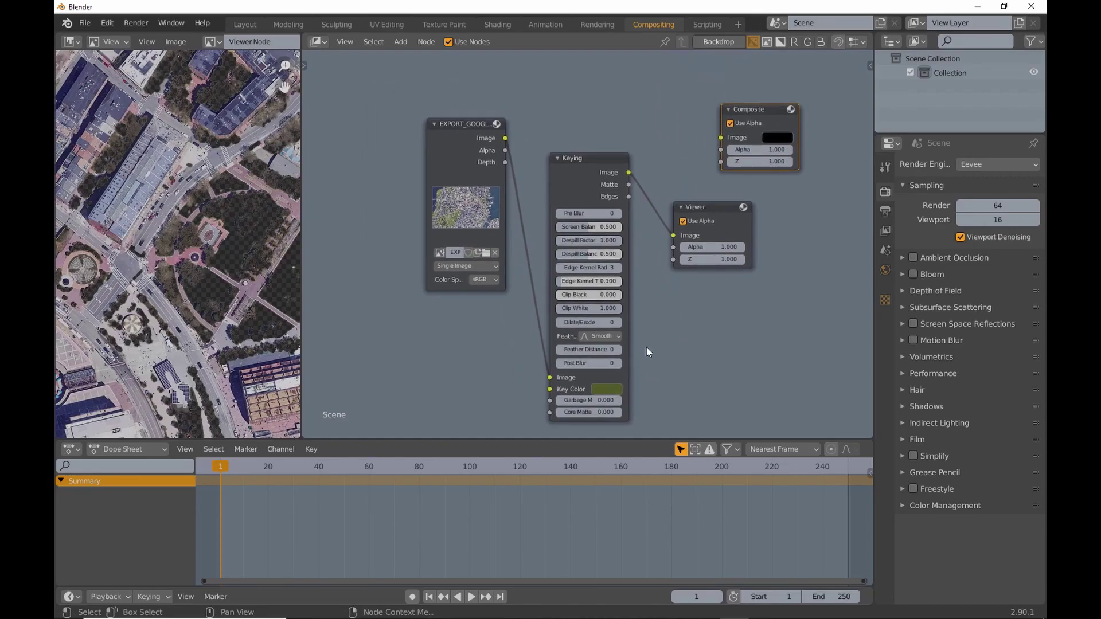
- Set the Keying node's Pre Blur to 3 and its Screen Balance to 0.717
{"action": "scroll", "coordinate": [646, 346], "scroll_direction": "up", "scroll_amount": 1}
{"action": "left_click", "coordinate": [625, 209]}
{"action": "left_click", "coordinate": [625, 209]}
{"action": "left_click", "coordinate": [625, 209]}
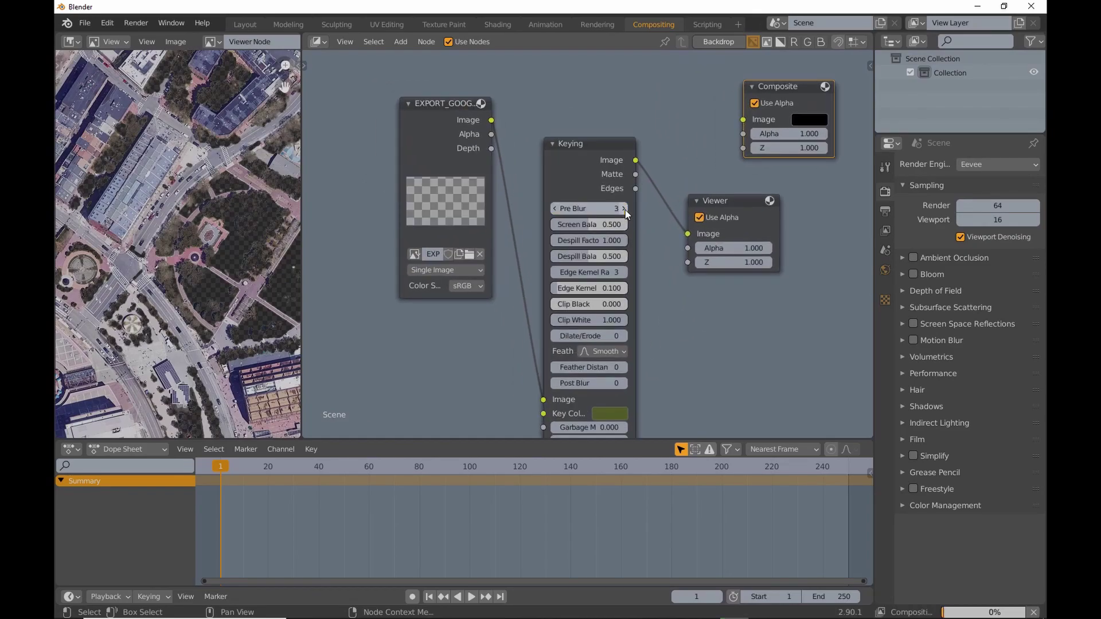
{"action": "left_click_drag", "start_coordinate": [625, 225], "coordinate": [607, 226]}
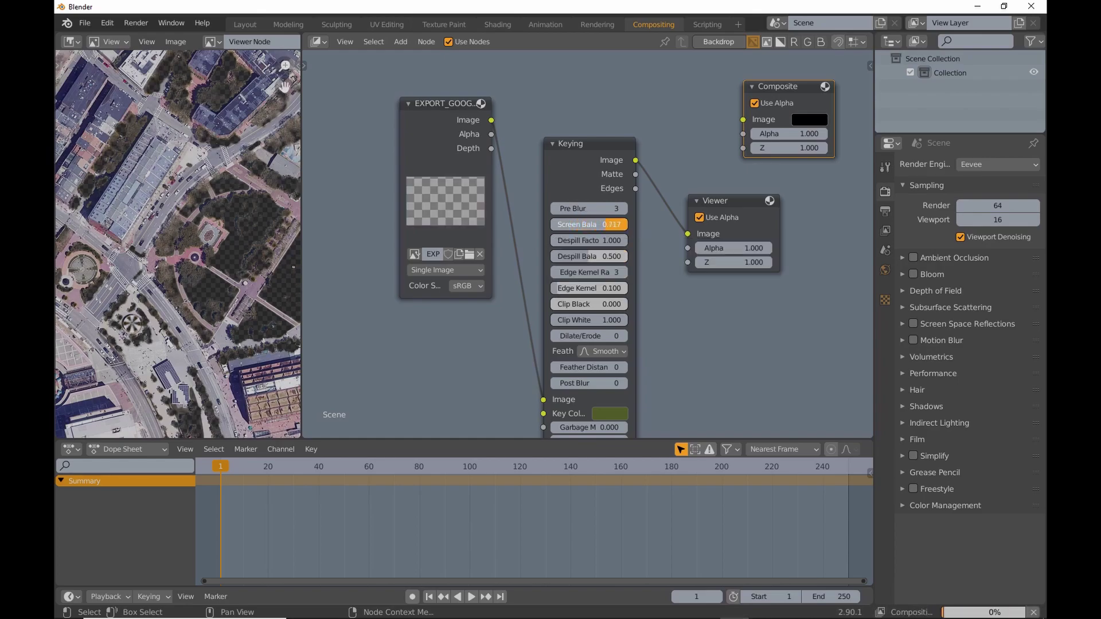
- Set the Keying node's Clip Black to 0.448, Dilate/Erode to -5 and Feather Distance to 3
{"action": "left_click_drag", "start_coordinate": [568, 304], "coordinate": [585, 304]}
{"action": "middle_click_drag", "start_coordinate": [518, 325], "coordinate": [516, 290]}
{"action": "left_click_drag", "start_coordinate": [607, 301], "coordinate": [600, 303]}
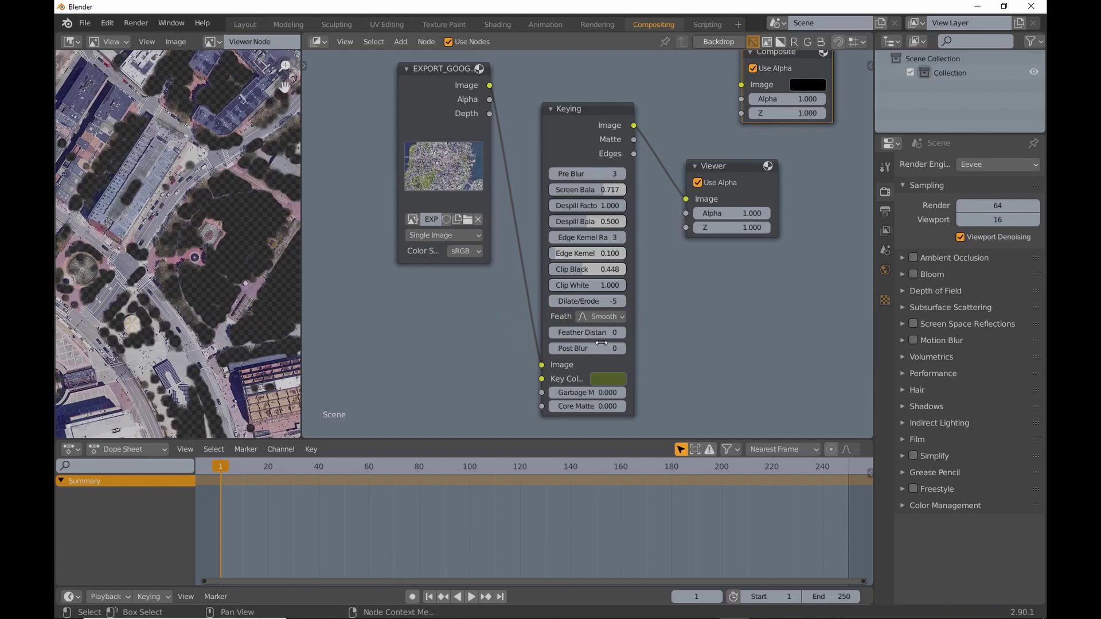
{"action": "left_click", "coordinate": [622, 333]}
- Move the Viewer node farther from the Keying node and feed it the Matte output to preview the mask
{"action": "scroll", "coordinate": [172, 241], "scroll_direction": "down", "scroll_amount": 5}
{"action": "middle_click_drag", "start_coordinate": [173, 189], "coordinate": [138, 250]}
{"action": "left_click", "coordinate": [558, 131]}
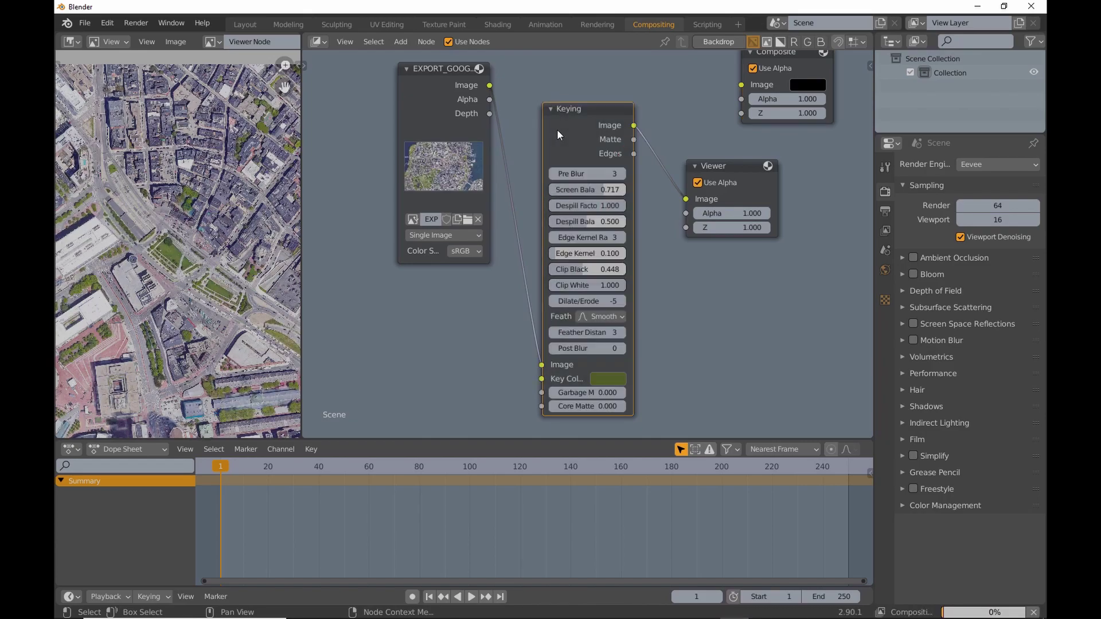
{"action": "middle_click_drag", "start_coordinate": [512, 232], "coordinate": [443, 251]}
{"action": "left_click_drag", "start_coordinate": [675, 186], "coordinate": [842, 197]}
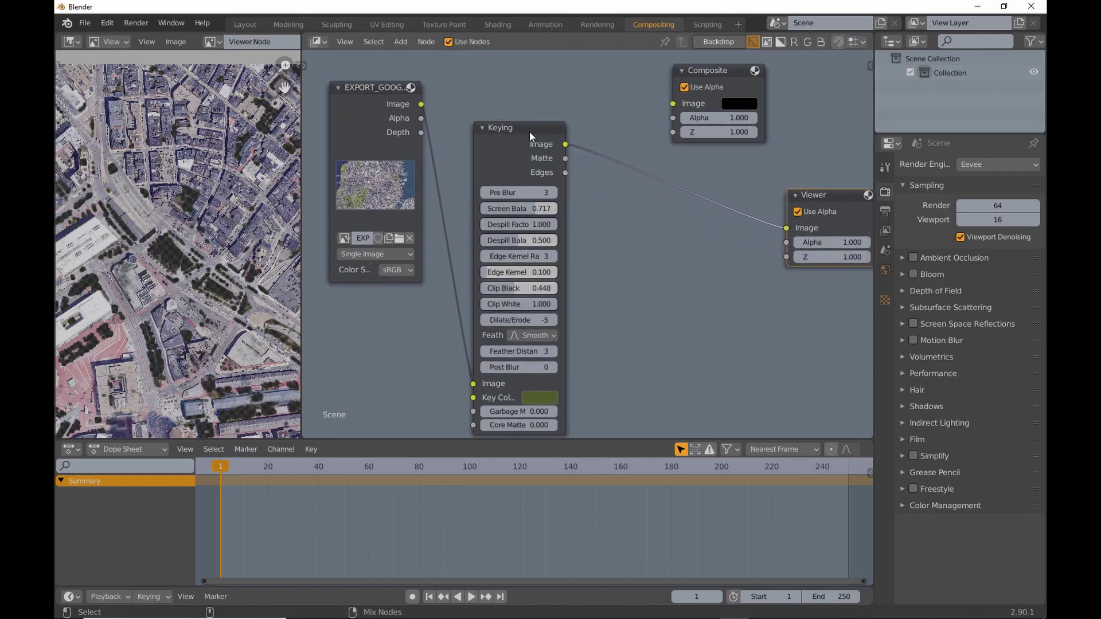
{"action": "left_click", "coordinate": [524, 126], "text": "ctrl+shift"}
{"action": "scroll", "coordinate": [140, 273], "scroll_direction": "down", "scroll_amount": 5}
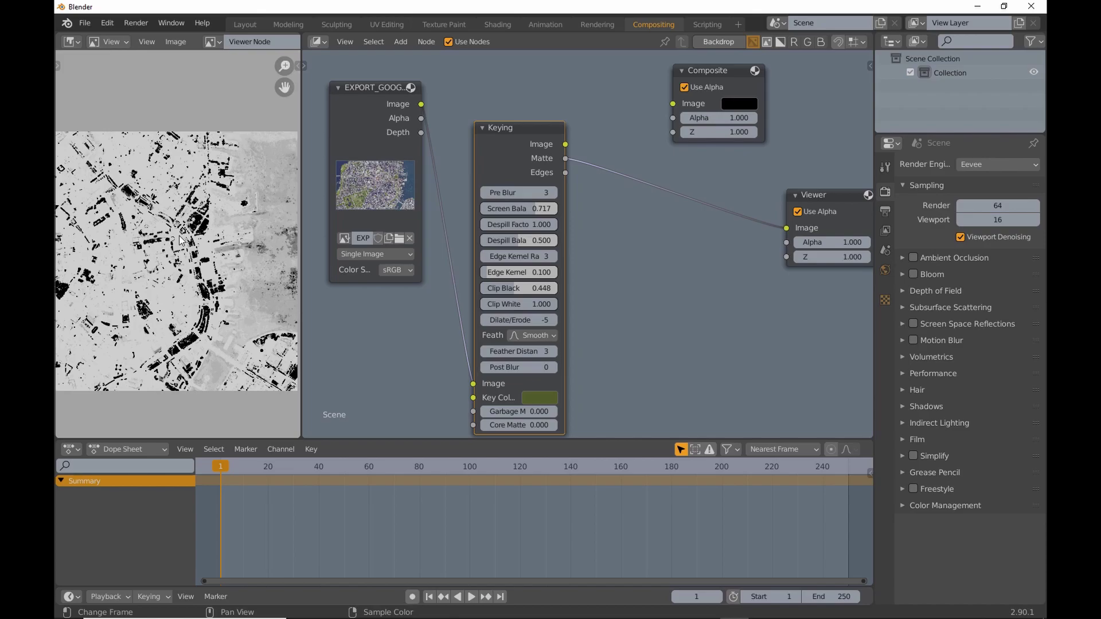
{"action": "scroll", "coordinate": [182, 241], "scroll_direction": "right", "scroll_amount": 2, "text": "ctrl"}
- Add an RGB Curves node, feed it the Keying node's Matte and connect its result to the Viewer
{"action": "left_click", "coordinate": [401, 41]}
{"action": "mouse_move", "coordinate": [432, 104]}
{"action": "left_click", "coordinate": [504, 242]}
{"action": "left_click", "coordinate": [605, 217]}
{"action": "scroll", "coordinate": [597, 226], "scroll_direction": "down", "scroll_amount": 2}
{"action": "middle_click_drag", "start_coordinate": [583, 236], "coordinate": [562, 195]}
{"action": "left_click_drag", "start_coordinate": [546, 129], "coordinate": [580, 348]}
{"action": "left_click", "coordinate": [620, 188], "text": "ctrl+shift"}
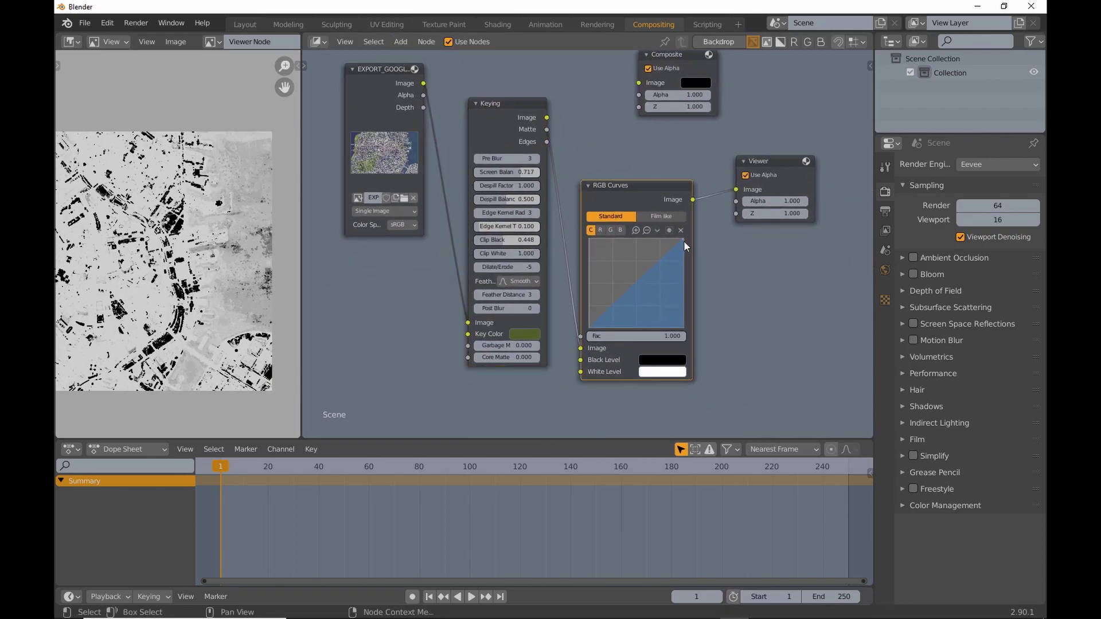
- Invert and steepen the RGB curve for a high-contrast mask, with the lower point at X 0.04389, Y 0
{"action": "left_click_drag", "start_coordinate": [683, 239], "coordinate": [623, 239]}
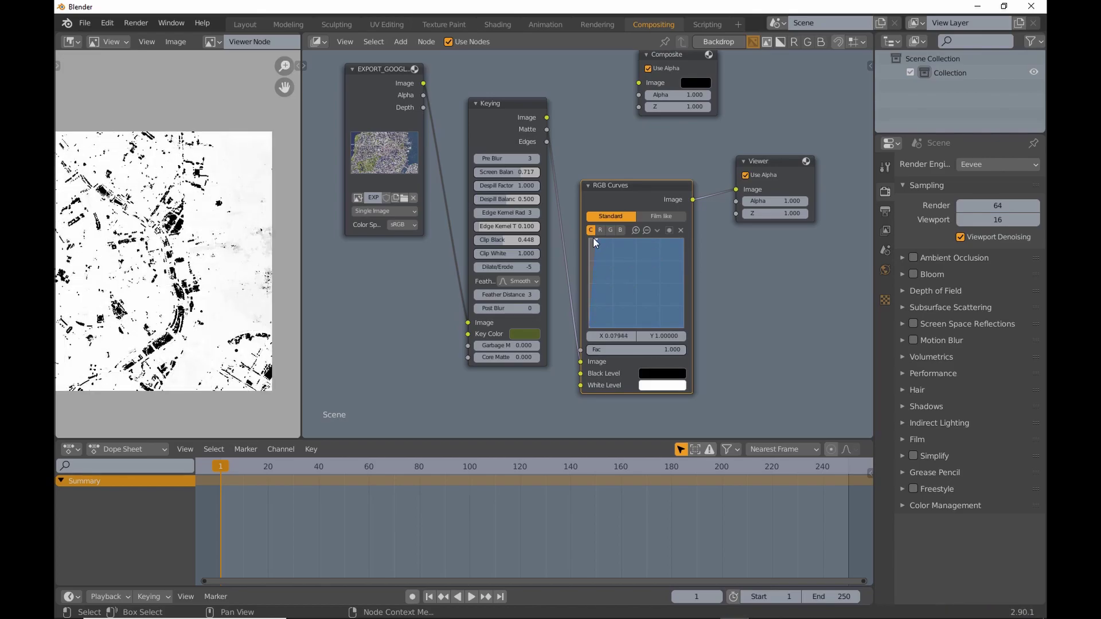
{"action": "scroll", "coordinate": [593, 238], "scroll_direction": "up", "scroll_amount": 7}
{"action": "left_click_drag", "start_coordinate": [603, 234], "coordinate": [594, 234]}
{"action": "left_click_drag", "start_coordinate": [768, 304], "coordinate": [855, 304]}
{"action": "left_click_drag", "start_coordinate": [597, 234], "coordinate": [593, 388]}
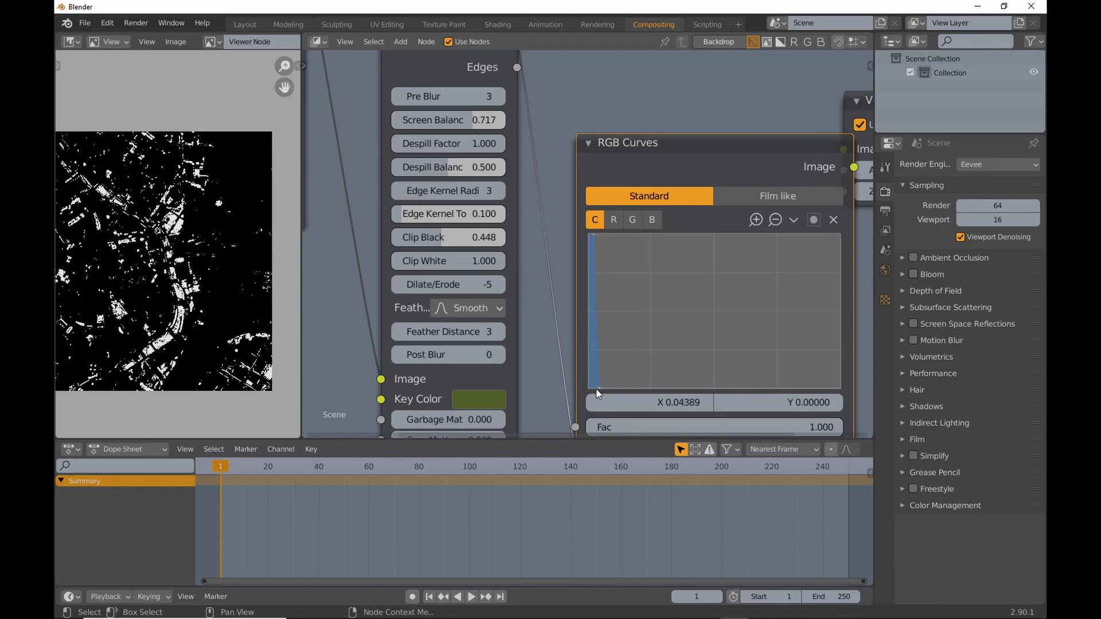
- Try a Post Blur of 2 and a different Feather Distance on the Keying node
{"action": "scroll", "coordinate": [197, 285], "scroll_direction": "up", "scroll_amount": 4}
{"action": "middle_click_drag", "start_coordinate": [529, 319], "coordinate": [563, 274]}
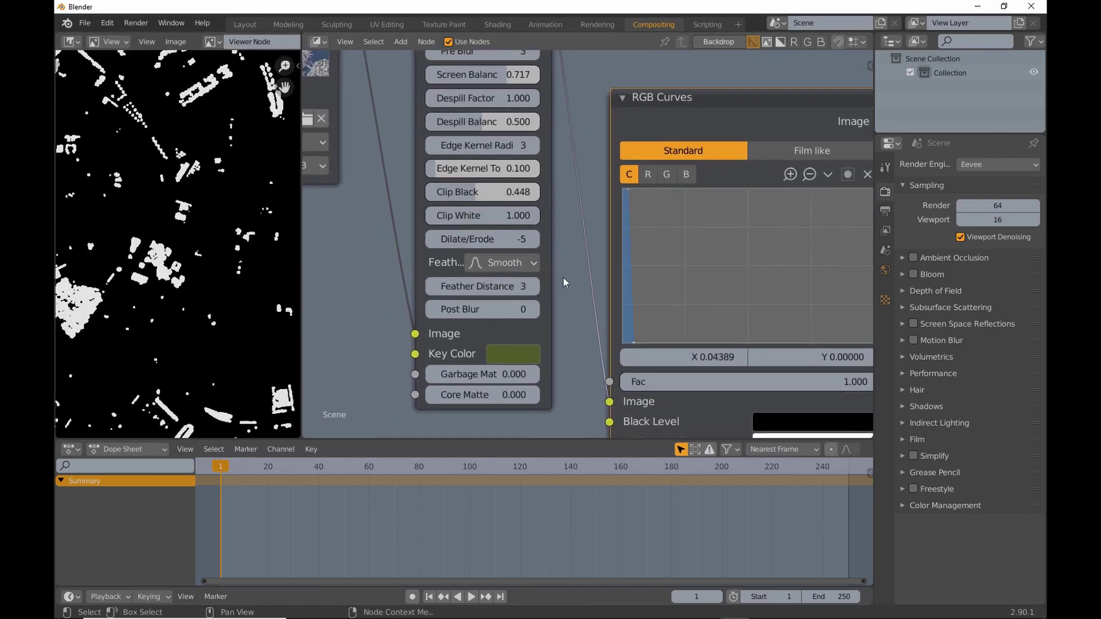
{"action": "left_click", "coordinate": [534, 309]}
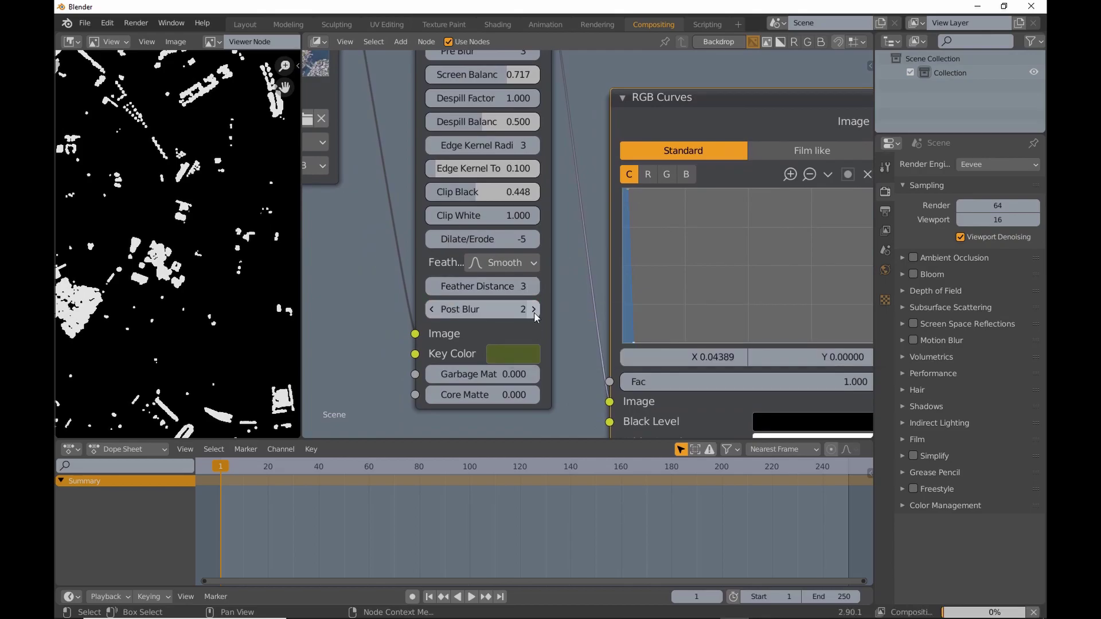
{"action": "left_click", "coordinate": [432, 310]}
{"action": "left_click", "coordinate": [432, 310]}
{"action": "left_click", "coordinate": [533, 287]}
{"action": "left_click", "coordinate": [432, 289]}
- Add a File Output node and connect the RGB Curves image output to it
{"action": "middle_click_drag", "start_coordinate": [586, 301], "coordinate": [475, 291]}
{"action": "scroll", "coordinate": [475, 291], "scroll_direction": "down", "scroll_amount": 8}
{"action": "middle_click_drag", "start_coordinate": [497, 231], "coordinate": [362, 292]}
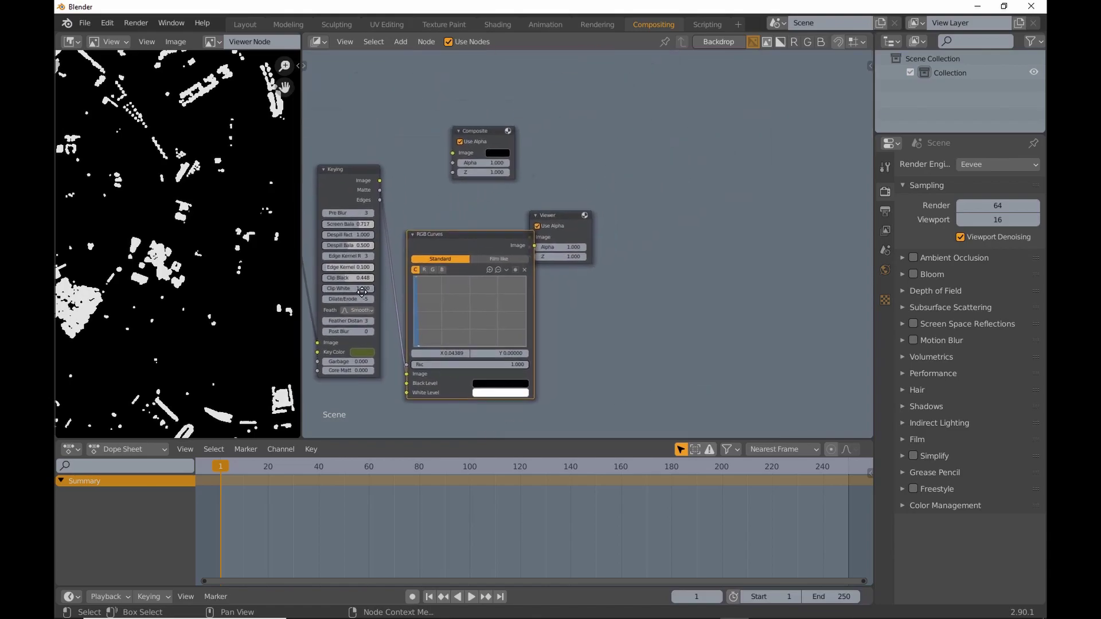
{"action": "left_click", "coordinate": [400, 41]}
{"action": "mouse_move", "coordinate": [421, 98]}
{"action": "left_click", "coordinate": [510, 117]}
{"action": "left_click", "coordinate": [638, 298]}
{"action": "left_click_drag", "start_coordinate": [534, 246], "coordinate": [638, 336]}
- Set the File Output node's base path to veggieMask in the textures\TexturesTut folder of the CityTutorial project
{"action": "key", "text": "n"}
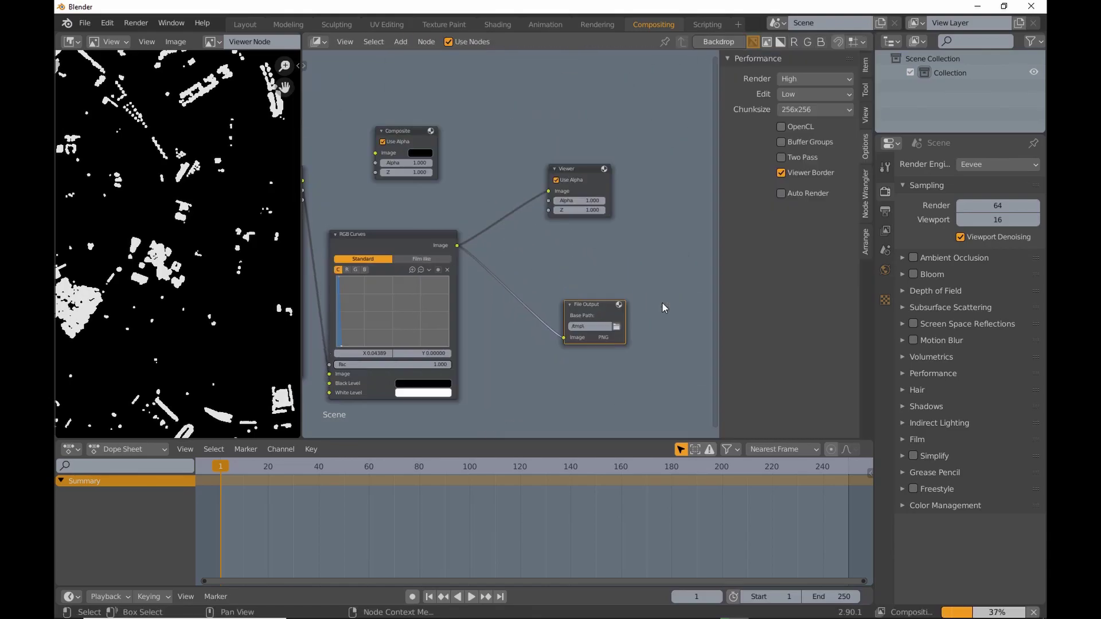
{"action": "left_click", "coordinate": [865, 64]}
{"action": "left_click", "coordinate": [727, 158]}
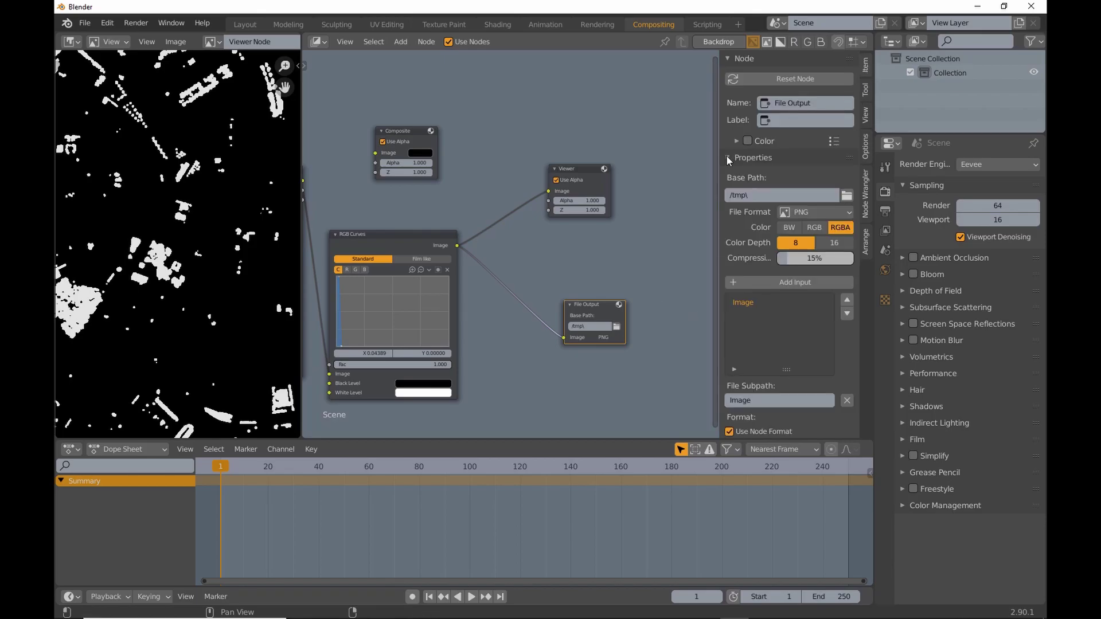
{"action": "left_click", "coordinate": [847, 196]}
{"action": "left_click", "coordinate": [188, 390]}
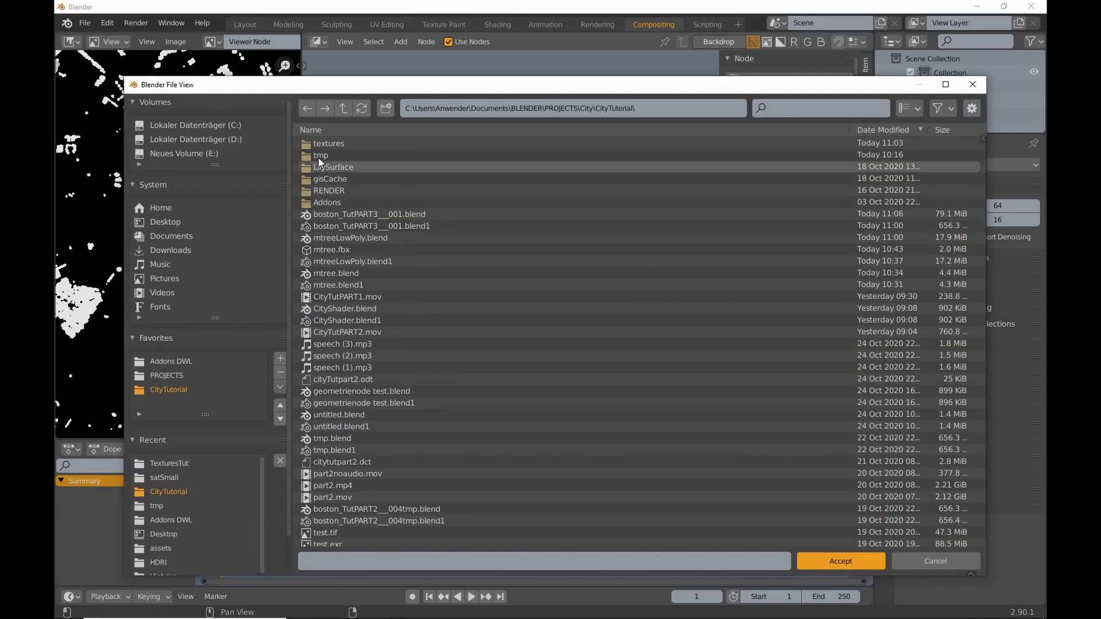
{"action": "double_click", "coordinate": [328, 144]}
{"action": "double_click", "coordinate": [328, 145]}
{"action": "left_click", "coordinate": [345, 562]}
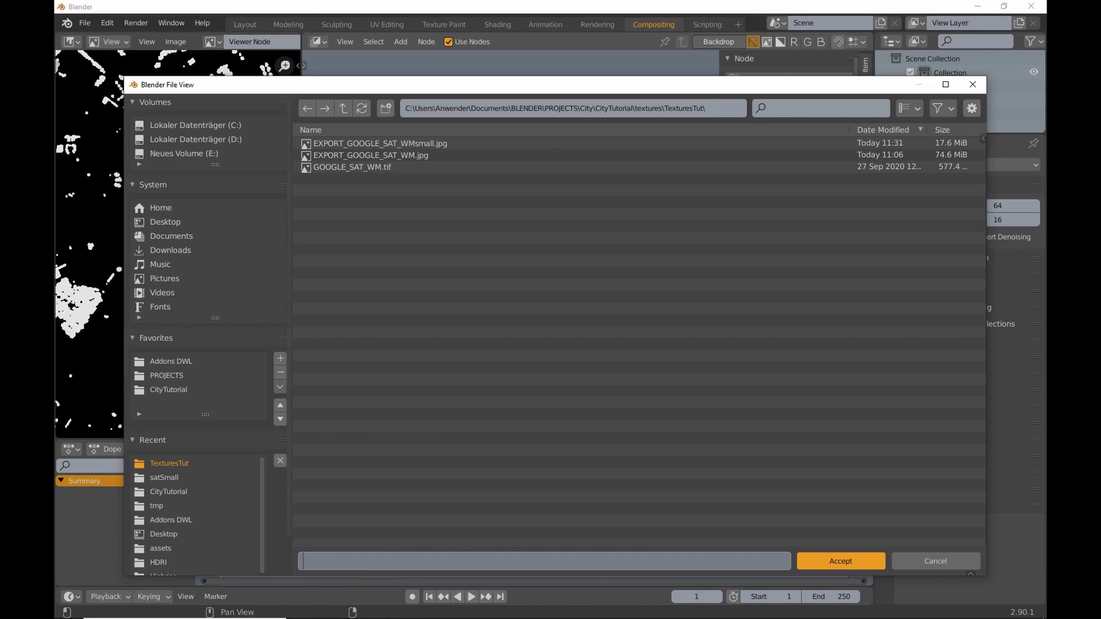
{"action": "key", "text": "Return"}
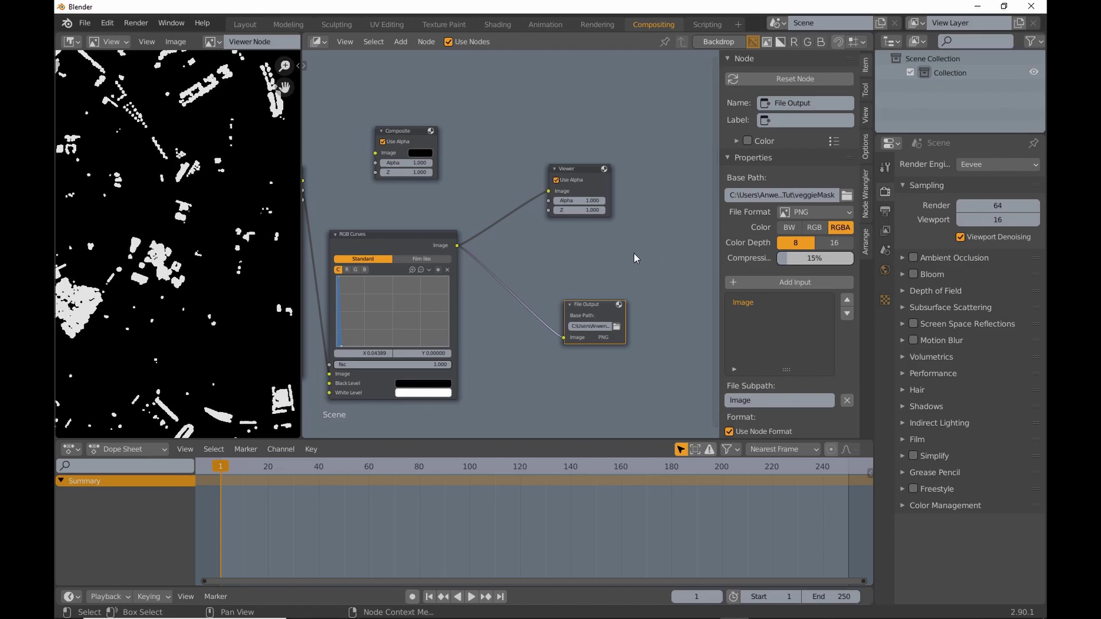
- Save the Blender file as veggieMask.blend in the CityTutorial folder
{"action": "scroll", "coordinate": [504, 228], "scroll_direction": "down", "scroll_amount": 5}
{"action": "middle_click_drag", "start_coordinate": [391, 185], "coordinate": [472, 225]}
{"action": "scroll", "coordinate": [517, 203], "scroll_direction": "down", "scroll_amount": 1}
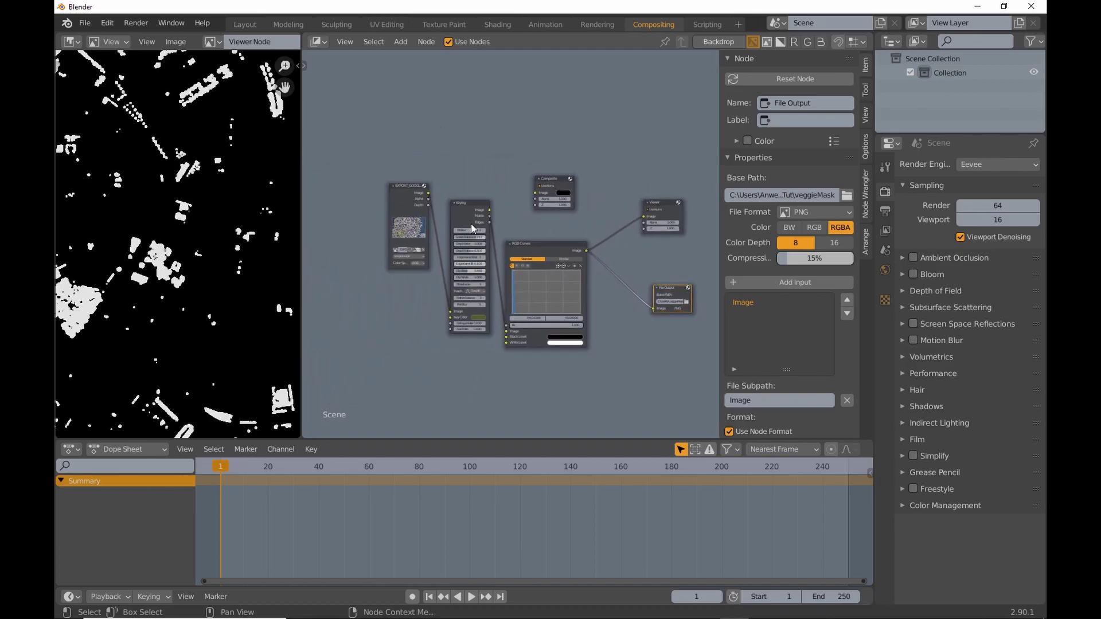
{"action": "left_click", "coordinate": [84, 22]}
{"action": "left_click", "coordinate": [84, 129]}
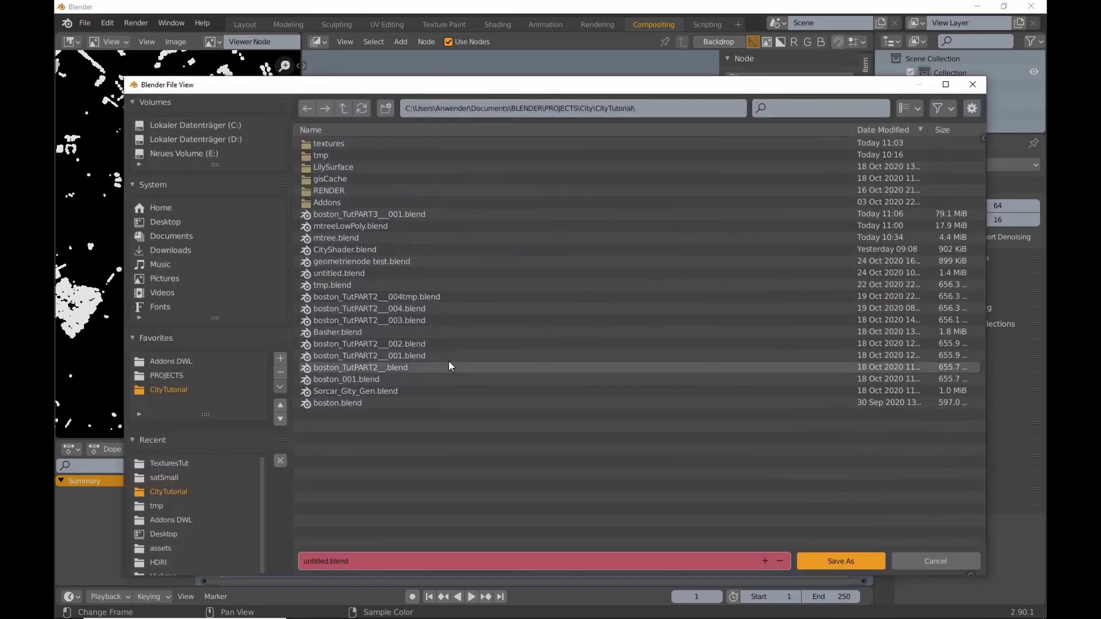
{"action": "left_click", "coordinate": [376, 556]}
{"action": "key", "text": "Return"}
{"action": "scroll", "coordinate": [489, 324], "scroll_direction": "up", "scroll_amount": 3}
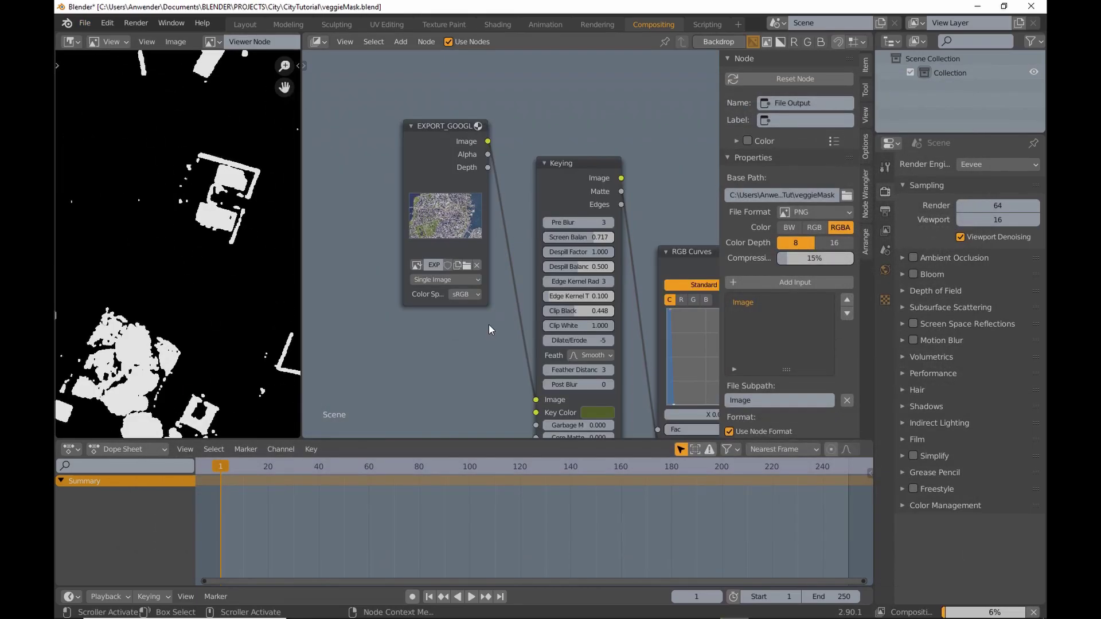
- Mute the vegetation Keying and RGB Curves nodes and move them below the other nodes
{"action": "key", "text": "Home"}
{"action": "key", "text": "n"}
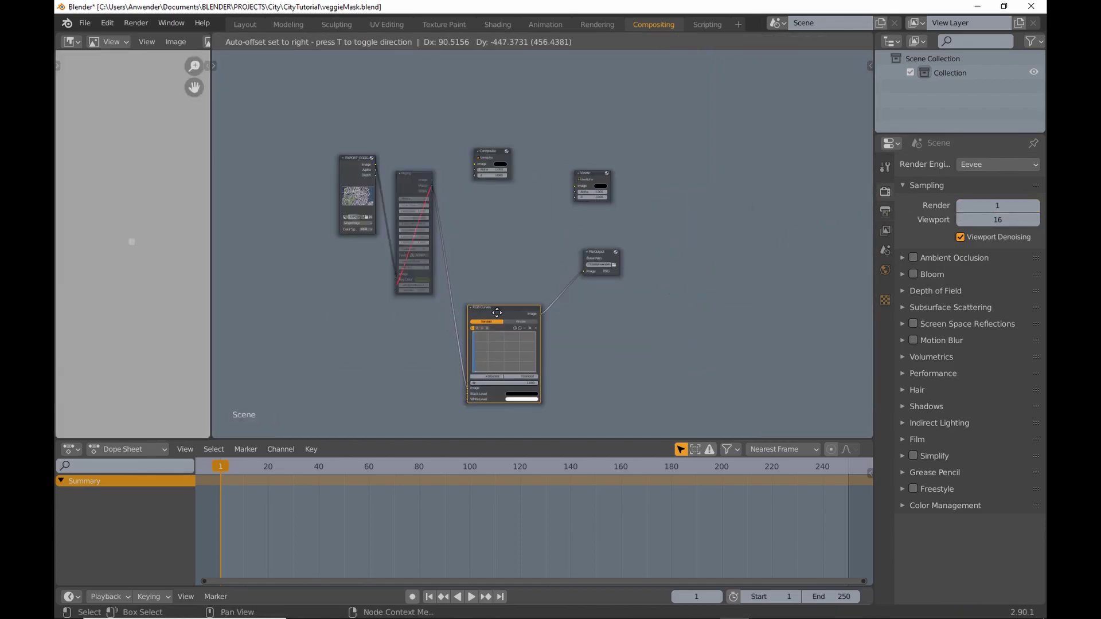
{"action": "left_click_drag", "start_coordinate": [414, 172], "coordinate": [421, 310]}
{"action": "left_click", "coordinate": [490, 312]}
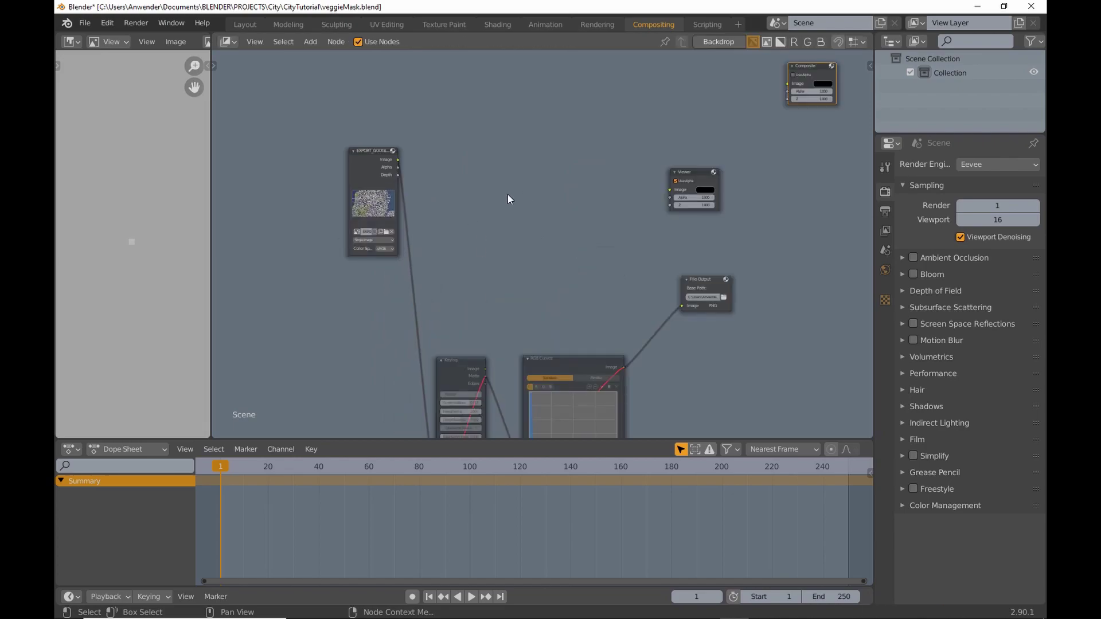
- Add a second Keying node, feed it the satellite image and connect it to the Viewer
{"action": "left_click", "coordinate": [313, 42]}
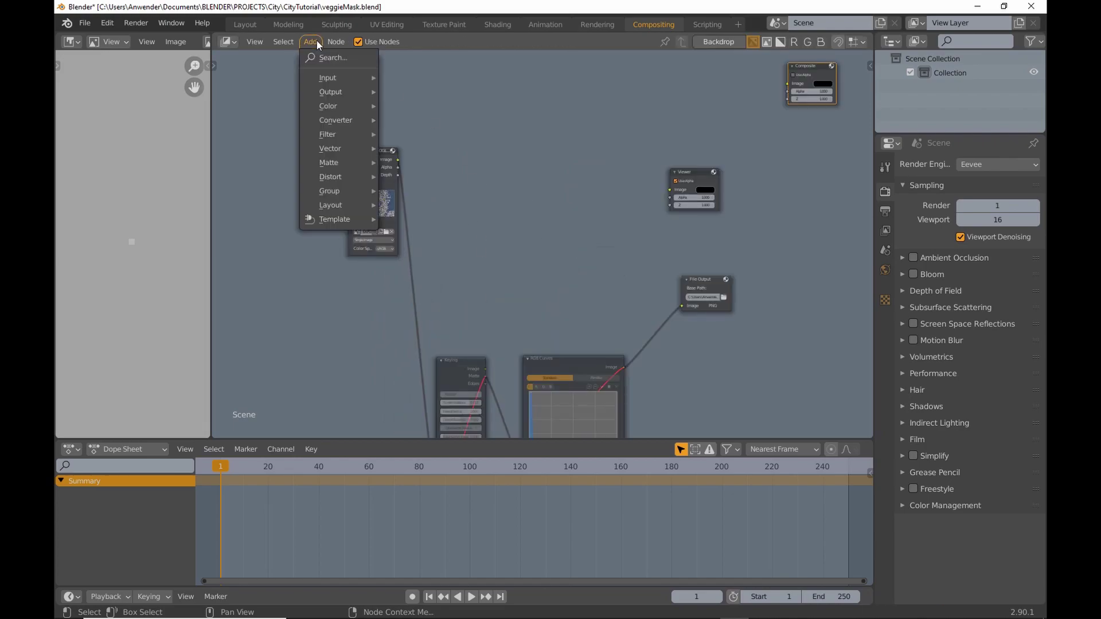
{"action": "mouse_move", "coordinate": [332, 164]}
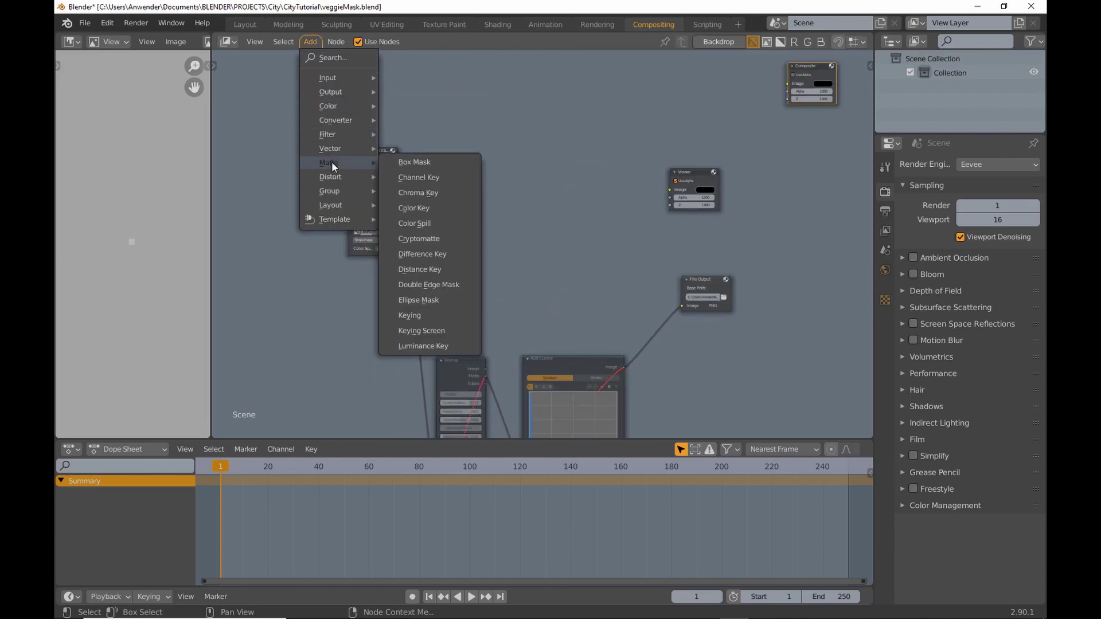
{"action": "left_click", "coordinate": [434, 316]}
{"action": "left_click", "coordinate": [479, 141]}
{"action": "scroll", "coordinate": [390, 232], "scroll_direction": "up", "scroll_amount": 9}
{"action": "left_click", "coordinate": [319, 234]}
{"action": "left_click", "coordinate": [407, 271]}
{"action": "middle_click_drag", "start_coordinate": [457, 248], "coordinate": [397, 312]}
{"action": "left_click_drag", "start_coordinate": [352, 141], "coordinate": [524, 402]}
{"action": "left_click", "coordinate": [557, 125], "text": "ctrl+shift"}
- Widen the viewer image area and sample the dark blue harbour water as the new Keying node's Key Color
{"action": "left_click_drag", "start_coordinate": [210, 283], "coordinate": [365, 283]}
{"action": "middle_click_drag", "start_coordinate": [659, 424], "coordinate": [631, 317]}
{"action": "left_click", "coordinate": [650, 308]}
{"action": "left_click", "coordinate": [758, 237]}
{"action": "left_click", "coordinate": [252, 236]}
{"action": "left_click", "coordinate": [649, 308]}
{"action": "left_click", "coordinate": [758, 236]}
{"action": "left_click", "coordinate": [238, 279]}
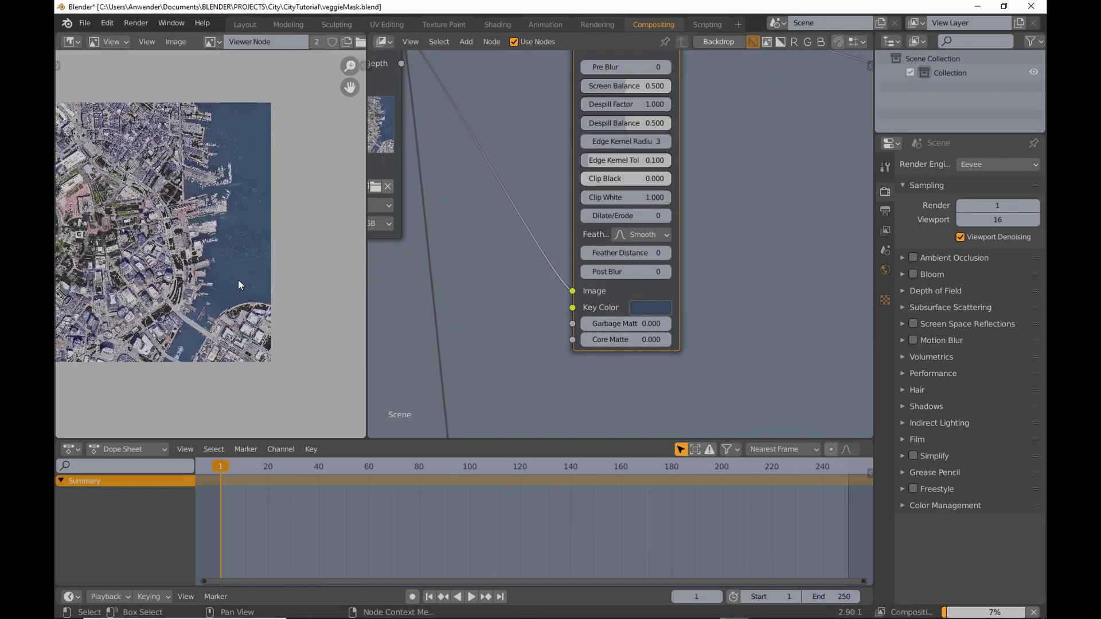
- Inspect the keyed shoreline and set the new Keying node's Dilate/Erode to -7
{"action": "scroll", "coordinate": [207, 269], "scroll_direction": "down", "scroll_amount": 2}
{"action": "middle_click_drag", "start_coordinate": [206, 270], "coordinate": [329, 303]}
{"action": "scroll", "coordinate": [238, 266], "scroll_direction": "up", "scroll_amount": 4}
{"action": "middle_click_drag", "start_coordinate": [344, 264], "coordinate": [114, 256]}
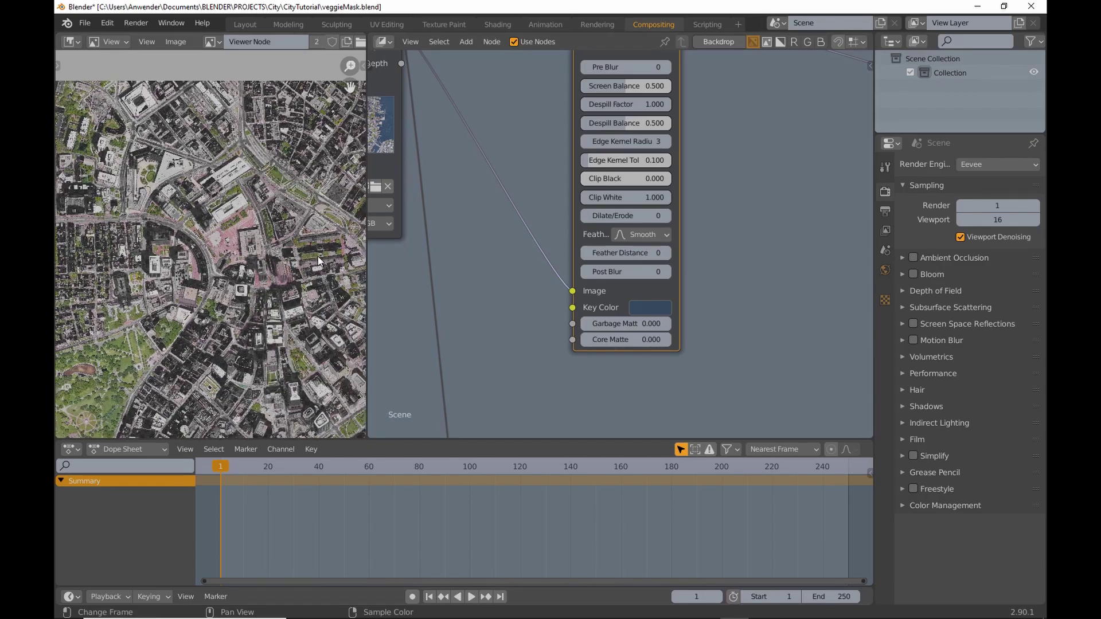
{"action": "middle_click_drag", "start_coordinate": [313, 256], "coordinate": [202, 262]}
{"action": "scroll", "coordinate": [202, 266], "scroll_direction": "up", "scroll_amount": 1}
{"action": "middle_click_drag", "start_coordinate": [570, 207], "coordinate": [545, 288]}
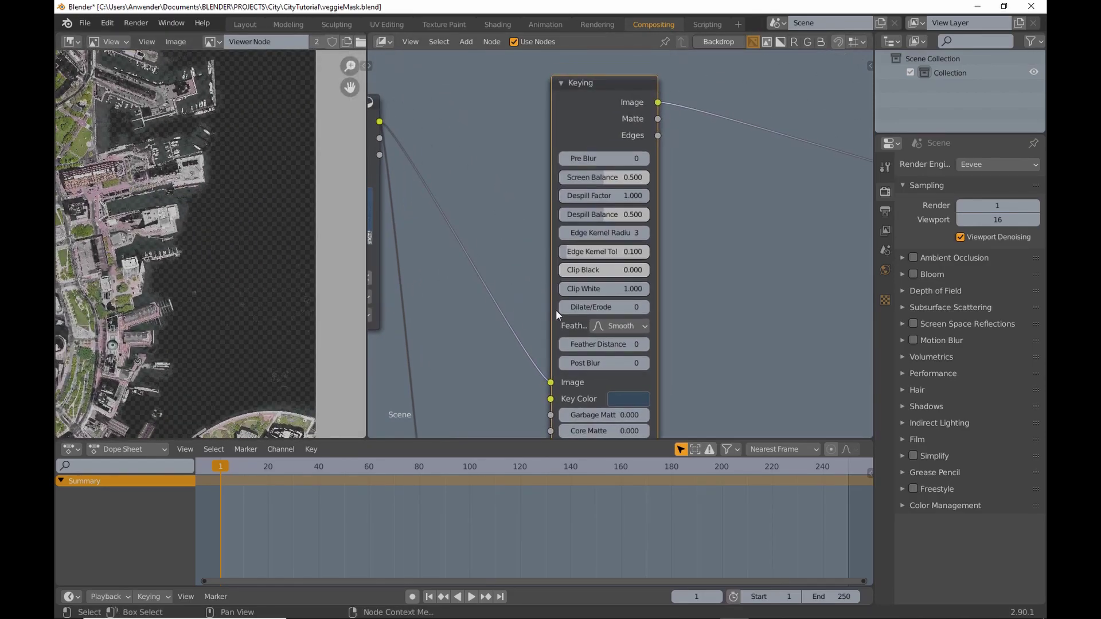
{"action": "middle_click_drag", "start_coordinate": [609, 377], "coordinate": [609, 358]}
{"action": "mouse_move", "coordinate": [619, 289]}
{"action": "left_mouse_down"}
{"action": "mouse_move", "coordinate": [582, 289]}
{"action": "mouse_move", "coordinate": [618, 288]}
{"action": "left_mouse_up"}
- Set the Keying node's Clip Black to 0.231, keep Pre Blur at 0, and preview its Matte in the Viewer
{"action": "left_click", "coordinate": [644, 140]}
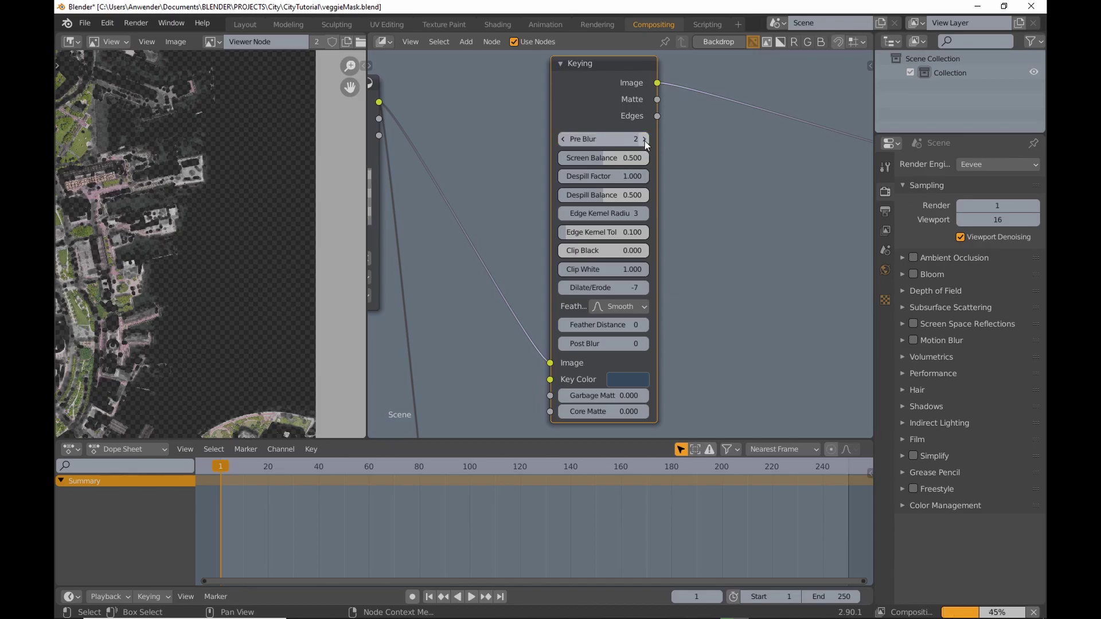
{"action": "left_click", "coordinate": [564, 140]}
{"action": "left_click_drag", "start_coordinate": [564, 251], "coordinate": [585, 250]}
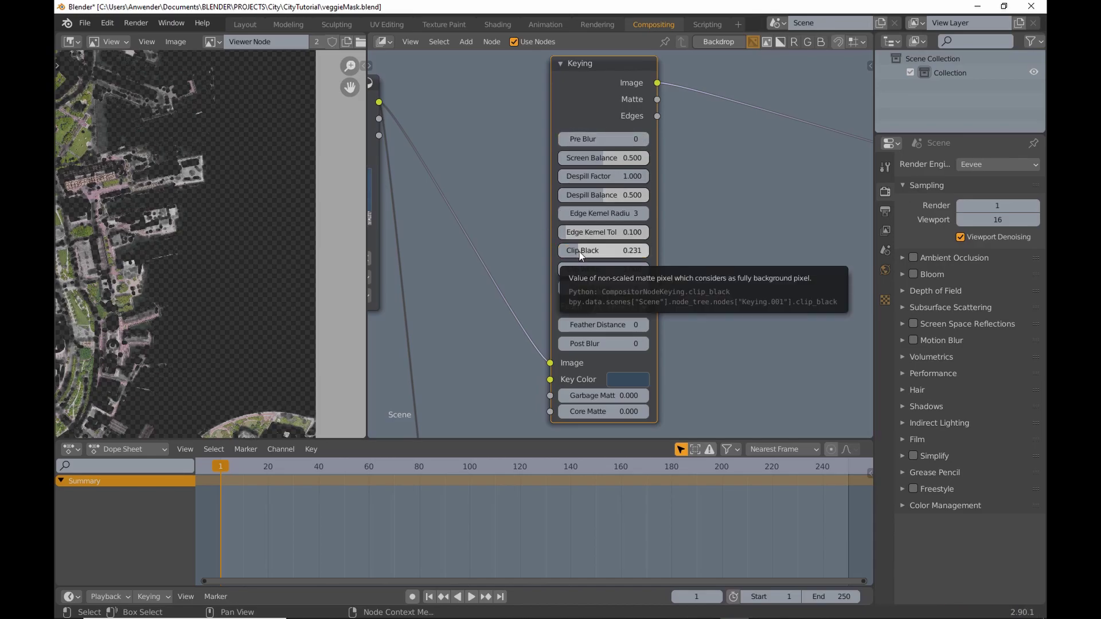
{"action": "scroll", "coordinate": [247, 198], "scroll_direction": "down", "scroll_amount": 3}
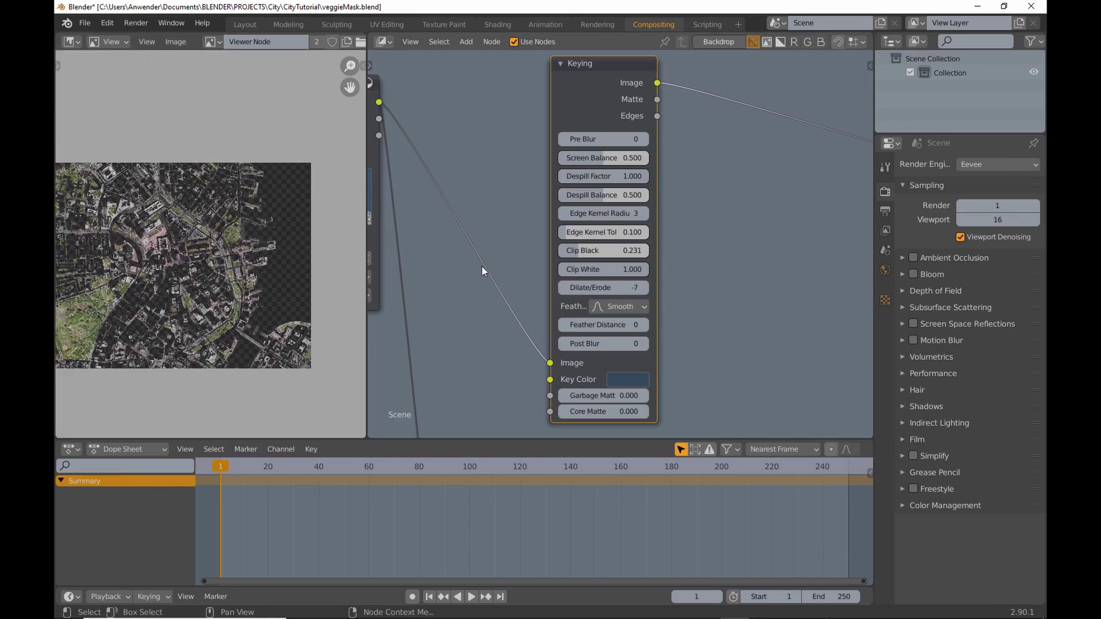
{"action": "scroll", "coordinate": [482, 266], "scroll_direction": "down", "scroll_amount": 4}
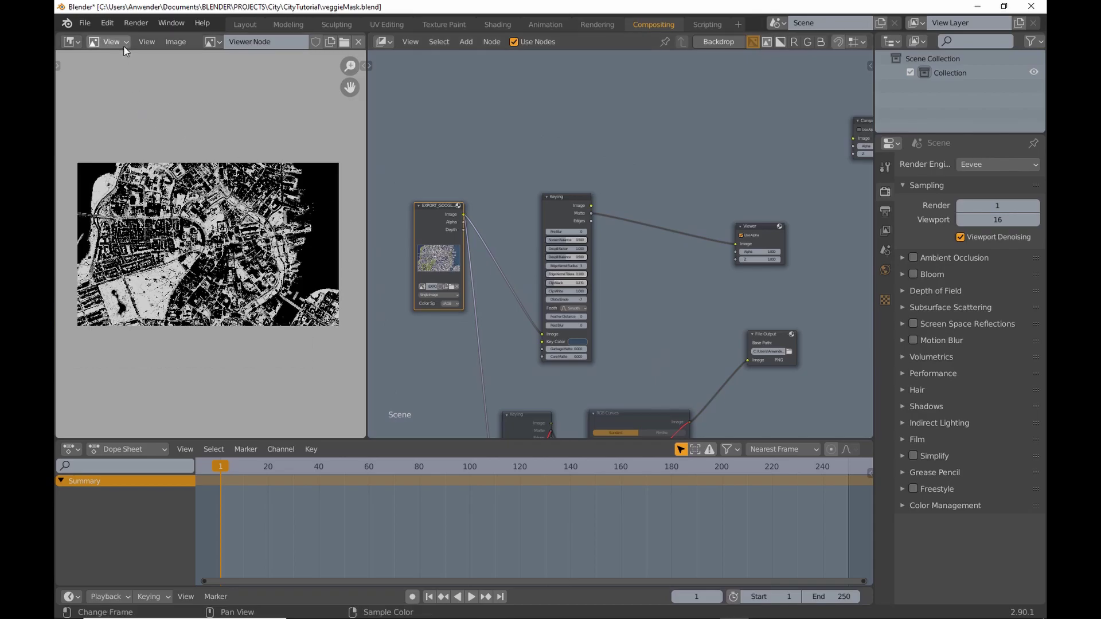
- Switch the enlarged image editor to Mask mode, display EXPORT_GOOGLE_SAT_WMsmall.jpg and create a new mask
{"action": "left_click", "coordinate": [124, 46]}
{"action": "left_click", "coordinate": [124, 85]}
{"action": "left_click_drag", "start_coordinate": [367, 144], "coordinate": [601, 144]}
{"action": "left_click", "coordinate": [317, 43]}
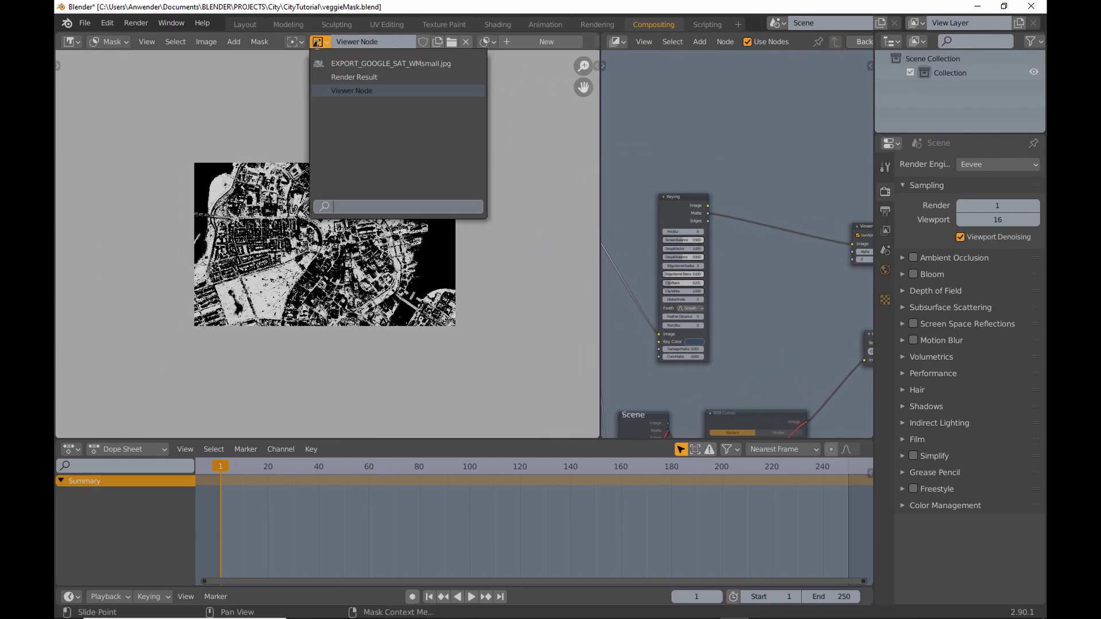
{"action": "left_click", "coordinate": [379, 63]}
{"action": "left_click", "coordinate": [532, 43]}
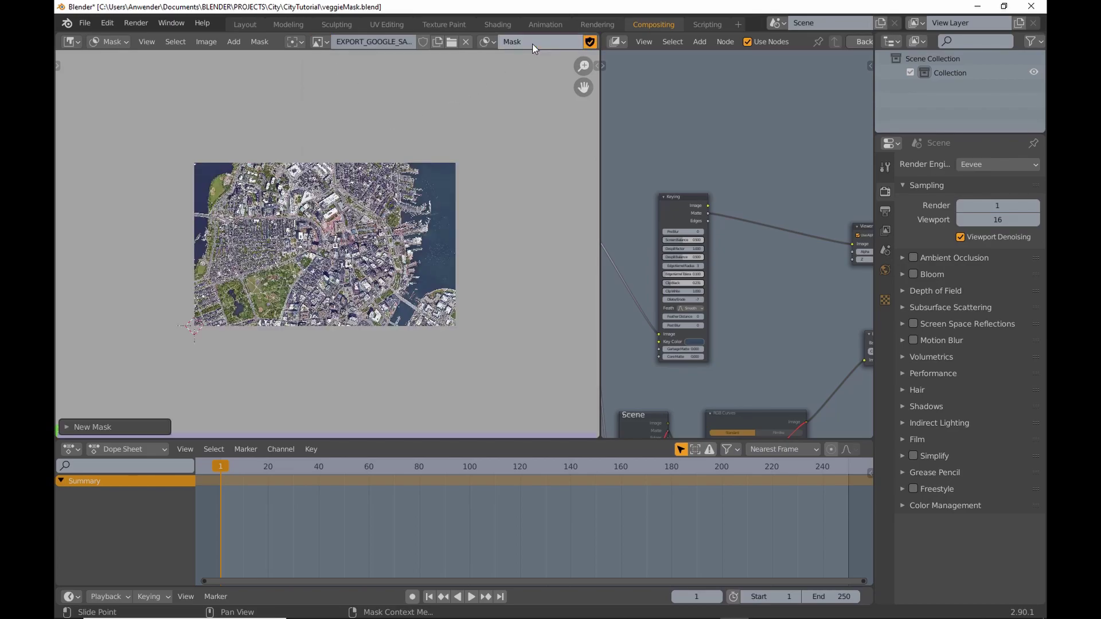
- Add a mask layer and trace a spline from above the map down the western shoreline to the map's lower-left corner
{"action": "key", "text": "n"}
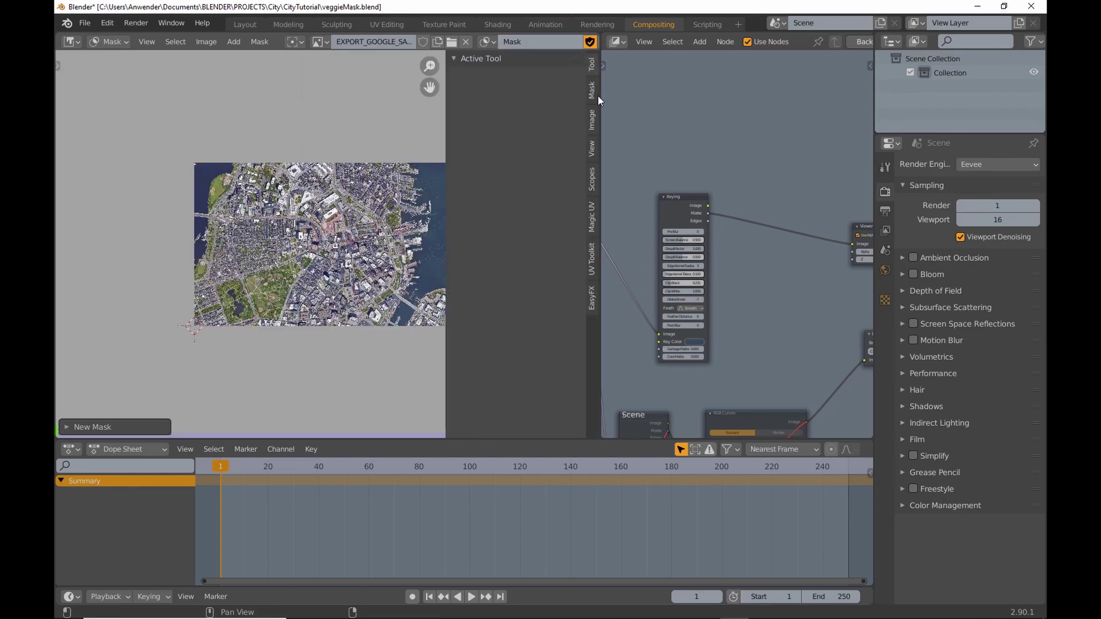
{"action": "left_click", "coordinate": [573, 96]}
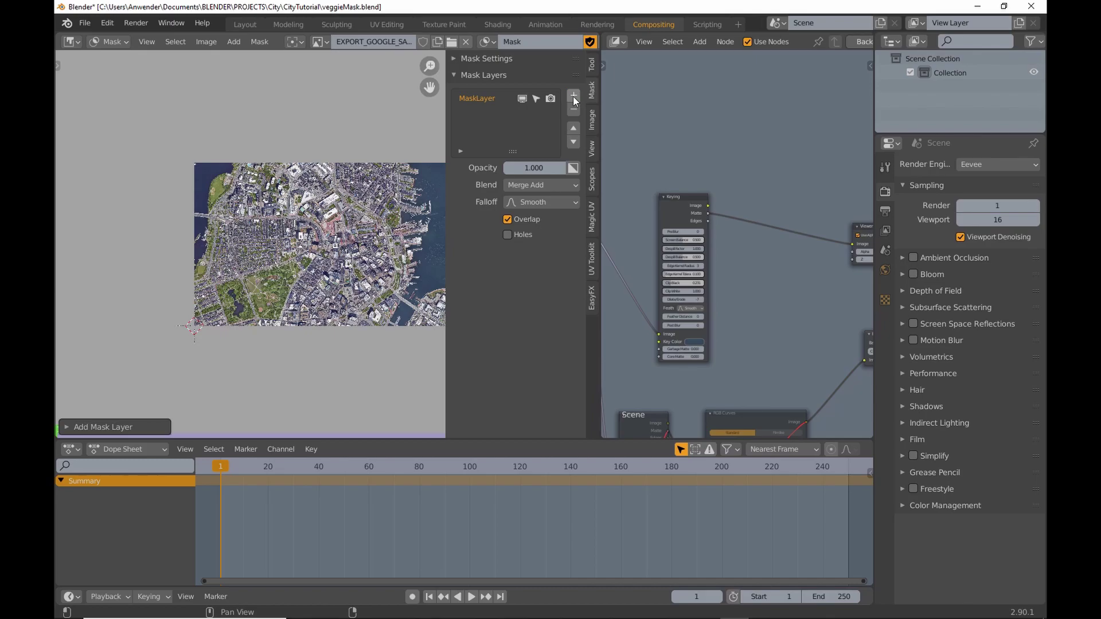
{"action": "scroll", "coordinate": [325, 215], "scroll_direction": "up", "scroll_amount": 1}
{"action": "scroll", "coordinate": [283, 179], "scroll_direction": "up", "scroll_amount": 3}
{"action": "left_click", "coordinate": [290, 105], "text": "ctrl"}
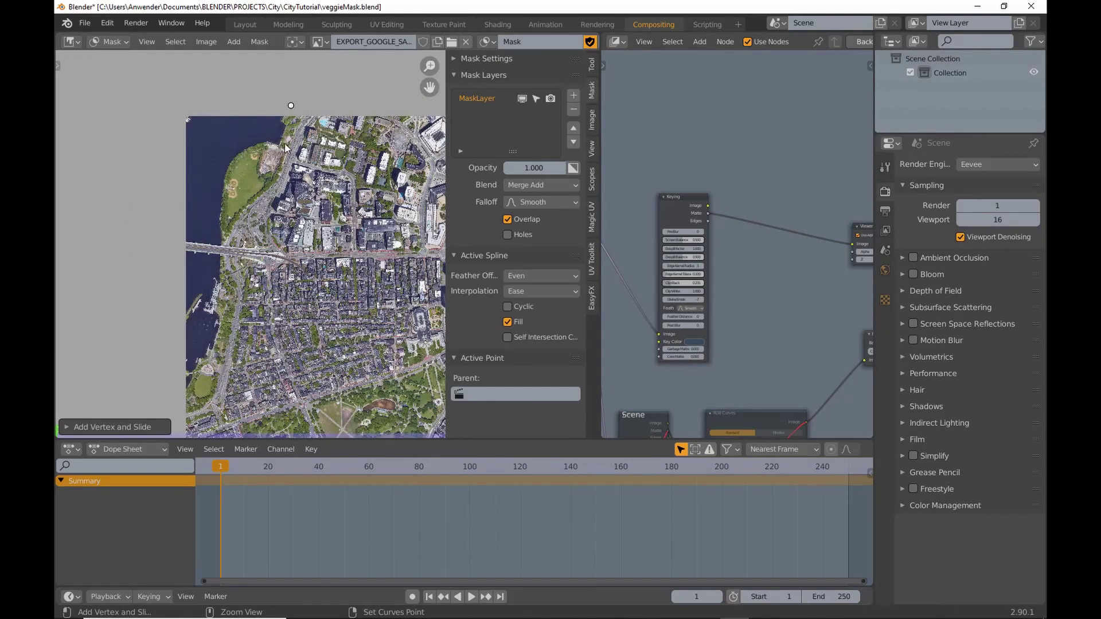
{"action": "left_click", "coordinate": [256, 148], "text": "ctrl"}
{"action": "left_click", "coordinate": [213, 360], "text": "ctrl"}
{"action": "middle_click_drag", "start_coordinate": [203, 365], "coordinate": [236, 266]}
{"action": "left_click", "coordinate": [212, 295], "text": "ctrl"}
{"action": "scroll", "coordinate": [340, 231], "scroll_direction": "down", "scroll_amount": 3}
{"action": "middle_click_drag", "start_coordinate": [359, 279], "coordinate": [229, 252]}
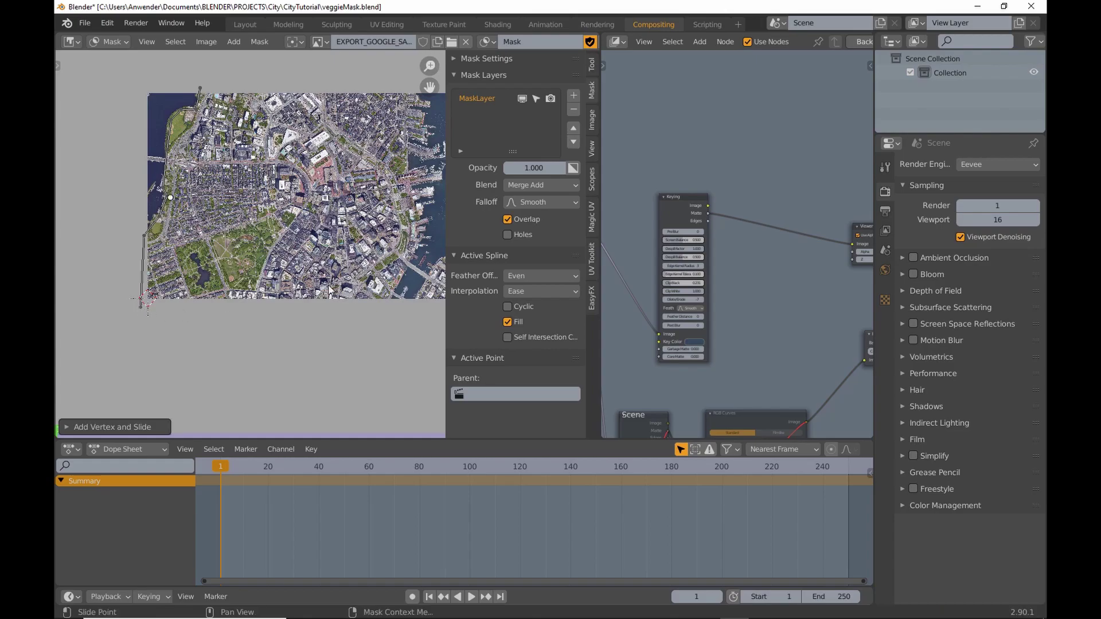
- Continue the mask spline below the map and up the eastern harbour shoreline to enclose the land
{"action": "scroll", "coordinate": [330, 290], "scroll_direction": "up", "scroll_amount": 5}
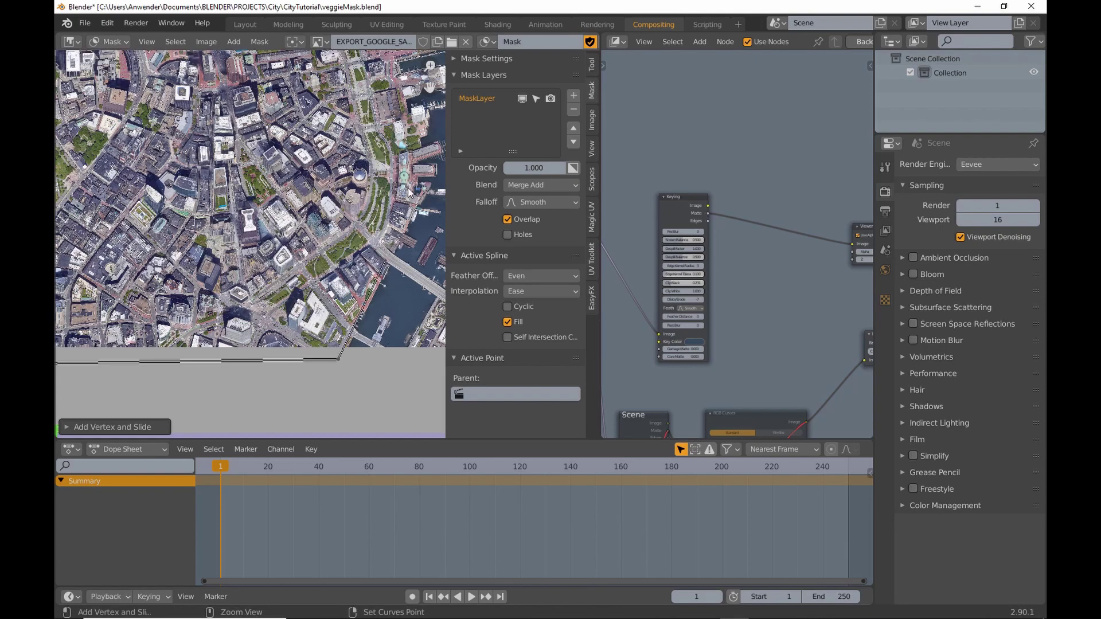
{"action": "middle_click_drag", "start_coordinate": [381, 86], "coordinate": [319, 245]}
{"action": "scroll", "coordinate": [318, 126], "scroll_direction": "down", "scroll_amount": 3}
{"action": "middle_click_drag", "start_coordinate": [318, 126], "coordinate": [341, 154], "text": "shift"}
{"action": "scroll", "coordinate": [172, 137], "scroll_direction": "down", "scroll_amount": 1}
{"action": "middle_click_drag", "start_coordinate": [158, 115], "coordinate": [209, 124]}
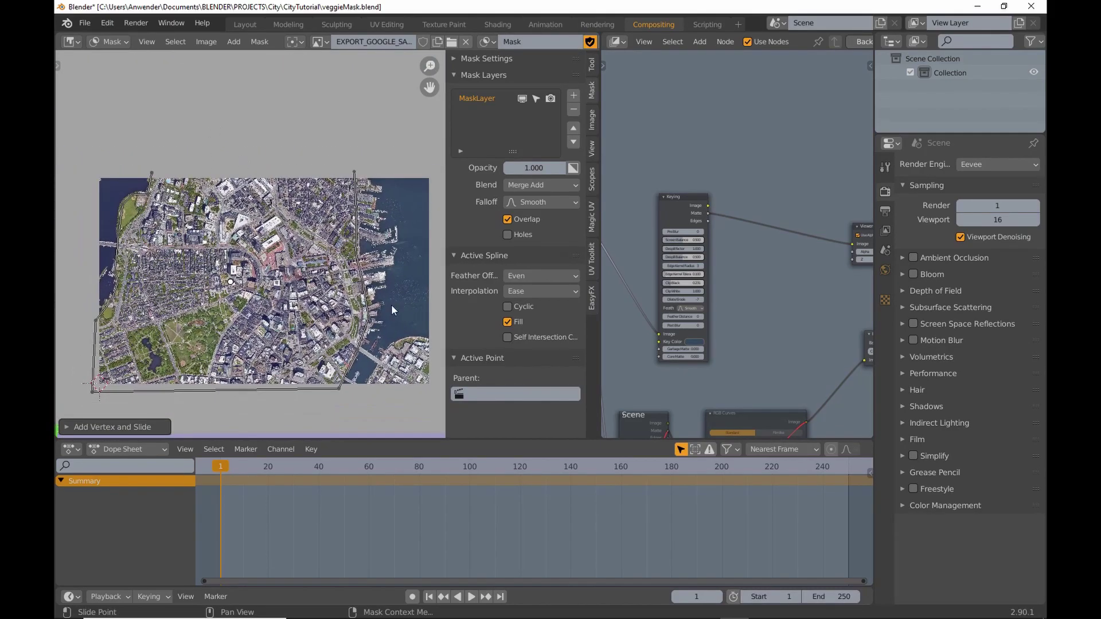
- Add a second mask layer and set its blend mode to Merge Subtract
{"action": "left_click", "coordinate": [573, 96]}
{"action": "left_click", "coordinate": [564, 185]}
{"action": "left_click", "coordinate": [533, 201]}
- Trace a closed spline around the pond in the park on the subtracting mask layer
{"action": "scroll", "coordinate": [242, 163], "scroll_direction": "up", "scroll_amount": 3}
{"action": "scroll", "coordinate": [242, 163], "scroll_direction": "up", "scroll_amount": 2}
{"action": "middle_click_drag", "start_coordinate": [242, 162], "coordinate": [277, 112]}
{"action": "left_click", "coordinate": [192, 177], "text": "ctrl"}
{"action": "left_click", "coordinate": [152, 205], "text": "ctrl"}
{"action": "left_click", "coordinate": [214, 294], "text": "ctrl"}
{"action": "left_click", "coordinate": [224, 246], "text": "ctrl"}
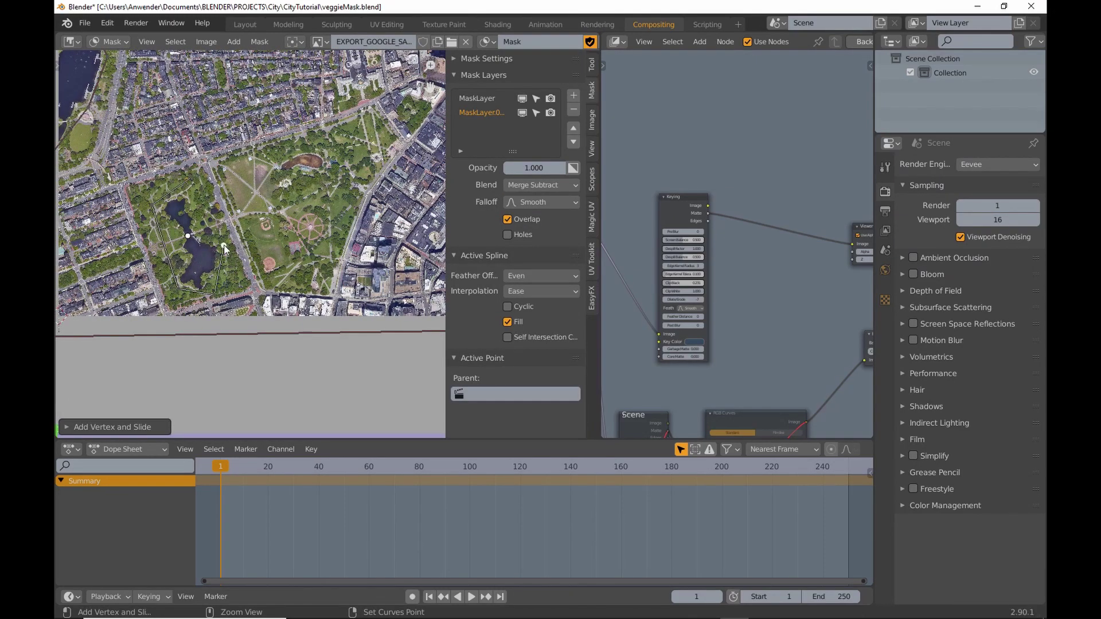
{"action": "scroll", "coordinate": [327, 223], "scroll_direction": "down", "scroll_amount": 4}
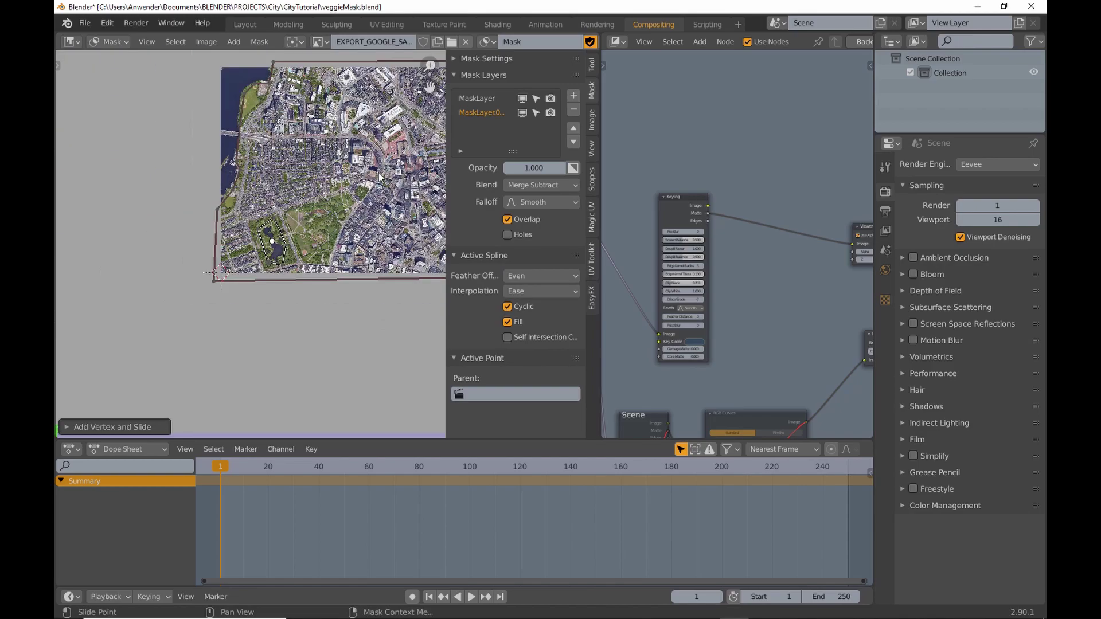
- Give the node editor more room and add a Mask input node below the satellite Image node
{"action": "middle_click_drag", "start_coordinate": [644, 226], "coordinate": [707, 179]}
{"action": "key", "text": "n"}
{"action": "left_click_drag", "start_coordinate": [600, 235], "coordinate": [357, 249]}
{"action": "scroll", "coordinate": [267, 220], "scroll_direction": "down", "scroll_amount": 1}
{"action": "middle_click_drag", "start_coordinate": [268, 220], "coordinate": [294, 223]}
{"action": "scroll", "coordinate": [296, 225], "scroll_direction": "down", "scroll_amount": 1}
{"action": "scroll", "coordinate": [513, 277], "scroll_direction": "up", "scroll_amount": 2}
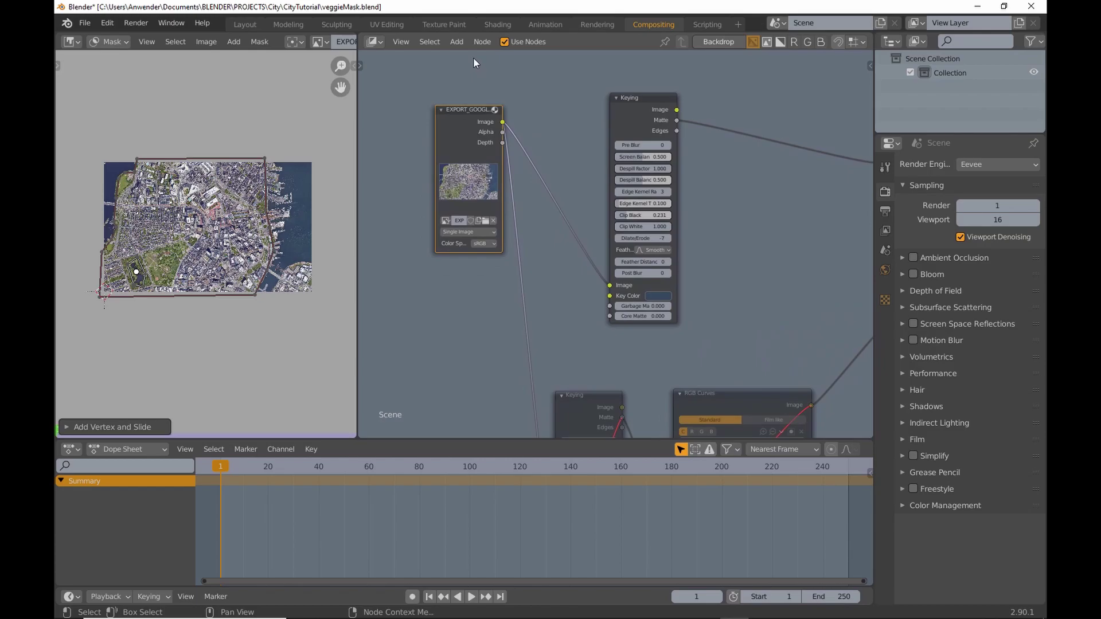
{"action": "left_click", "coordinate": [457, 41]}
{"action": "mouse_move", "coordinate": [472, 75]}
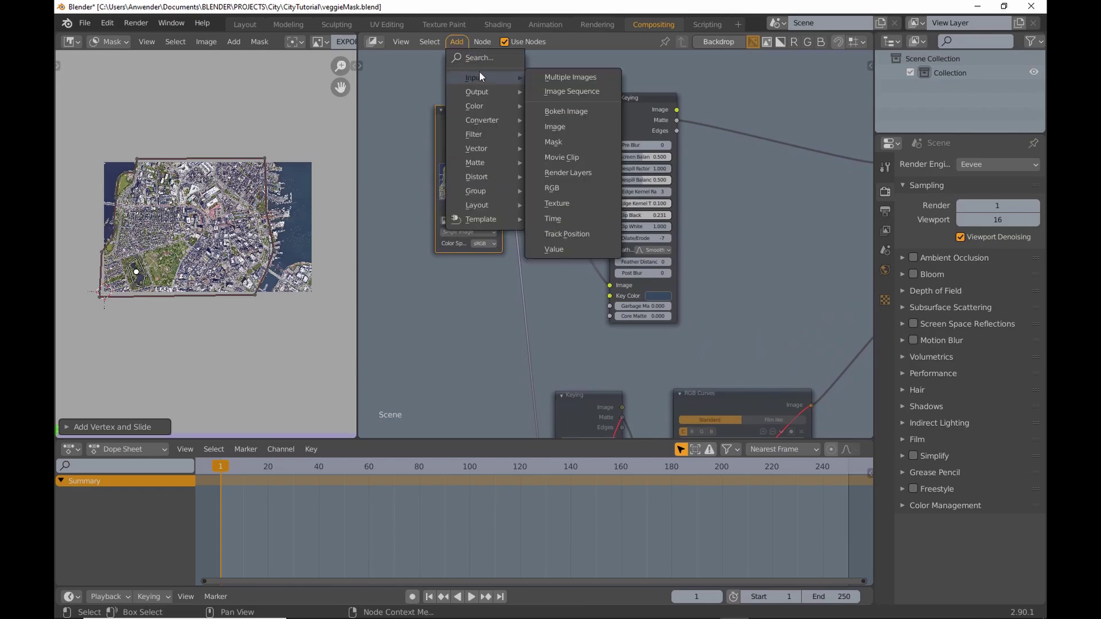
{"action": "left_click", "coordinate": [546, 139]}
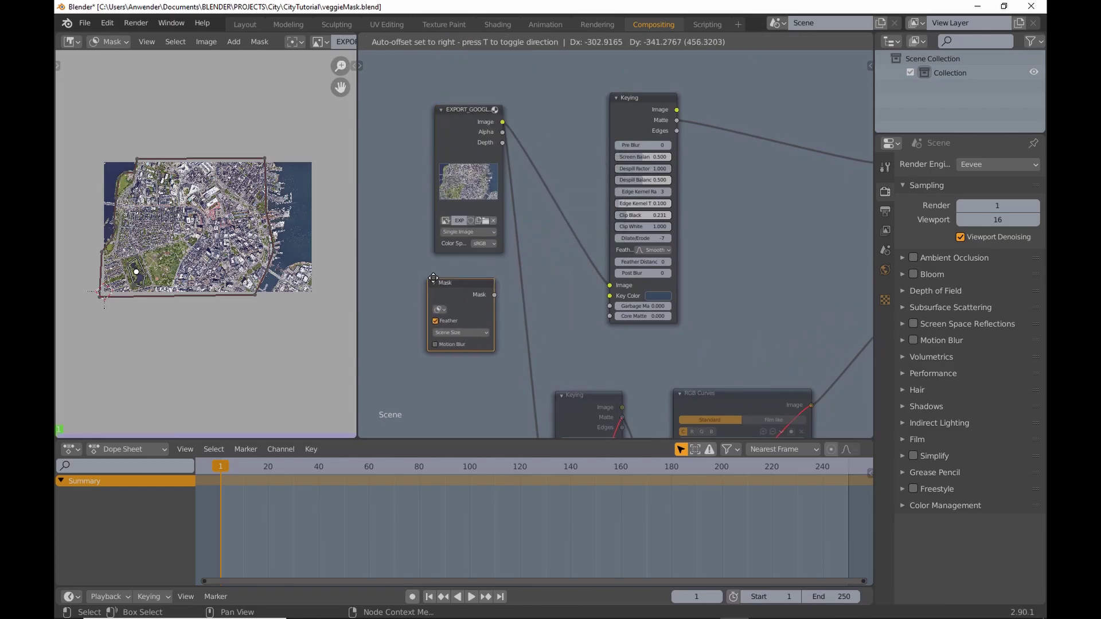
{"action": "left_click", "coordinate": [436, 284]}
- Assign the drawn mask to the Mask node and set its size mode to Fixed
{"action": "middle_click_drag", "start_coordinate": [487, 275], "coordinate": [545, 238]}
{"action": "left_click", "coordinate": [505, 272]}
{"action": "left_click", "coordinate": [515, 288]}
{"action": "scroll", "coordinate": [514, 288], "scroll_direction": "up", "scroll_amount": 2}
{"action": "middle_click_drag", "start_coordinate": [504, 300], "coordinate": [566, 274]}
{"action": "left_click", "coordinate": [566, 278]}
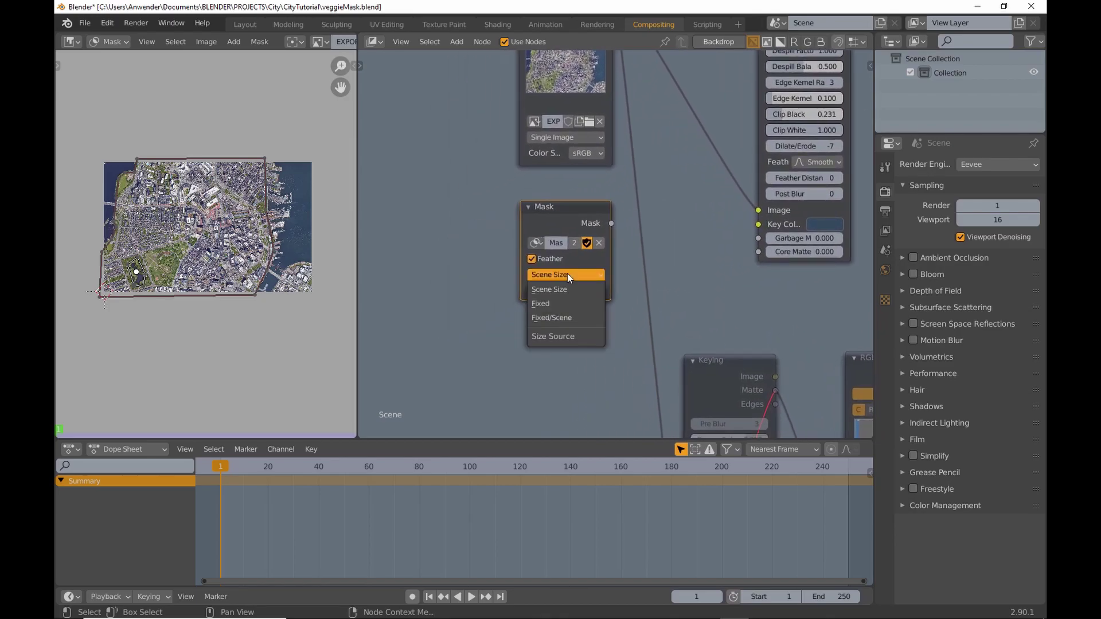
{"action": "left_click", "coordinate": [573, 302]}
- Look up the satellite image's resolution and set the Mask node's fixed size to X 5631 and Y 3520
{"action": "left_click_drag", "start_coordinate": [358, 178], "coordinate": [370, 183]}
{"action": "key", "text": "n"}
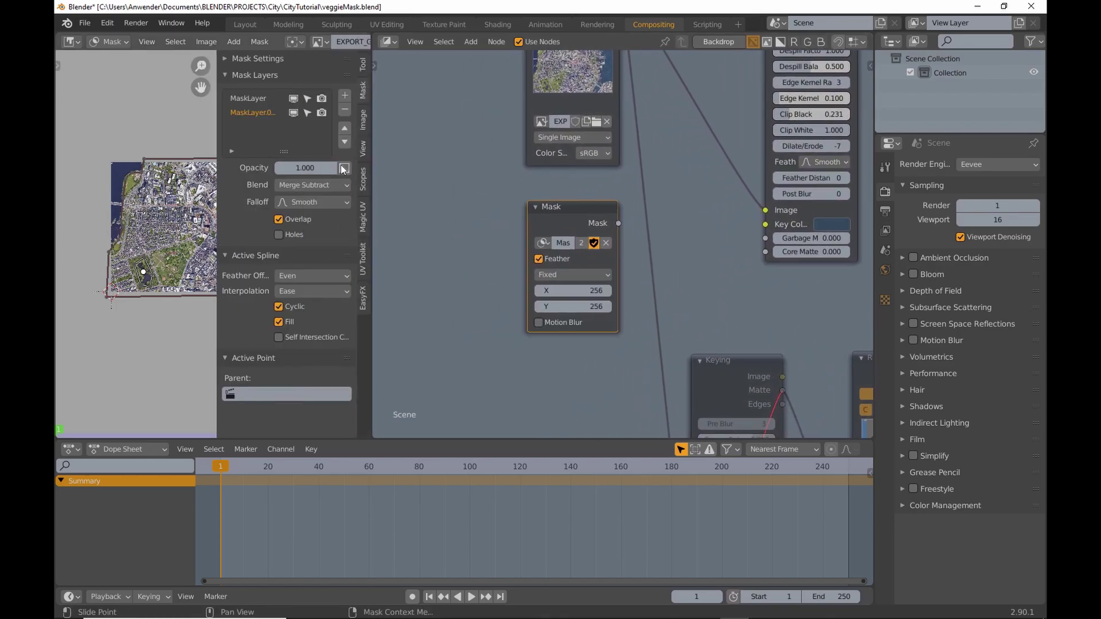
{"action": "left_click", "coordinate": [364, 118]}
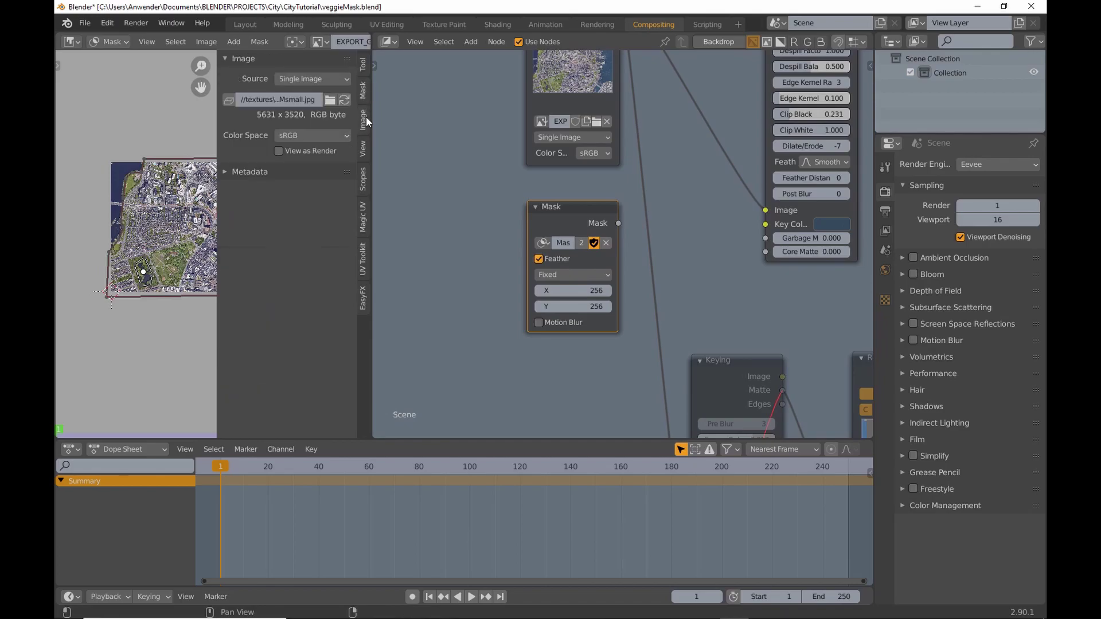
{"action": "left_click", "coordinate": [557, 290]}
{"action": "type", "text": "5631"}
{"action": "key", "text": "Tab"}
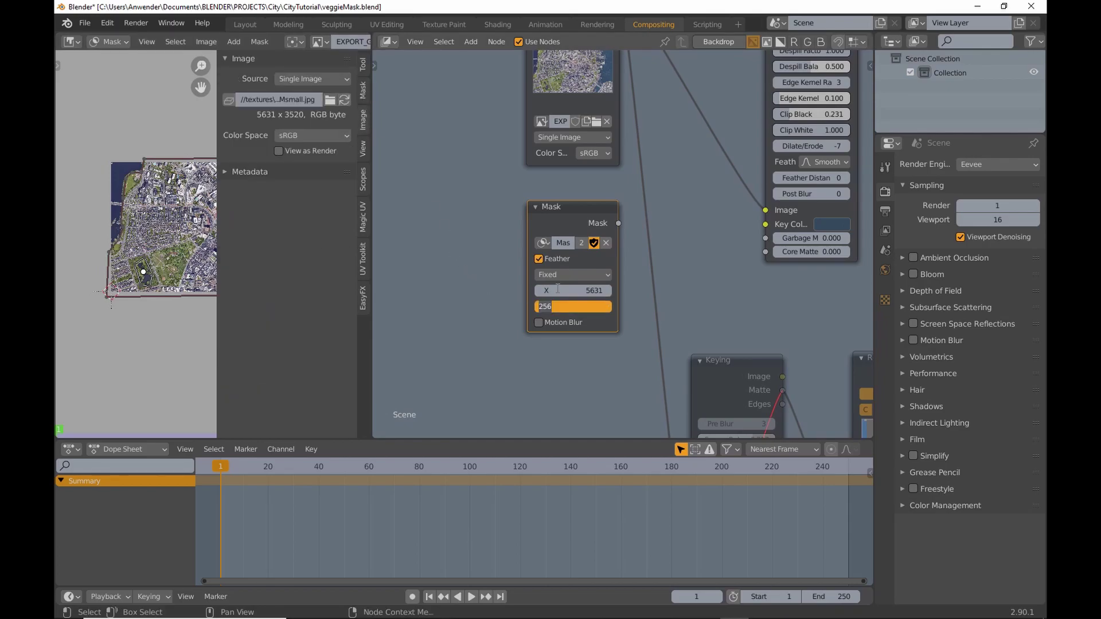
{"action": "key", "text": "Return"}
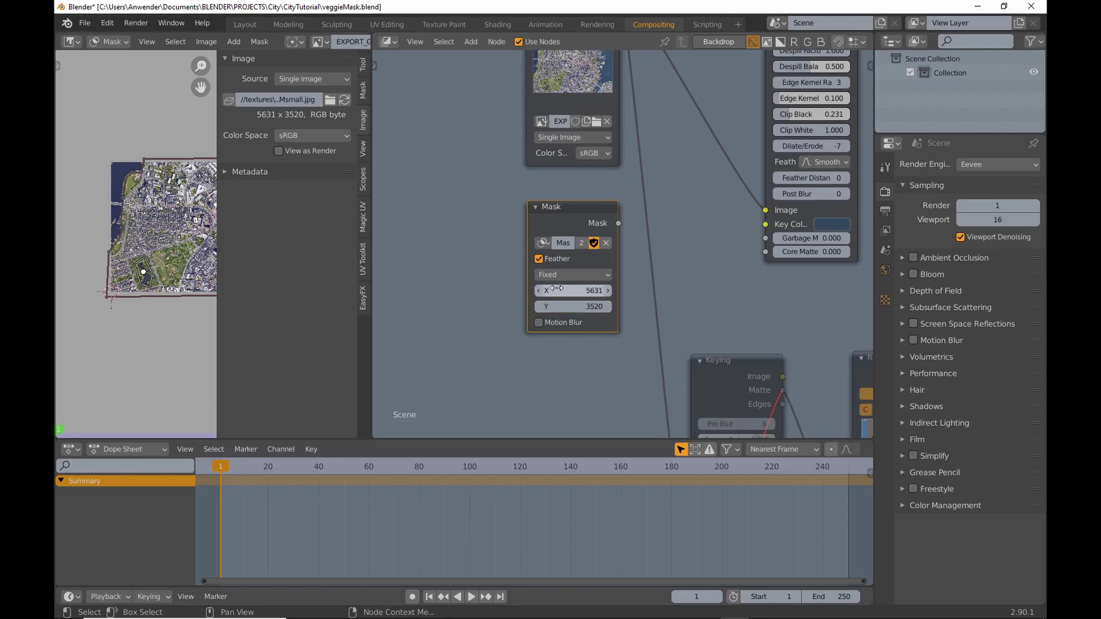
{"action": "scroll", "coordinate": [405, 242], "scroll_direction": "down", "scroll_amount": 1}
- Connect the Mask node's output to the Core Matte input of the upper Keying node
{"action": "key", "text": "n"}
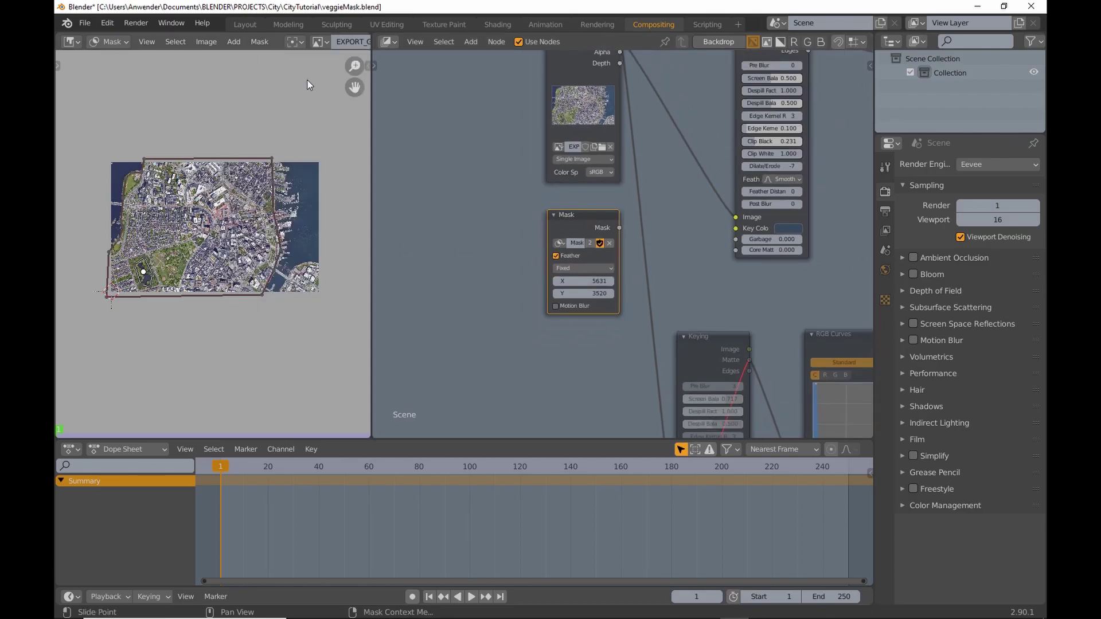
{"action": "left_click_drag", "start_coordinate": [618, 227], "coordinate": [734, 250]}
{"action": "middle_click_drag", "start_coordinate": [668, 156], "coordinate": [609, 234]}
- Display the Viewer Node result in the image editor and switch that editor from Mask to View mode
{"action": "left_click", "coordinate": [319, 41]}
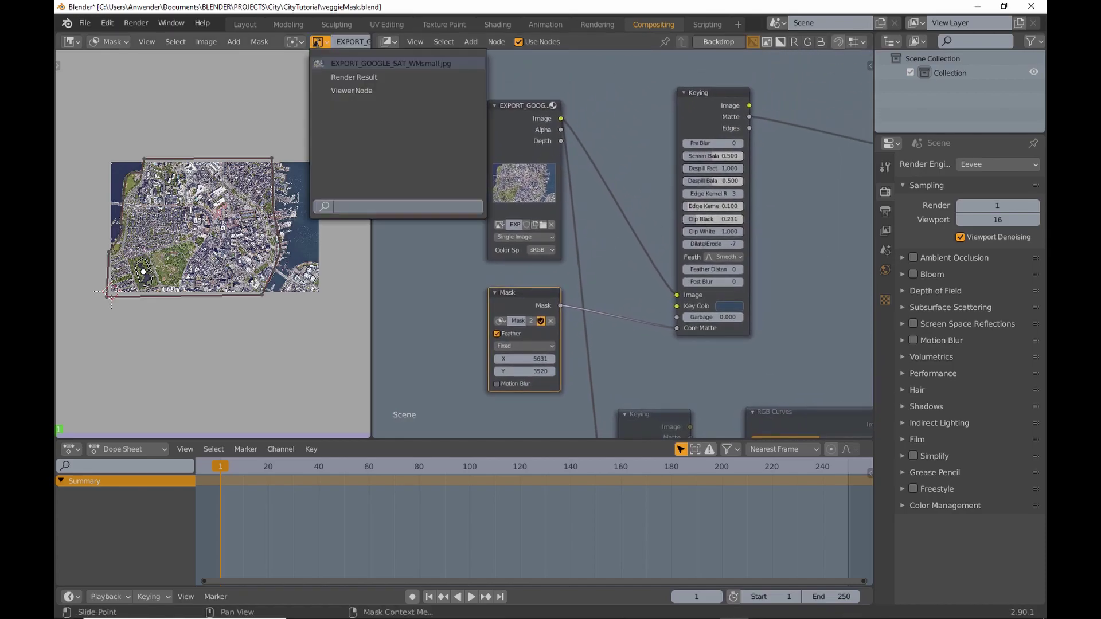
{"action": "left_click", "coordinate": [331, 88]}
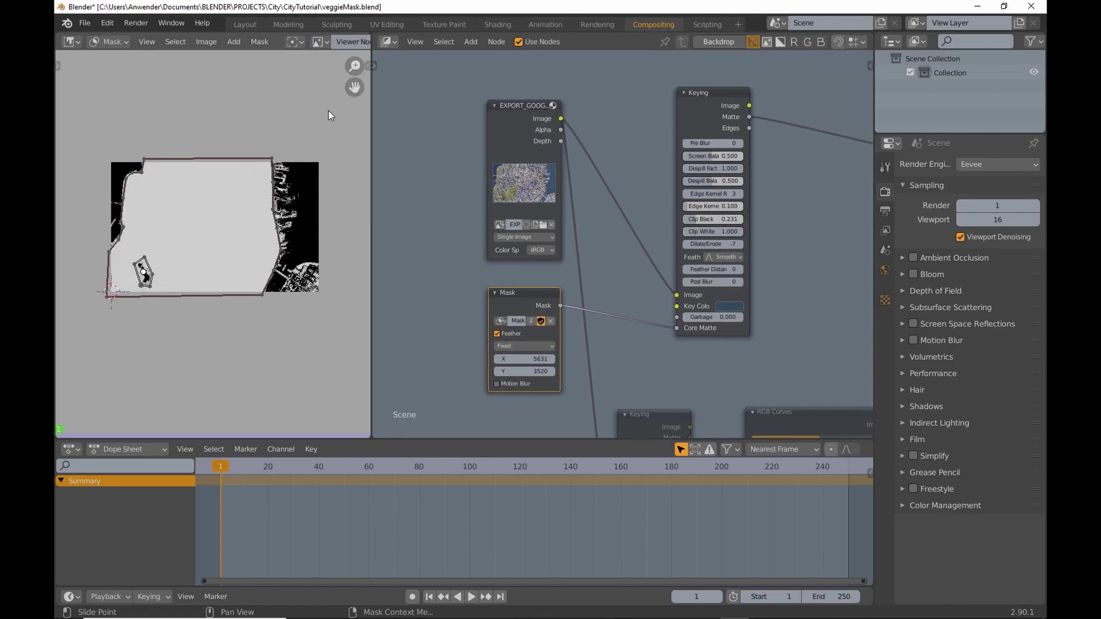
{"action": "left_click", "coordinate": [122, 43]}
{"action": "left_click", "coordinate": [122, 57]}
{"action": "scroll", "coordinate": [277, 146], "scroll_direction": "up", "scroll_amount": 2}
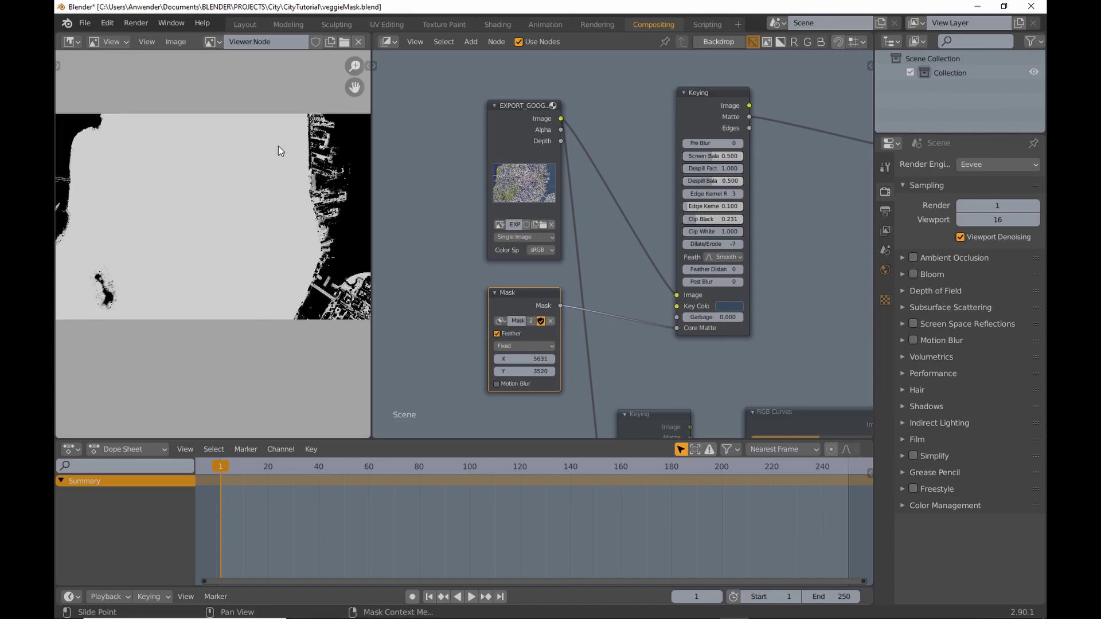
- Set the upper Keying node's Dilate/Erode to 5 while checking the matte along the harbour piers
{"action": "middle_click_drag", "start_coordinate": [313, 122], "coordinate": [232, 130]}
{"action": "scroll", "coordinate": [277, 146], "scroll_direction": "up", "scroll_amount": 2}
{"action": "scroll", "coordinate": [800, 240], "scroll_direction": "up", "scroll_amount": 1}
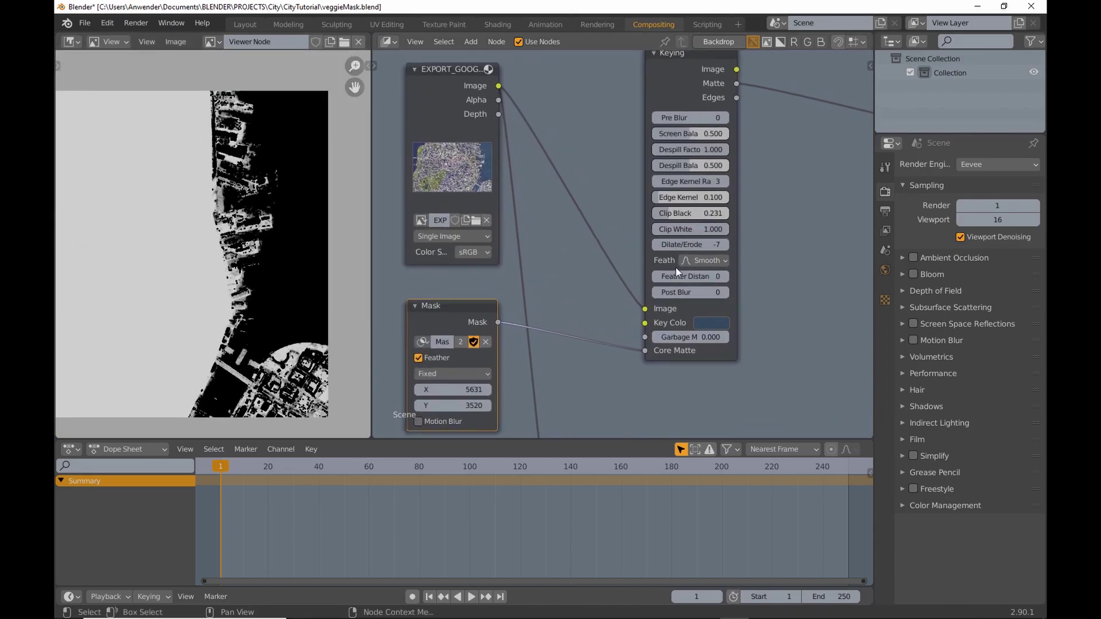
{"action": "left_click_drag", "start_coordinate": [664, 244], "coordinate": [697, 244]}
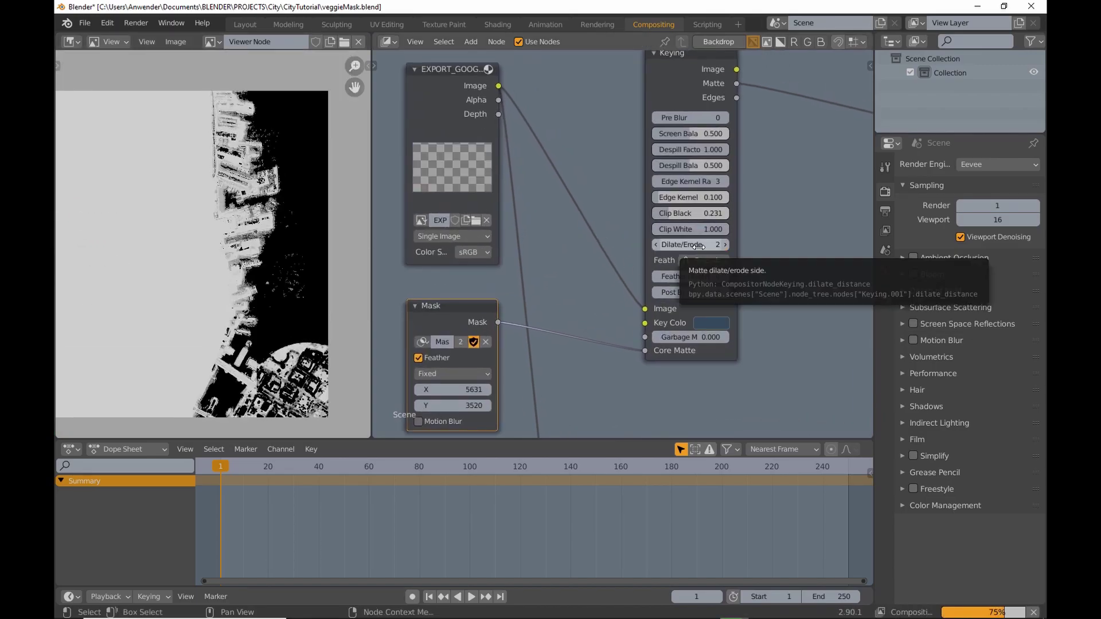
{"action": "scroll", "coordinate": [597, 282], "scroll_direction": "up", "scroll_amount": 3}
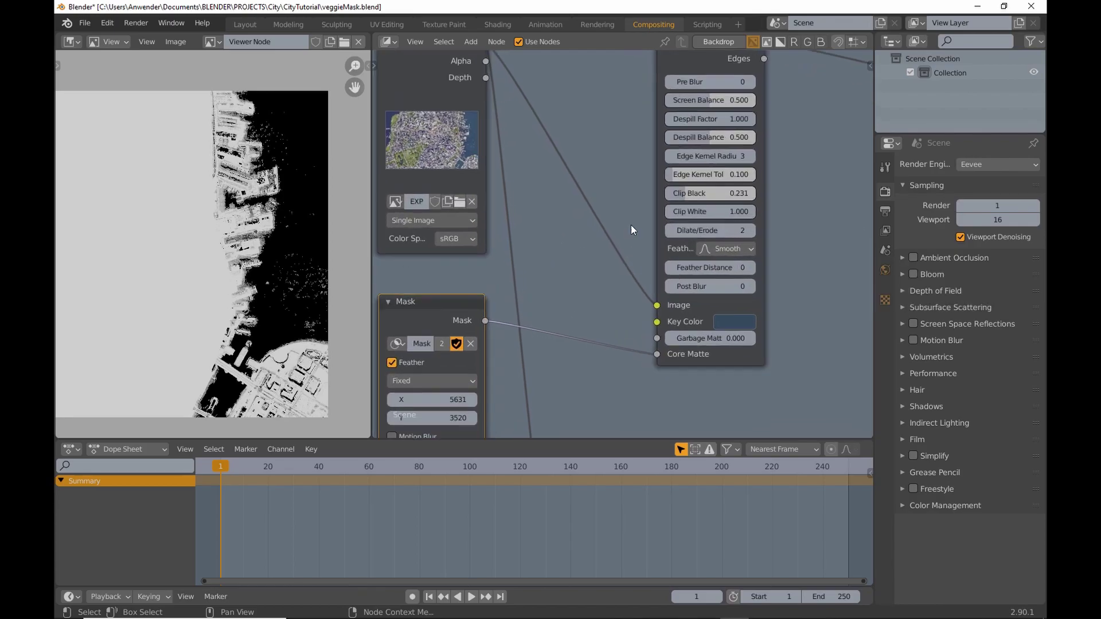
{"action": "left_click", "coordinate": [721, 285]}
{"action": "left_click", "coordinate": [721, 285]}
{"action": "left_click", "coordinate": [721, 285]}
- Set the upper Keying node's Clip Black to about 0.448 and Pre Blur to 5
{"action": "left_click_drag", "start_coordinate": [660, 248], "coordinate": [686, 238]}
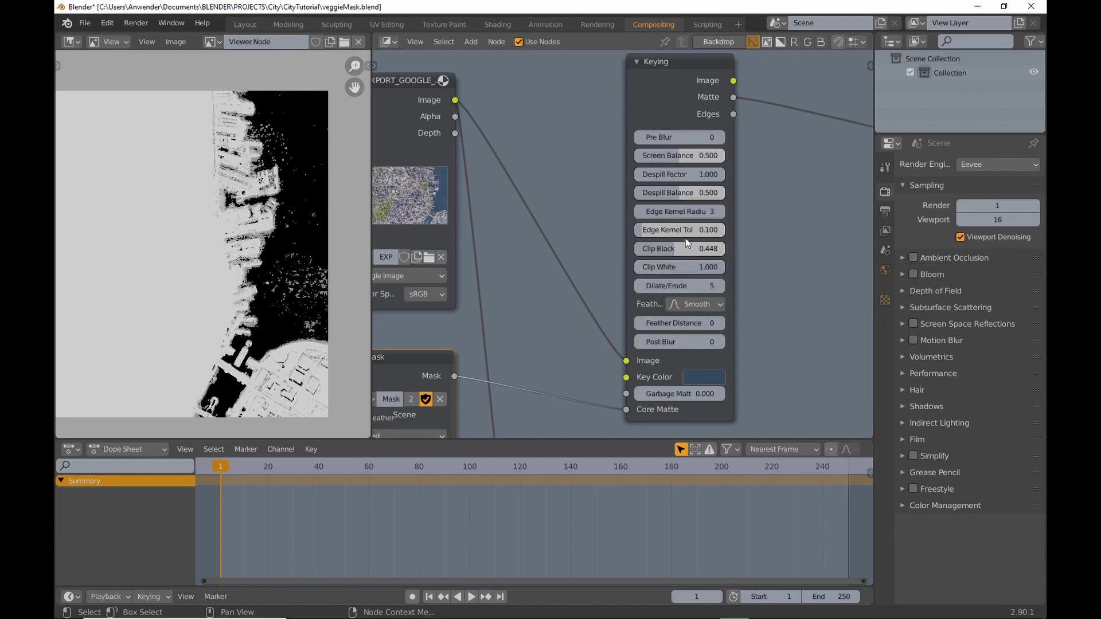
{"action": "left_click", "coordinate": [720, 137]}
{"action": "left_click", "coordinate": [720, 136]}
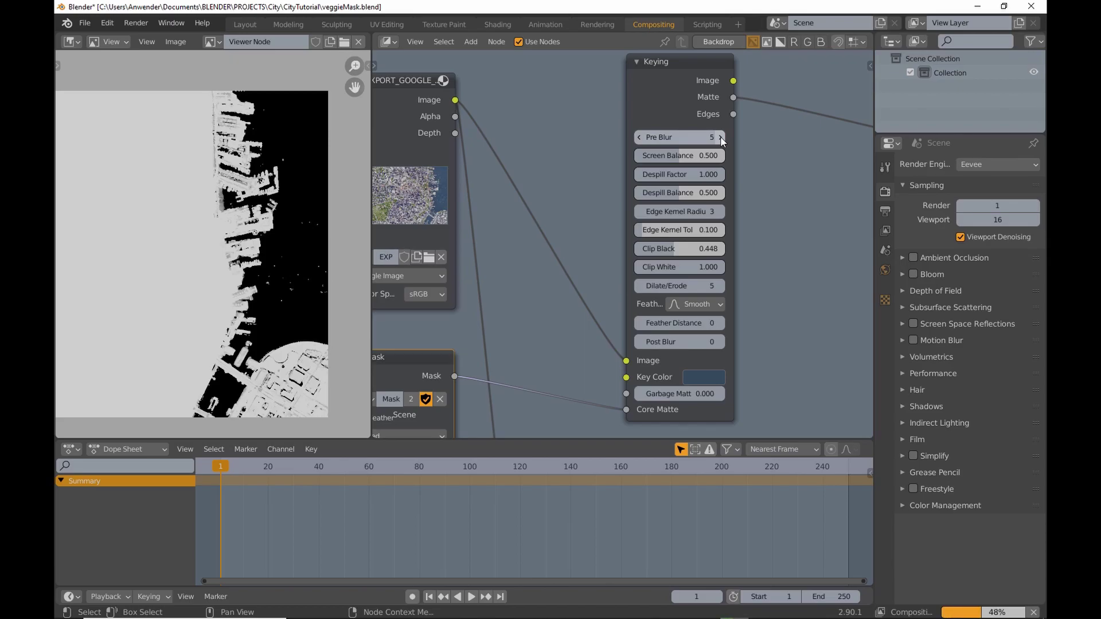
- Set the upper Keying node's Dilate/Erode to 10 and Screen Balance to about 0.927
{"action": "middle_click_drag", "start_coordinate": [550, 247], "coordinate": [552, 216]}
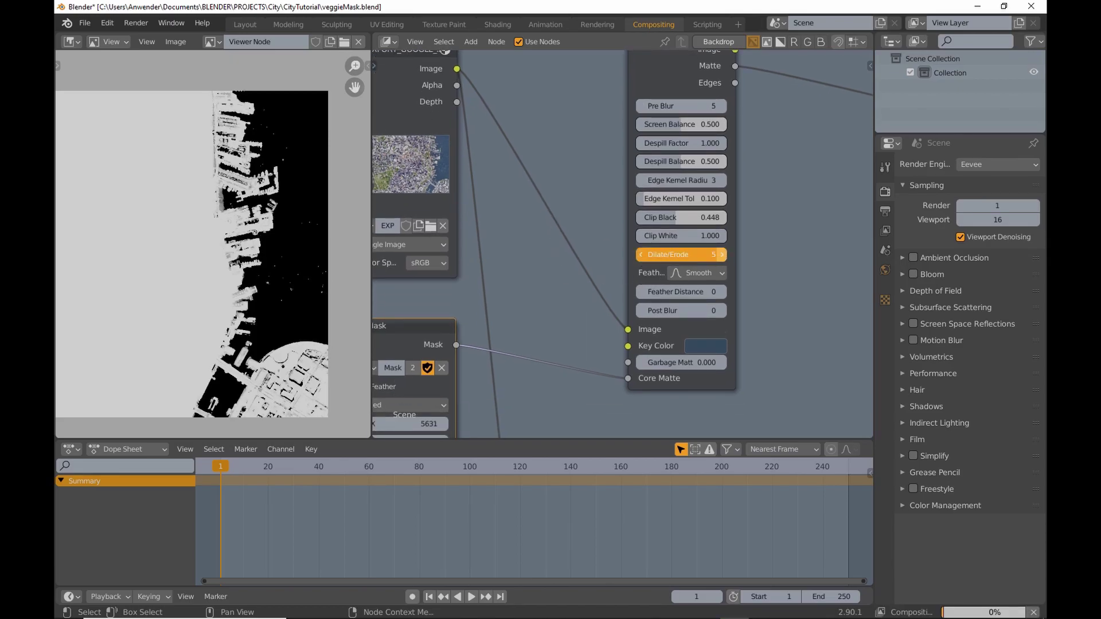
{"action": "left_click_drag", "start_coordinate": [689, 254], "coordinate": [724, 256]}
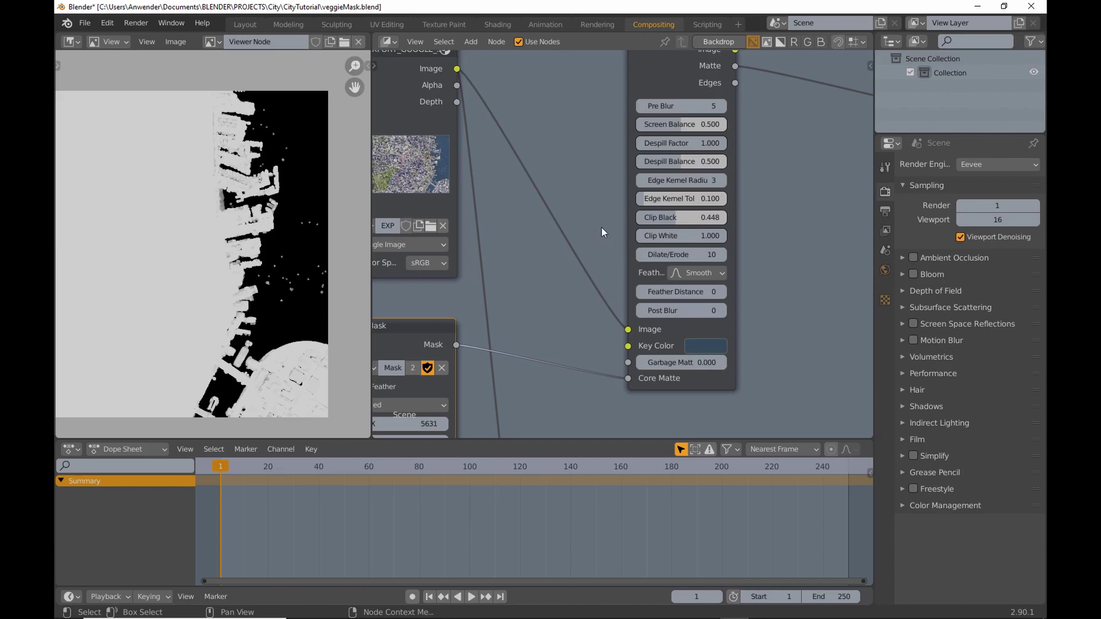
{"action": "left_click_drag", "start_coordinate": [681, 125], "coordinate": [721, 127]}
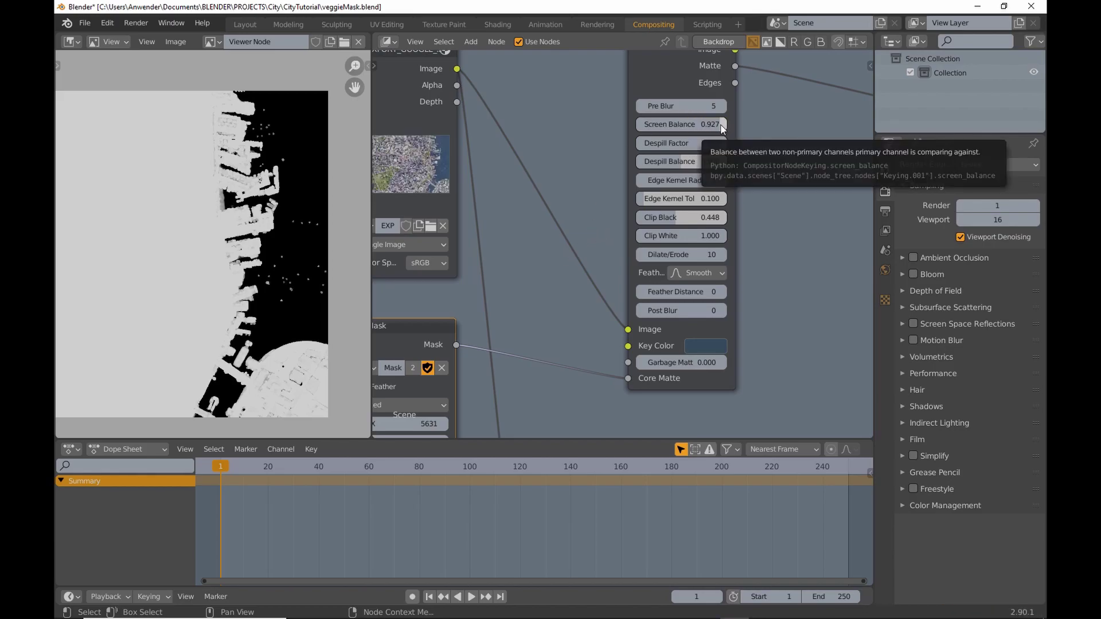
- Add a second input to the File Output node and connect the upper Keying node's Matte to it
{"action": "scroll", "coordinate": [241, 189], "scroll_direction": "down", "scroll_amount": 4}
{"action": "scroll", "coordinate": [258, 184], "scroll_direction": "up", "scroll_amount": 2}
{"action": "scroll", "coordinate": [216, 202], "scroll_direction": "down", "scroll_amount": 2}
{"action": "scroll", "coordinate": [804, 238], "scroll_direction": "down", "scroll_amount": 2}
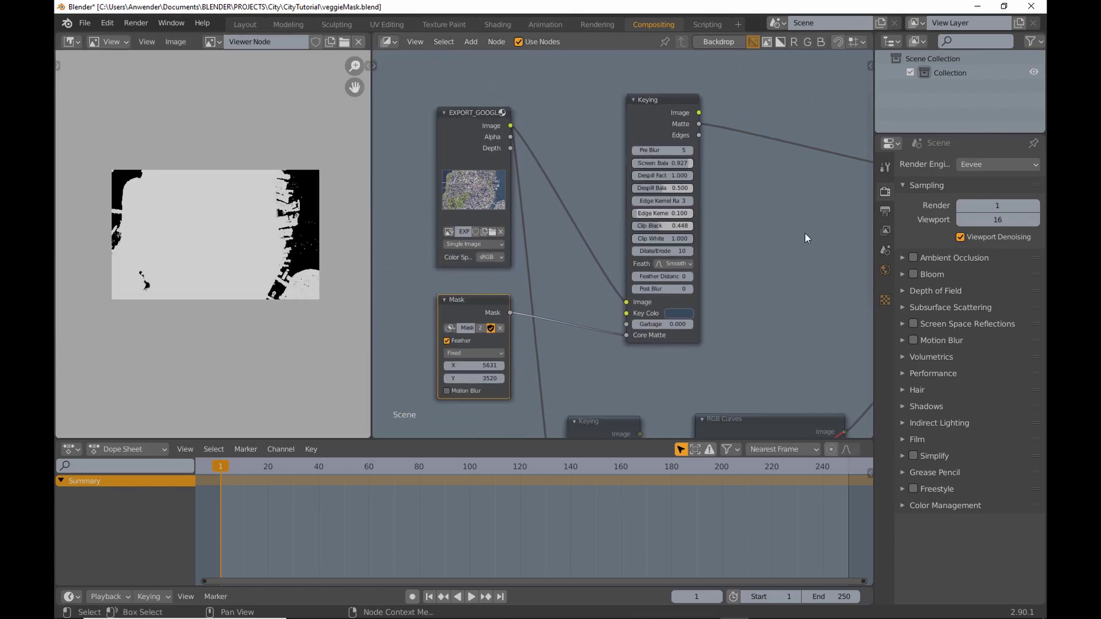
{"action": "scroll", "coordinate": [804, 235], "scroll_direction": "down", "scroll_amount": 1}
{"action": "middle_click_drag", "start_coordinate": [805, 235], "coordinate": [626, 200]}
{"action": "key", "text": "n"}
{"action": "left_click", "coordinate": [755, 287]}
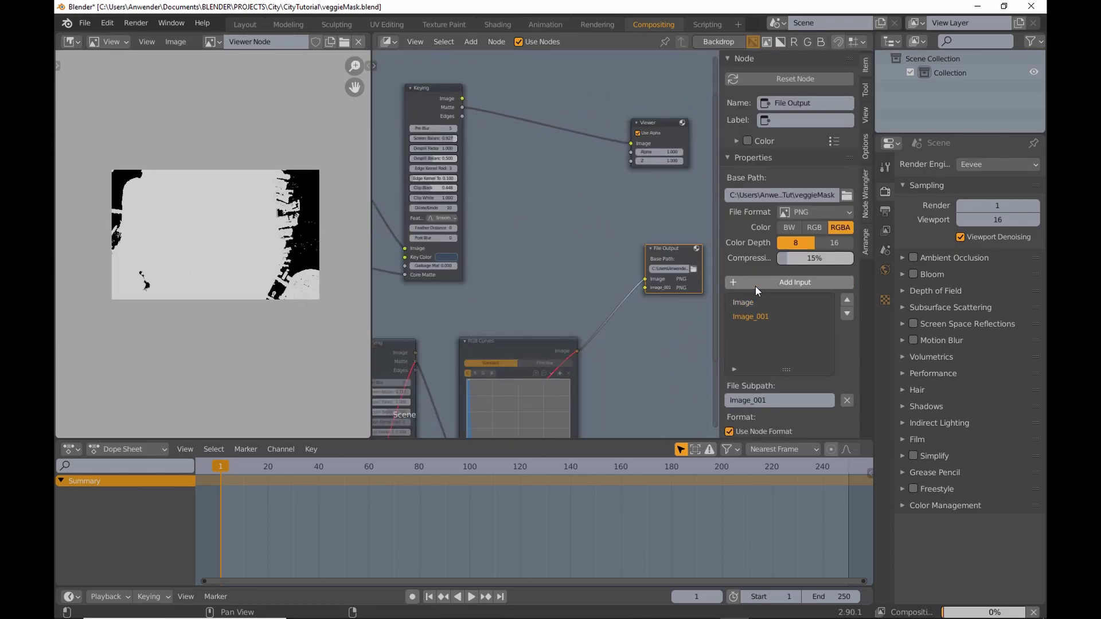
{"action": "left_click_drag", "start_coordinate": [466, 102], "coordinate": [646, 283]}
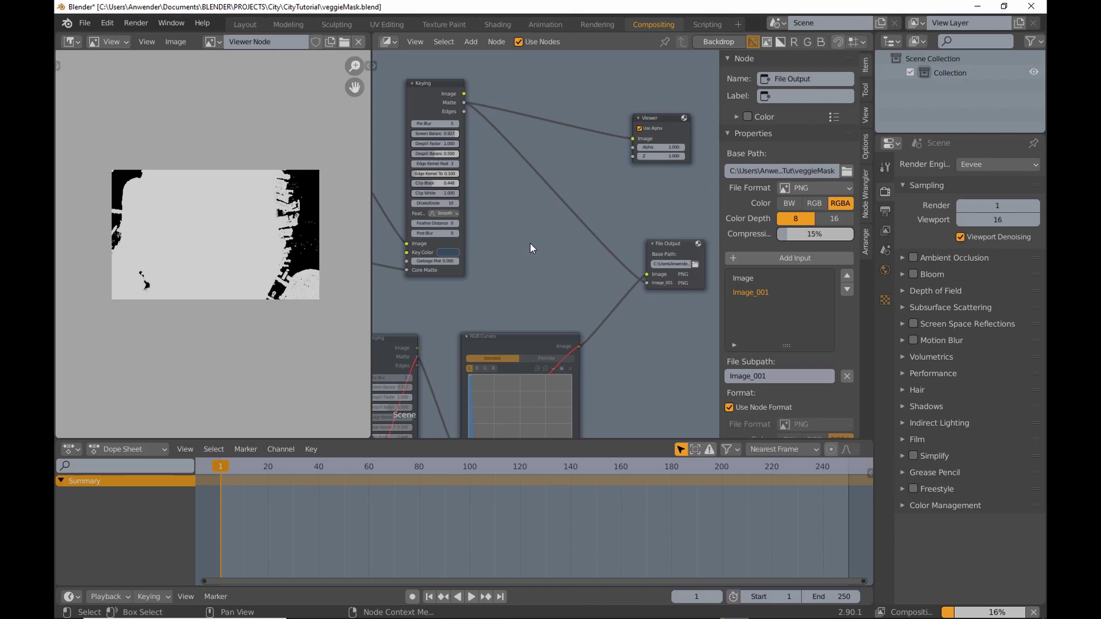
- Duplicate the RGB Curves node onto the link between the upper Keying node's Matte and the File Output, and save the file
{"action": "scroll", "coordinate": [529, 243], "scroll_direction": "down", "scroll_amount": 1}
{"action": "left_click", "coordinate": [523, 336]}
{"action": "key", "text": "shift+d"}
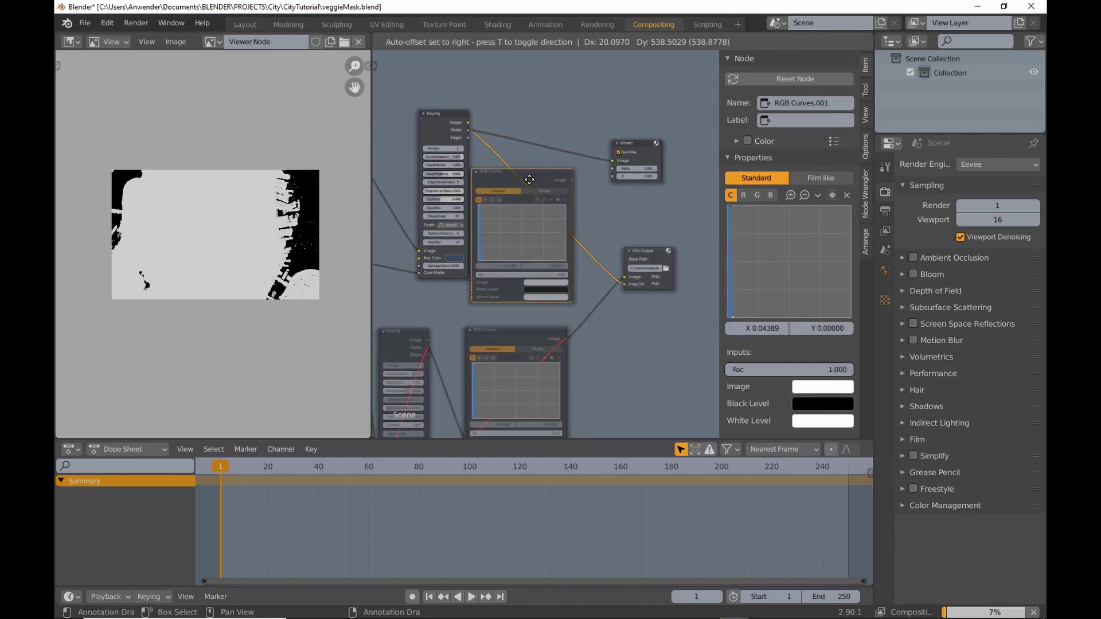
{"action": "left_click", "coordinate": [556, 184]}
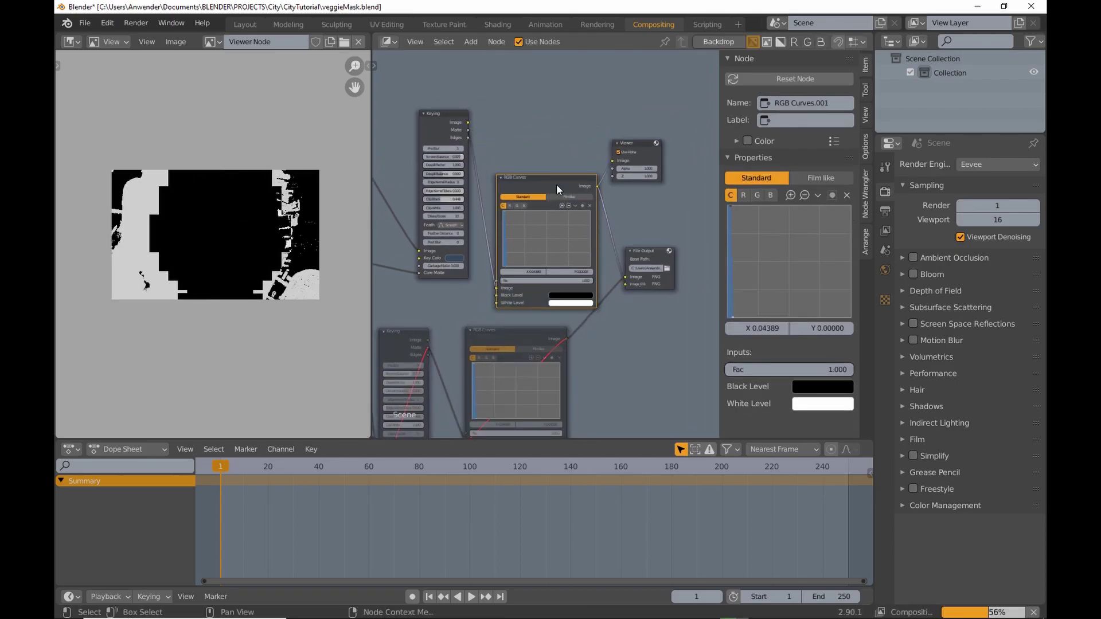
{"action": "scroll", "coordinate": [245, 181], "scroll_direction": "up", "scroll_amount": 3}
{"action": "scroll", "coordinate": [246, 182], "scroll_direction": "down", "scroll_amount": 2}
{"action": "scroll", "coordinate": [488, 238], "scroll_direction": "down", "scroll_amount": 2}
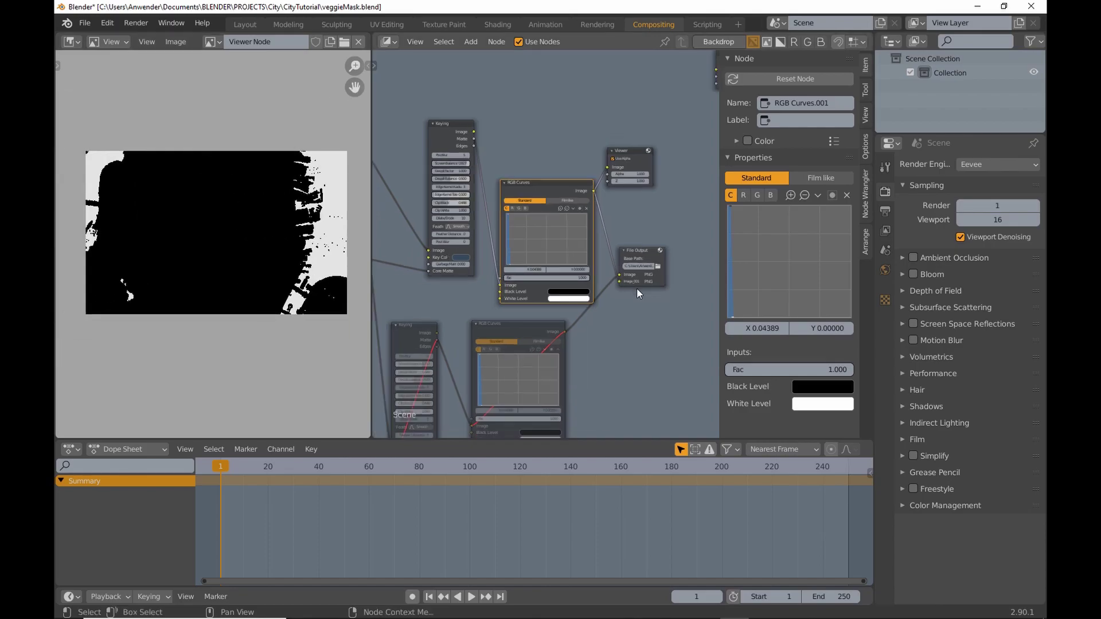
{"action": "left_click", "coordinate": [85, 22]}
{"action": "left_click", "coordinate": [111, 115]}
- Set the File Output subpaths to MaskWater for the second input and MaskVeggie for the first
{"action": "left_click", "coordinate": [621, 257]}
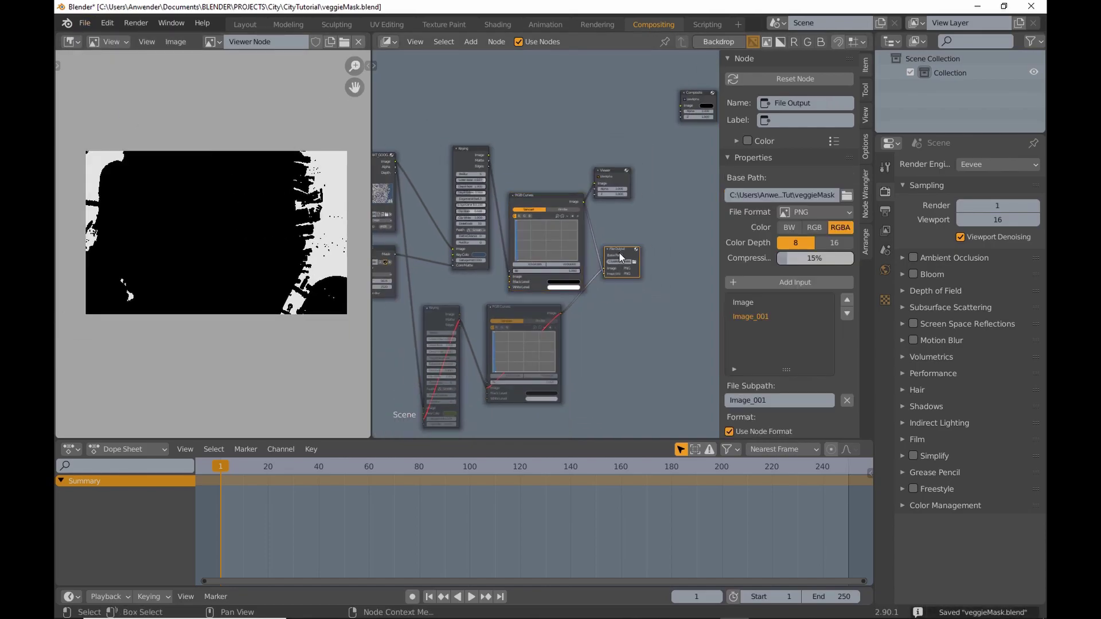
{"action": "left_click", "coordinate": [769, 400]}
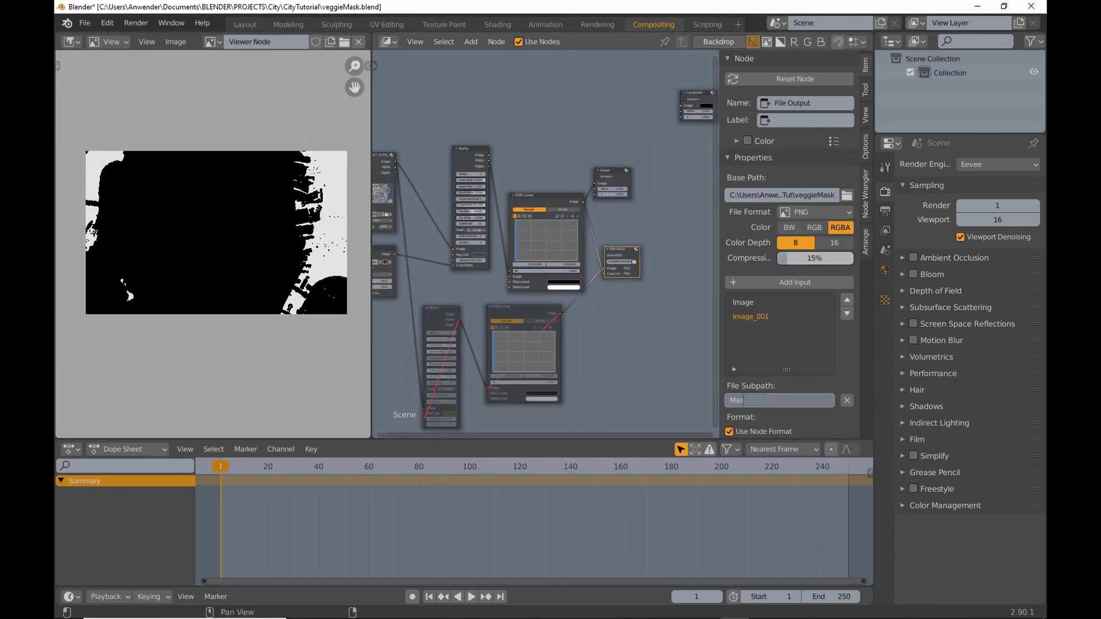
{"action": "type", "text": "MaskWater"}
{"action": "key", "text": "Return"}
{"action": "left_click", "coordinate": [762, 401]}
{"action": "type", "text": "MaskVeggie"}
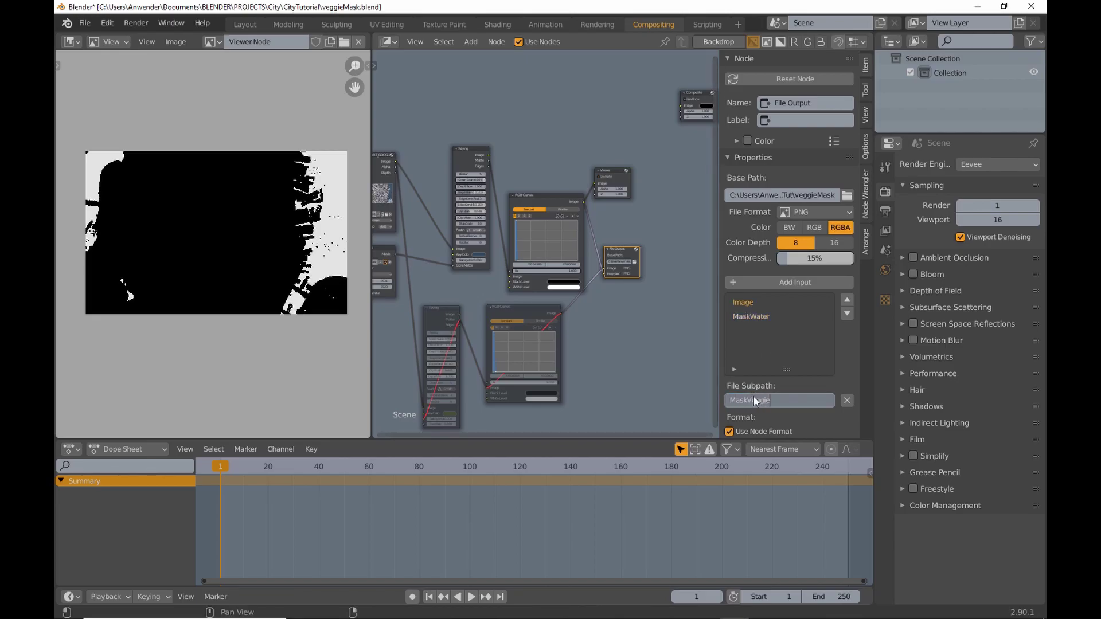
{"action": "key", "text": "Return"}
- Unmute the lower Keying node and the lower RGB Curves node of the vegetation mask
{"action": "middle_click_drag", "start_coordinate": [448, 319], "coordinate": [475, 296]}
{"action": "left_click", "coordinate": [476, 296]}
{"action": "key", "text": "m"}
{"action": "left_click", "coordinate": [536, 285]}
{"action": "key", "text": "m"}
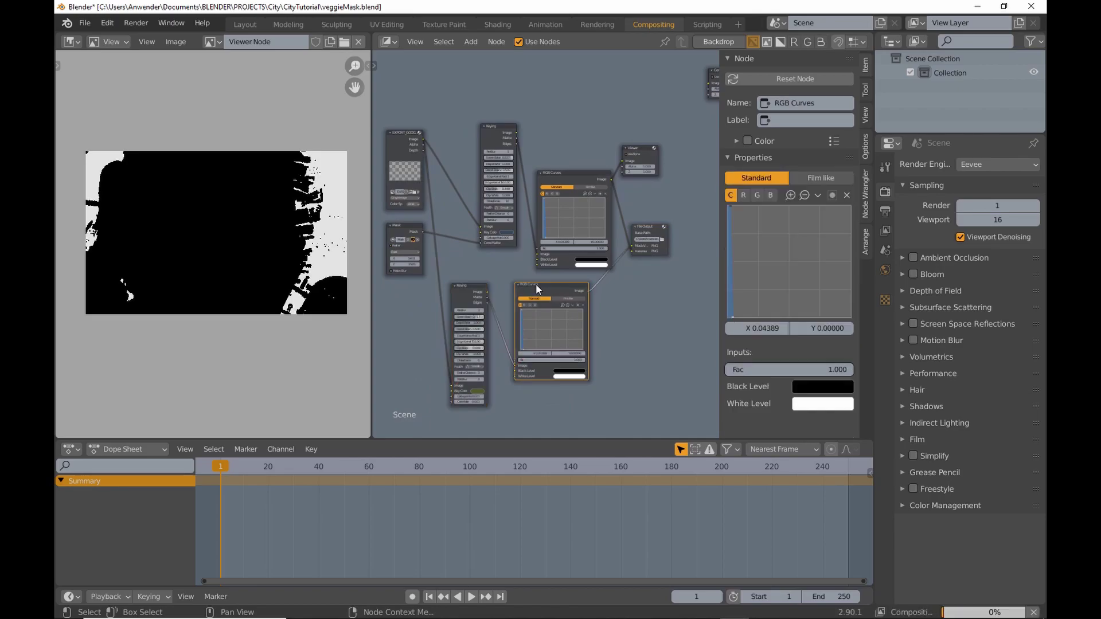
- Save the file and render the frame to write out both mask images, leaving the render window at the end
{"action": "scroll", "coordinate": [623, 267], "scroll_direction": "down", "scroll_amount": 2}
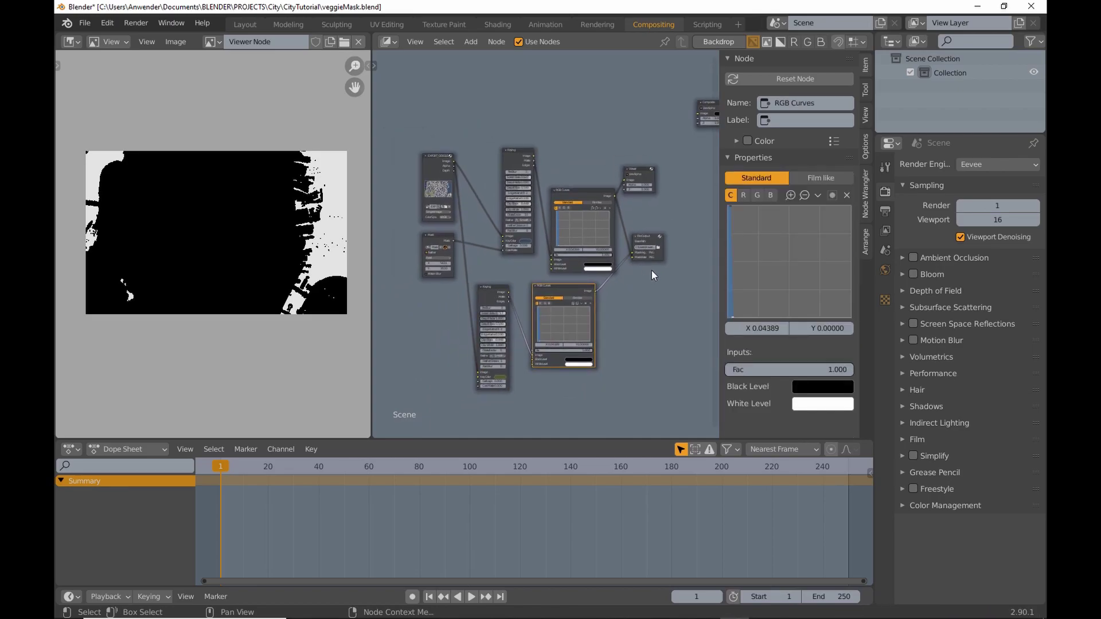
{"action": "left_click", "coordinate": [84, 22]}
{"action": "left_click", "coordinate": [130, 114]}
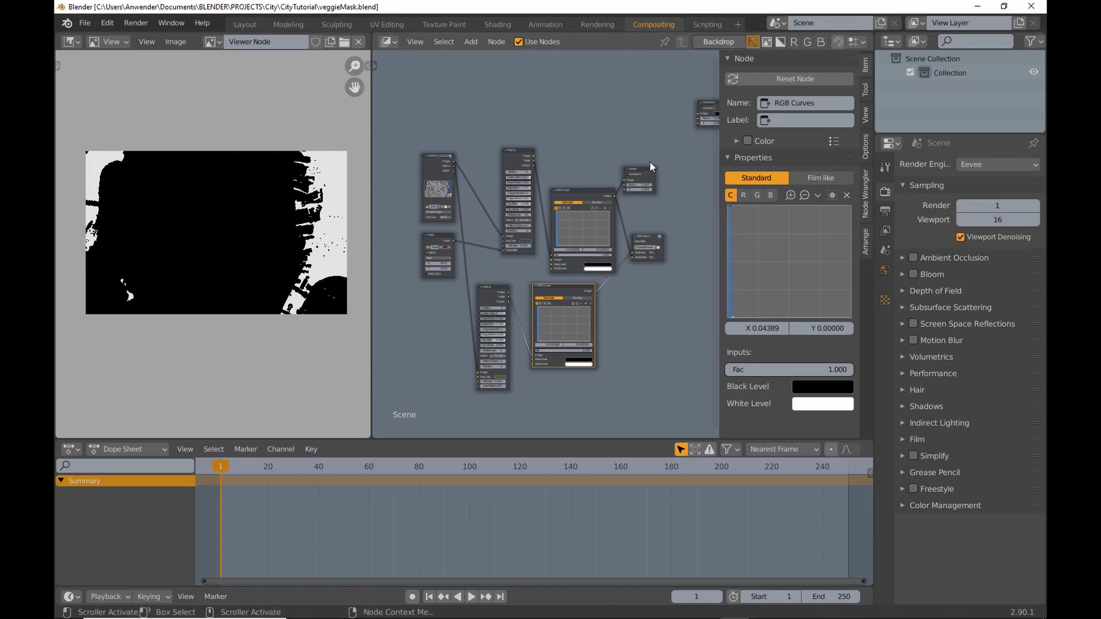
{"action": "key", "text": "F12"}
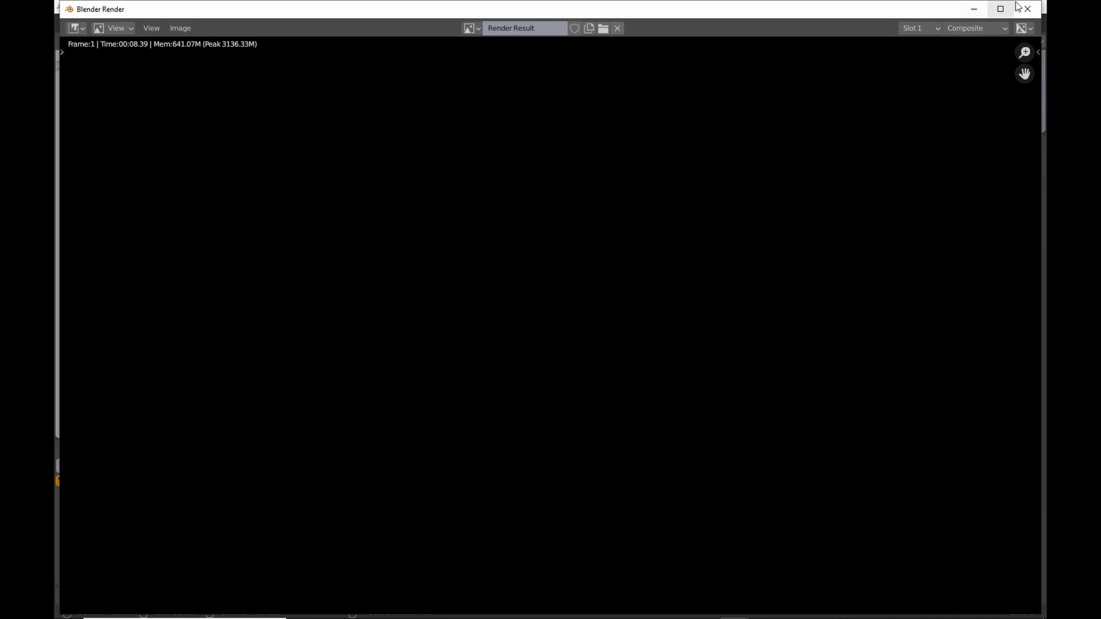
{"action": "key", "text": "Escape"}
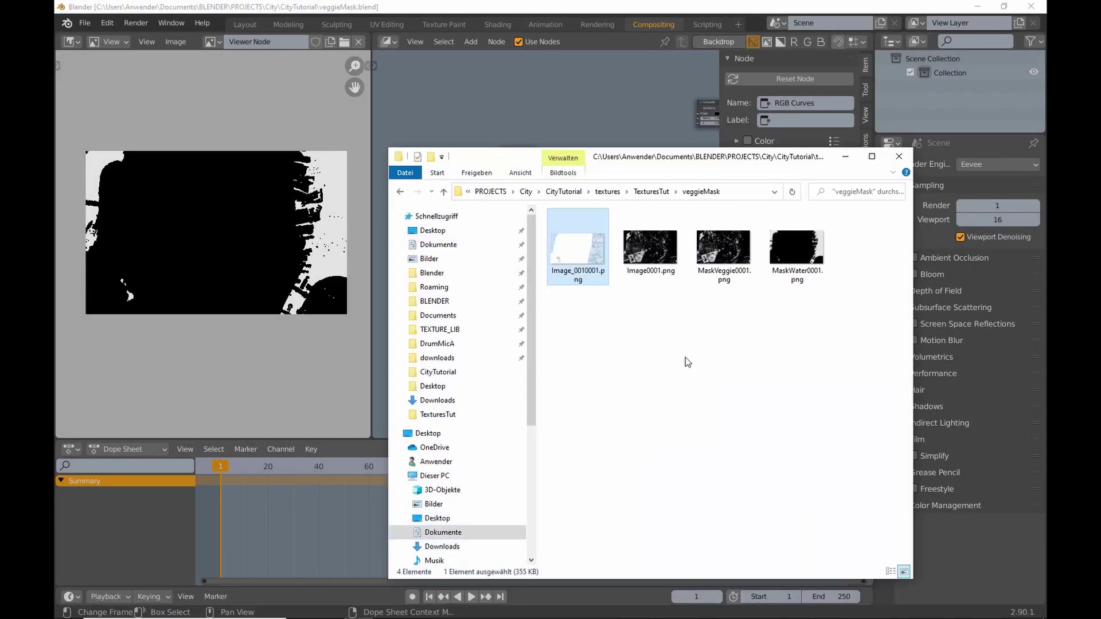
- In File Explorer, enlarge the thumbnails of the veggieMask folder and delete Image_0010001.png and Image0001.png
{"action": "left_click", "coordinate": [534, 174]}
{"action": "left_click", "coordinate": [582, 195]}
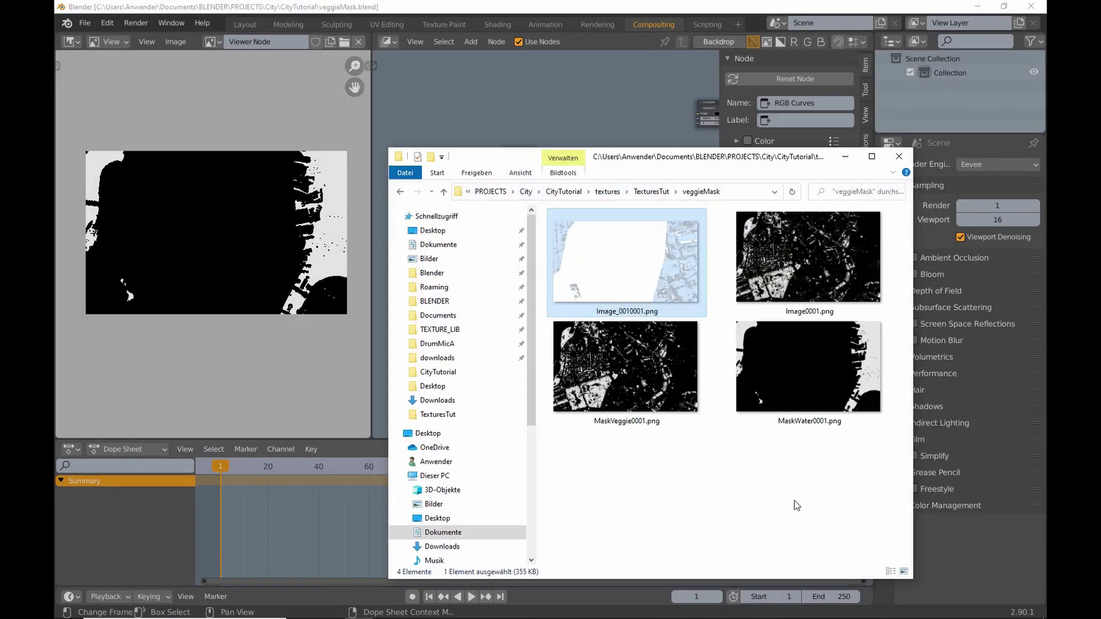
{"action": "left_click", "coordinate": [808, 258], "text": "ctrl"}
{"action": "key", "text": "Delete"}
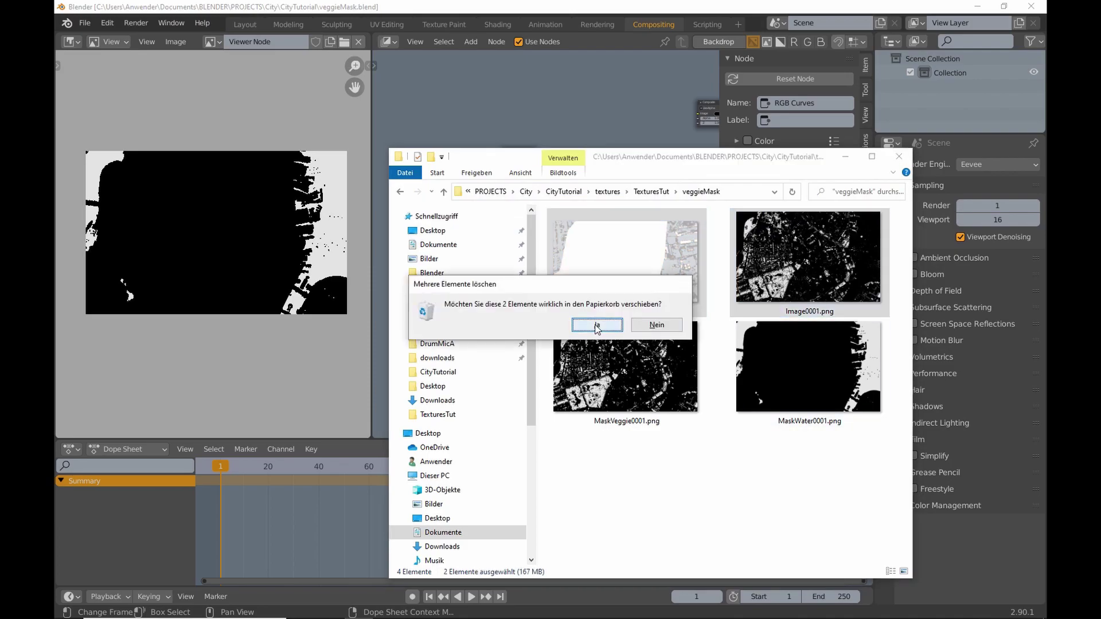
{"action": "key", "text": "Return"}
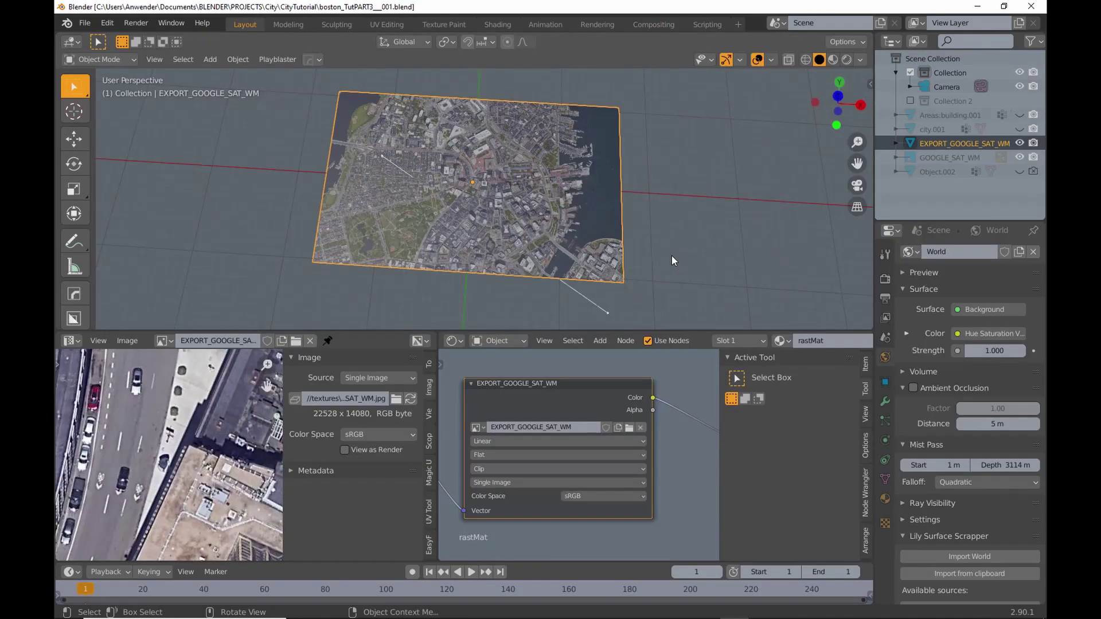
- In Blender's boston_TutPART3__001 file, add an Emission shader to rastMat and connect it to the Material Output's Surface
{"action": "scroll", "coordinate": [621, 387], "scroll_direction": "down", "scroll_amount": 3}
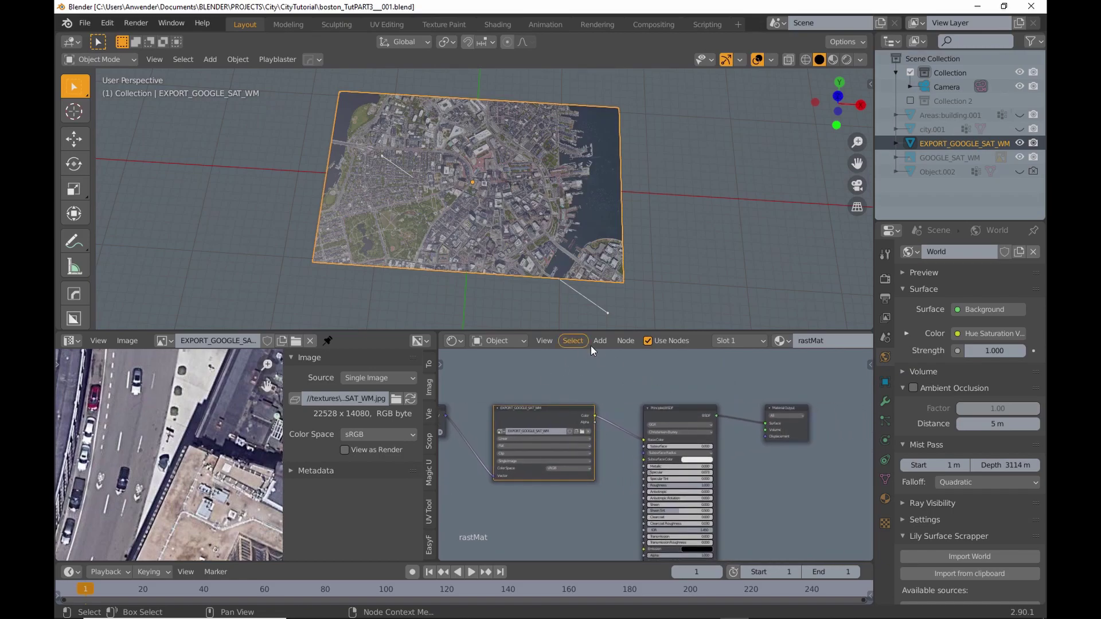
{"action": "left_click", "coordinate": [600, 340]}
{"action": "mouse_move", "coordinate": [617, 377]}
{"action": "mouse_move", "coordinate": [639, 404]}
{"action": "left_click", "coordinate": [723, 159]}
{"action": "left_click", "coordinate": [709, 372]}
{"action": "scroll", "coordinate": [716, 373], "scroll_direction": "up", "scroll_amount": 1}
{"action": "middle_click_drag", "start_coordinate": [739, 359], "coordinate": [694, 377]}
{"action": "left_click_drag", "start_coordinate": [694, 377], "coordinate": [736, 435]}
- Set the Emission shader's color to black
{"action": "scroll", "coordinate": [705, 407], "scroll_direction": "up", "scroll_amount": 6}
{"action": "middle_click_drag", "start_coordinate": [699, 400], "coordinate": [686, 476]}
{"action": "left_click", "coordinate": [675, 418]}
{"action": "left_click_drag", "start_coordinate": [765, 269], "coordinate": [765, 339]}
{"action": "middle_click_drag", "start_coordinate": [614, 411], "coordinate": [577, 395]}
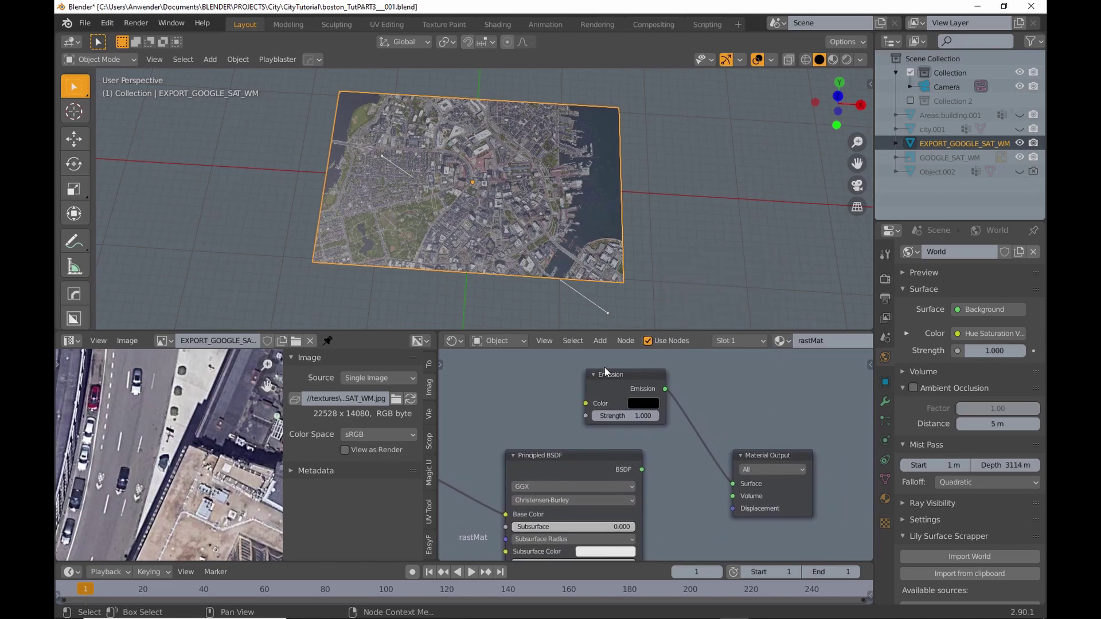
- Switch the viewport to material preview, then unhide and select the Areas:building.001 object
{"action": "left_click", "coordinate": [832, 60]}
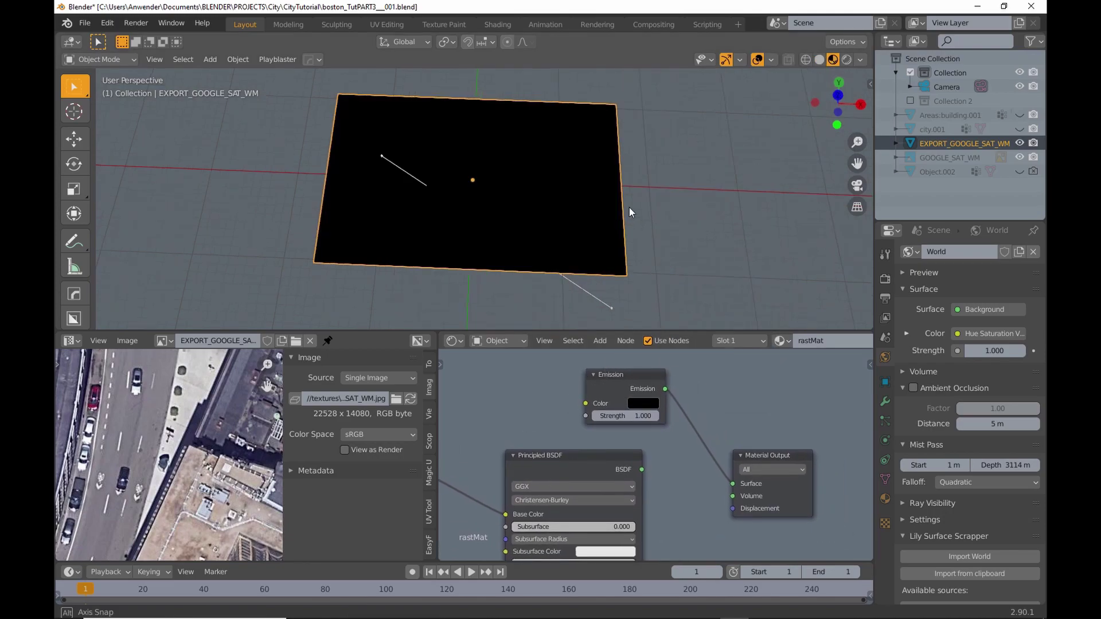
{"action": "left_click", "coordinate": [1023, 117]}
{"action": "left_click", "coordinate": [952, 115]}
- Replace the Principled BSDF in the buildings' material with a white Emission shader connected to the Material Output's Surface
{"action": "left_click", "coordinate": [639, 404]}
{"action": "key", "text": "x"}
{"action": "left_click", "coordinate": [600, 340]}
{"action": "mouse_move", "coordinate": [625, 404]}
{"action": "left_click", "coordinate": [704, 161]}
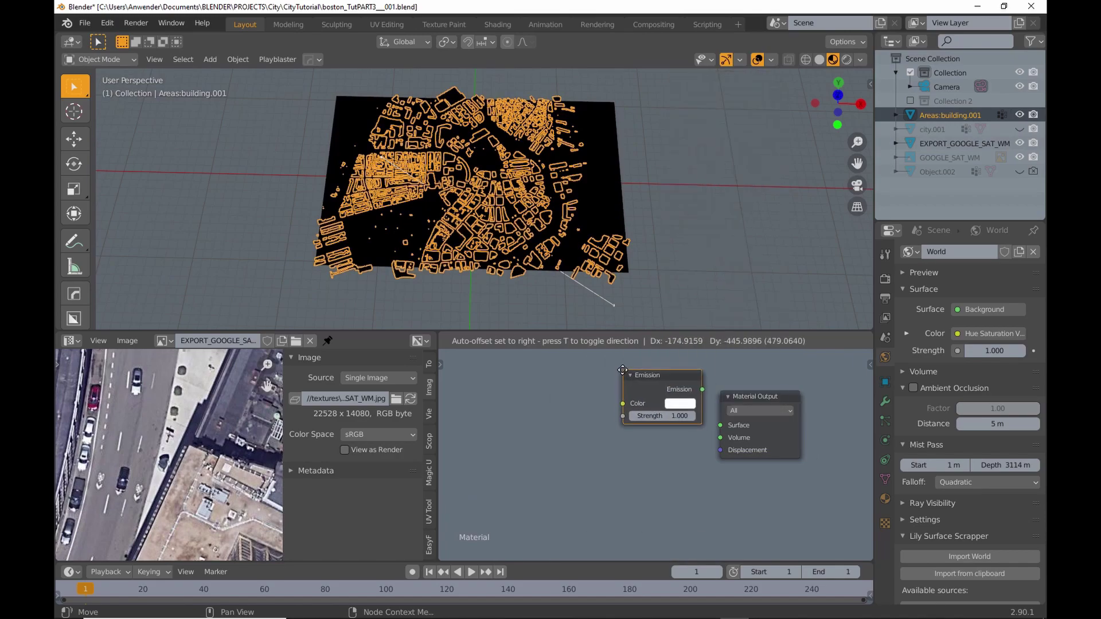
{"action": "left_click", "coordinate": [605, 389]}
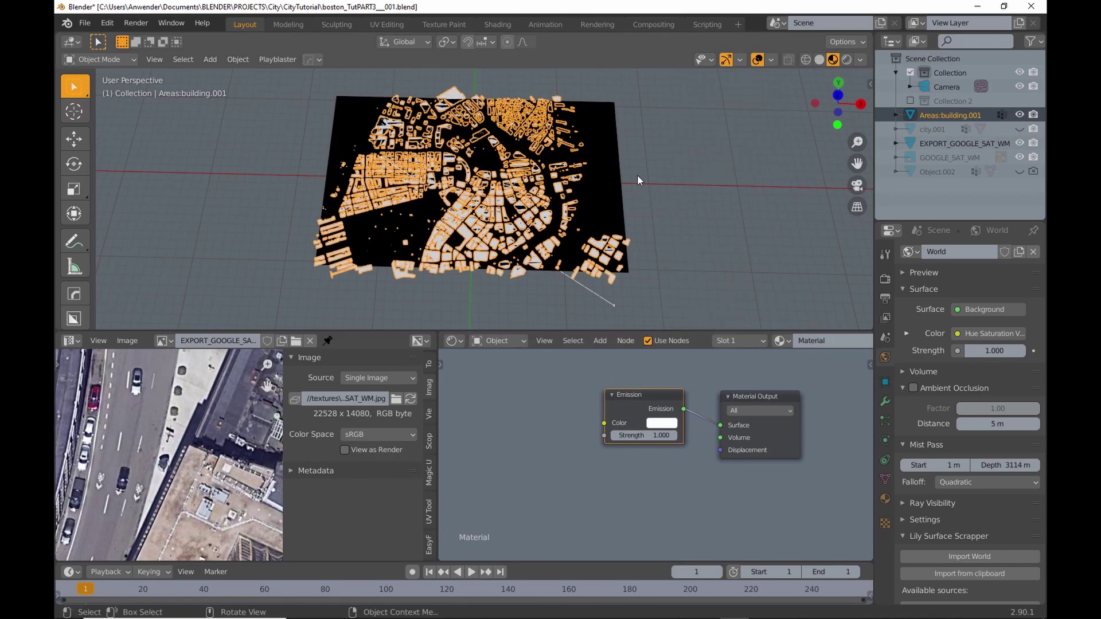
- View the scene from the top, clear the selection and add a new camera
{"action": "key", "text": "KP_7"}
{"action": "left_click", "coordinate": [667, 240]}
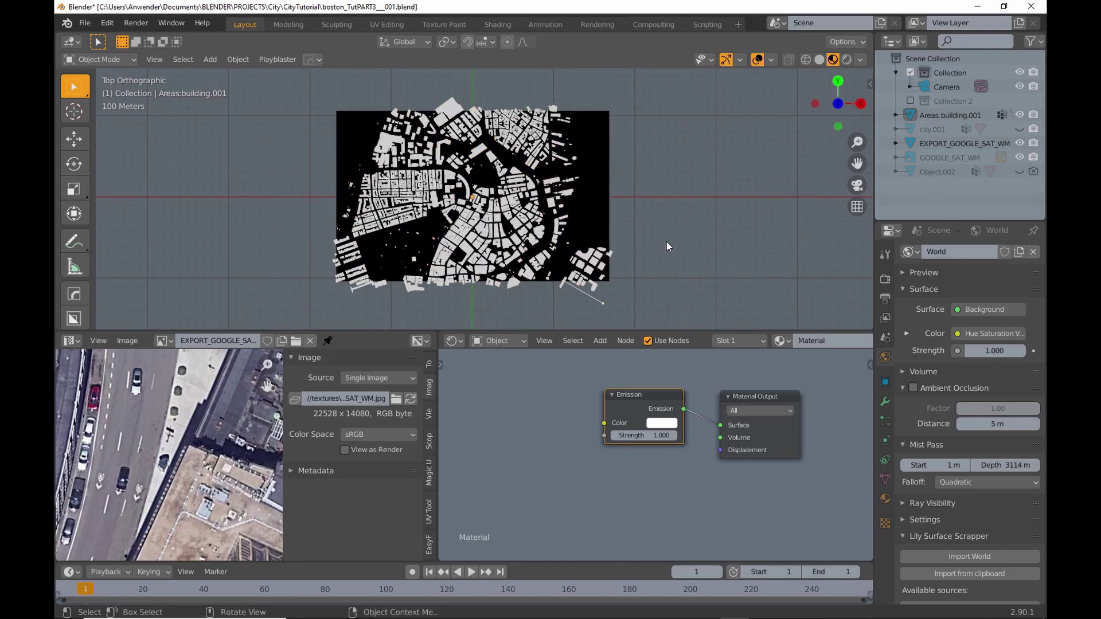
{"action": "left_click", "coordinate": [885, 279]}
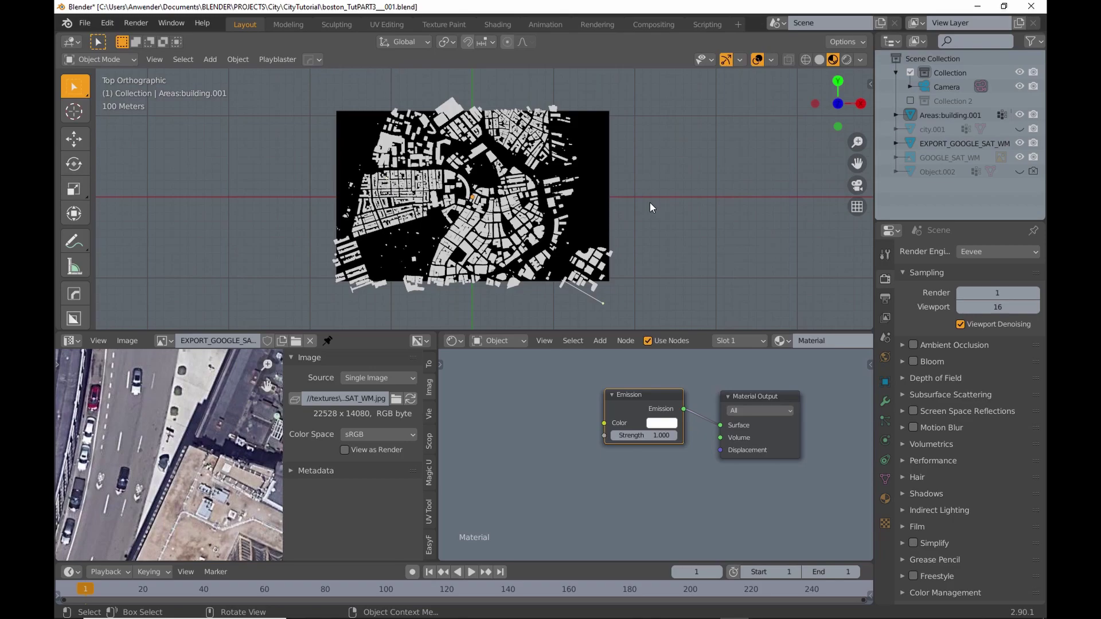
{"action": "key", "text": "shift+a"}
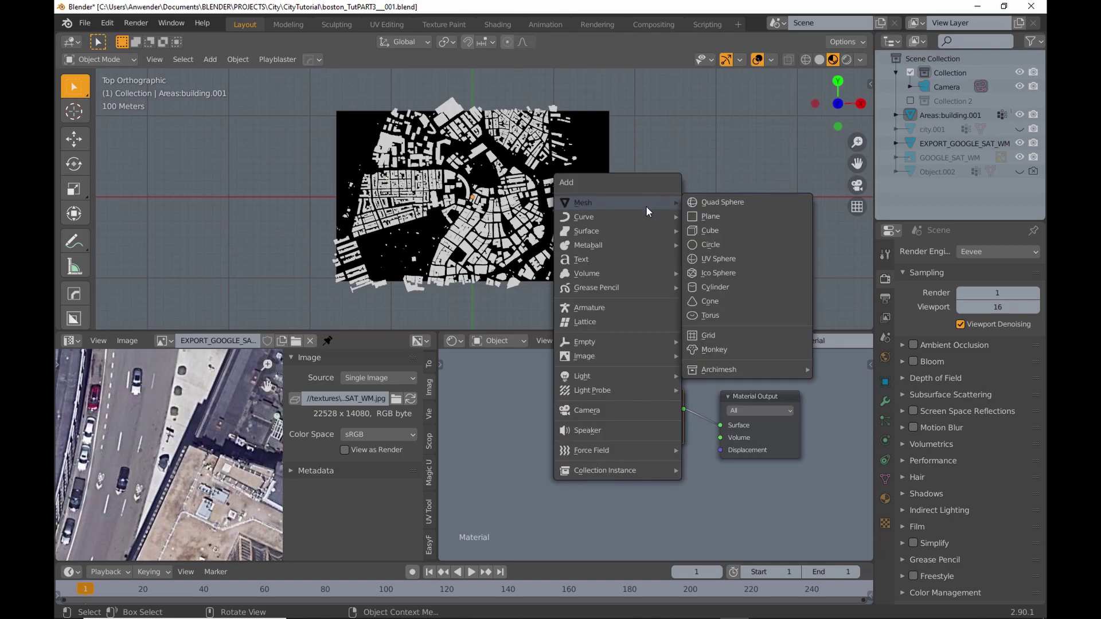
{"action": "left_click", "coordinate": [637, 409]}
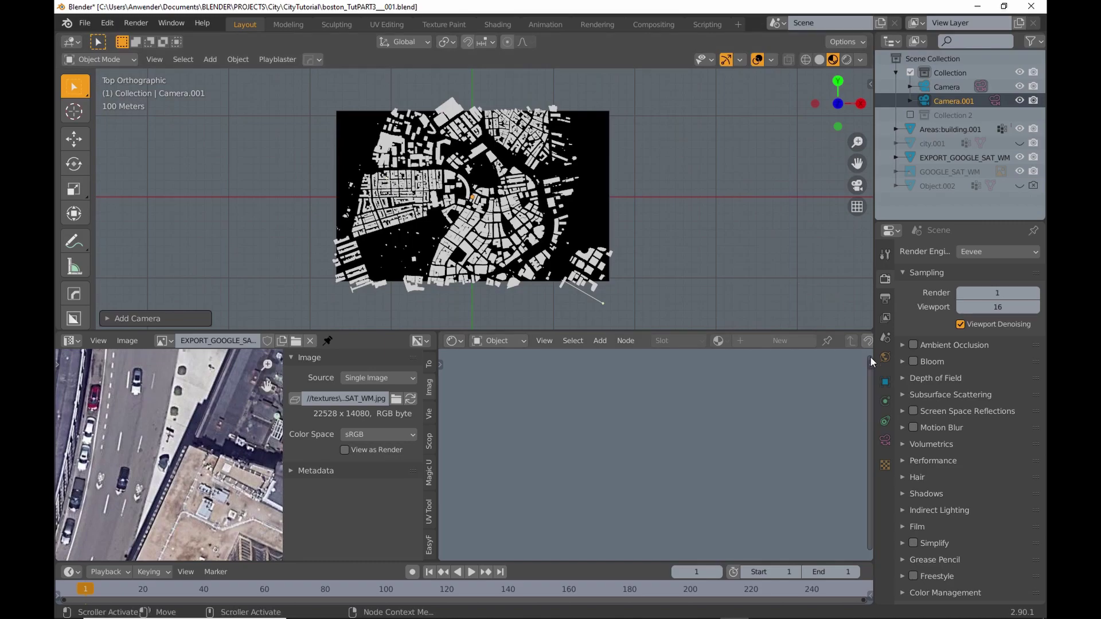
- Open the lens type choices in the new camera's settings
{"action": "left_click", "coordinate": [885, 440]}
{"action": "left_click", "coordinate": [988, 293]}
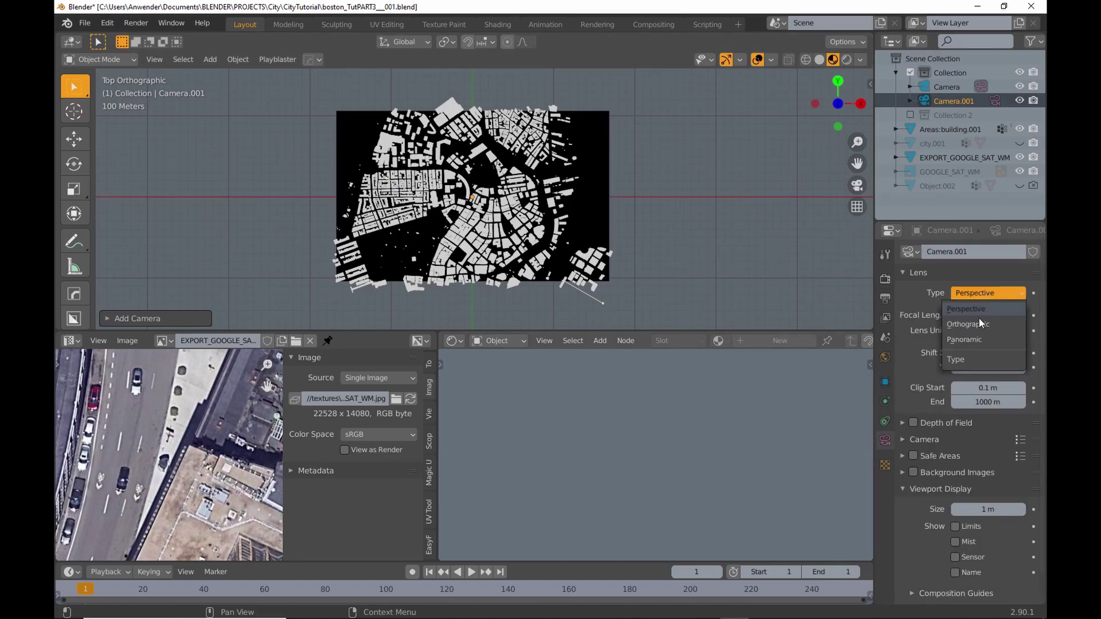
- Make Camera.001 orthographic at 1000 m on Z, with clipping from 0.01 m to 10000 m and a 1000 m display size, and look through it
{"action": "left_click", "coordinate": [981, 307]}
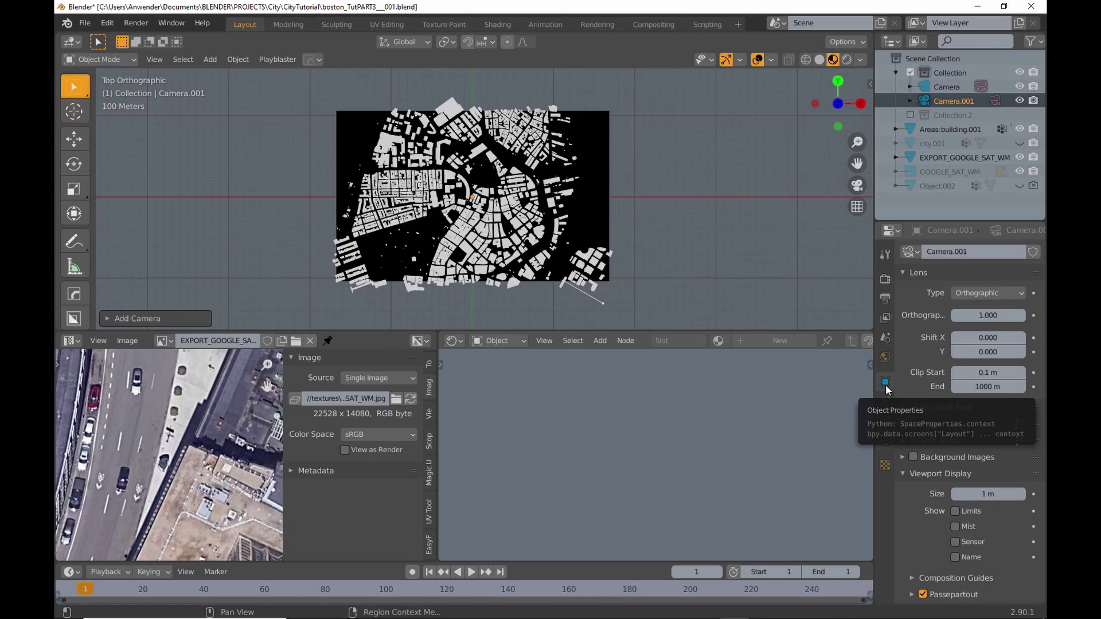
{"action": "left_click", "coordinate": [886, 383]}
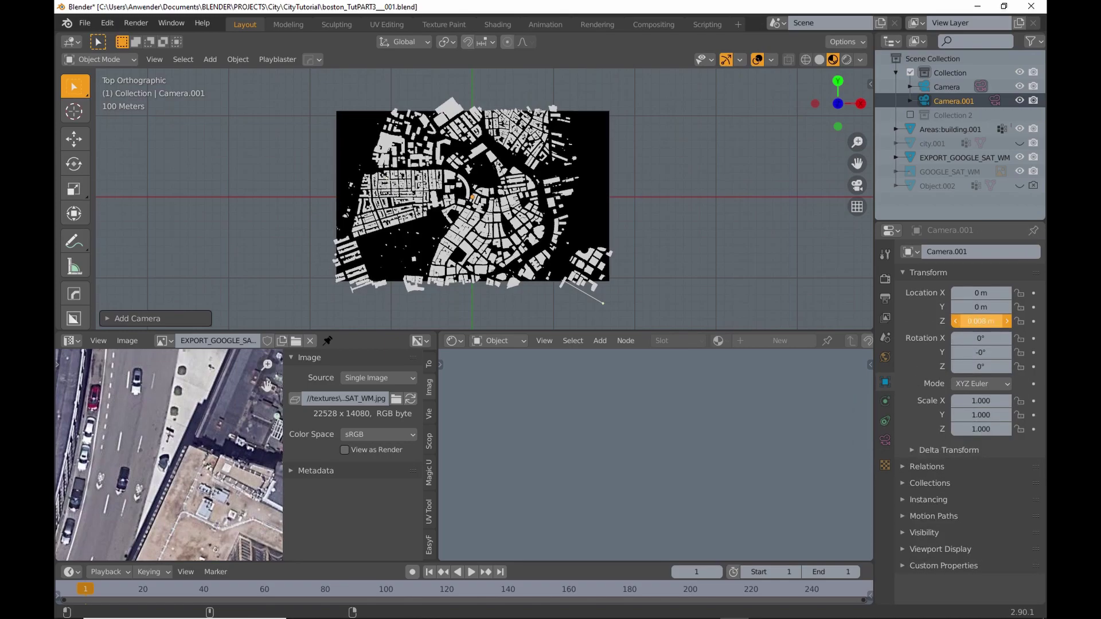
{"action": "key", "text": "KP_0"}
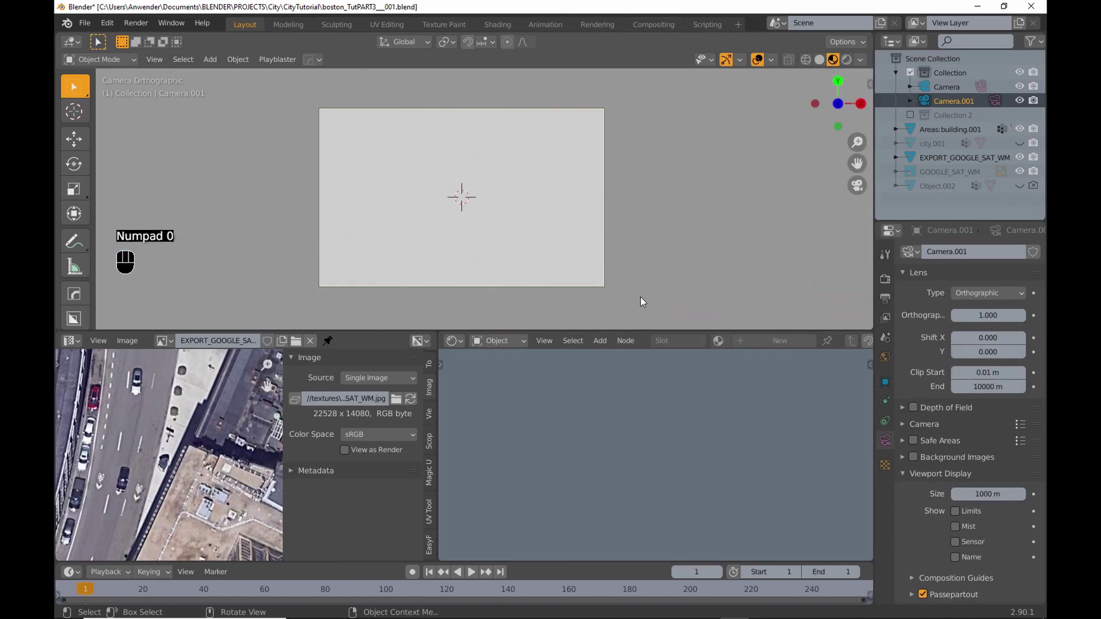
{"action": "scroll", "coordinate": [570, 273], "scroll_direction": "down", "scroll_amount": 4}
{"action": "scroll", "coordinate": [568, 267], "scroll_direction": "up", "scroll_amount": 6}
{"action": "scroll", "coordinate": [567, 267], "scroll_direction": "down", "scroll_amount": 5}
- Set the camera's orthographic scale to 8000, and reduce it to about 3381.2 so the frame fits the map's width
{"action": "left_click", "coordinate": [986, 316]}
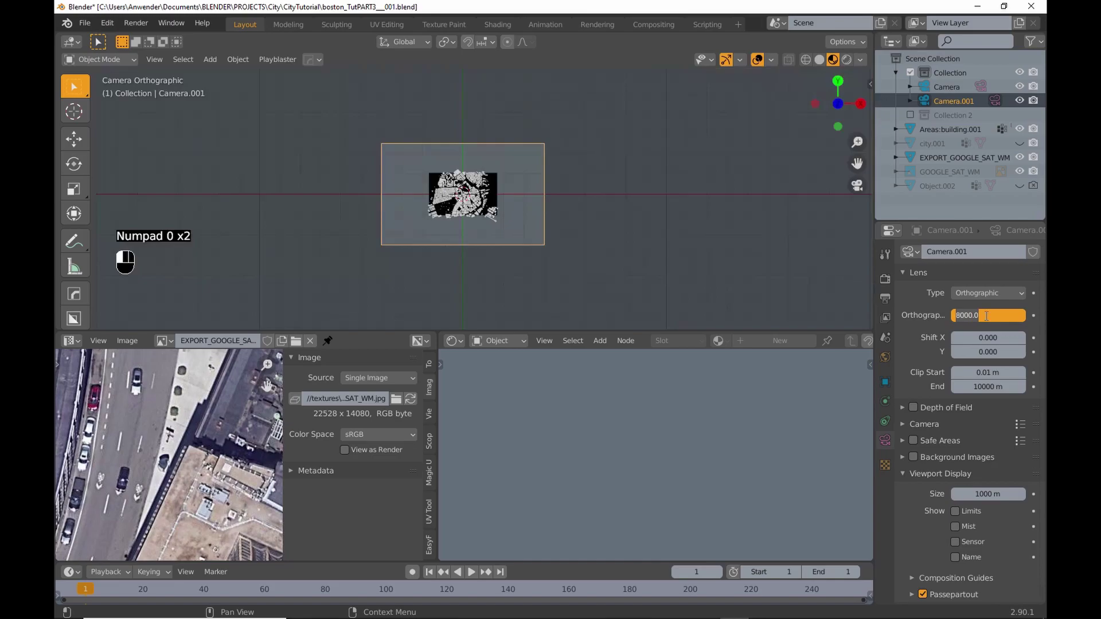
{"action": "key", "text": "Return"}
{"action": "left_click_drag", "start_coordinate": [986, 316], "coordinate": [940, 316]}
{"action": "scroll", "coordinate": [545, 170], "scroll_direction": "up", "scroll_amount": 5}
{"action": "middle_click_drag", "start_coordinate": [684, 143], "coordinate": [497, 219], "text": "shift"}
{"action": "scroll", "coordinate": [497, 219], "scroll_direction": "up", "scroll_amount": 3}
{"action": "middle_click_drag", "start_coordinate": [462, 155], "coordinate": [567, 192], "text": "shift"}
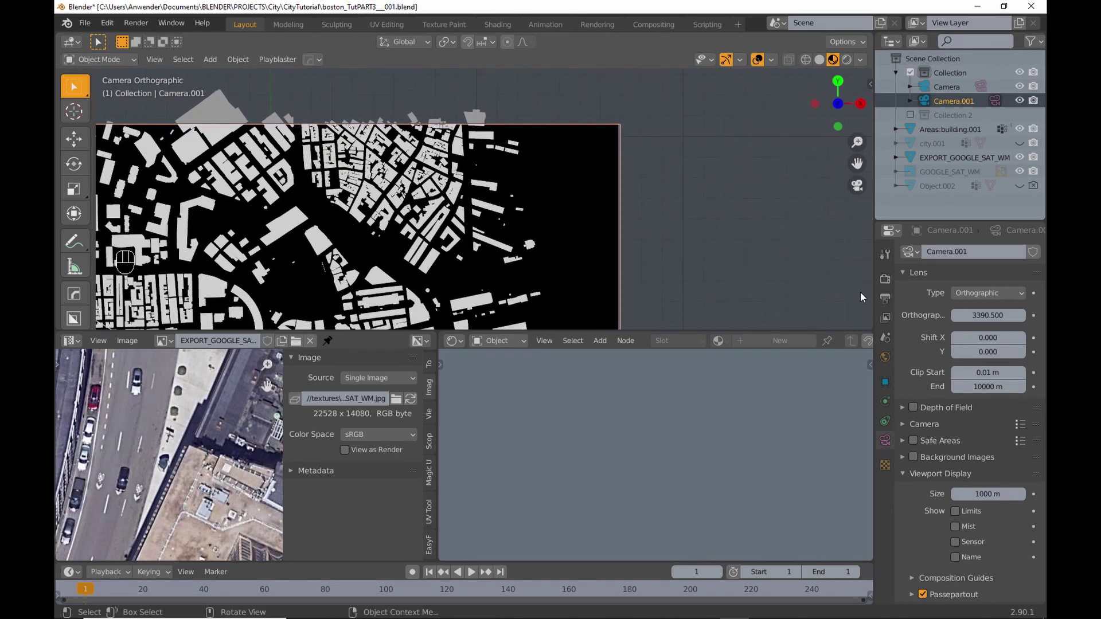
{"action": "left_click_drag", "start_coordinate": [987, 316], "coordinate": [982, 315]}
{"action": "scroll", "coordinate": [558, 253], "scroll_direction": "down", "scroll_amount": 3}
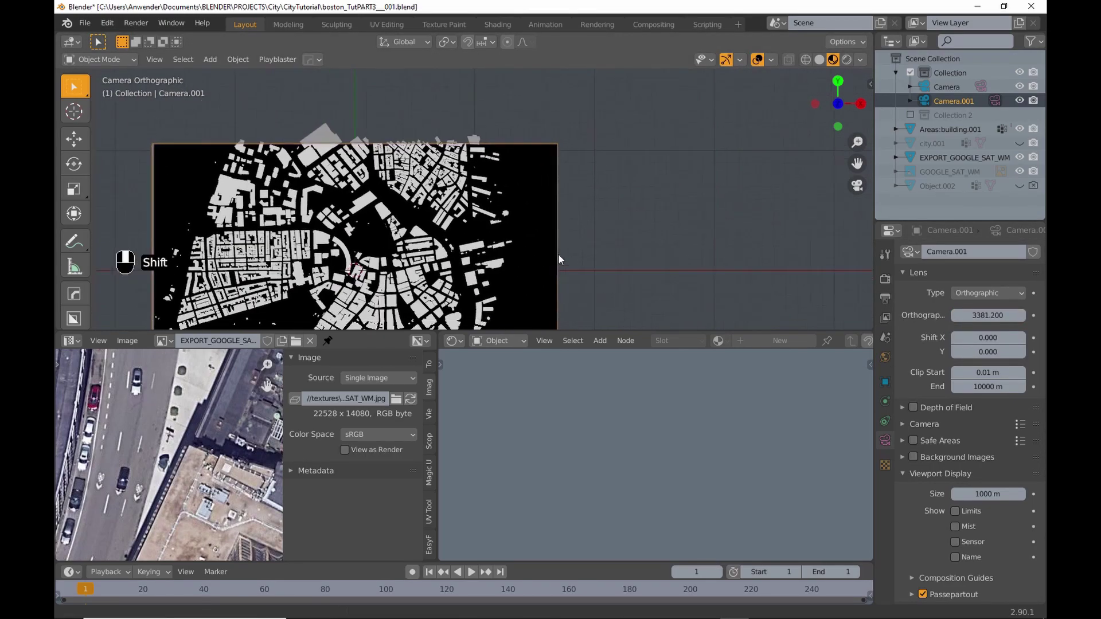
{"action": "middle_click_drag", "start_coordinate": [559, 254], "coordinate": [615, 188], "text": "shift"}
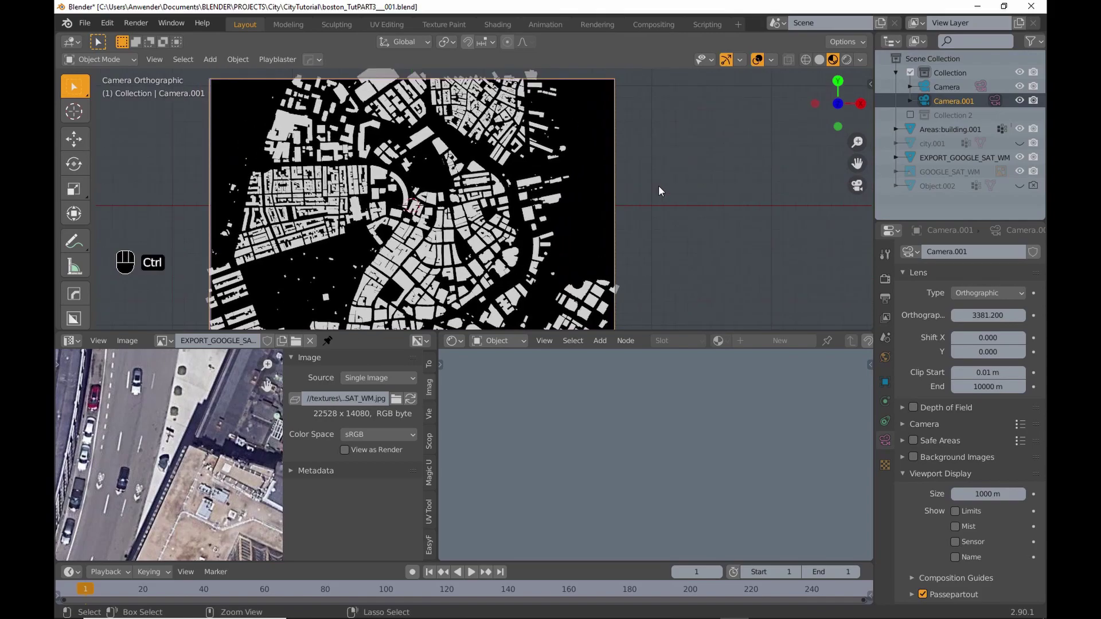
- Lower the camera's Z location to 0.08 m while comparing its frame with the map's edges
{"action": "key", "text": "ctrl+space"}
{"action": "middle_click_drag", "start_coordinate": [711, 334], "coordinate": [773, 303], "text": "shift"}
{"action": "key", "text": "ctrl+space"}
{"action": "left_click", "coordinate": [886, 381]}
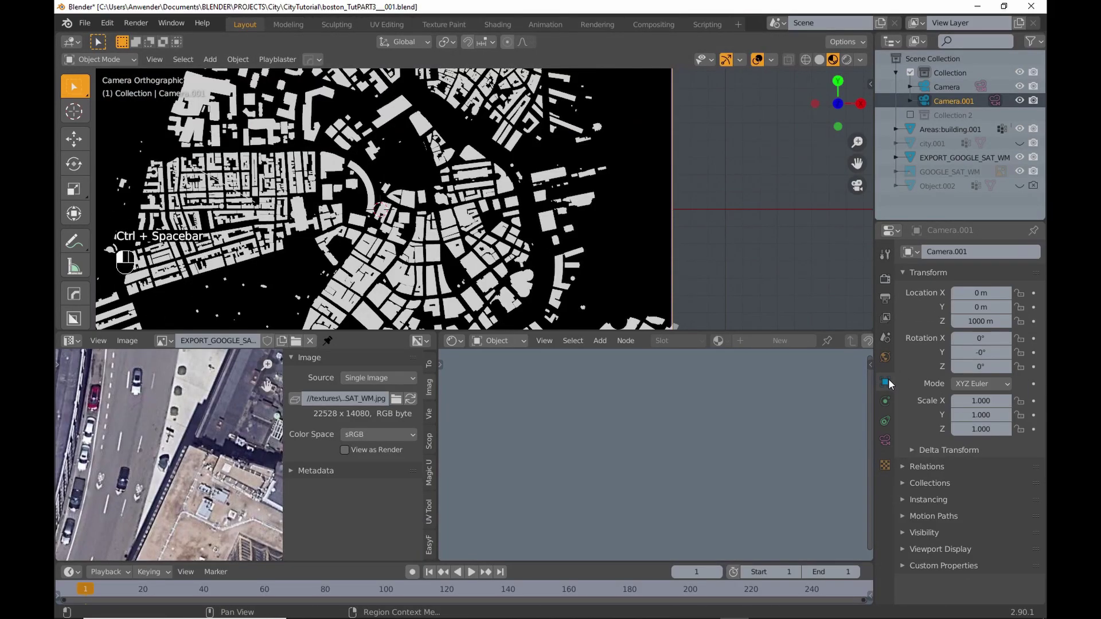
{"action": "left_click", "coordinate": [978, 321]}
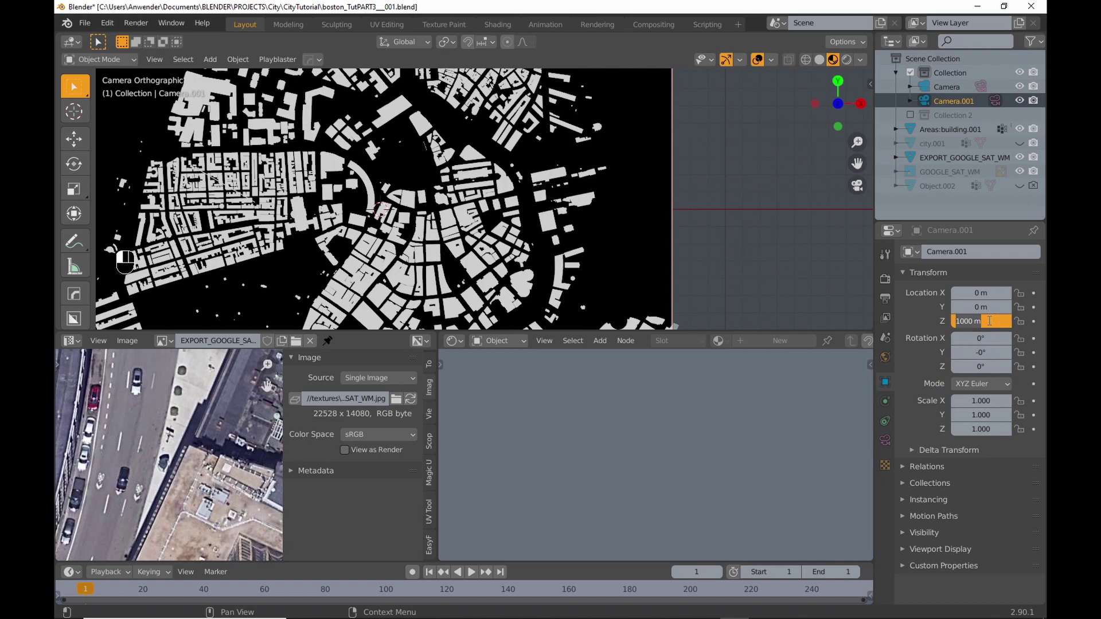
{"action": "middle_click_drag", "start_coordinate": [686, 297], "coordinate": [688, 219], "text": "shift"}
{"action": "mouse_move", "coordinate": [981, 321]}
{"action": "left_mouse_down"}
{"action": "mouse_move", "coordinate": [895, 321]}
{"action": "mouse_move", "coordinate": [967, 321]}
{"action": "left_mouse_up"}
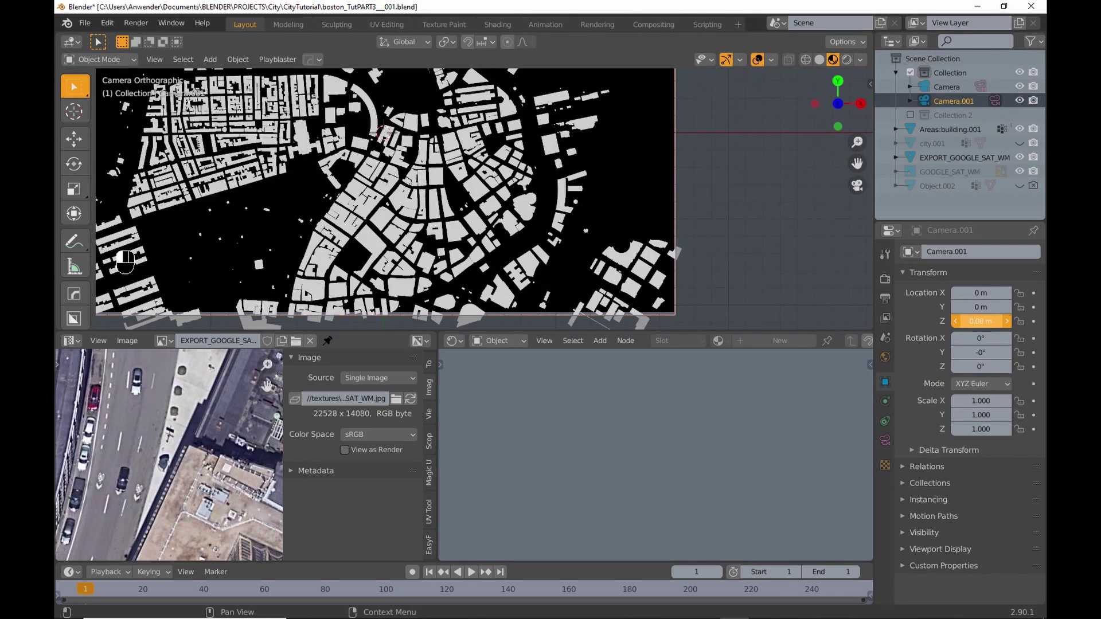
- Shift the camera along Y to about 11.829 m to align its frame with the map's lower edge
{"action": "scroll", "coordinate": [673, 243], "scroll_direction": "down", "scroll_amount": 2}
{"action": "middle_click_drag", "start_coordinate": [673, 220], "coordinate": [781, 269], "text": "shift"}
{"action": "left_click_drag", "start_coordinate": [981, 307], "coordinate": [1006, 307]}
{"action": "middle_click_drag", "start_coordinate": [730, 138], "coordinate": [748, 224]}
{"action": "key", "text": "KP_0"}
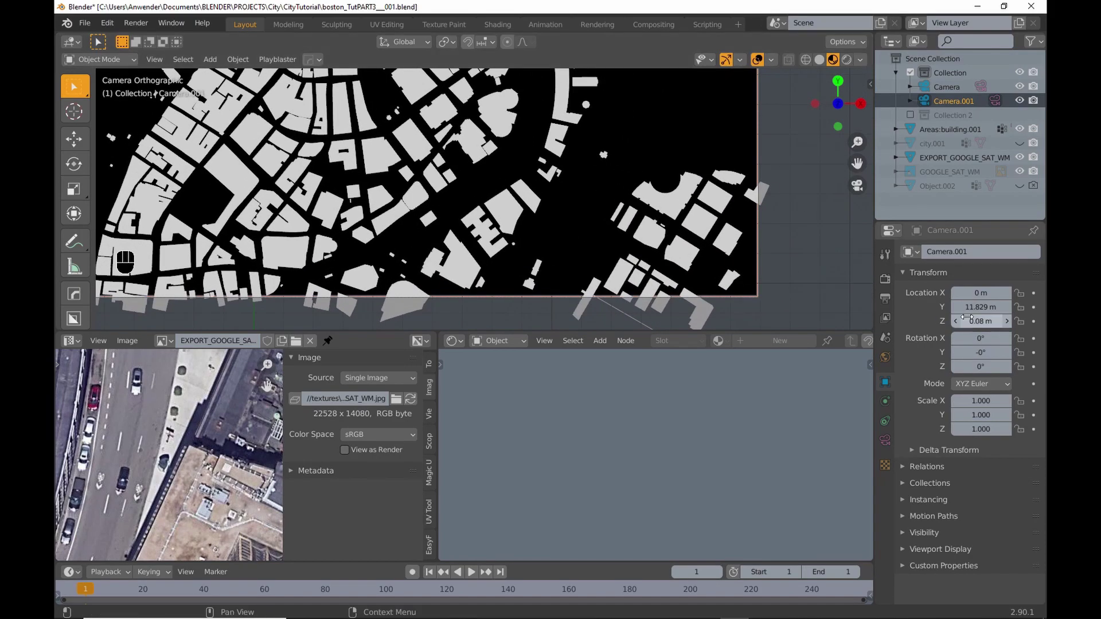
- Fine-tune the camera's orthographic scale and move it to about 14.249 m on Y so the frame matches the map plane
{"action": "left_click", "coordinate": [885, 440]}
{"action": "left_click_drag", "start_coordinate": [988, 315], "coordinate": [1032, 307]}
{"action": "left_click", "coordinate": [885, 383]}
{"action": "scroll", "coordinate": [689, 229], "scroll_direction": "down", "scroll_amount": 3}
{"action": "middle_click_drag", "start_coordinate": [688, 92], "coordinate": [689, 276], "text": "shift"}
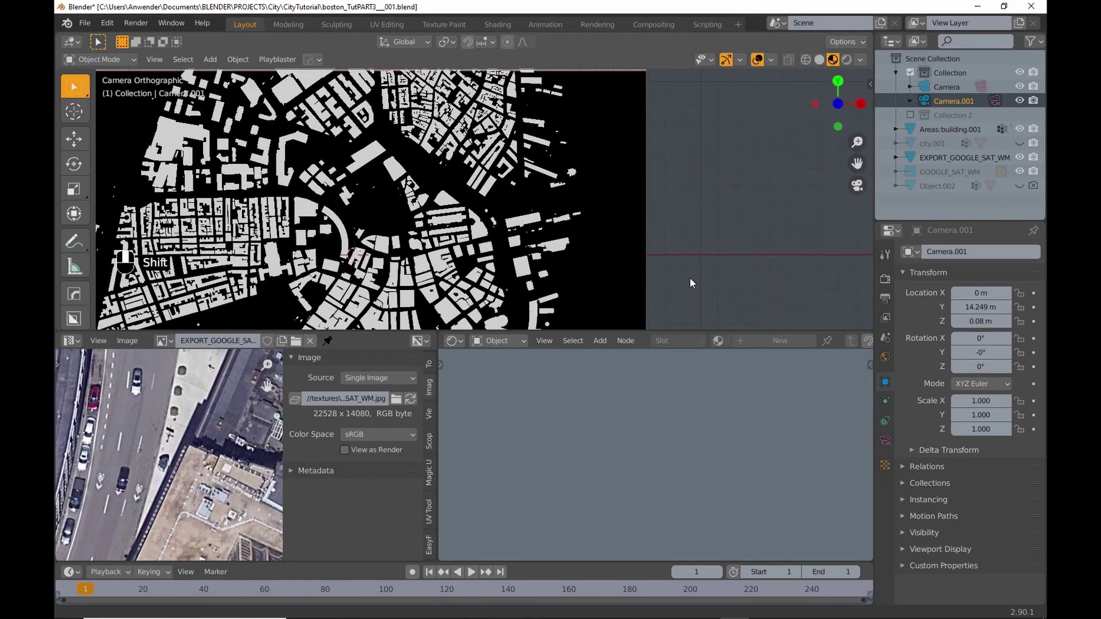
{"action": "middle_click_drag", "start_coordinate": [656, 154], "coordinate": [680, 264], "text": "shift"}
{"action": "scroll", "coordinate": [678, 247], "scroll_direction": "up", "scroll_amount": 2}
{"action": "scroll", "coordinate": [677, 234], "scroll_direction": "down", "scroll_amount": 3}
{"action": "middle_click_drag", "start_coordinate": [615, 274], "coordinate": [696, 175], "text": "shift"}
{"action": "scroll", "coordinate": [710, 133], "scroll_direction": "down", "scroll_amount": 3}
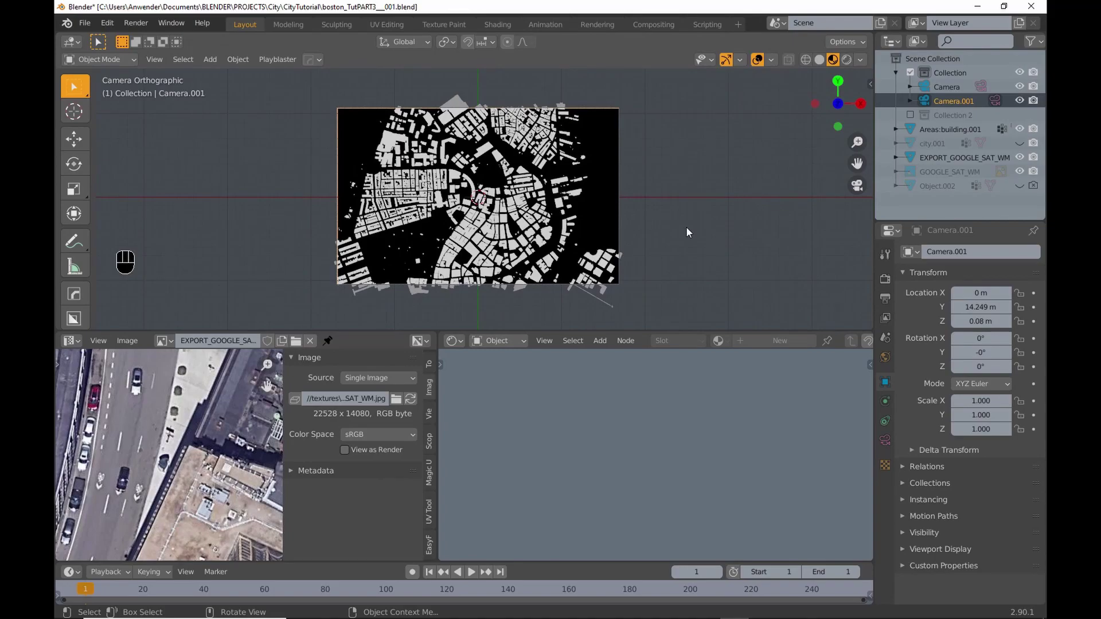
- Render the top-down building map through the camera and inspect the whole image
{"action": "key", "text": "F12"}
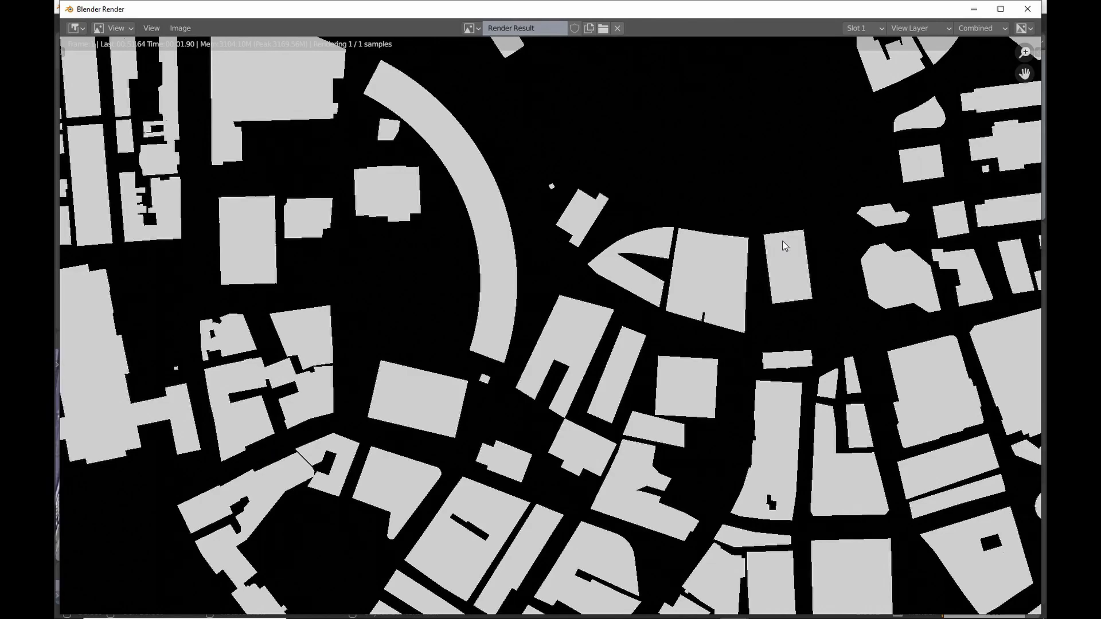
{"action": "scroll", "coordinate": [784, 243], "scroll_direction": "down", "scroll_amount": 12}
{"action": "scroll", "coordinate": [783, 243], "scroll_direction": "up", "scroll_amount": 7}
- Save the render as a PNG image named buildingsMap in the TexturesTut folder
{"action": "left_click", "coordinate": [180, 28]}
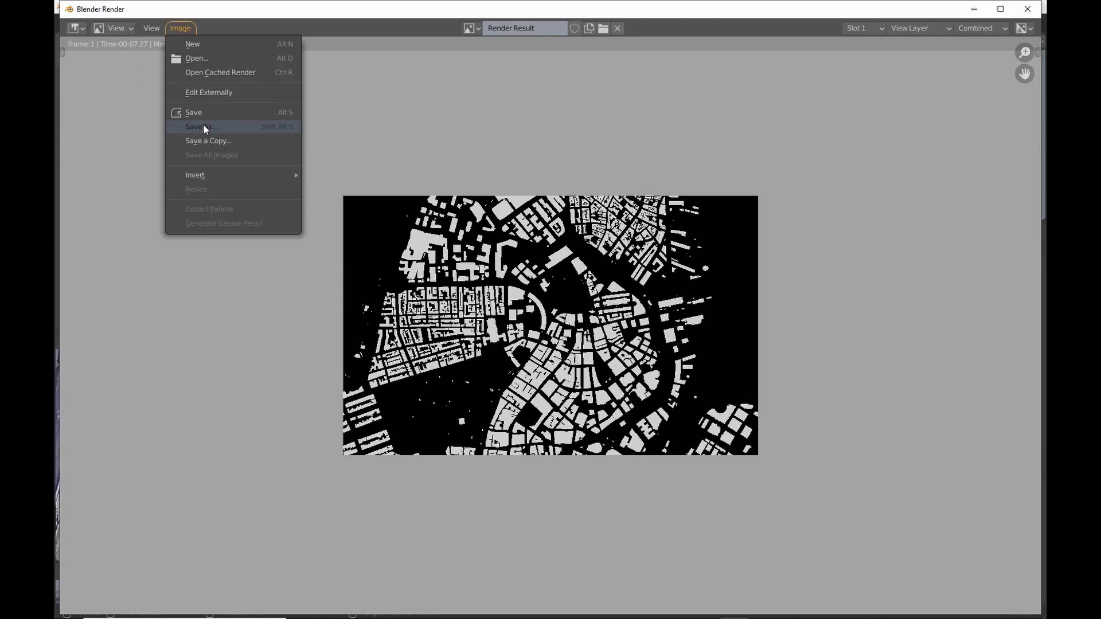
{"action": "left_click", "coordinate": [203, 122]}
{"action": "double_click", "coordinate": [327, 143]}
{"action": "double_click", "coordinate": [327, 143]}
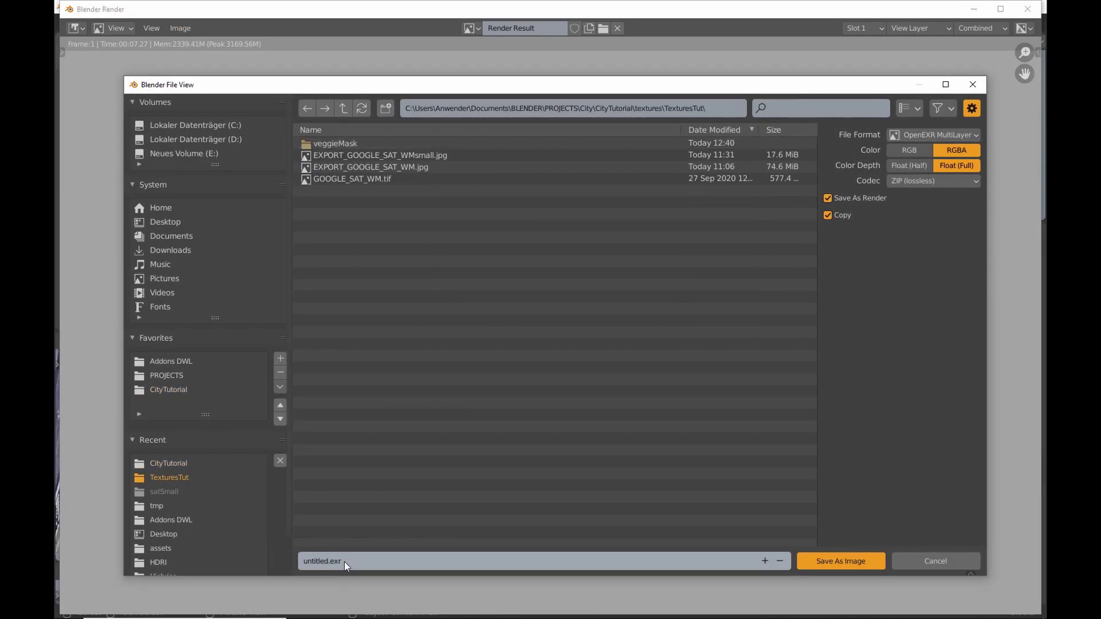
{"action": "left_click", "coordinate": [957, 136]}
{"action": "left_click", "coordinate": [840, 203]}
{"action": "left_click", "coordinate": [404, 559]}
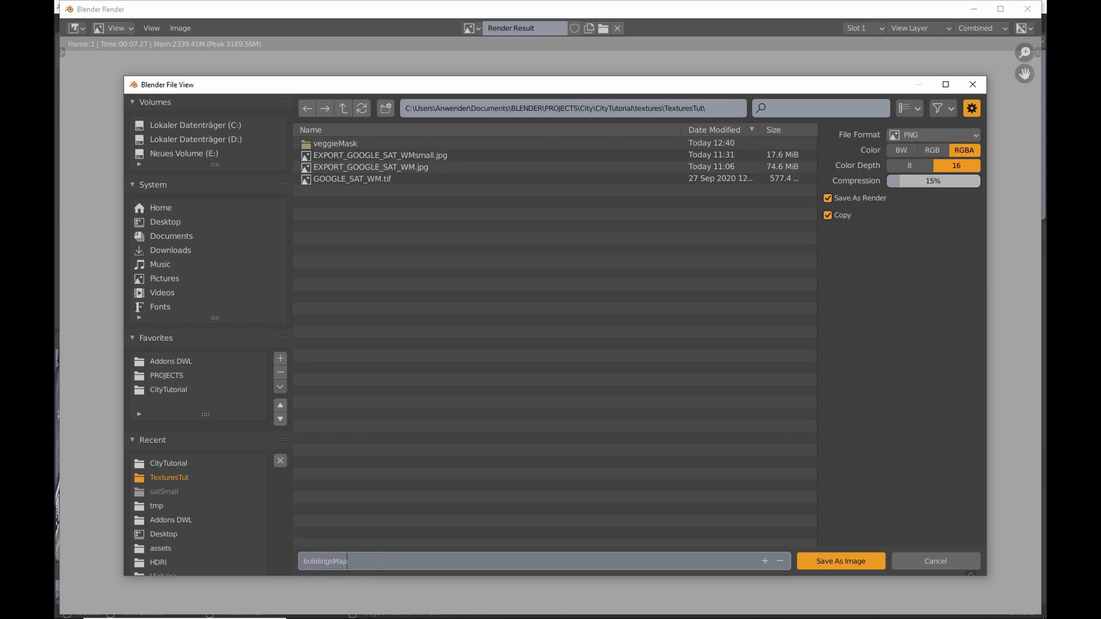
{"action": "key", "text": "Return"}
- Close the render result and save the project incrementally as boston_TutPART3__002.blend
{"action": "left_click", "coordinate": [1027, 9]}
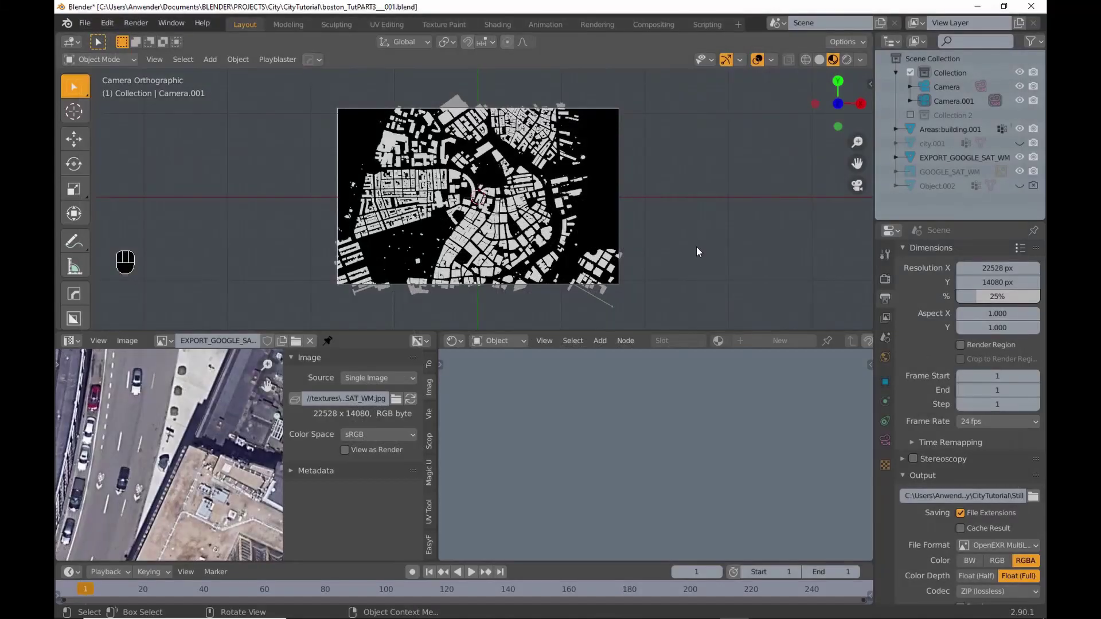
{"action": "key", "text": "ctrl+alt+s"}
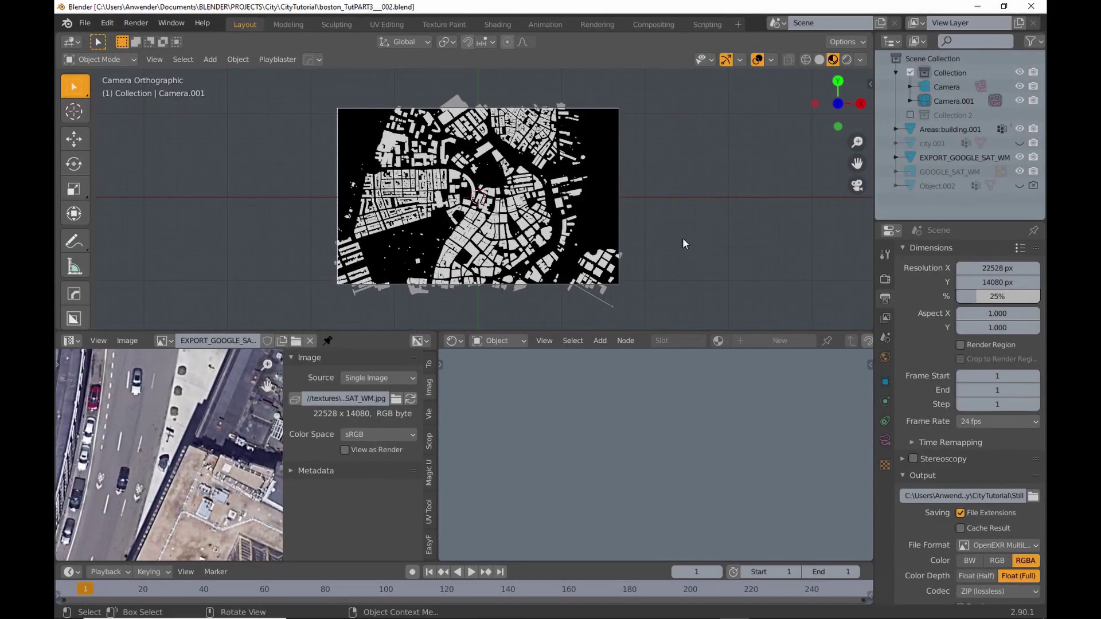
- Hide Areas:building.001, delete the node that blackens the EXPORT_GOOGLE_SAT_WM plane's material, and reconnect its Principled BSDF to the material output
{"action": "left_click", "coordinate": [1019, 129]}
{"action": "left_click", "coordinate": [593, 235]}
{"action": "key", "text": "x"}
{"action": "left_click_drag", "start_coordinate": [642, 469], "coordinate": [733, 483]}
{"action": "scroll", "coordinate": [647, 441], "scroll_direction": "down", "scroll_amount": 2}
{"action": "middle_click_drag", "start_coordinate": [646, 444], "coordinate": [708, 373]}
{"action": "scroll", "coordinate": [683, 465], "scroll_direction": "down", "scroll_amount": 3}
{"action": "middle_click_drag", "start_coordinate": [682, 476], "coordinate": [738, 446]}
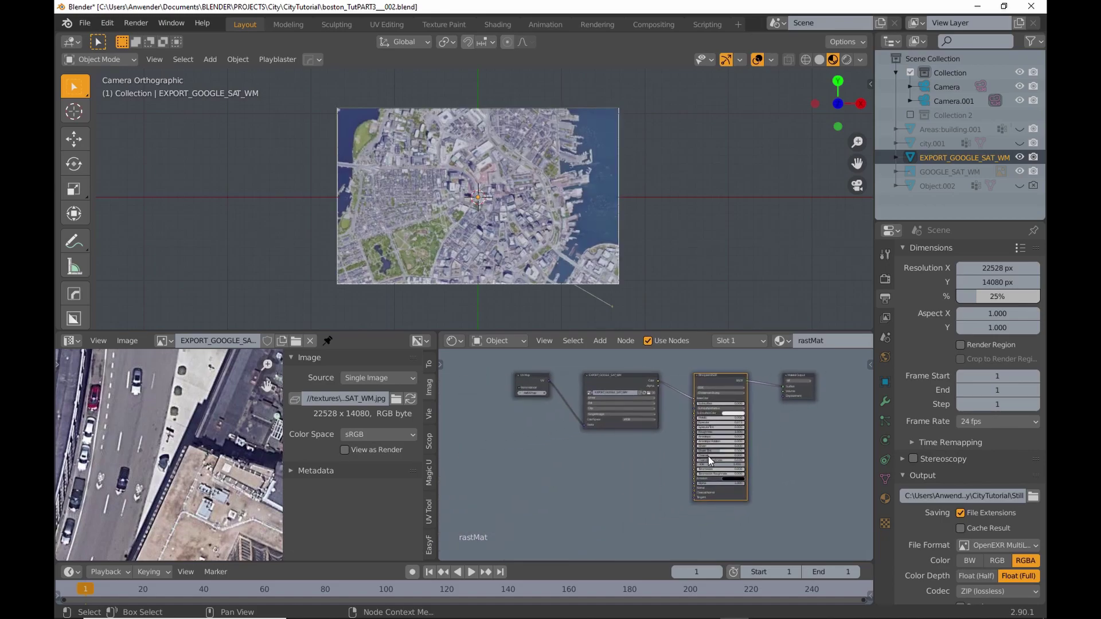
- Bring MaskVeggie0001.png from the veggieMask folder in File Explorer into the rastMat material as an image texture node
{"action": "left_click", "coordinate": [359, 608]}
{"action": "left_click_drag", "start_coordinate": [560, 173], "coordinate": [368, 112]}
{"action": "left_click_drag", "start_coordinate": [258, 344], "coordinate": [401, 269]}
{"action": "left_click_drag", "start_coordinate": [404, 261], "coordinate": [544, 473]}
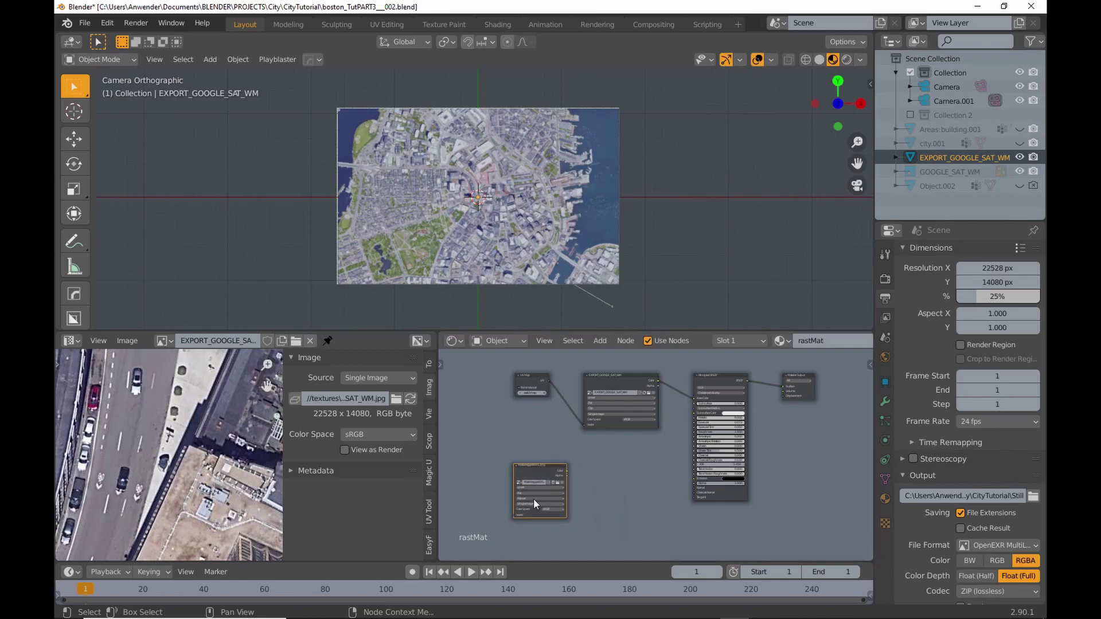
{"action": "scroll", "coordinate": [470, 495], "scroll_direction": "up", "scroll_amount": 5}
{"action": "middle_click_drag", "start_coordinate": [469, 496], "coordinate": [547, 465]}
{"action": "scroll", "coordinate": [616, 457], "scroll_direction": "up", "scroll_amount": 2}
- Bring buildingsMap.png from File Explorer into rastMat as an image texture node, and place it below the vegetation mask
{"action": "left_click", "coordinate": [359, 608]}
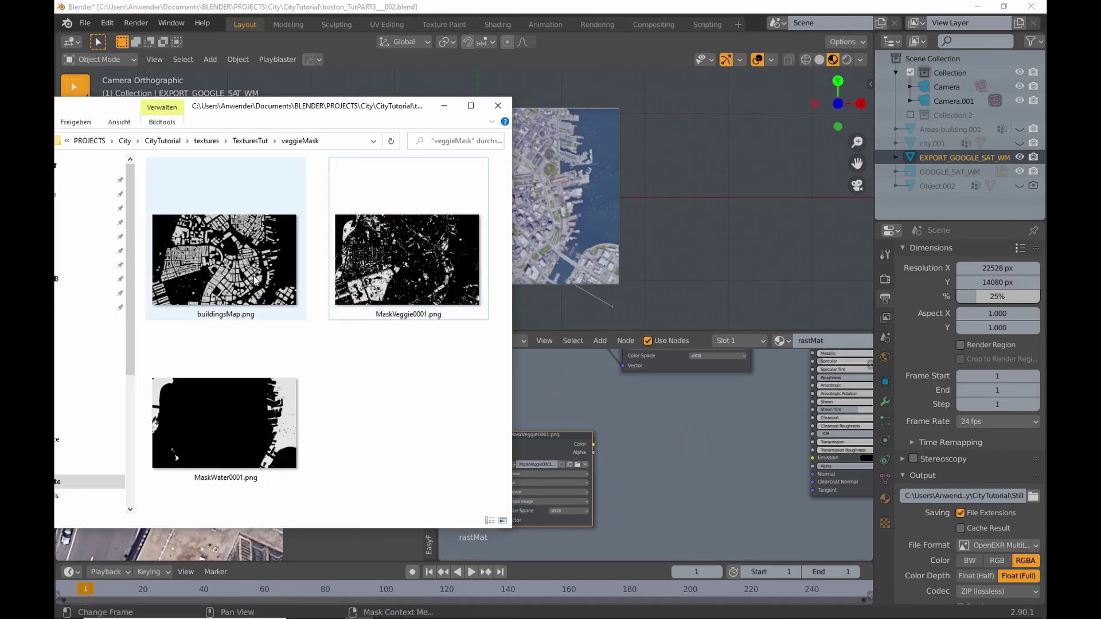
{"action": "left_click_drag", "start_coordinate": [253, 253], "coordinate": [670, 506]}
{"action": "left_click", "coordinate": [446, 105]}
{"action": "scroll", "coordinate": [670, 487], "scroll_direction": "down", "scroll_amount": 2}
{"action": "middle_click_drag", "start_coordinate": [691, 503], "coordinate": [640, 428]}
{"action": "left_click_drag", "start_coordinate": [645, 429], "coordinate": [544, 475]}
- Preview the vegetation mask node and the buildingsMap node in turn on the plane
{"action": "middle_click_drag", "start_coordinate": [533, 381], "coordinate": [557, 409]}
{"action": "left_click_drag", "start_coordinate": [555, 407], "coordinate": [572, 404]}
{"action": "left_click", "coordinate": [572, 404], "text": "ctrl+shift"}
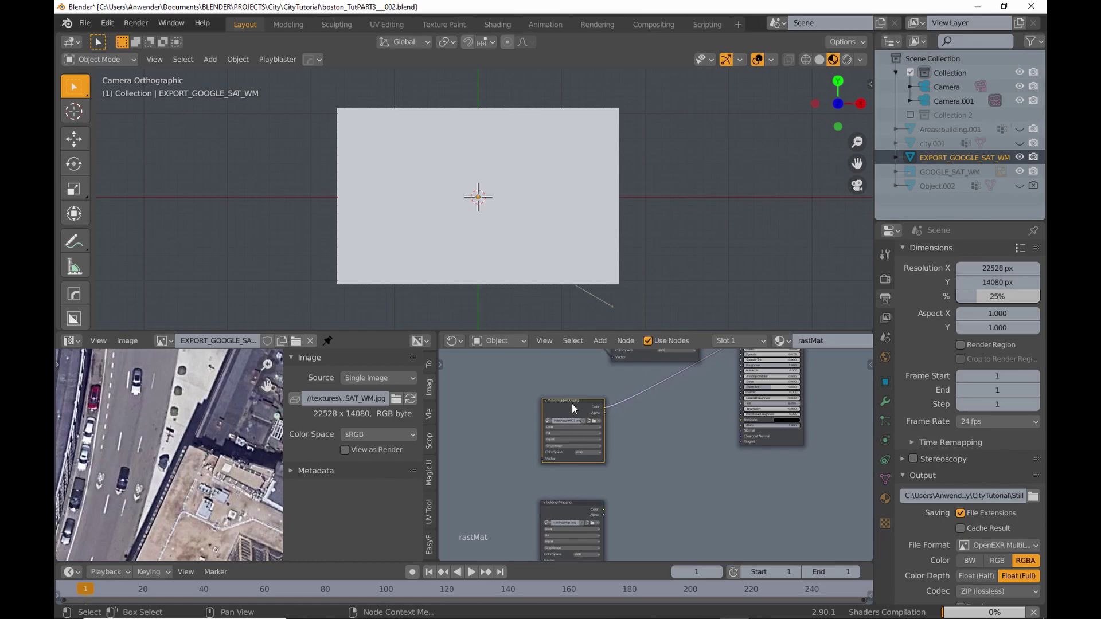
{"action": "left_click", "coordinate": [570, 504], "text": "ctrl+shift"}
{"action": "middle_click_drag", "start_coordinate": [625, 461], "coordinate": [597, 440]}
- Add a MixRGB node, connecting the vegetation mask's color to Color1 and buildingsMap's color to Color2
{"action": "left_click", "coordinate": [599, 340]}
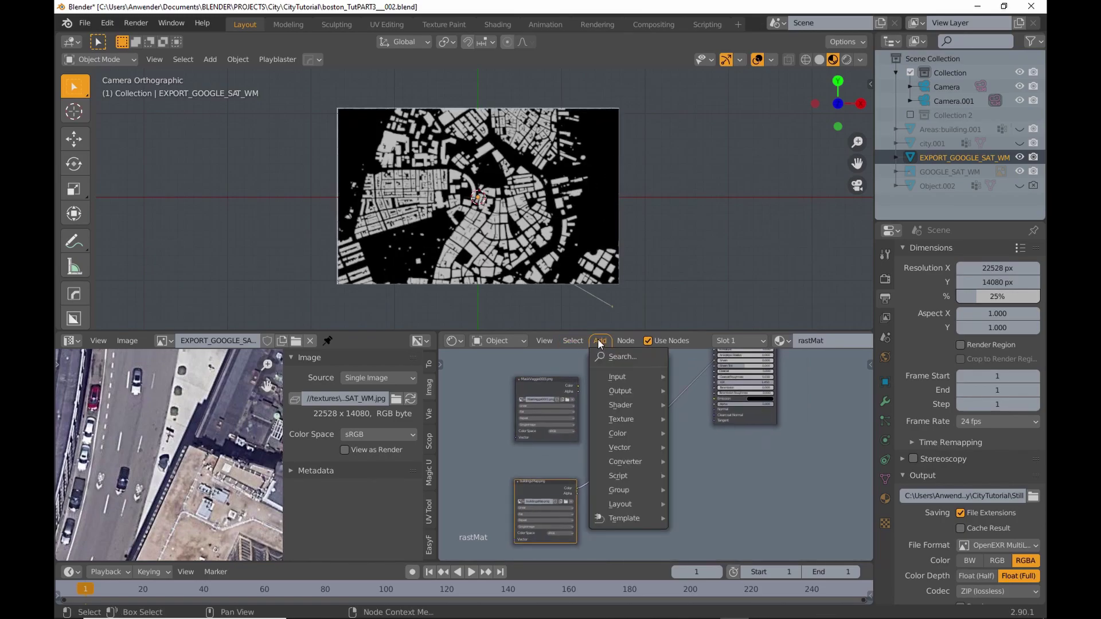
{"action": "mouse_move", "coordinate": [635, 432]}
{"action": "left_click", "coordinate": [717, 510]}
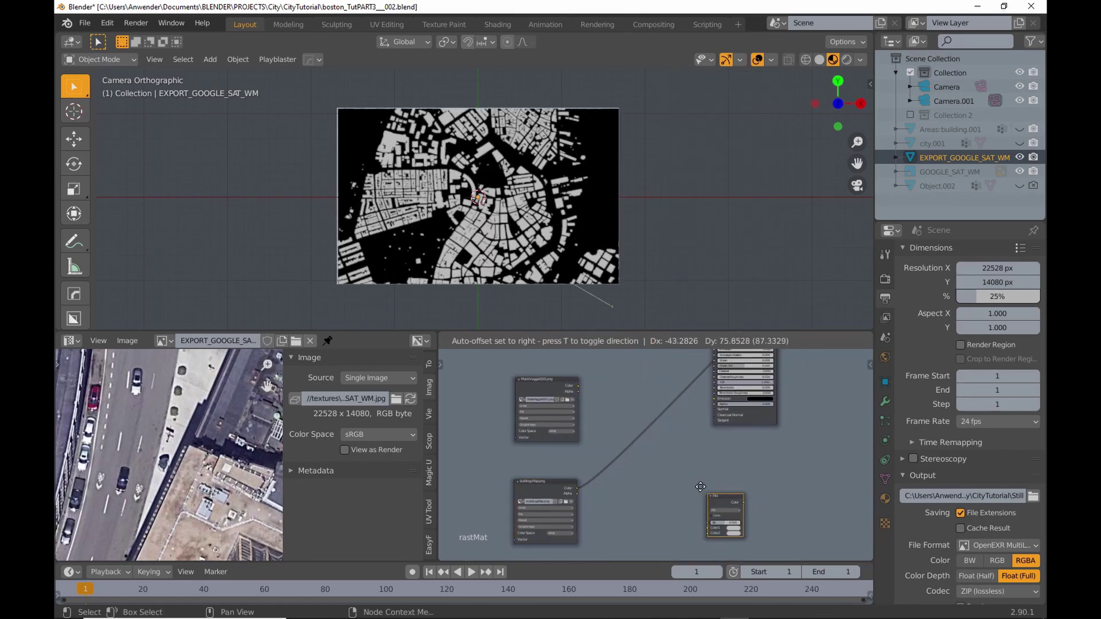
{"action": "left_click", "coordinate": [594, 380]}
{"action": "scroll", "coordinate": [587, 444], "scroll_direction": "up", "scroll_amount": 2}
{"action": "middle_click_drag", "start_coordinate": [588, 445], "coordinate": [616, 432]}
{"action": "left_click_drag", "start_coordinate": [595, 363], "coordinate": [619, 403]}
{"action": "left_click_drag", "start_coordinate": [594, 483], "coordinate": [619, 410]}
- Set the mix node's blending mode to Subtract and its factor to 1.000
{"action": "scroll", "coordinate": [635, 367], "scroll_direction": "up", "scroll_amount": 2}
{"action": "left_click", "coordinate": [662, 413]}
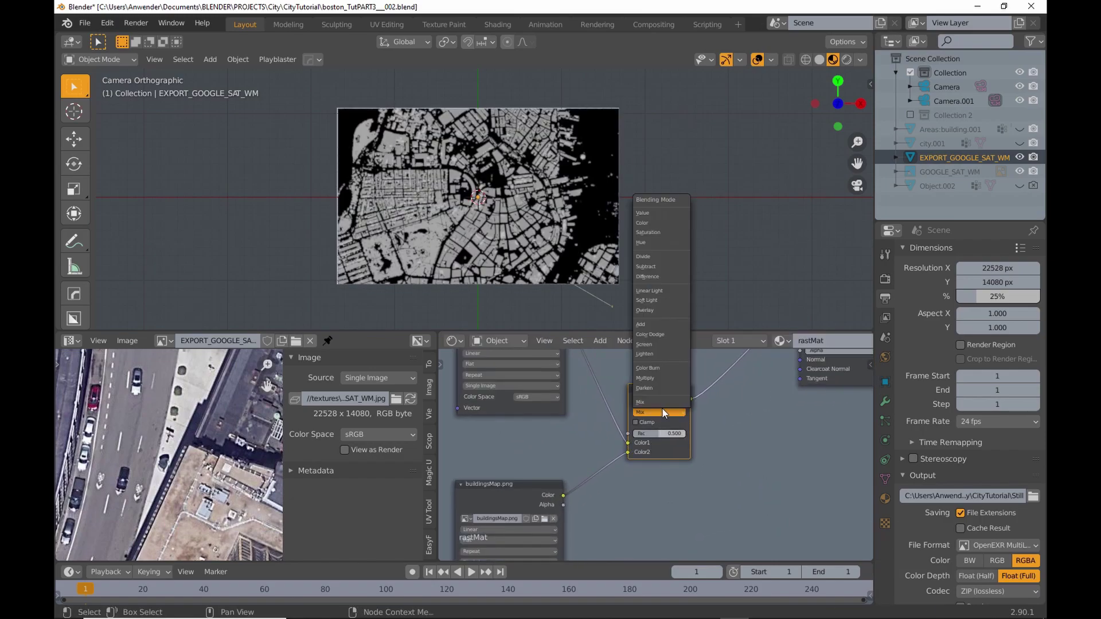
{"action": "left_click", "coordinate": [662, 266]}
{"action": "left_click_drag", "start_coordinate": [659, 436], "coordinate": [685, 435]}
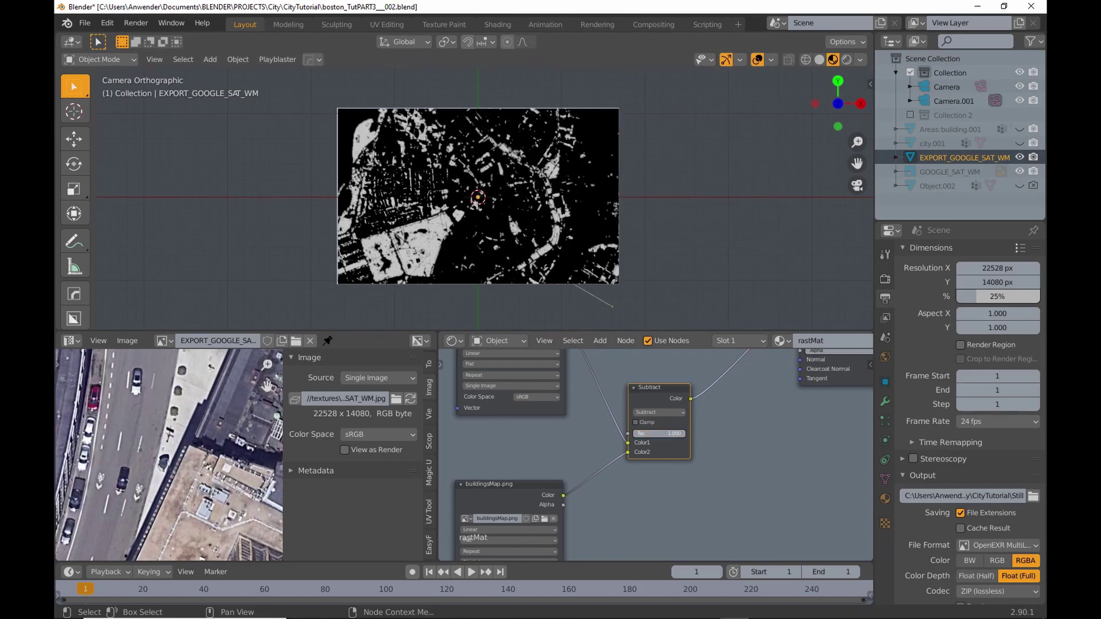
- Move the two mask image nodes away from the Subtract node to make room between them
{"action": "middle_click_drag", "start_coordinate": [567, 438], "coordinate": [637, 448]}
{"action": "scroll", "coordinate": [637, 449], "scroll_direction": "down", "scroll_amount": 6}
{"action": "left_click_drag", "start_coordinate": [600, 375], "coordinate": [581, 378]}
{"action": "left_click_drag", "start_coordinate": [607, 475], "coordinate": [559, 459]}
{"action": "left_click", "coordinate": [560, 379]}
{"action": "left_click_drag", "start_coordinate": [560, 379], "coordinate": [529, 383]}
- Insert a ColorRamp node on the link between buildingsMap and the Subtract node
{"action": "left_click", "coordinate": [600, 341]}
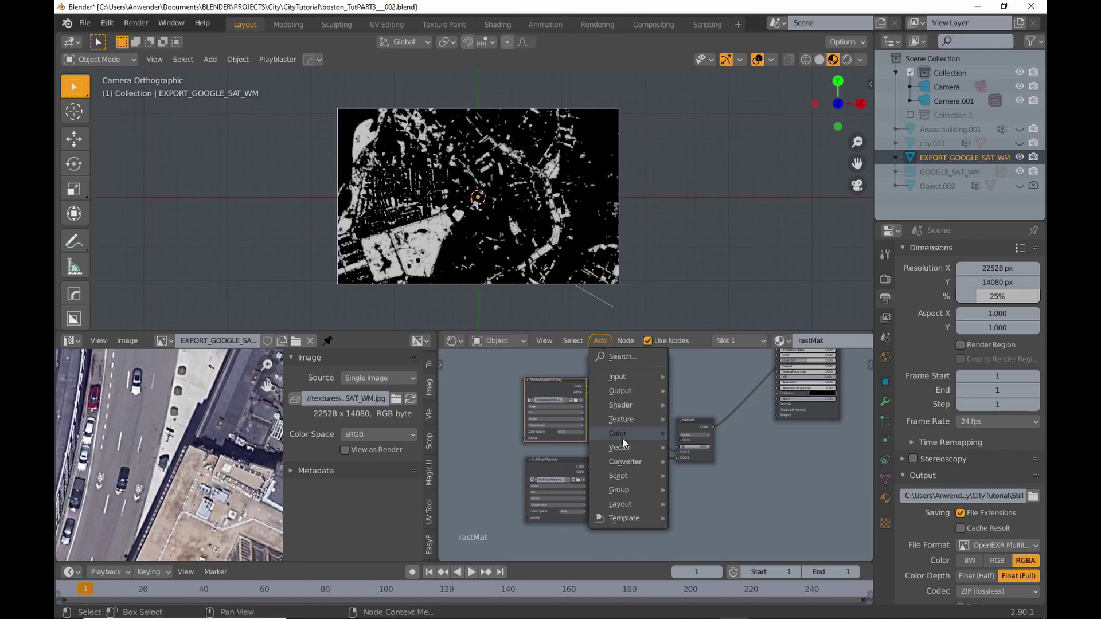
{"action": "mouse_move", "coordinate": [621, 453]}
{"action": "left_click", "coordinate": [718, 277]}
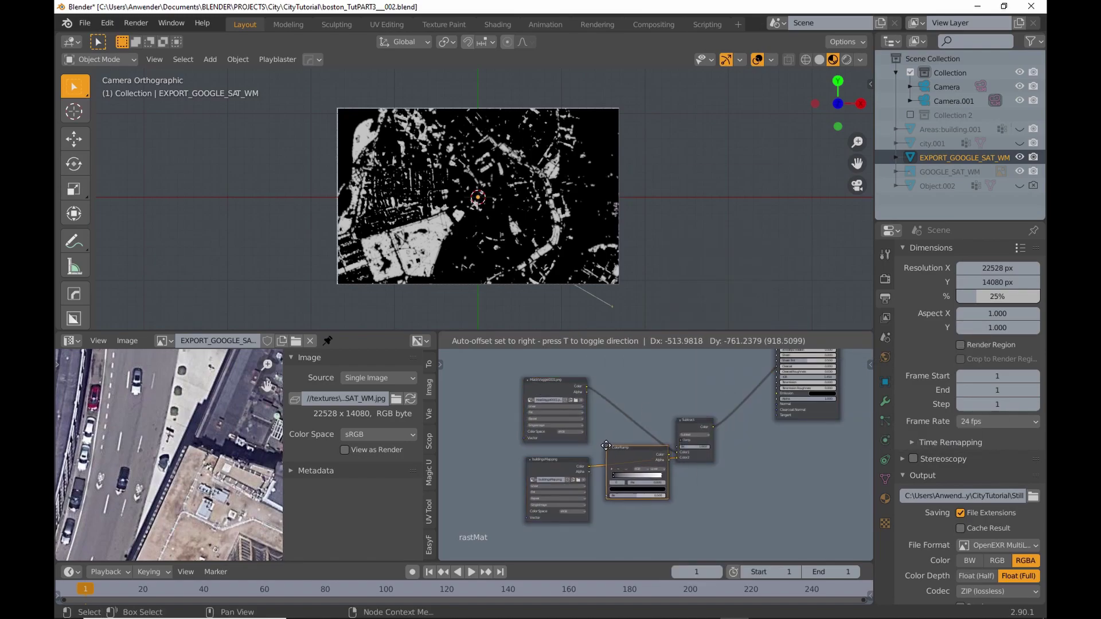
{"action": "left_click", "coordinate": [635, 459]}
- Preview the buildings ColorRamp, set its interpolation to Constant and move its white stop to position 0.134
{"action": "scroll", "coordinate": [635, 459], "scroll_direction": "up", "scroll_amount": 2}
{"action": "left_click", "coordinate": [635, 458], "text": "ctrl+shift"}
{"action": "scroll", "coordinate": [634, 464], "scroll_direction": "up", "scroll_amount": 5}
{"action": "left_click", "coordinate": [681, 450]}
{"action": "left_click", "coordinate": [691, 516]}
{"action": "left_click_drag", "start_coordinate": [692, 468], "coordinate": [579, 465]}
- Duplicate the ColorRamp onto the vegetation mask's link and preview the Subtract node's output
{"action": "scroll", "coordinate": [619, 430], "scroll_direction": "down", "scroll_amount": 4}
{"action": "middle_click_drag", "start_coordinate": [619, 421], "coordinate": [583, 491]}
{"action": "key", "text": "shift+d"}
{"action": "left_click", "coordinate": [585, 383]}
{"action": "left_click", "coordinate": [705, 431], "text": "ctrl+shift"}
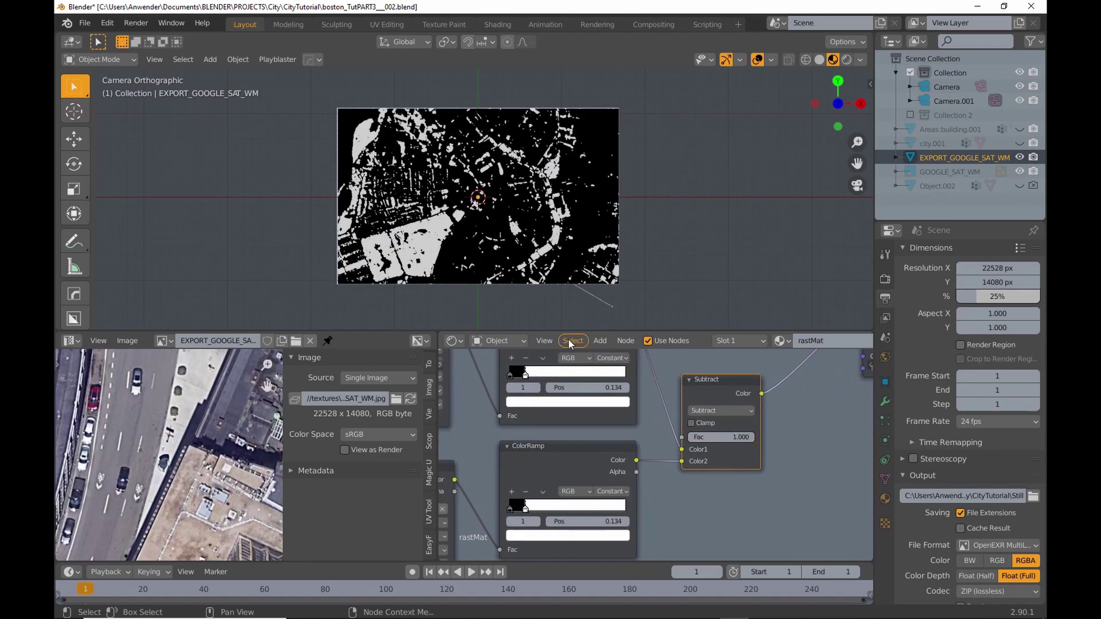
- Move the white stop of the vegetation mask's ColorRamp to position 0.668
{"action": "scroll", "coordinate": [539, 445], "scroll_direction": "up", "scroll_amount": 2}
{"action": "scroll", "coordinate": [539, 445], "scroll_direction": "up", "scroll_amount": 2}
{"action": "left_click_drag", "start_coordinate": [494, 414], "coordinate": [604, 428]}
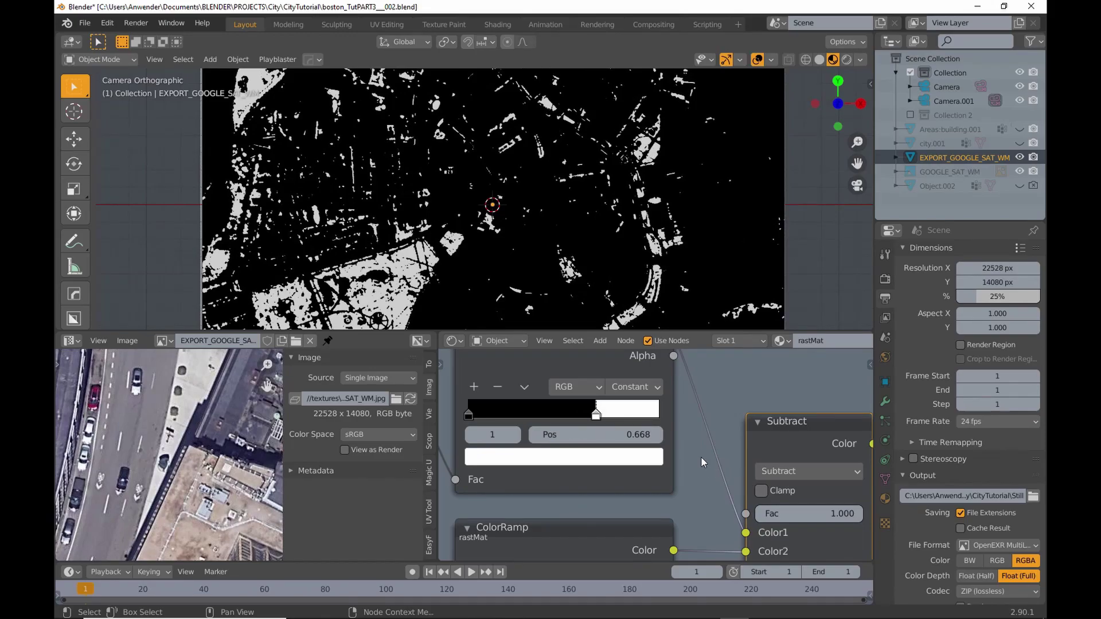
- Save the project with the completed mask node setup
{"action": "scroll", "coordinate": [704, 458], "scroll_direction": "down", "scroll_amount": 5}
{"action": "scroll", "coordinate": [701, 467], "scroll_direction": "down", "scroll_amount": 2}
{"action": "scroll", "coordinate": [628, 221], "scroll_direction": "down", "scroll_amount": 3}
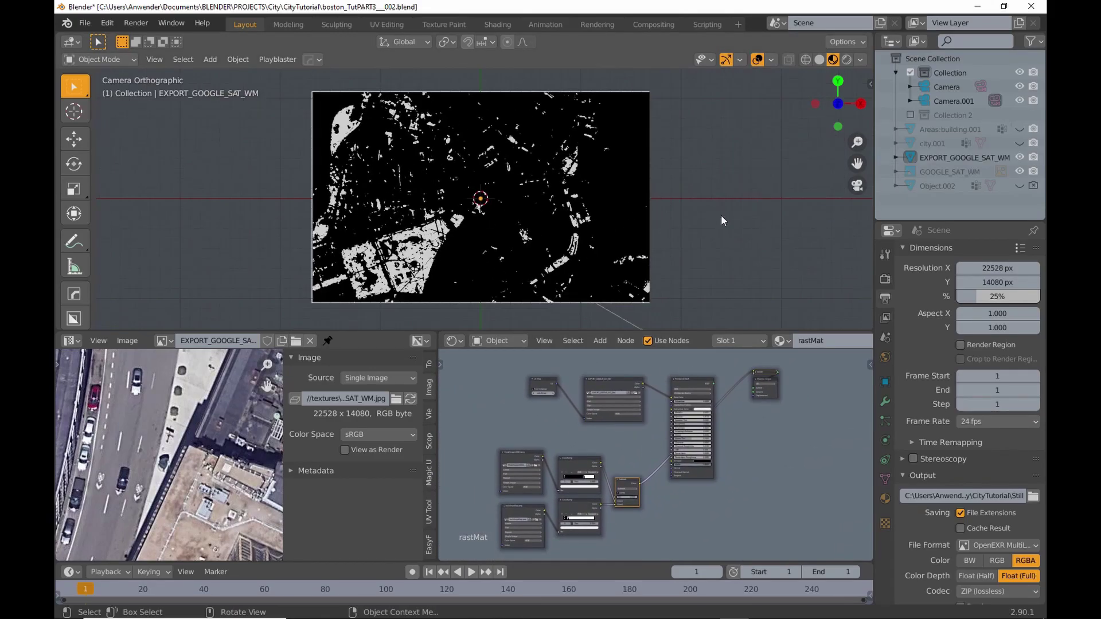
{"action": "key", "text": "ctrl+s"}
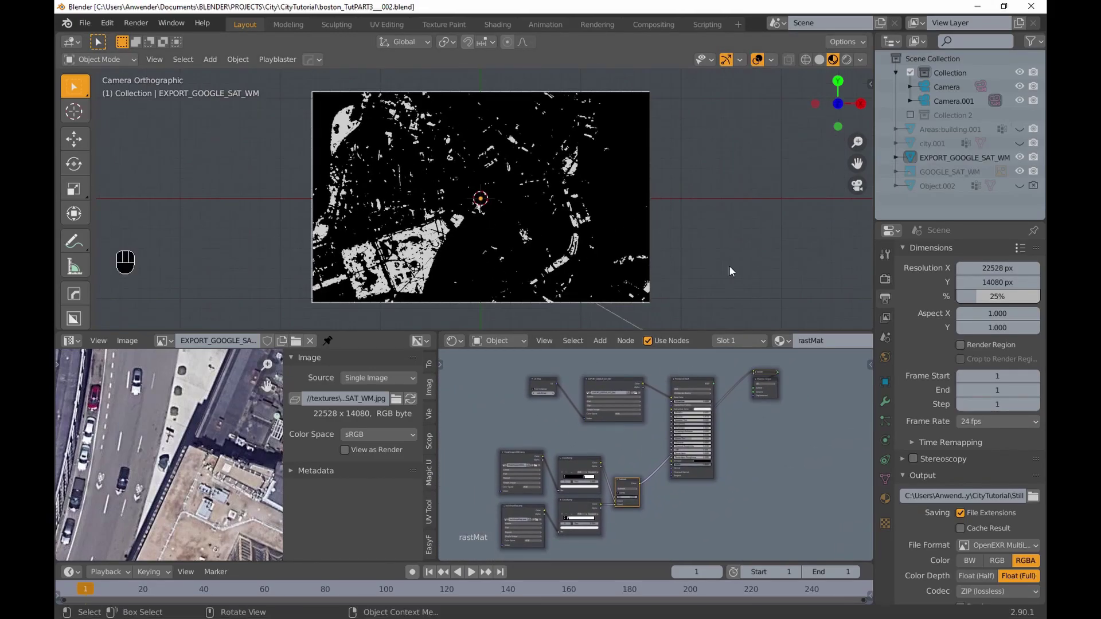
- Disable GOOGLE_SAT_WM, city.001 and Areas:building.001 in renders
{"action": "left_click", "coordinate": [1034, 172]}
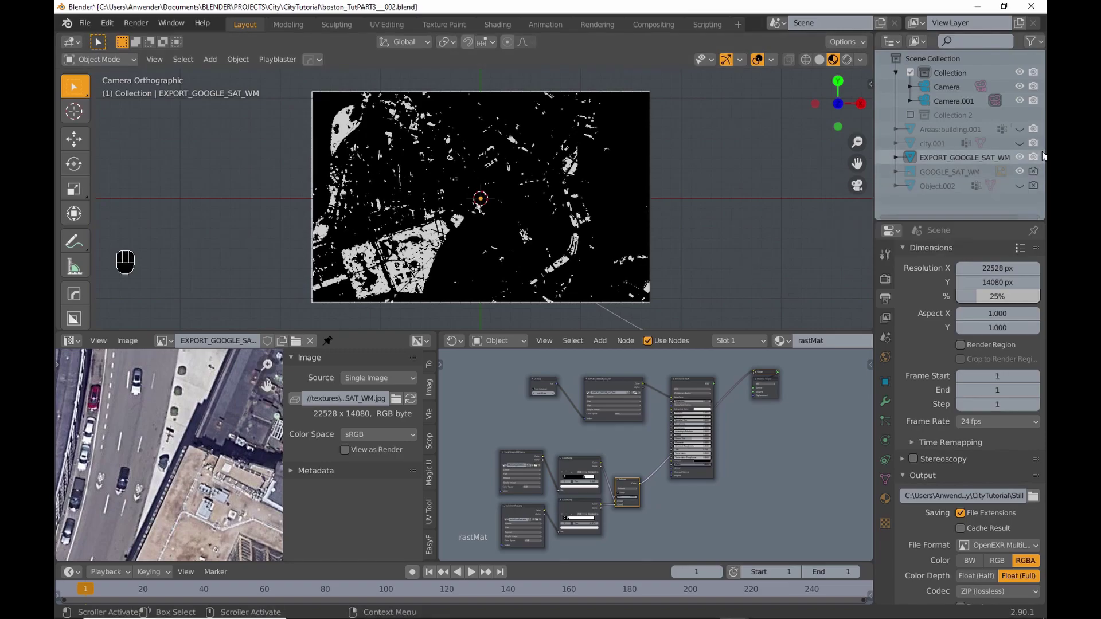
{"action": "left_click", "coordinate": [1034, 143]}
{"action": "left_click", "coordinate": [1034, 129]}
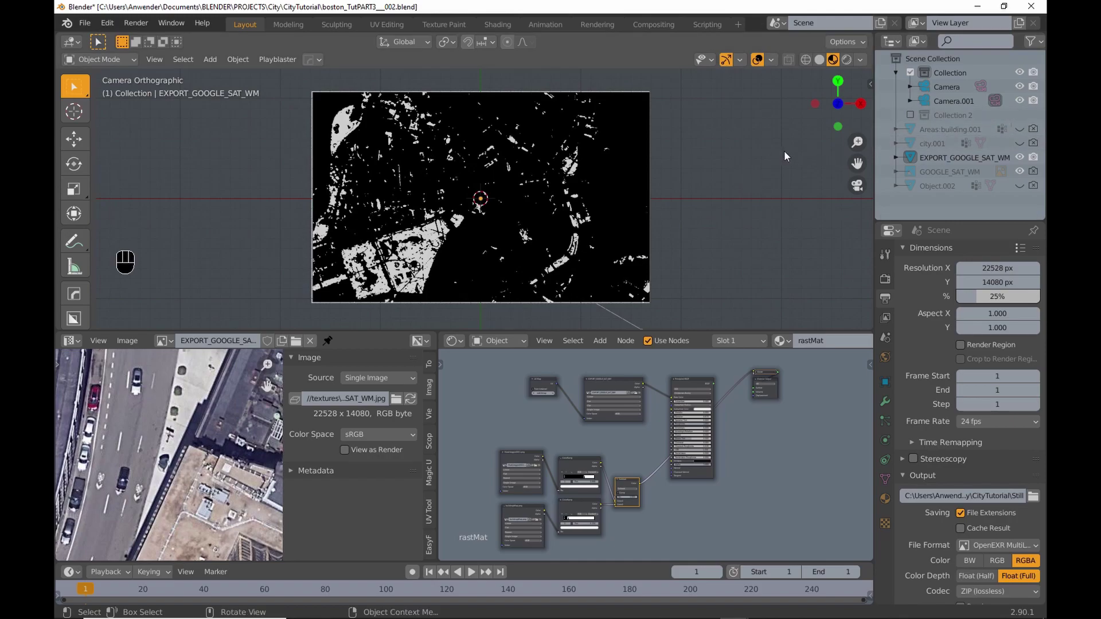
- Render the cleaned vegetation mask and save it as the PNG image MaskVeggieClean.png in the veggieMask folder
{"action": "key", "text": "F12"}
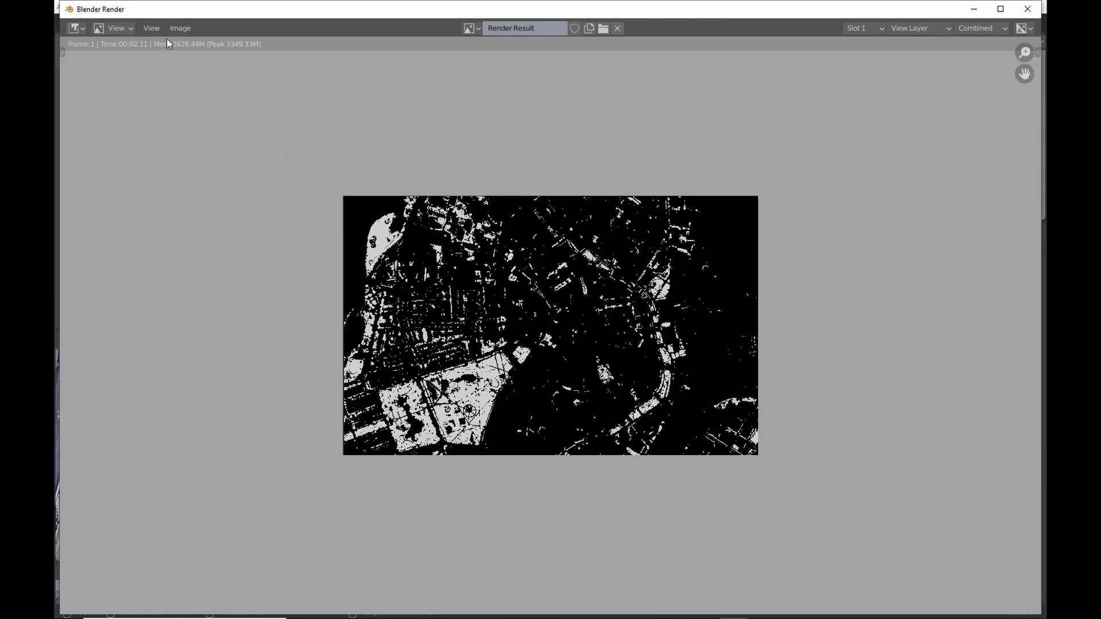
{"action": "left_click", "coordinate": [180, 28]}
{"action": "left_click", "coordinate": [204, 127]}
{"action": "double_click", "coordinate": [339, 143]}
{"action": "left_click", "coordinate": [346, 167]}
{"action": "left_click", "coordinate": [921, 137]}
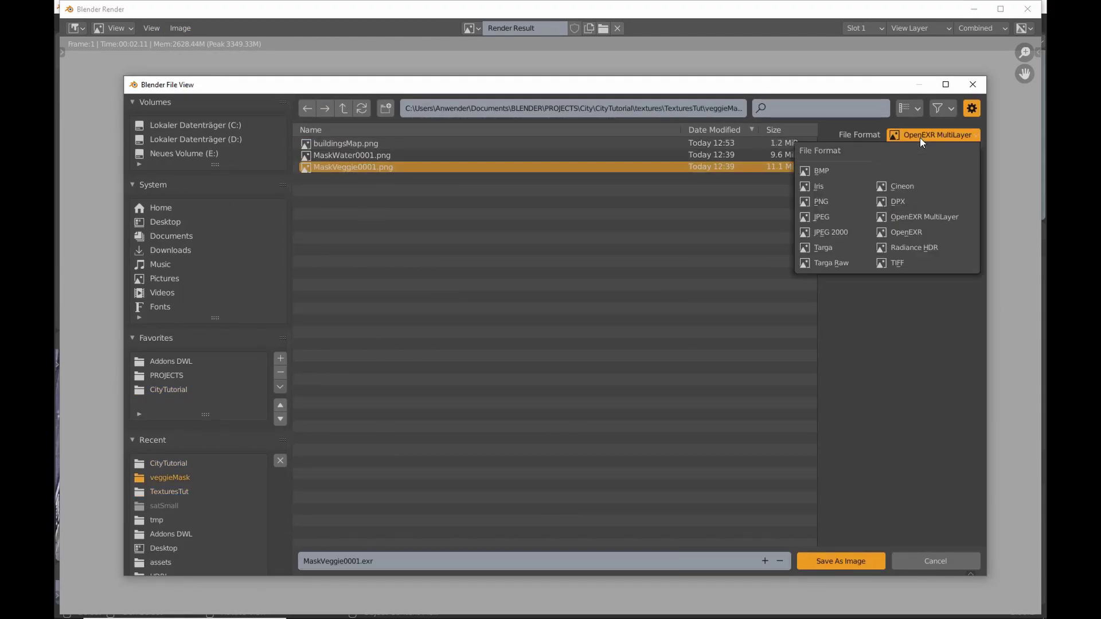
{"action": "left_click", "coordinate": [821, 201]}
{"action": "left_click", "coordinate": [358, 561]}
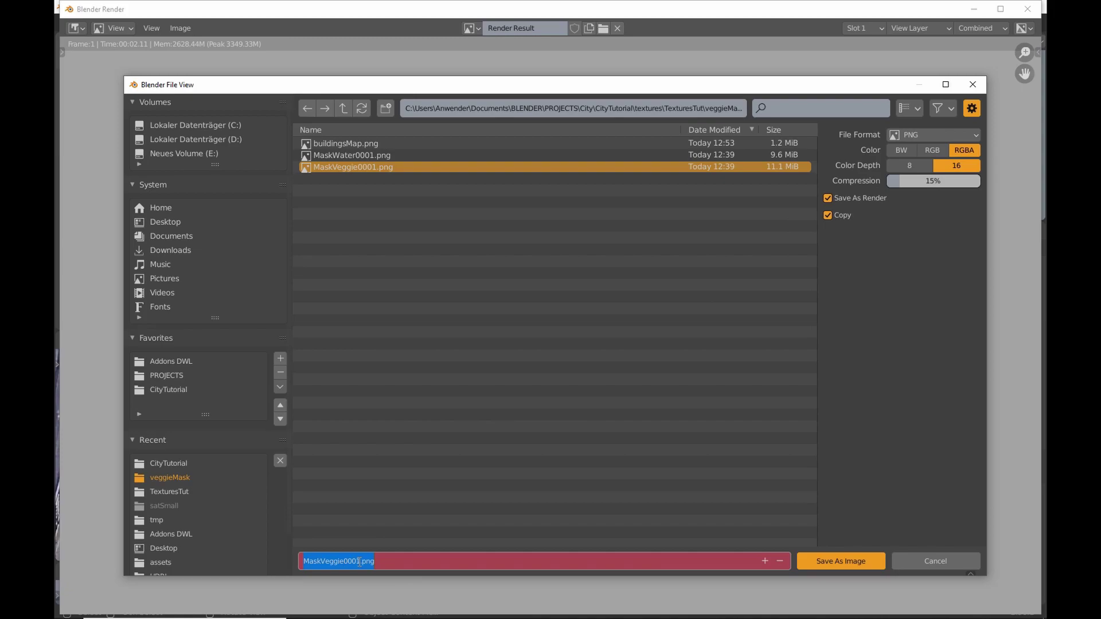
{"action": "left_click", "coordinate": [361, 562]}
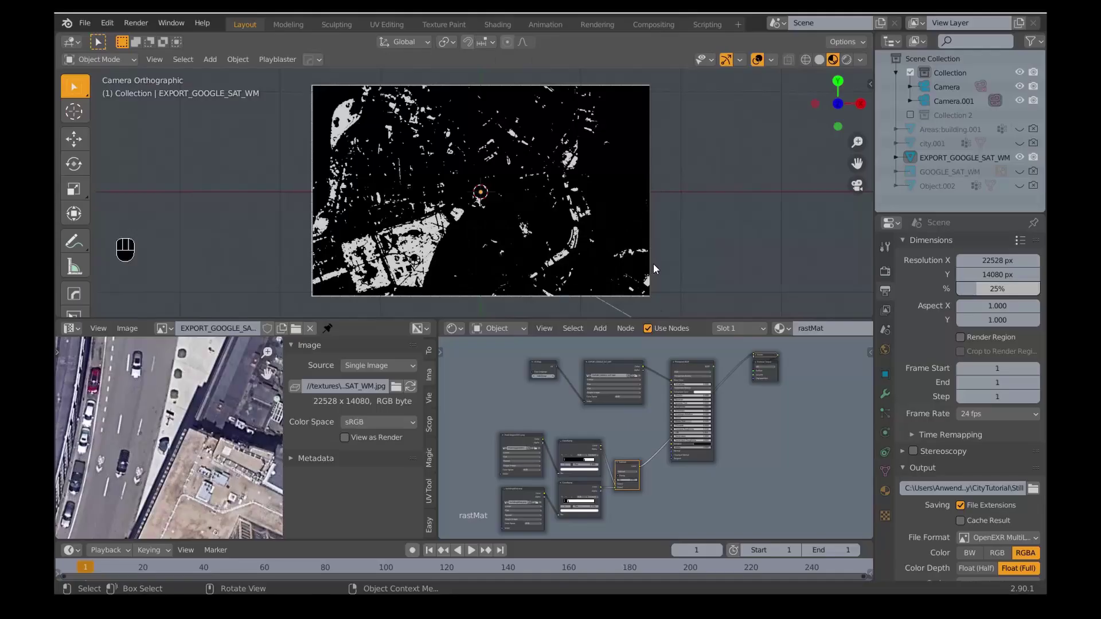
- Enlarge the node editor and delete the Subtract node together with the buildings map texture and its ColorRamp
{"action": "left_click_drag", "start_coordinate": [574, 319], "coordinate": [574, 184]}
{"action": "left_click_drag", "start_coordinate": [681, 440], "coordinate": [501, 405]}
{"action": "key", "text": "Delete"}
{"action": "middle_click_drag", "start_coordinate": [777, 301], "coordinate": [665, 296]}
{"action": "scroll", "coordinate": [666, 296], "scroll_direction": "down", "scroll_amount": 3}
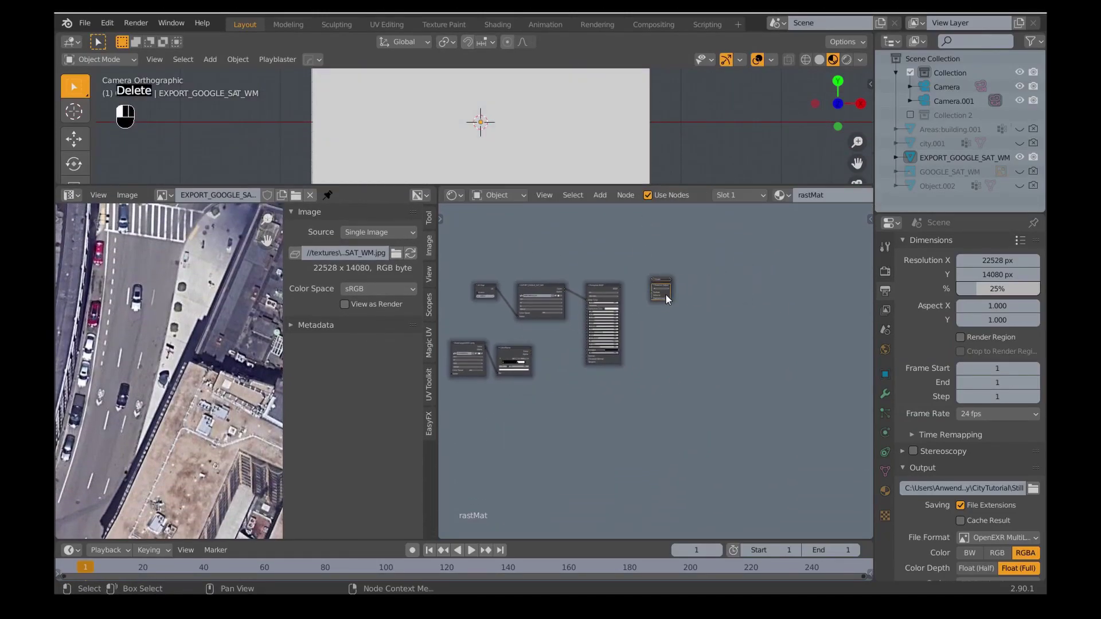
- Move the Material Output away from the Principled BSDF and delete the leftover viewer node
{"action": "left_click_drag", "start_coordinate": [666, 295], "coordinate": [743, 318]}
{"action": "left_click", "coordinate": [664, 279]}
{"action": "key", "text": "Delete"}
{"action": "scroll", "coordinate": [646, 290], "scroll_direction": "up", "scroll_amount": 6}
{"action": "middle_click_drag", "start_coordinate": [646, 290], "coordinate": [736, 288]}
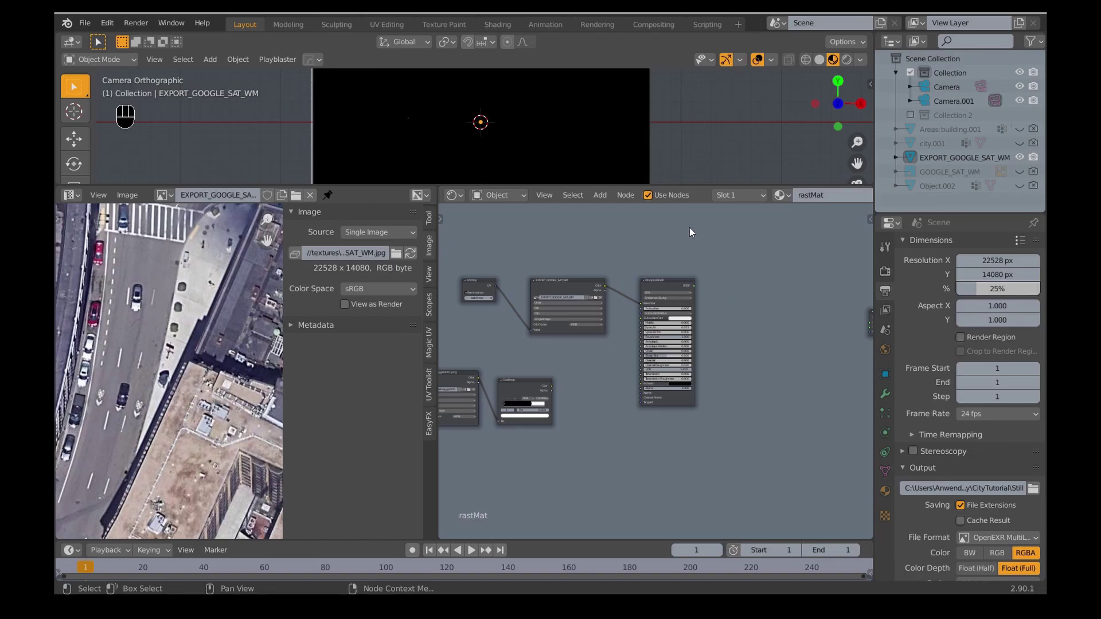
- Add a Mix Shader node between the Principled BSDF and the Material Output
{"action": "left_click", "coordinate": [605, 195]}
{"action": "mouse_move", "coordinate": [624, 256]}
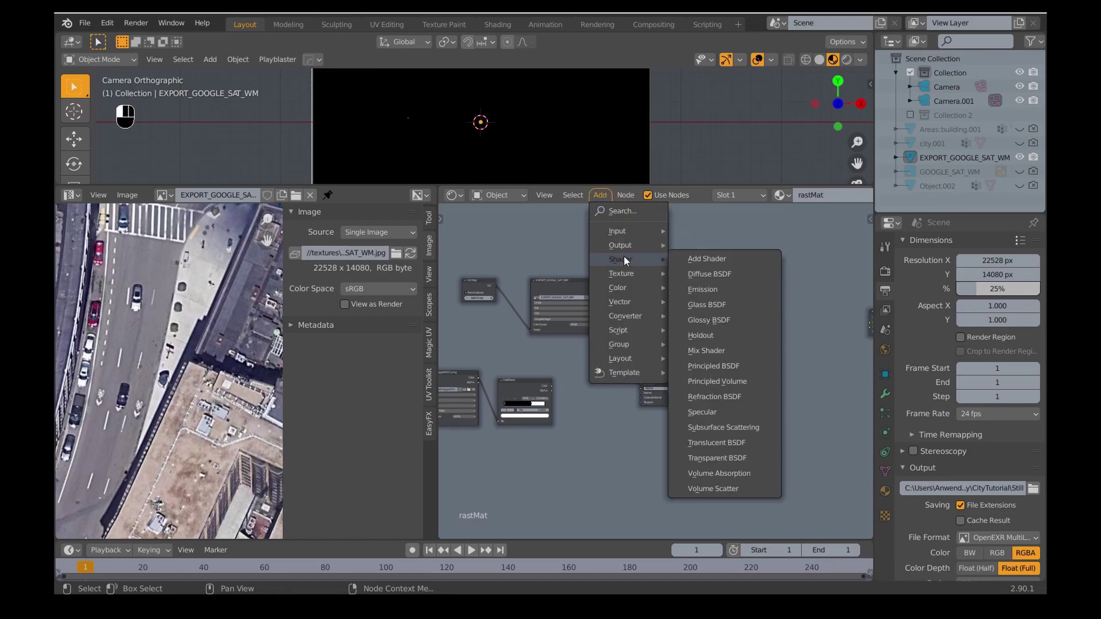
{"action": "left_click", "coordinate": [709, 350]}
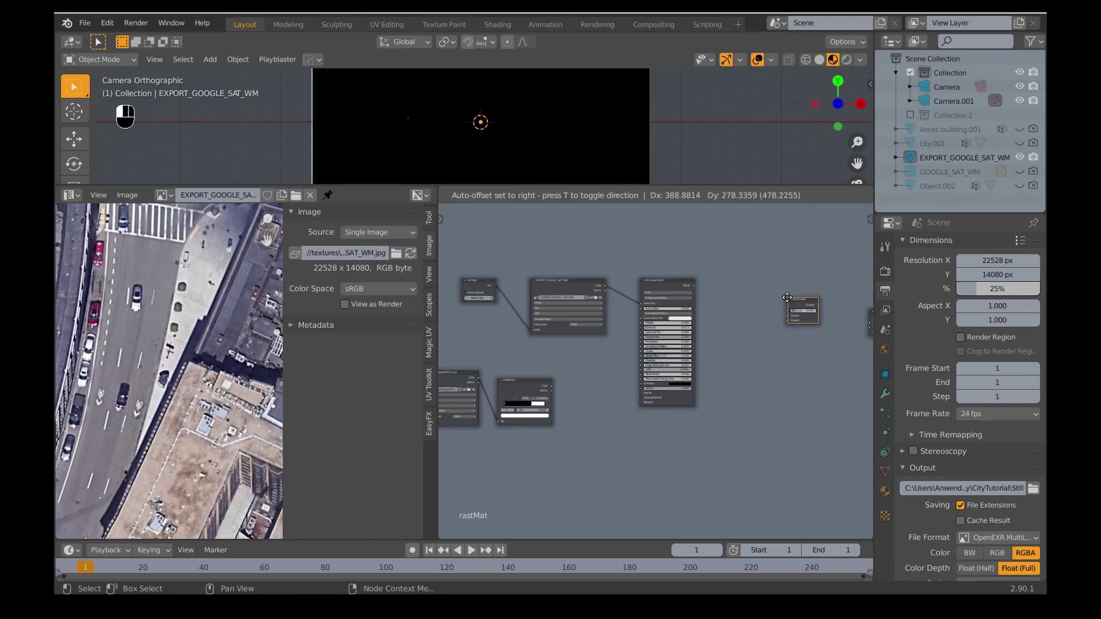
{"action": "left_click", "coordinate": [795, 300]}
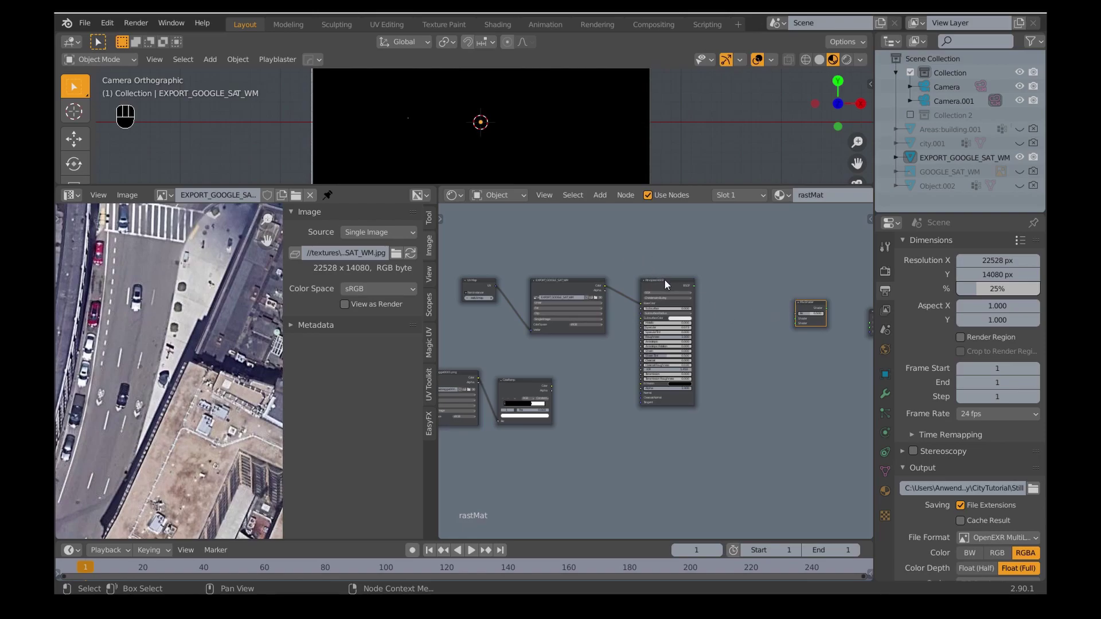
- Add a second Principled BSDF below the first one and give it a blue base color
{"action": "left_click", "coordinate": [600, 195]}
{"action": "mouse_move", "coordinate": [622, 258]}
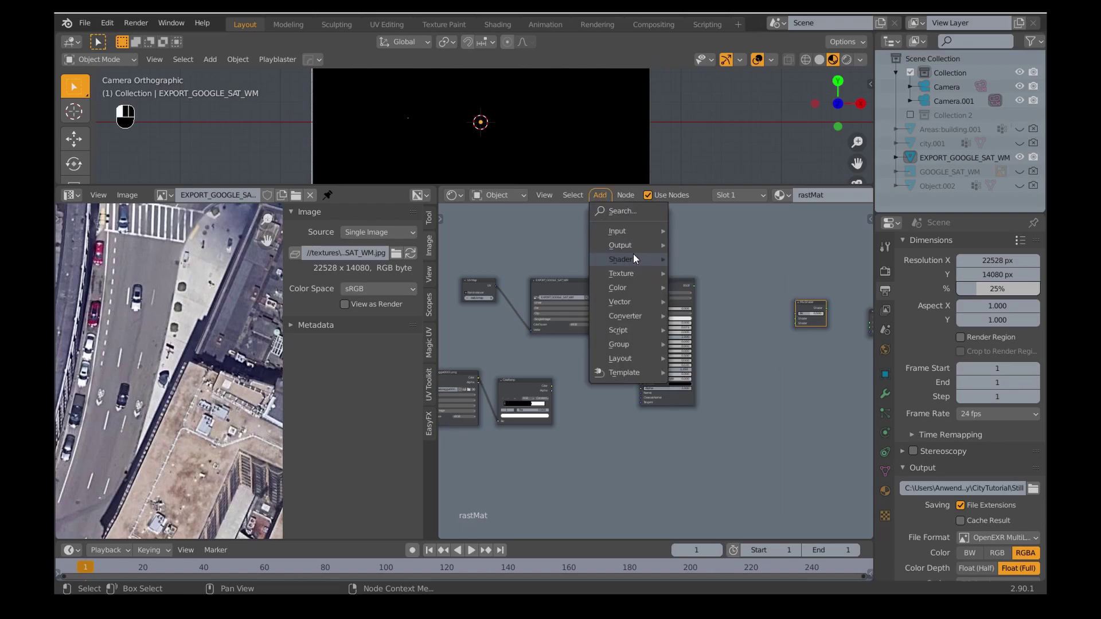
{"action": "left_click", "coordinate": [713, 366]}
{"action": "left_click", "coordinate": [638, 413]}
{"action": "scroll", "coordinate": [709, 440], "scroll_direction": "up", "scroll_amount": 4}
{"action": "middle_click_drag", "start_coordinate": [711, 439], "coordinate": [704, 409]}
{"action": "left_click", "coordinate": [667, 404]}
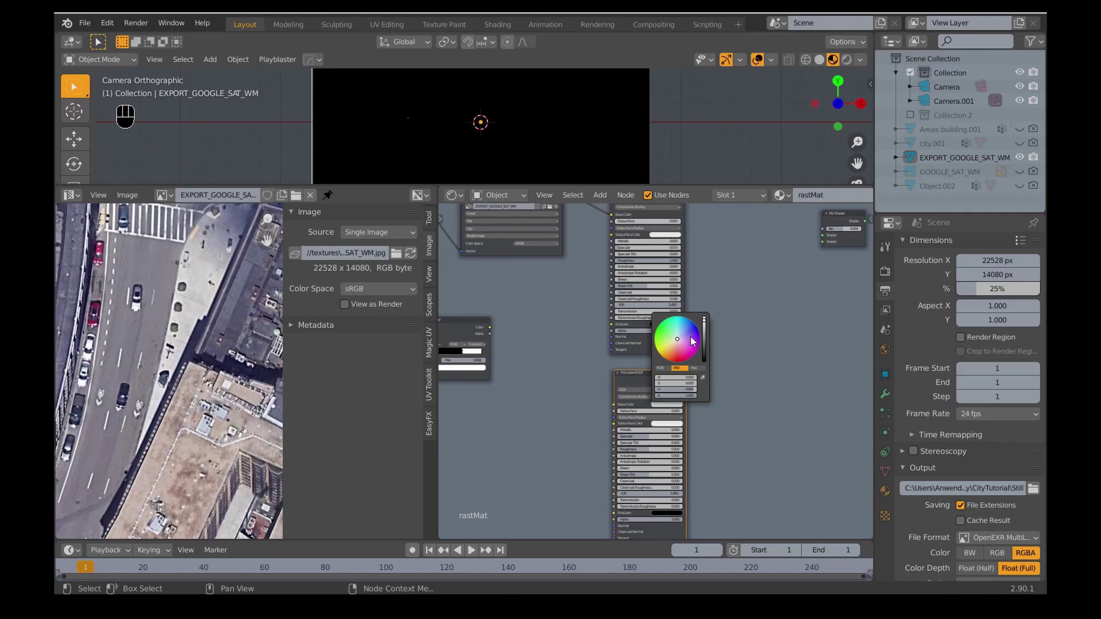
{"action": "middle_click_drag", "start_coordinate": [733, 364], "coordinate": [698, 412]}
- Connect both Principled BSDF nodes to the two shader inputs of the Mix Shader
{"action": "left_click_drag", "start_coordinate": [651, 238], "coordinate": [778, 287]}
{"action": "middle_click_drag", "start_coordinate": [550, 336], "coordinate": [626, 322]}
{"action": "scroll", "coordinate": [626, 322], "scroll_direction": "down", "scroll_amount": 3}
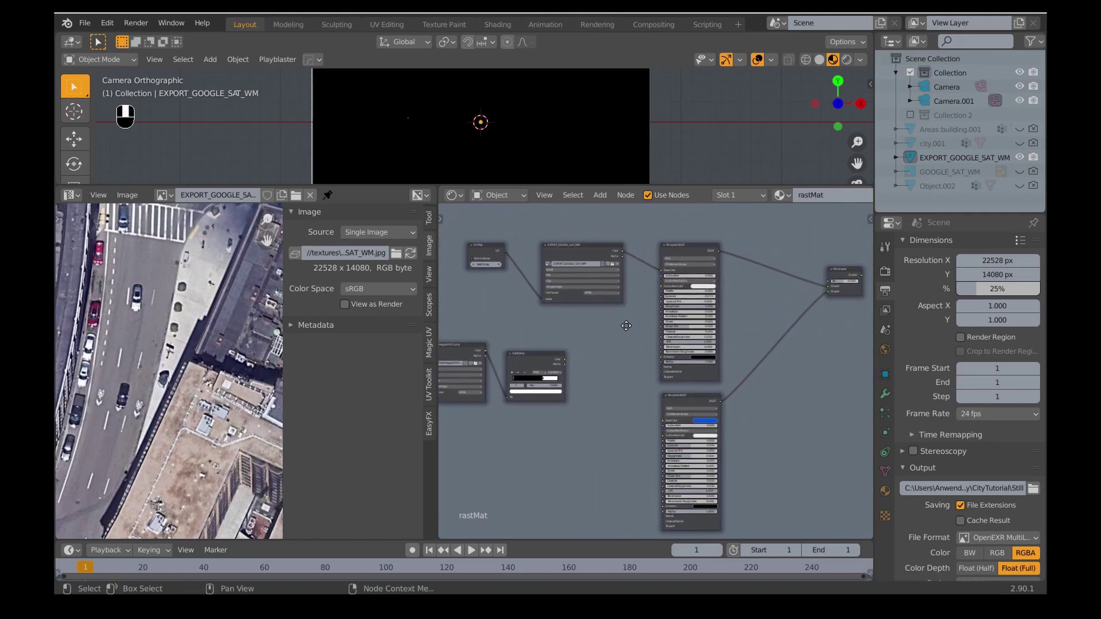
- Widen the node editor and move the vegetation mask texture and its ColorRamp above the shaders, near the Mix Shader
{"action": "left_click_drag", "start_coordinate": [437, 329], "coordinate": [180, 329]}
{"action": "middle_click_drag", "start_coordinate": [461, 381], "coordinate": [400, 405]}
{"action": "scroll", "coordinate": [400, 405], "scroll_direction": "up", "scroll_amount": 2}
{"action": "left_click_drag", "start_coordinate": [196, 324], "coordinate": [344, 413]}
{"action": "left_click_drag", "start_coordinate": [336, 373], "coordinate": [704, 208]}
{"action": "middle_click_drag", "start_coordinate": [636, 283], "coordinate": [456, 366]}
{"action": "scroll", "coordinate": [512, 370], "scroll_direction": "up", "scroll_amount": 8}
- Drive the Mix Shader's Fac with the ColorRamp color, connect the Mix Shader to the Material Output surface, and tidy the mask nodes
{"action": "left_click_drag", "start_coordinate": [534, 379], "coordinate": [518, 402]}
{"action": "left_click", "coordinate": [517, 401]}
{"action": "left_click_drag", "start_coordinate": [584, 416], "coordinate": [713, 429]}
{"action": "scroll", "coordinate": [599, 359], "scroll_direction": "down", "scroll_amount": 3}
{"action": "middle_click_drag", "start_coordinate": [571, 344], "coordinate": [476, 332]}
{"action": "left_click_drag", "start_coordinate": [723, 453], "coordinate": [458, 373]}
{"action": "left_click_drag", "start_coordinate": [456, 375], "coordinate": [636, 313]}
{"action": "left_click_drag", "start_coordinate": [538, 249], "coordinate": [602, 339]}
{"action": "middle_click_drag", "start_coordinate": [422, 262], "coordinate": [540, 322]}
{"action": "left_click", "coordinate": [475, 290]}
{"action": "left_click_drag", "start_coordinate": [471, 294], "coordinate": [471, 266]}
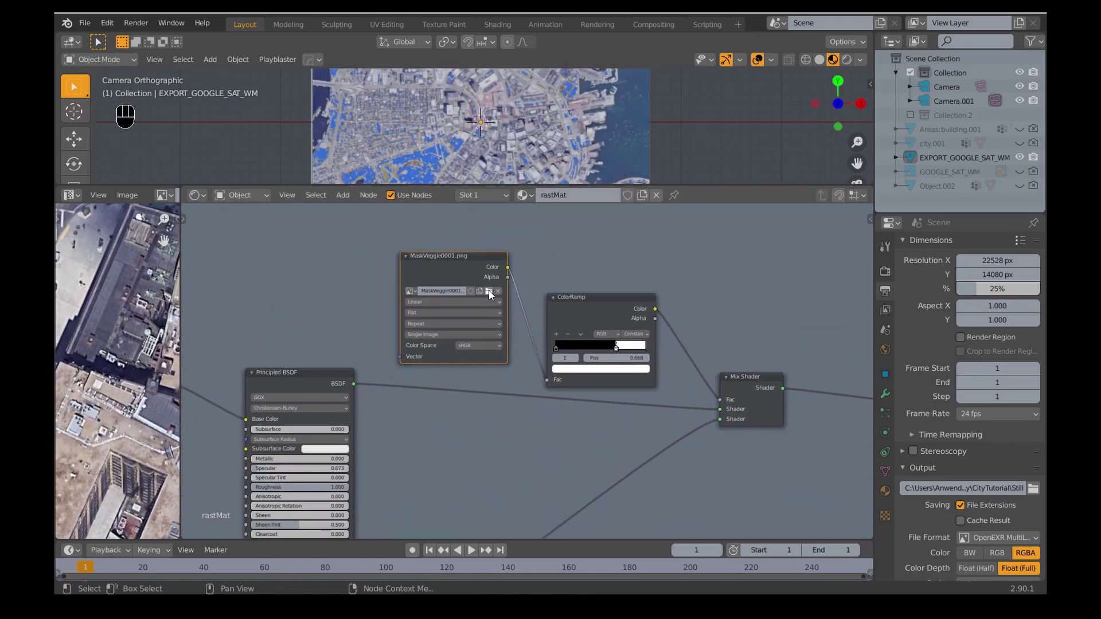
- Load MaskWater0001.png into the mask's image texture node in place of the vegetation mask
{"action": "left_click", "coordinate": [489, 291]}
{"action": "left_click", "coordinate": [368, 167]}
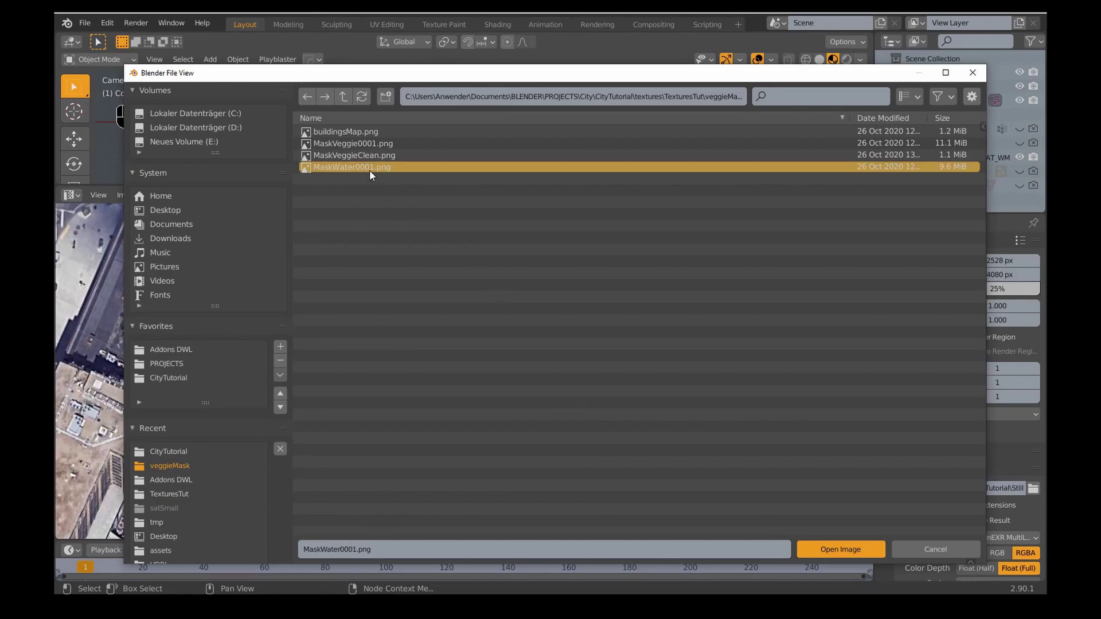
{"action": "left_click", "coordinate": [824, 546]}
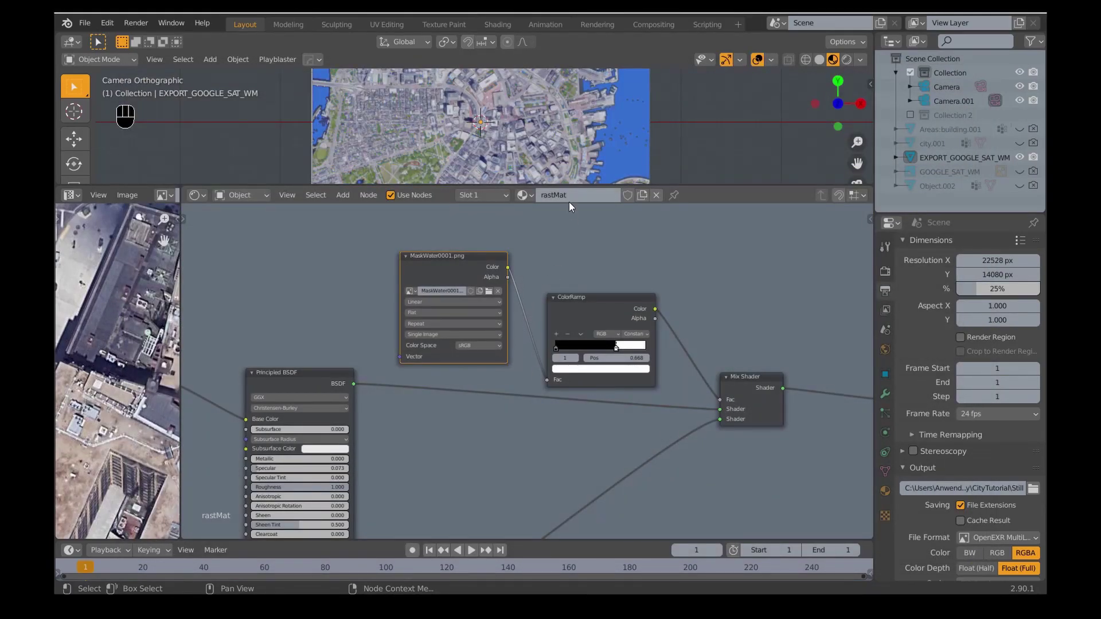
- Move the ColorRamp's white stop to near the middle and inspect the blue water area along the waterfront
{"action": "middle_click_drag", "start_coordinate": [598, 265], "coordinate": [600, 249]}
{"action": "scroll", "coordinate": [608, 146], "scroll_direction": "up", "scroll_amount": 4}
{"action": "left_click_drag", "start_coordinate": [619, 333], "coordinate": [618, 333]}
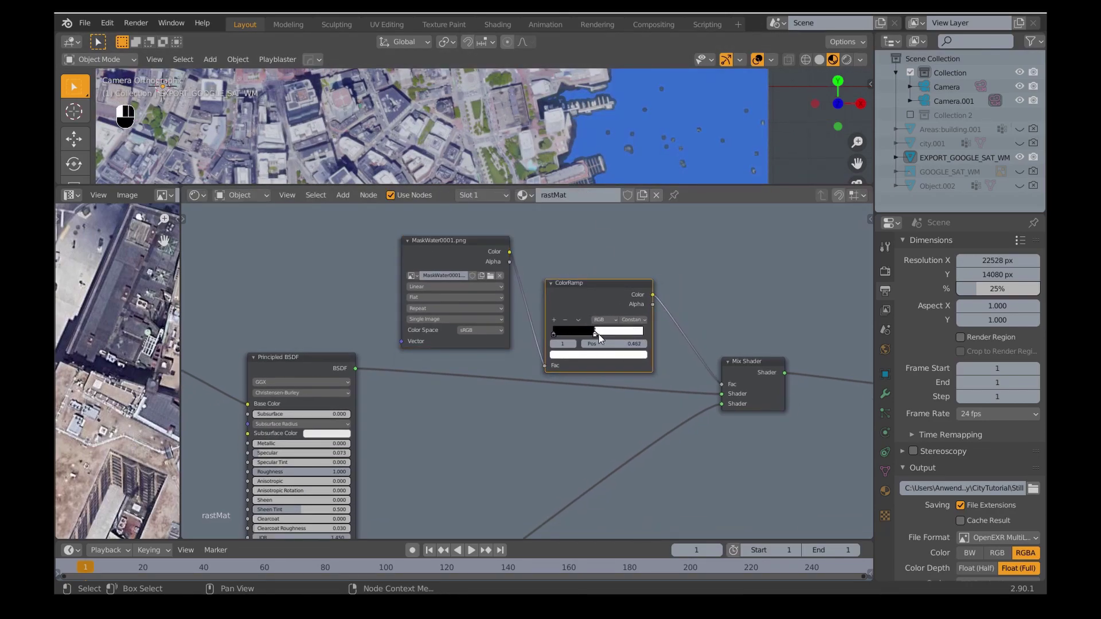
{"action": "scroll", "coordinate": [576, 253], "scroll_direction": "down", "scroll_amount": 1}
{"action": "middle_click_drag", "start_coordinate": [601, 242], "coordinate": [549, 236]}
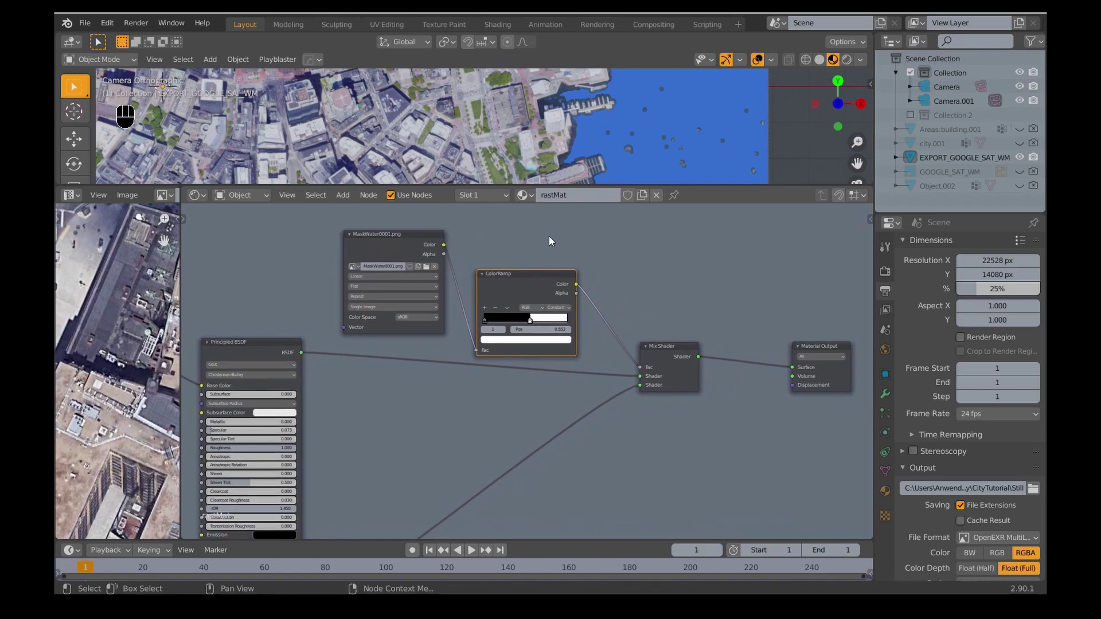
{"action": "left_click_drag", "start_coordinate": [588, 186], "coordinate": [580, 372]}
{"action": "scroll", "coordinate": [566, 285], "scroll_direction": "up", "scroll_amount": 3}
{"action": "middle_click_drag", "start_coordinate": [565, 284], "coordinate": [533, 106], "text": "shift"}
{"action": "scroll", "coordinate": [513, 415], "scroll_direction": "down", "scroll_amount": 5}
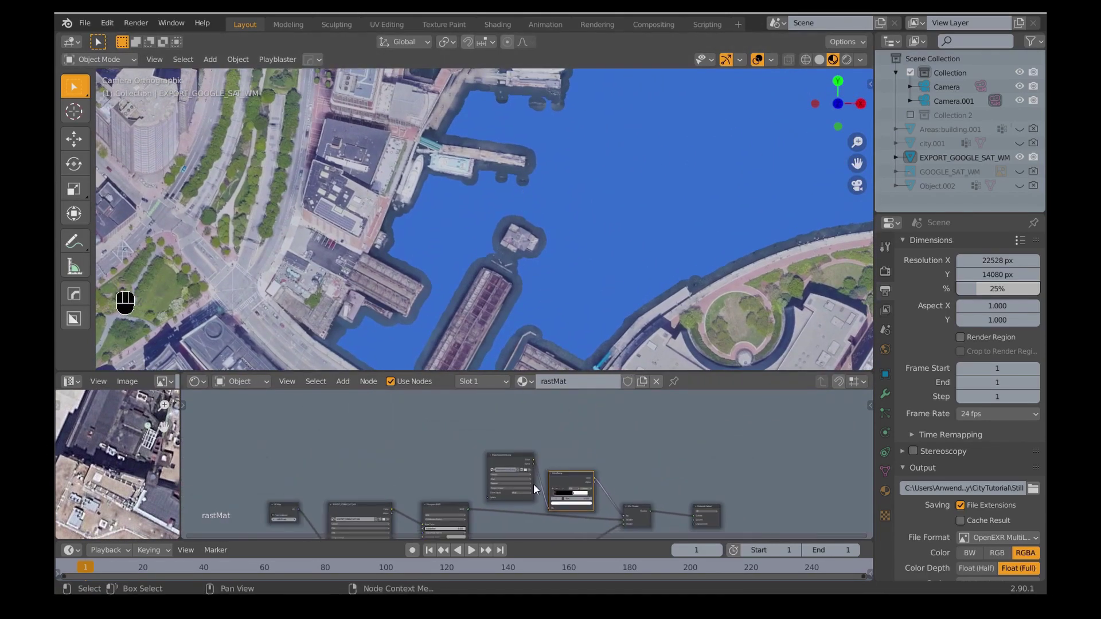
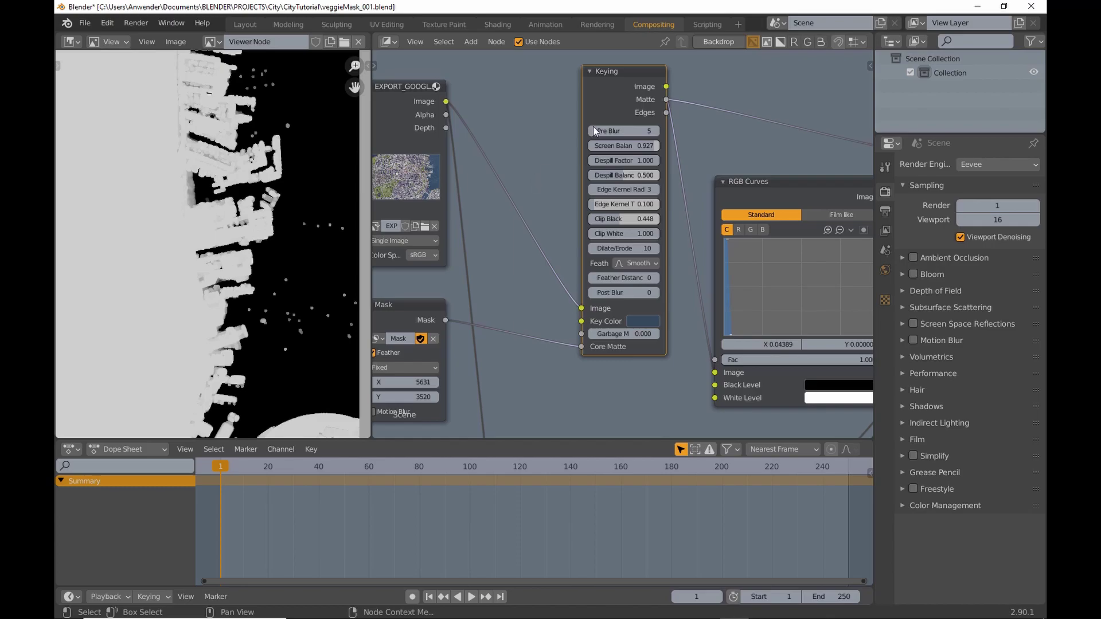
- In the compositing file, preview the Keying node's image, set its Dilate/Erode to 1, and preview the matte
{"action": "left_click", "coordinate": [611, 81], "text": "ctrl+shift"}
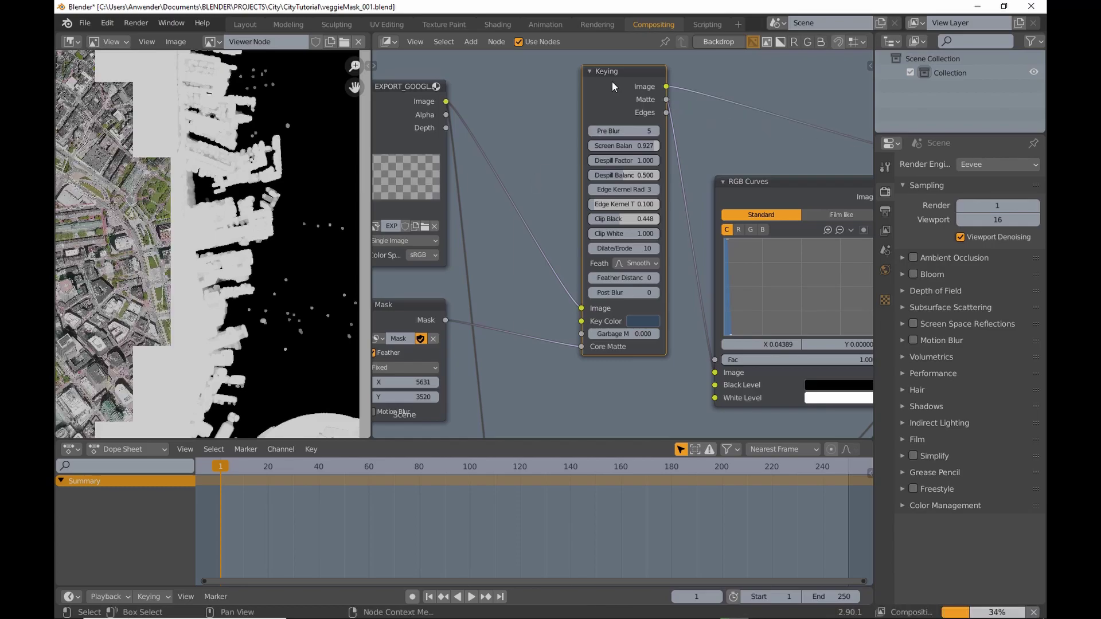
{"action": "scroll", "coordinate": [256, 189], "scroll_direction": "up", "scroll_amount": 4}
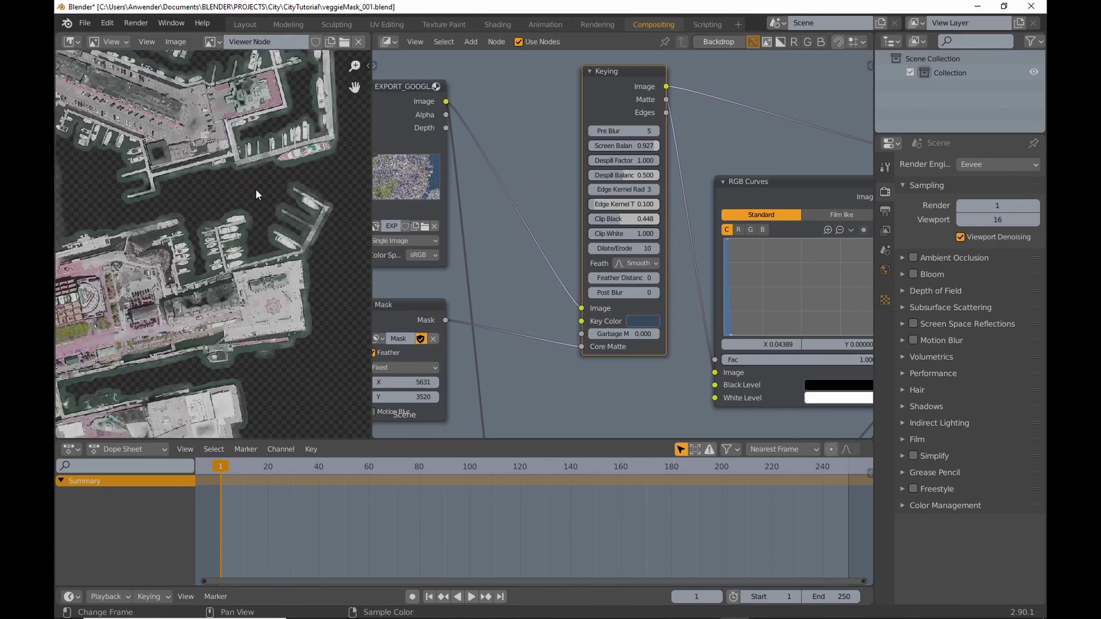
{"action": "left_click_drag", "start_coordinate": [633, 250], "coordinate": [599, 252], "text": "shift"}
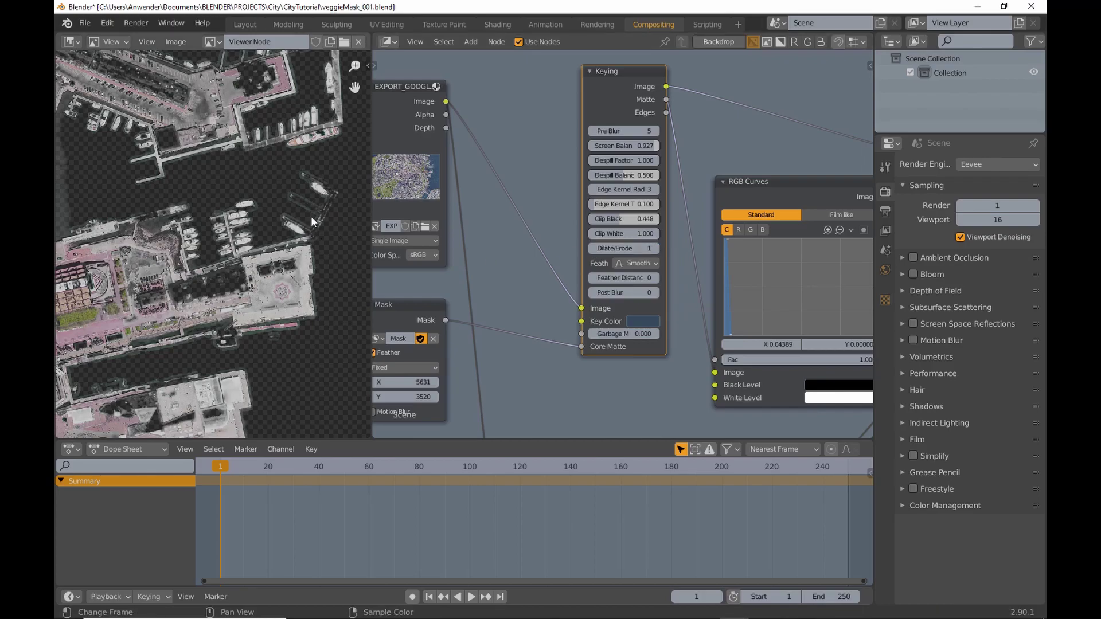
{"action": "middle_click_drag", "start_coordinate": [317, 221], "coordinate": [291, 209]}
{"action": "left_click", "coordinate": [602, 92], "text": "ctrl+shift"}
{"action": "scroll", "coordinate": [338, 190], "scroll_direction": "up", "scroll_amount": 2}
{"action": "middle_click_drag", "start_coordinate": [284, 155], "coordinate": [322, 181]}
- Put the image editor in Mask mode and add outline points to extend the land mask onto a pier
{"action": "left_click", "coordinate": [109, 42]}
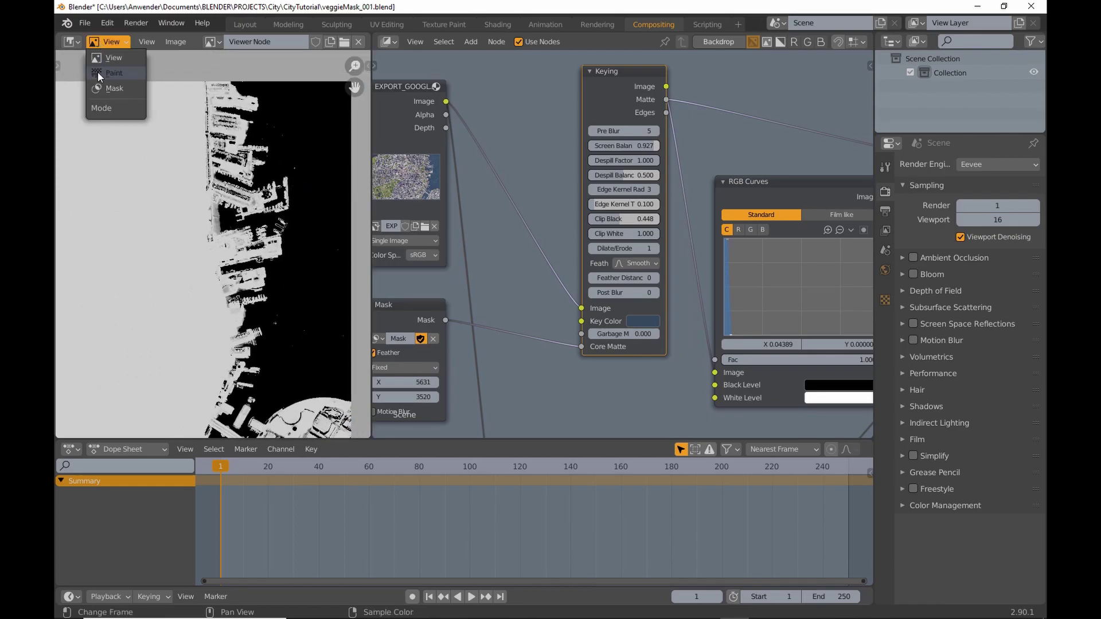
{"action": "left_click", "coordinate": [96, 90]}
{"action": "scroll", "coordinate": [206, 281], "scroll_direction": "up", "scroll_amount": 4}
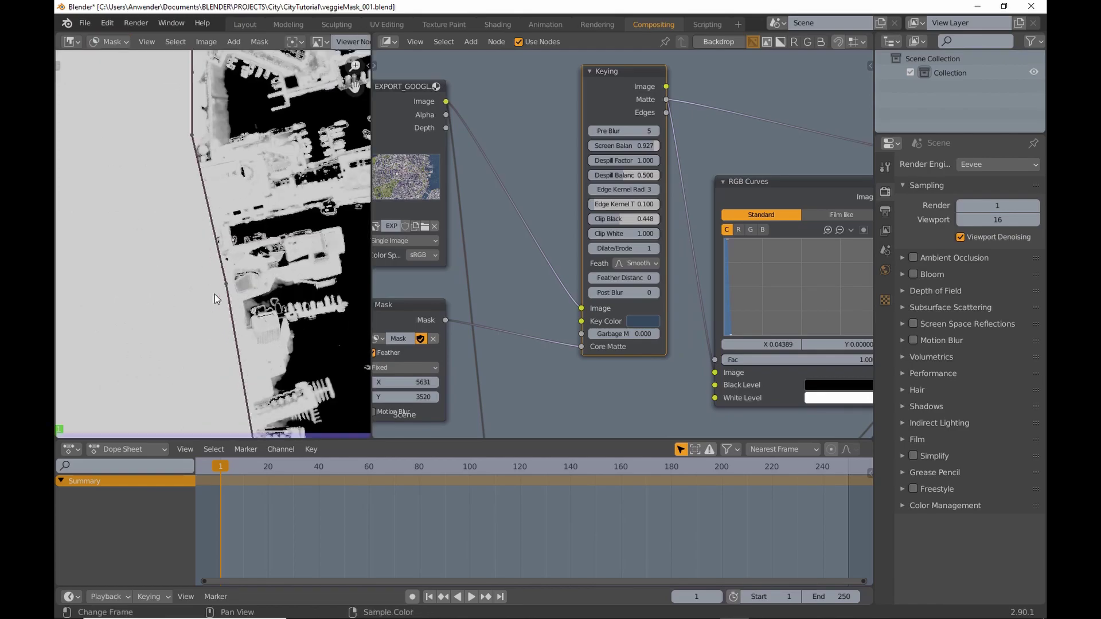
{"action": "left_click_drag", "start_coordinate": [182, 279], "coordinate": [248, 241], "text": "ctrl"}
{"action": "left_click", "coordinate": [228, 207], "text": "ctrl"}
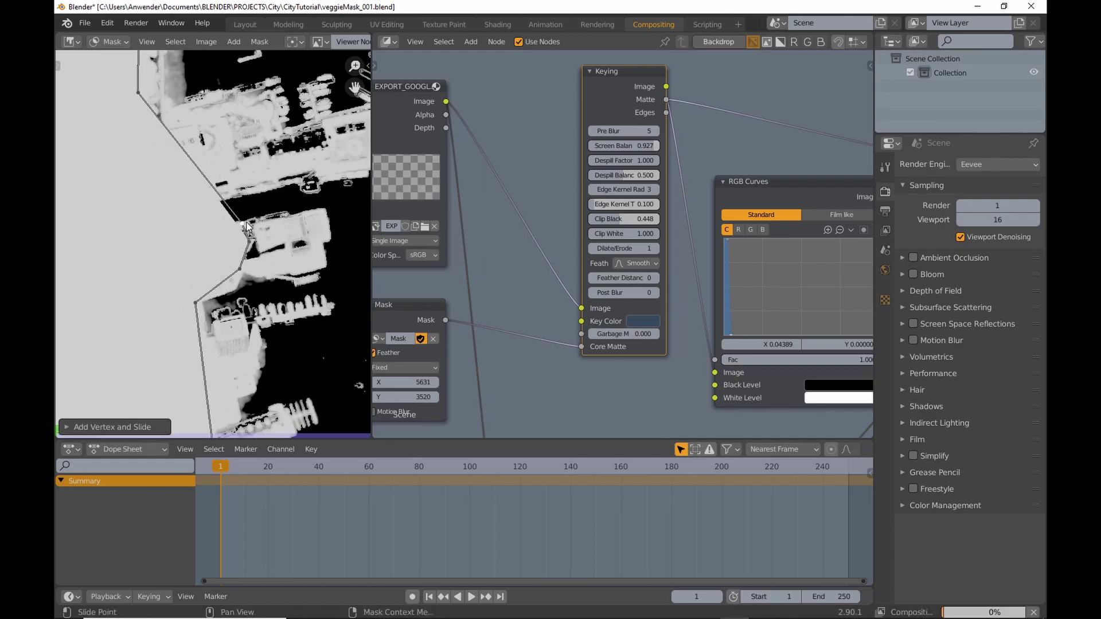
{"action": "left_click_drag", "start_coordinate": [170, 243], "coordinate": [183, 237]}
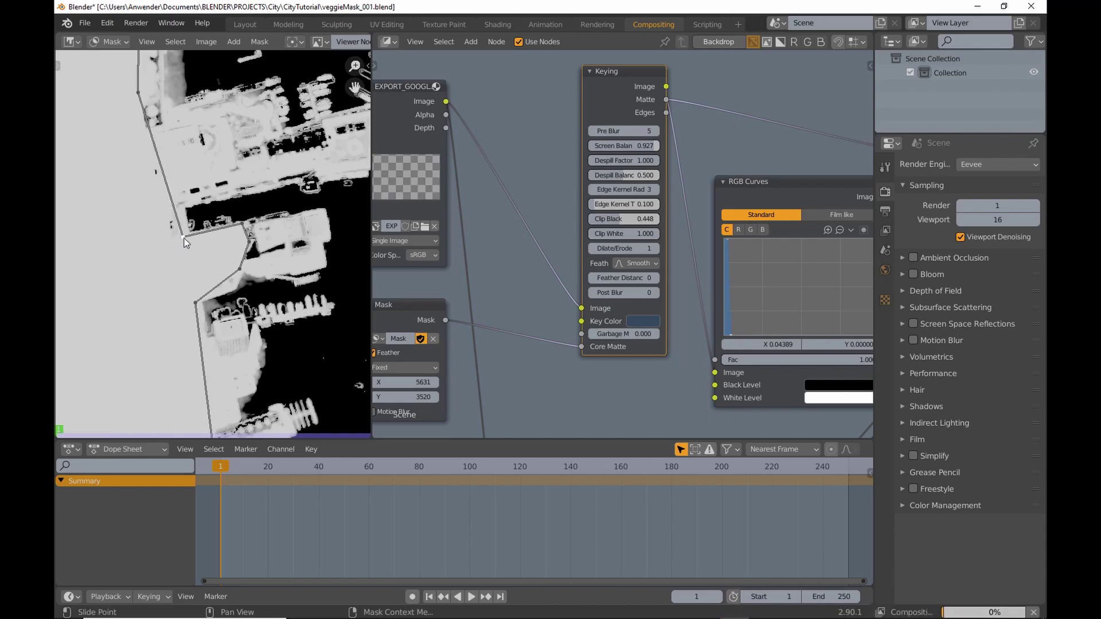
- Add and adjust more mask points so the outline follows the neighbouring long pier and the adjoining shoreline
{"action": "left_click", "coordinate": [174, 204], "text": "ctrl"}
{"action": "left_click_drag", "start_coordinate": [143, 110], "coordinate": [335, 171], "text": "ctrl"}
{"action": "middle_click_drag", "start_coordinate": [336, 171], "coordinate": [254, 216]}
{"action": "left_click_drag", "start_coordinate": [254, 217], "coordinate": [289, 156]}
{"action": "mouse_move", "coordinate": [208, 150]}
{"action": "left_mouse_down", "text": "ctrl"}
{"action": "mouse_move", "coordinate": [195, 187]}
{"action": "mouse_move", "coordinate": [190, 141]}
{"action": "left_mouse_up", "text": "ctrl"}
{"action": "middle_click_drag", "start_coordinate": [190, 141], "coordinate": [247, 192]}
{"action": "left_click_drag", "start_coordinate": [147, 187], "coordinate": [171, 205]}
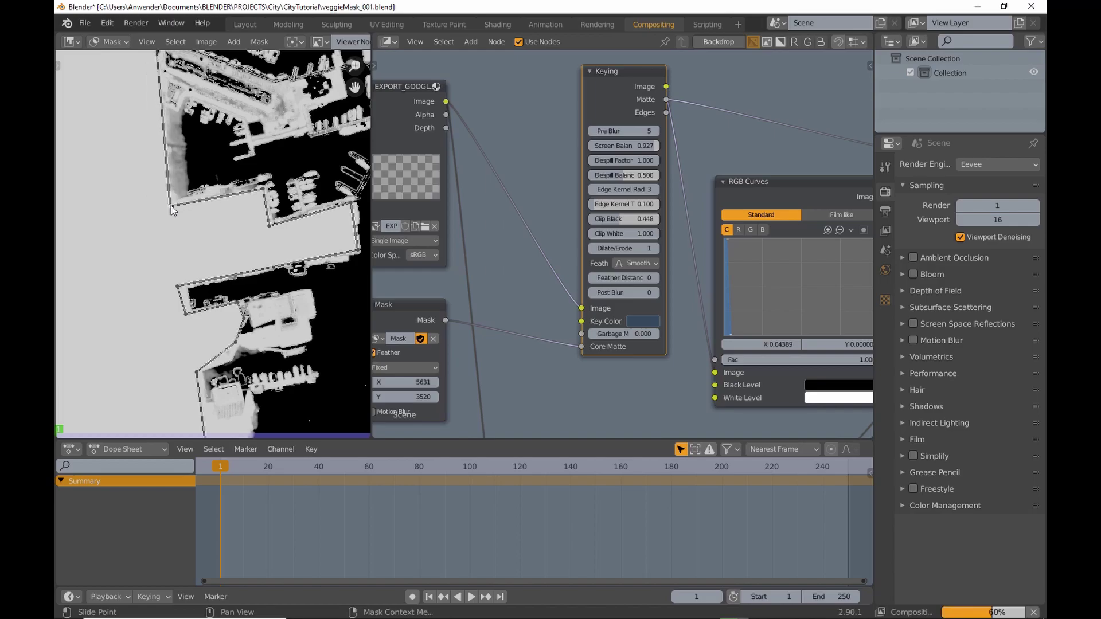
{"action": "left_click_drag", "start_coordinate": [264, 191], "coordinate": [261, 182]}
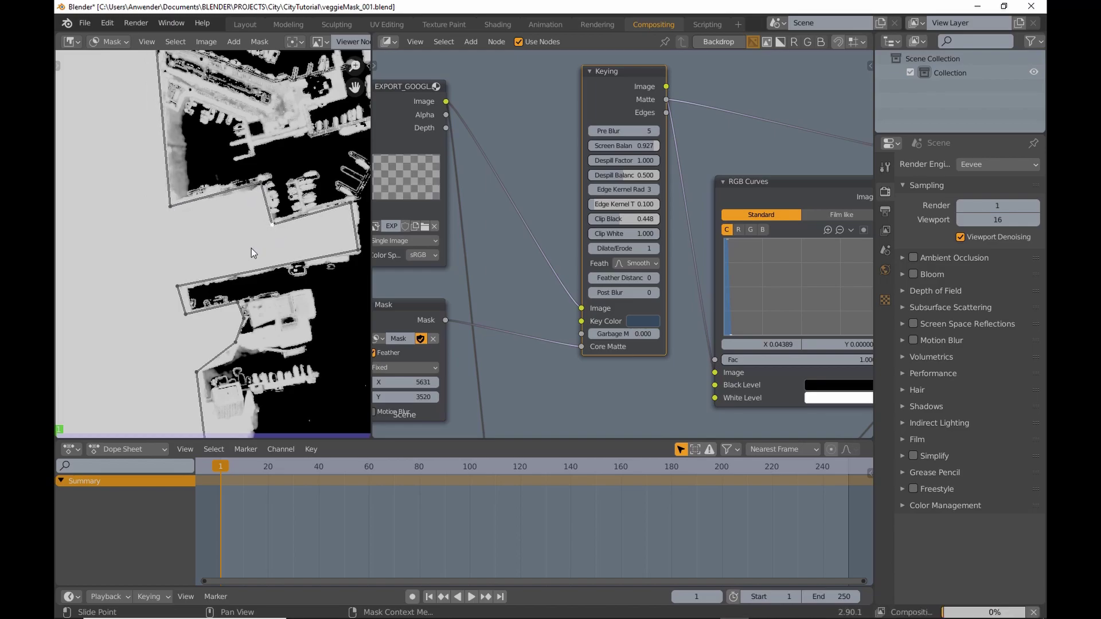
{"action": "scroll", "coordinate": [274, 219], "scroll_direction": "down", "scroll_amount": 2}
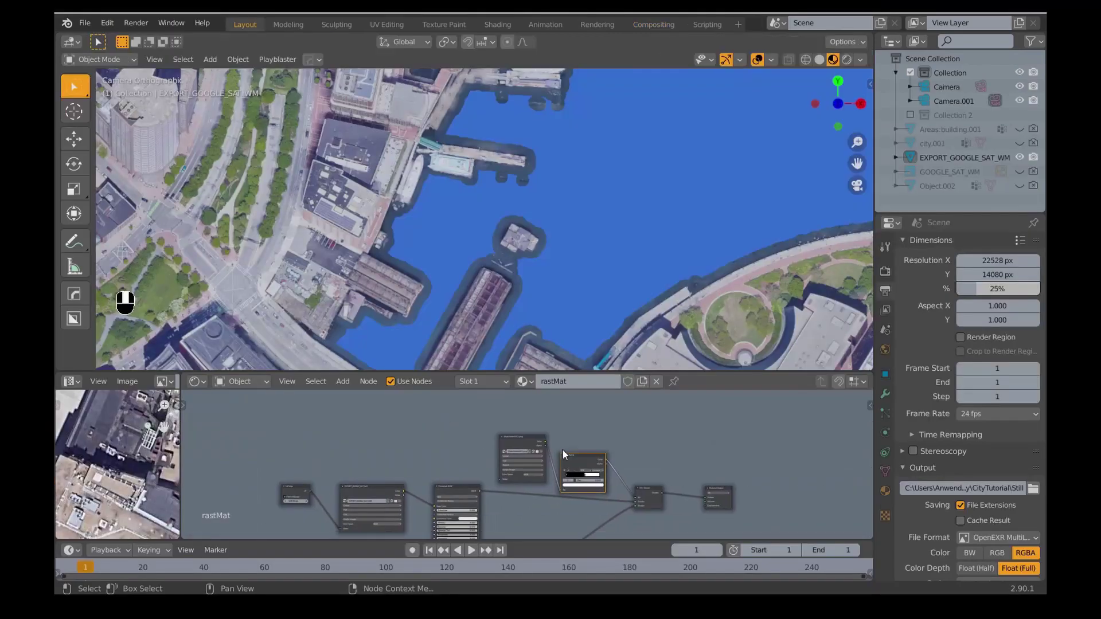
- Add texture coordinates for the MaskWater0001.png texture in rastMat, spread out the new nodes, and delete the Mapping node
{"action": "left_click_drag", "start_coordinate": [525, 435], "coordinate": [526, 412]}
{"action": "key", "text": "ctrl+t"}
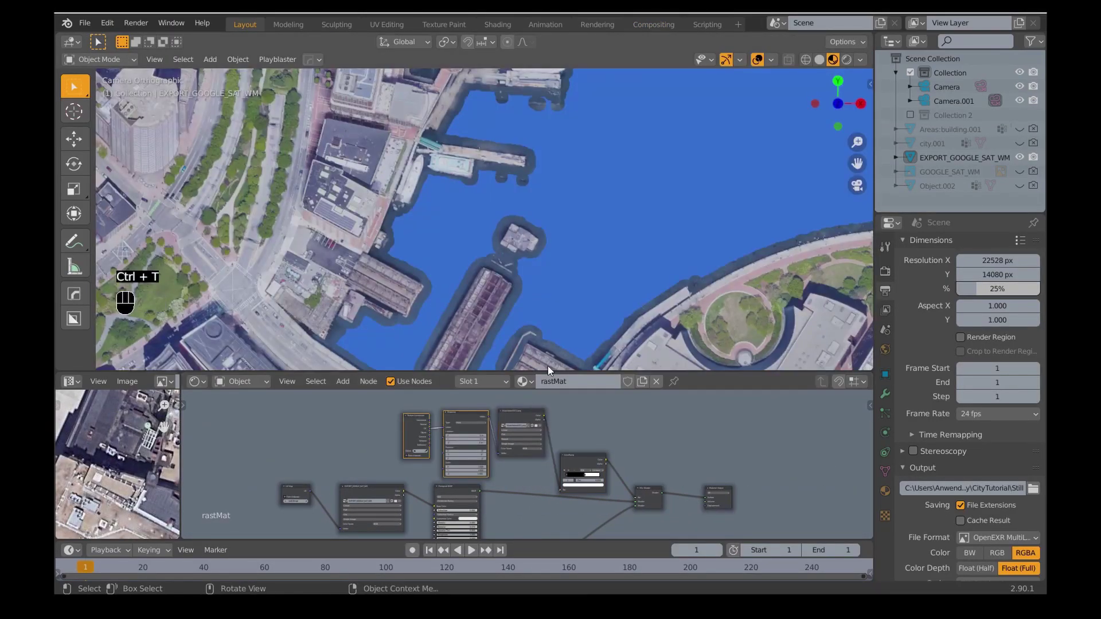
{"action": "left_click_drag", "start_coordinate": [549, 372], "coordinate": [550, 226]}
{"action": "middle_click_drag", "start_coordinate": [455, 316], "coordinate": [547, 301]}
{"action": "left_click_drag", "start_coordinate": [502, 331], "coordinate": [437, 310]}
{"action": "left_click_drag", "start_coordinate": [542, 330], "coordinate": [510, 305]}
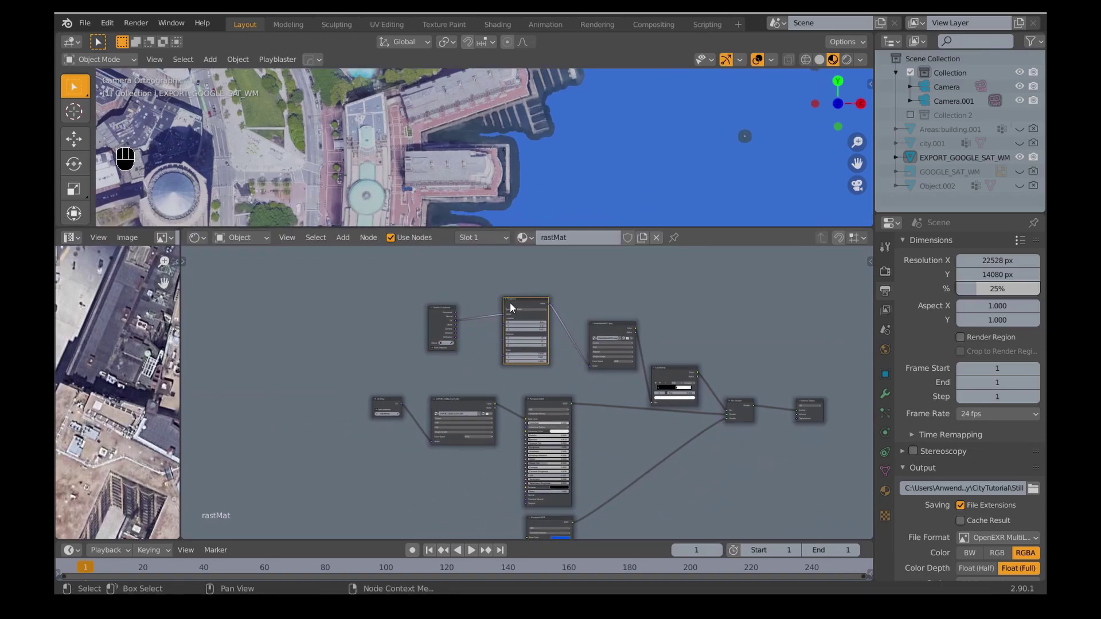
{"action": "key", "text": "Delete"}
{"action": "scroll", "coordinate": [423, 274], "scroll_direction": "up", "scroll_amount": 1}
- Add a MixRGB node between the Texture Coordinate node and the water mask texture
{"action": "left_click", "coordinate": [342, 237]}
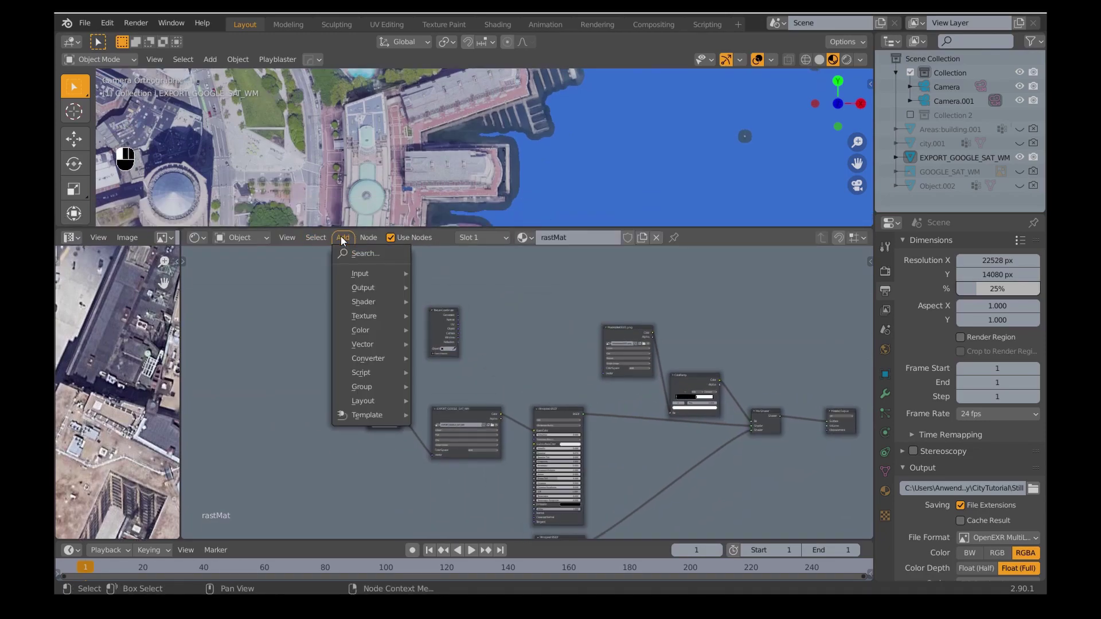
{"action": "mouse_move", "coordinate": [383, 329]}
{"action": "left_click", "coordinate": [448, 405]}
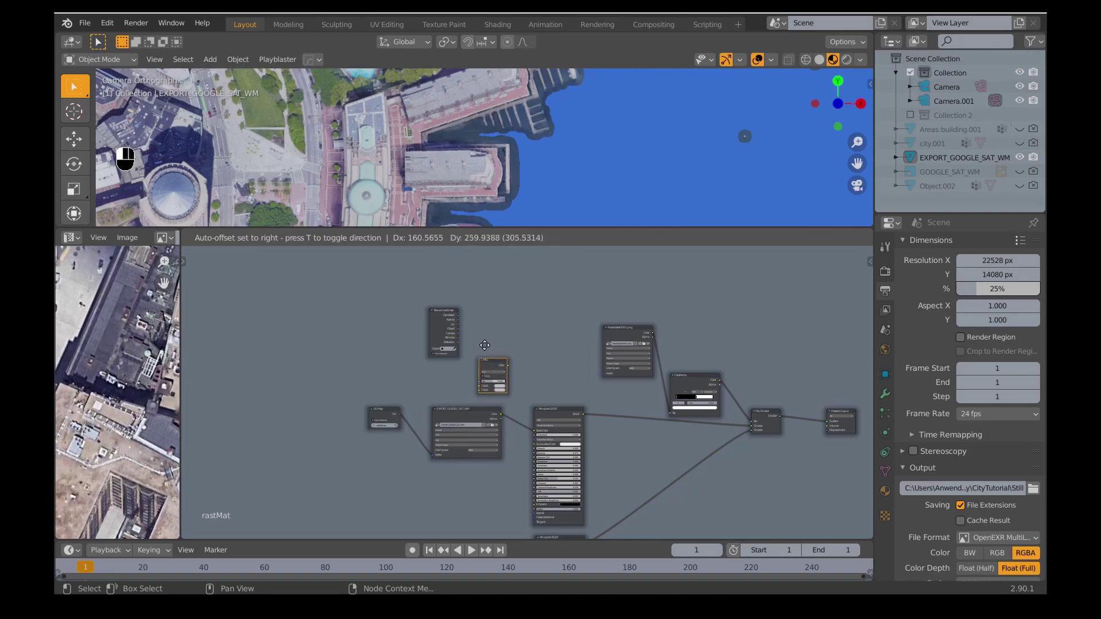
{"action": "left_click", "coordinate": [496, 328]}
- Add a Noise Texture node next to the Texture Coordinate node and move the Mix node aside to make room
{"action": "left_click", "coordinate": [341, 239]}
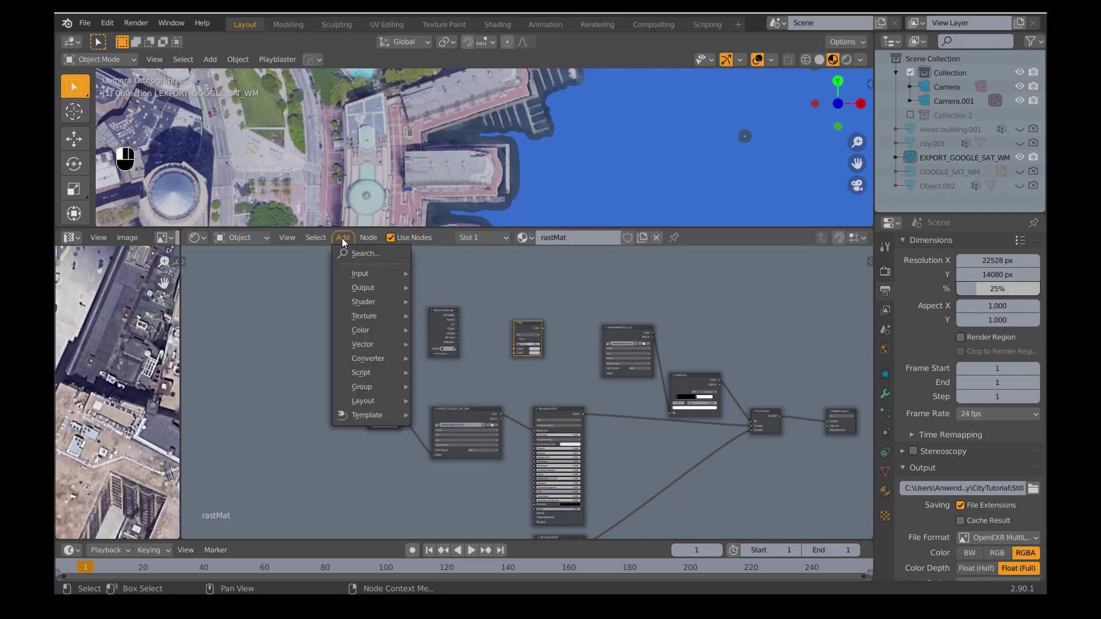
{"action": "mouse_move", "coordinate": [366, 318]}
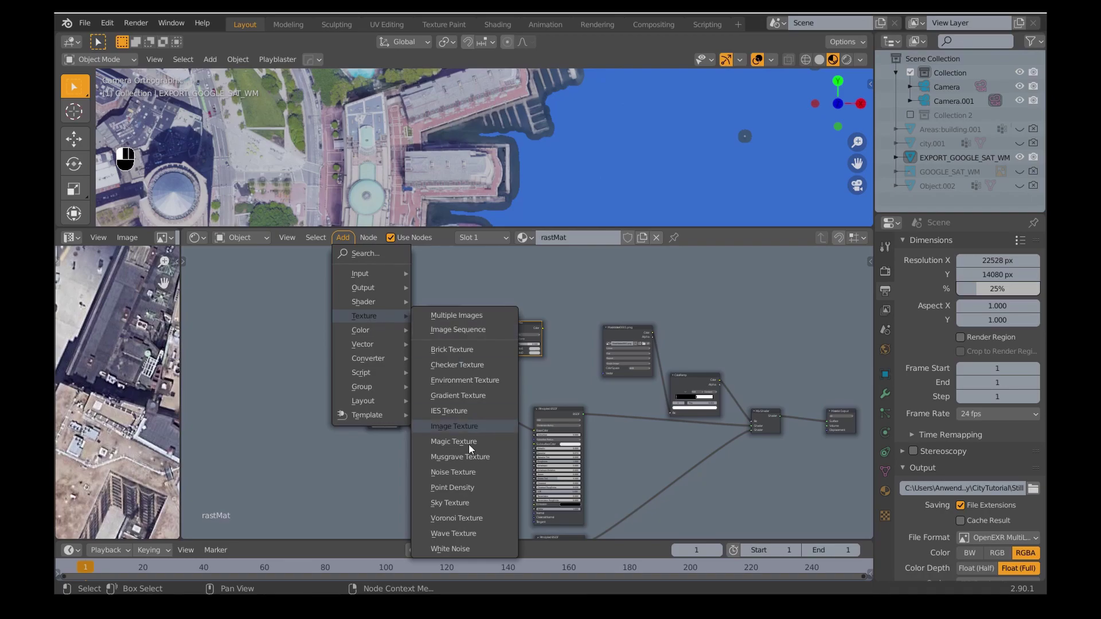
{"action": "left_click", "coordinate": [459, 472]}
{"action": "left_click", "coordinate": [475, 322]}
{"action": "left_click_drag", "start_coordinate": [522, 329], "coordinate": [539, 320]}
{"action": "scroll", "coordinate": [492, 329], "scroll_direction": "up", "scroll_amount": 3}
{"action": "scroll", "coordinate": [516, 350], "scroll_direction": "up", "scroll_amount": 4}
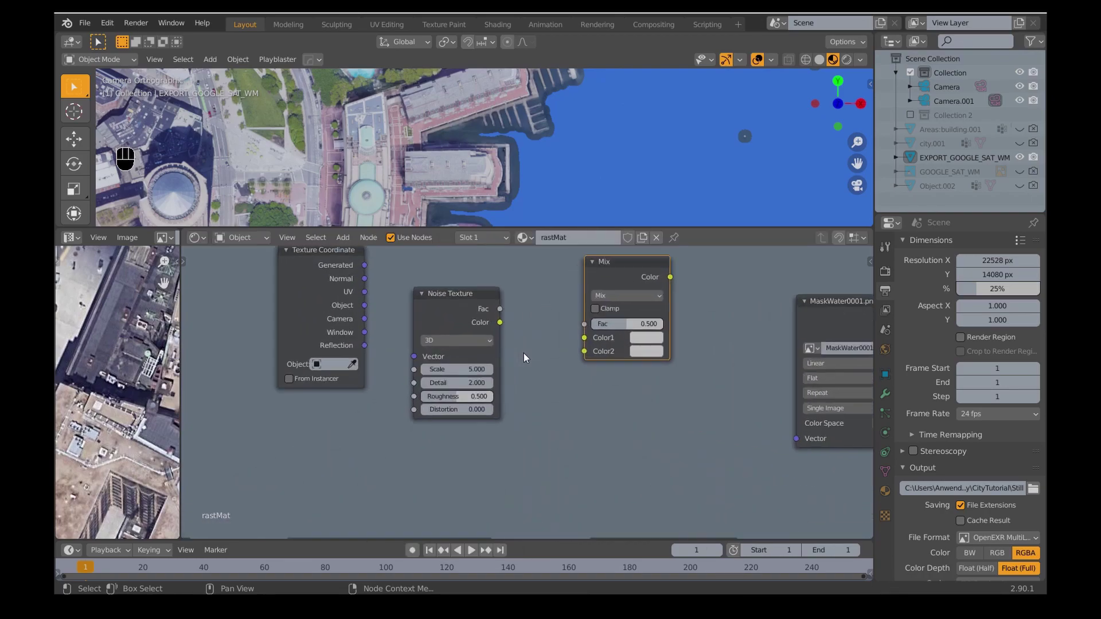
- Link UV to the mix's Color1 and the noise Vector, link noise Color to Color2, and make the noise 2D
{"action": "left_click_drag", "start_coordinate": [404, 318], "coordinate": [623, 364]}
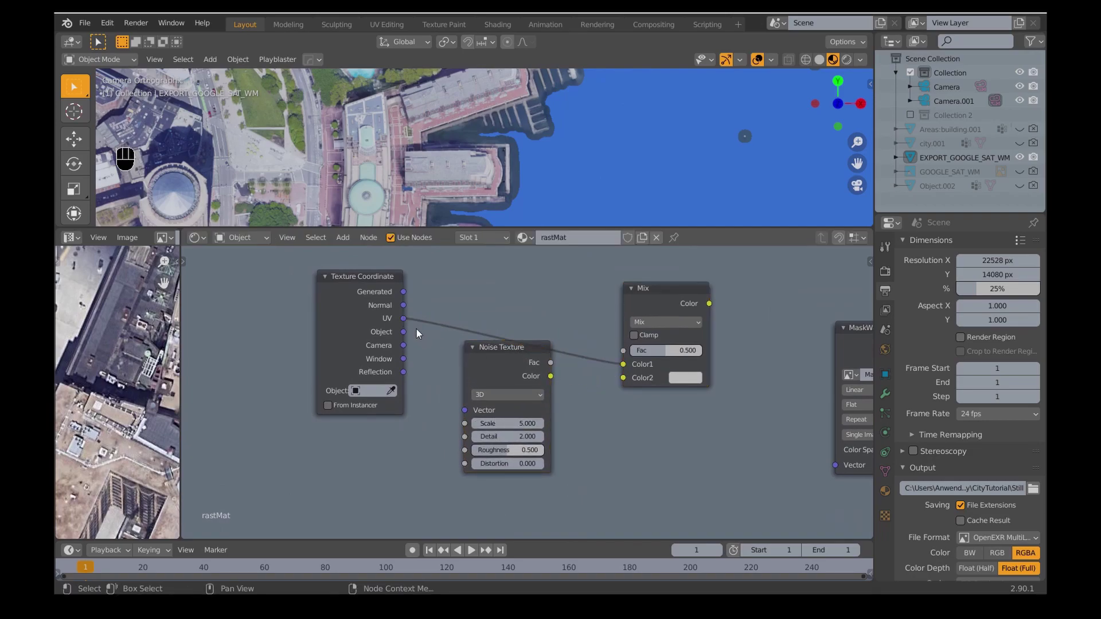
{"action": "left_click_drag", "start_coordinate": [549, 375], "coordinate": [623, 377]}
{"action": "left_click", "coordinate": [531, 394]}
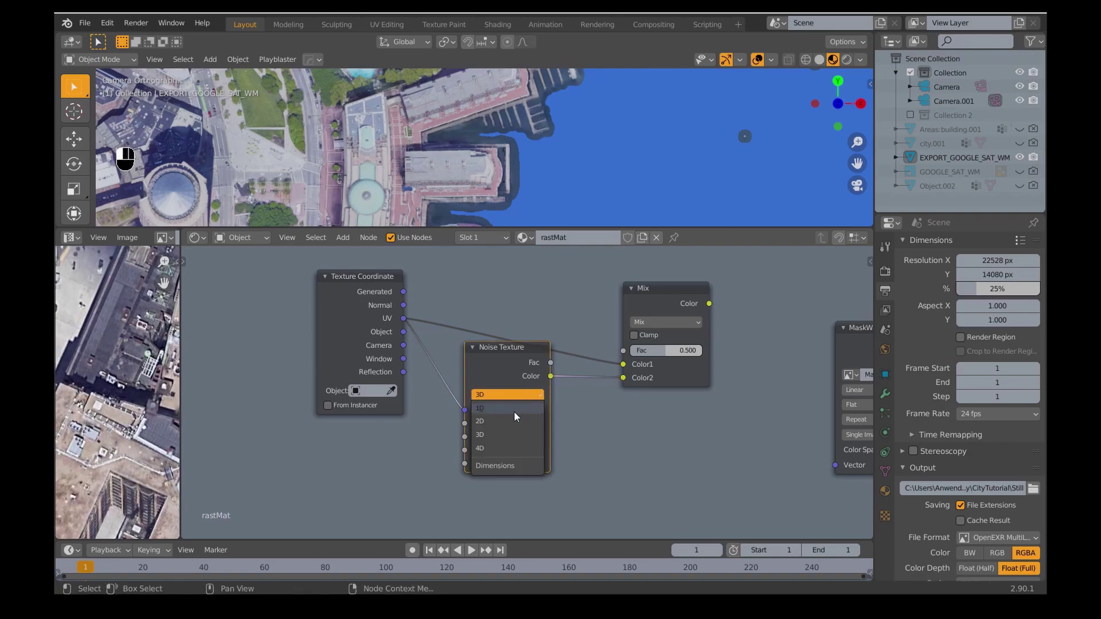
{"action": "left_click", "coordinate": [509, 421]}
- Change the mix node's blending mode to Linear Light and link its color output to the MaskWater0001.png texture's vector
{"action": "middle_click_drag", "start_coordinate": [642, 397], "coordinate": [552, 415]}
{"action": "left_click", "coordinate": [587, 340]}
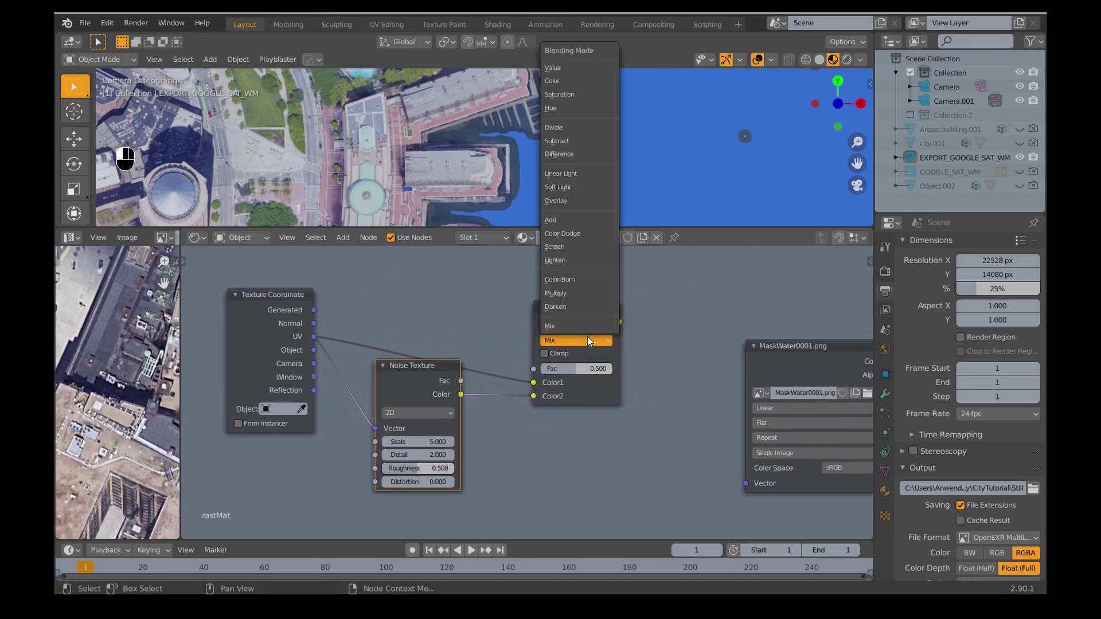
{"action": "left_click", "coordinate": [571, 174]}
{"action": "middle_click_drag", "start_coordinate": [708, 319], "coordinate": [623, 289]}
{"action": "left_click_drag", "start_coordinate": [534, 292], "coordinate": [662, 454]}
- Set the noise texture's scale to 100 and detail to 0, and the Linear Light factor to 0.014
{"action": "middle_click_drag", "start_coordinate": [472, 338], "coordinate": [474, 355]}
{"action": "left_click_drag", "start_coordinate": [474, 356], "coordinate": [441, 356]}
{"action": "scroll", "coordinate": [523, 336], "scroll_direction": "up", "scroll_amount": 3}
{"action": "double_click", "coordinate": [406, 399]}
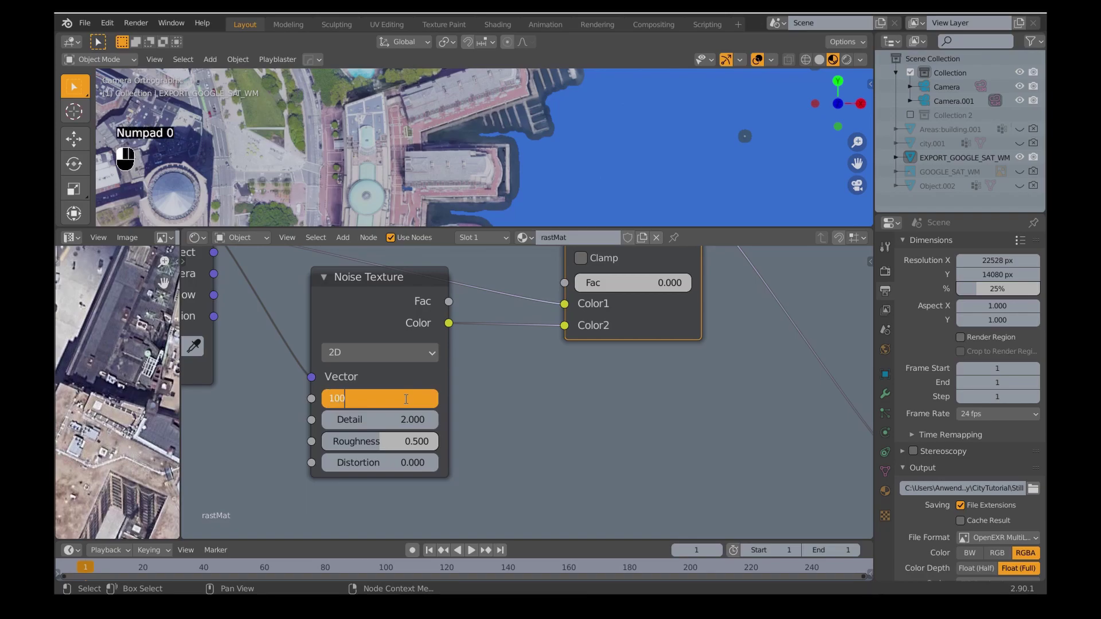
{"action": "key", "text": "Return"}
{"action": "left_click_drag", "start_coordinate": [406, 420], "coordinate": [367, 420]}
{"action": "left_click_drag", "start_coordinate": [594, 284], "coordinate": [595, 284]}
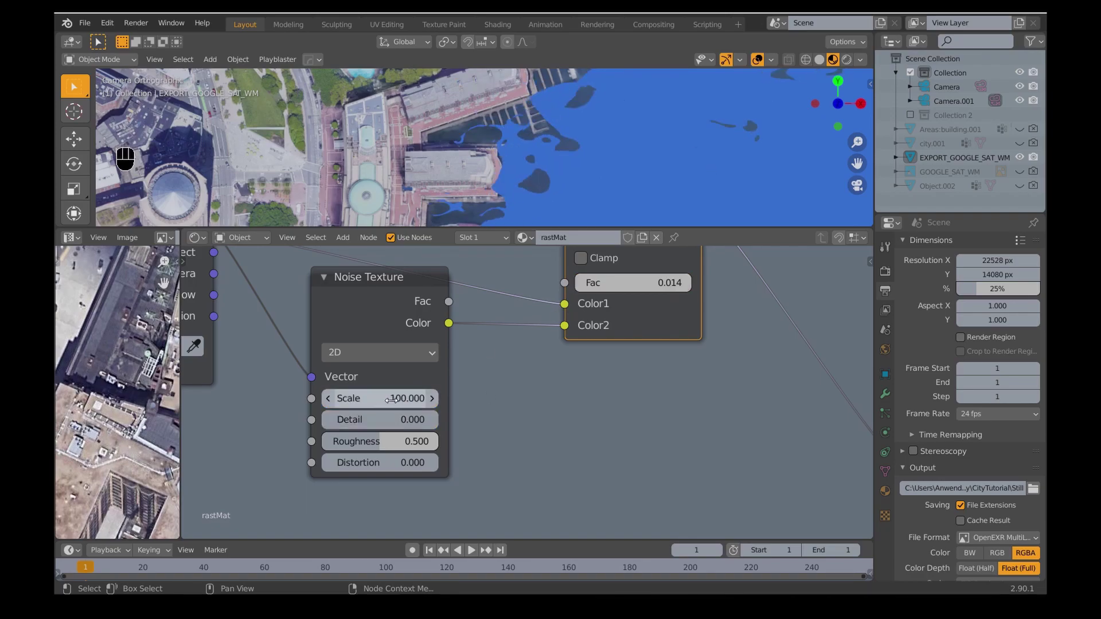
- Raise the noise texture's scale to 3000 and lower the Linear Light factor to 0.009
{"action": "type", "text": "0"}
{"action": "key", "text": "Return"}
{"action": "left_click", "coordinate": [398, 399]}
{"action": "type", "text": "3000"}
{"action": "key", "text": "Return"}
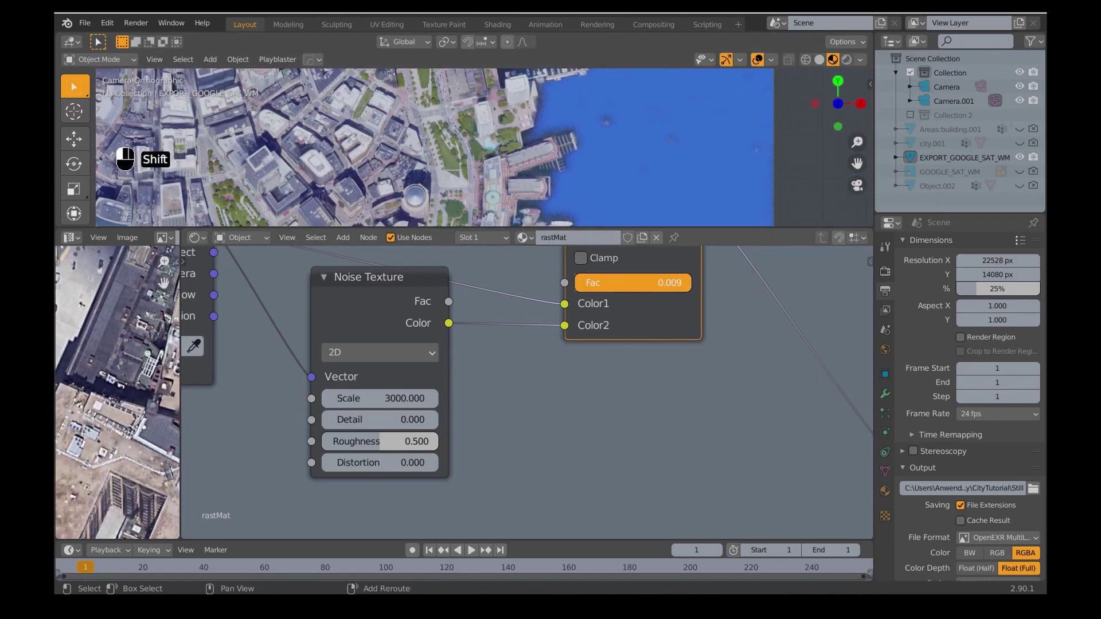
- Move the ColorRamp and Mix Shader nodes closer to the water mask row and inspect the coastline blend in perspective
{"action": "scroll", "coordinate": [648, 351], "scroll_direction": "down", "scroll_amount": 10}
{"action": "middle_click_drag", "start_coordinate": [648, 351], "coordinate": [312, 359]}
{"action": "left_click_drag", "start_coordinate": [602, 419], "coordinate": [610, 368]}
{"action": "left_click_drag", "start_coordinate": [776, 491], "coordinate": [777, 432]}
{"action": "middle_click_drag", "start_coordinate": [542, 183], "coordinate": [500, 133]}
{"action": "scroll", "coordinate": [511, 152], "scroll_direction": "down", "scroll_amount": 6}
{"action": "scroll", "coordinate": [526, 173], "scroll_direction": "down", "scroll_amount": 8}
{"action": "middle_click_drag", "start_coordinate": [526, 173], "coordinate": [500, 141]}
{"action": "scroll", "coordinate": [500, 121], "scroll_direction": "up", "scroll_amount": 7}
{"action": "middle_click_drag", "start_coordinate": [565, 154], "coordinate": [496, 143], "text": "shift"}
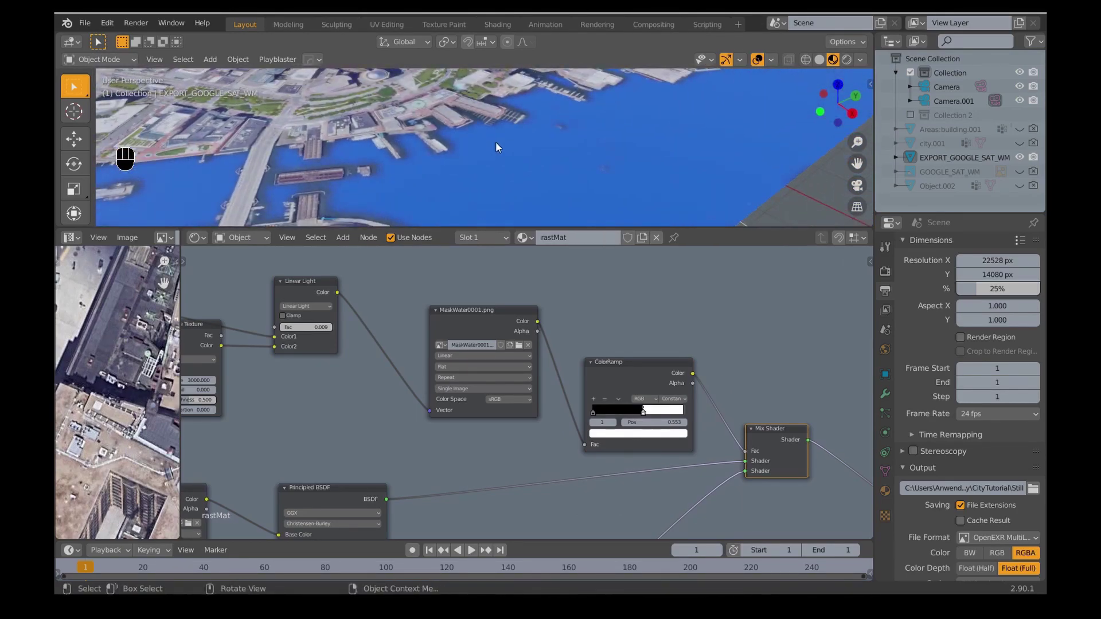
- Add a Voronoi Texture node beside the blue Principled BSDF that shades the water
{"action": "scroll", "coordinate": [588, 325], "scroll_direction": "down", "scroll_amount": 4}
{"action": "middle_click_drag", "start_coordinate": [587, 324], "coordinate": [496, 257]}
{"action": "scroll", "coordinate": [425, 476], "scroll_direction": "down", "scroll_amount": 5}
{"action": "middle_click_drag", "start_coordinate": [425, 475], "coordinate": [524, 386]}
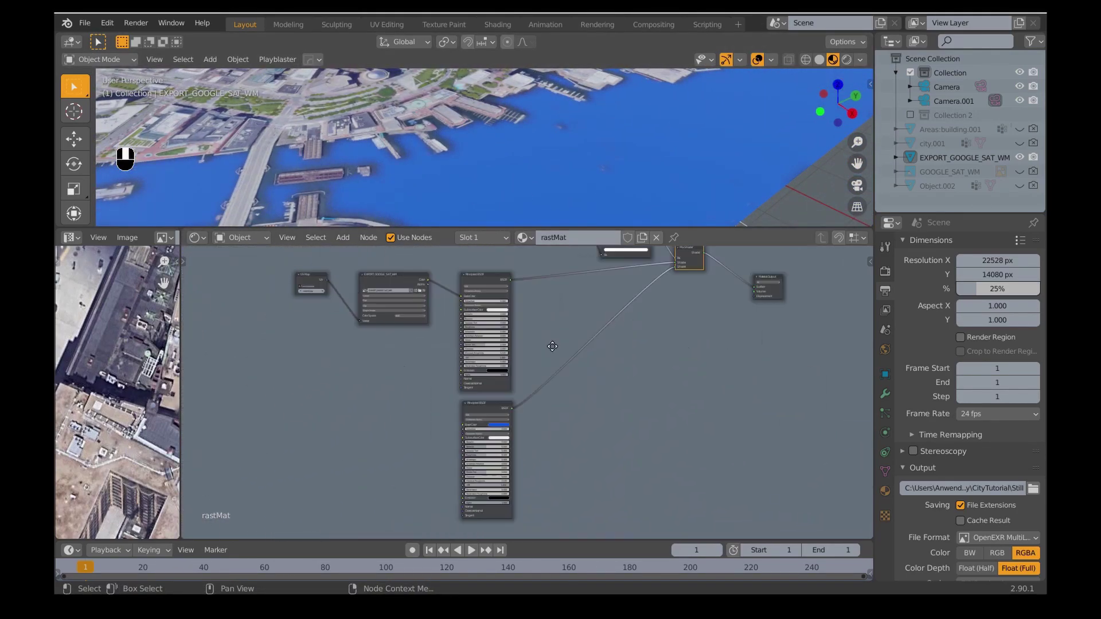
{"action": "scroll", "coordinate": [404, 445], "scroll_direction": "up", "scroll_amount": 9}
{"action": "middle_click_drag", "start_coordinate": [405, 445], "coordinate": [460, 295]}
{"action": "left_click", "coordinate": [345, 238]}
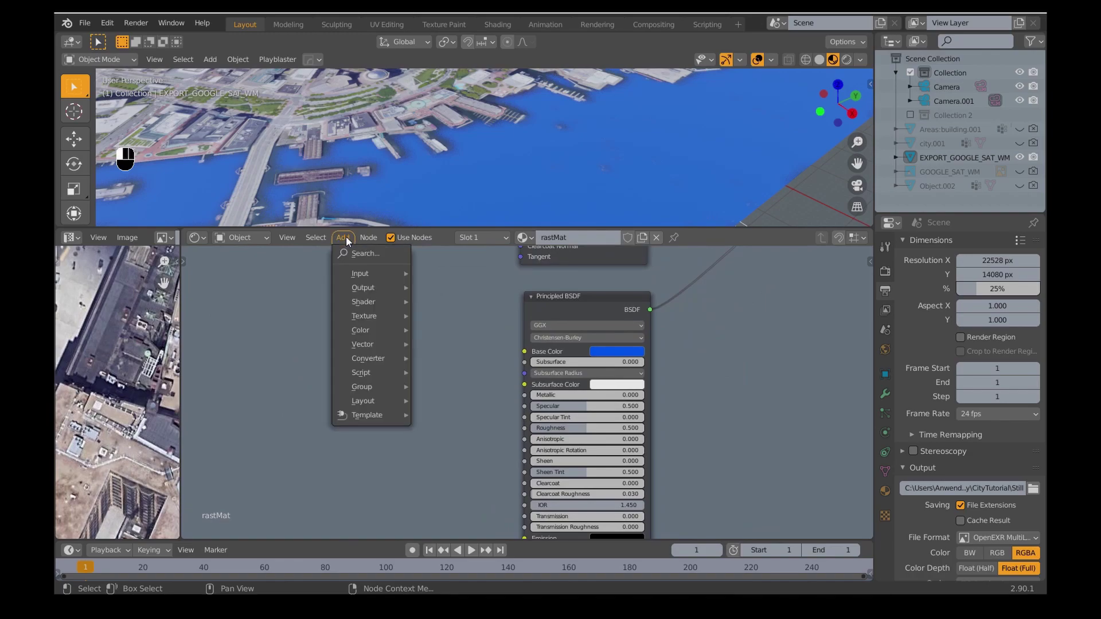
{"action": "mouse_move", "coordinate": [354, 316]}
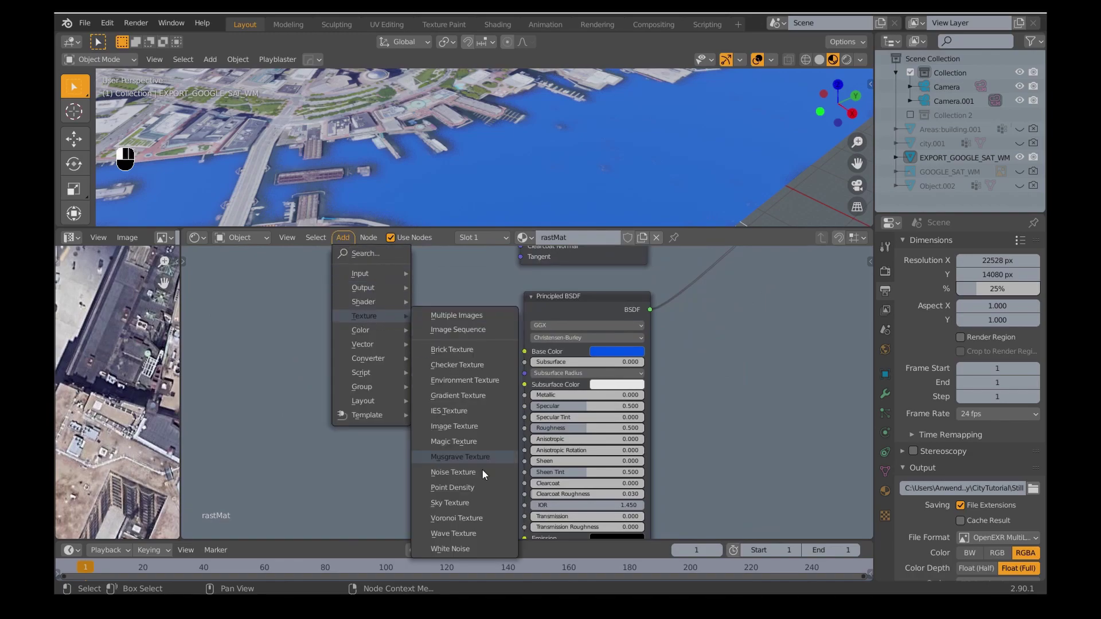
{"action": "left_click", "coordinate": [457, 517]}
{"action": "left_click", "coordinate": [364, 336]}
{"action": "middle_click_drag", "start_coordinate": [501, 377], "coordinate": [504, 323]}
{"action": "left_click_drag", "start_coordinate": [411, 285], "coordinate": [395, 324]}
- Add a Normal Map node between the Voronoi Texture and the blue Principled BSDF, spacing the nodes apart
{"action": "left_click", "coordinate": [347, 239]}
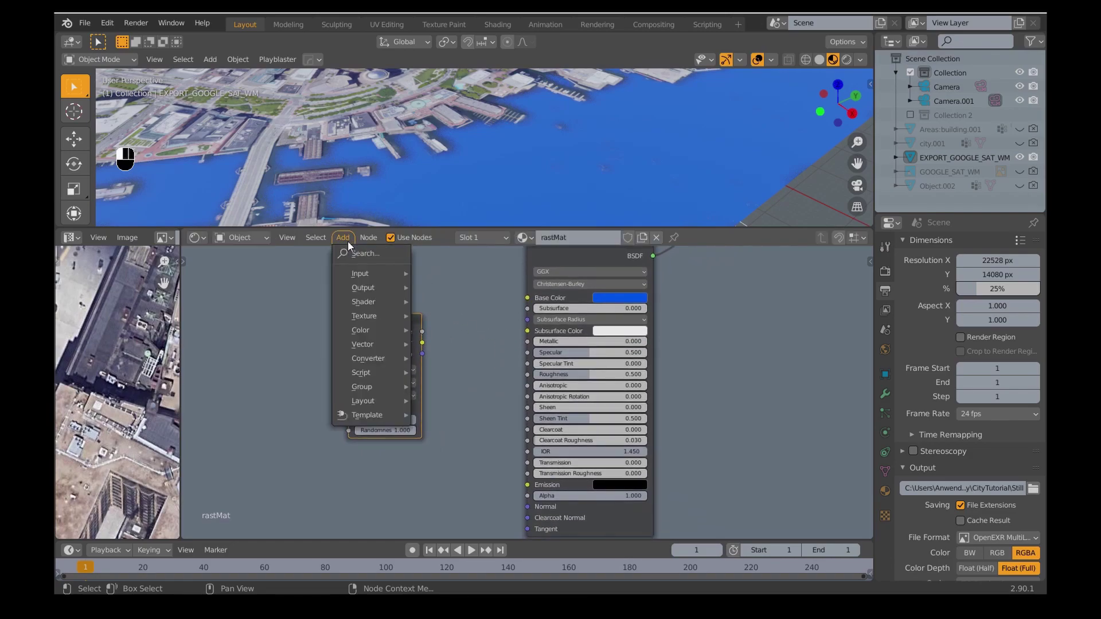
{"action": "mouse_move", "coordinate": [380, 344]}
{"action": "left_click", "coordinate": [471, 405]}
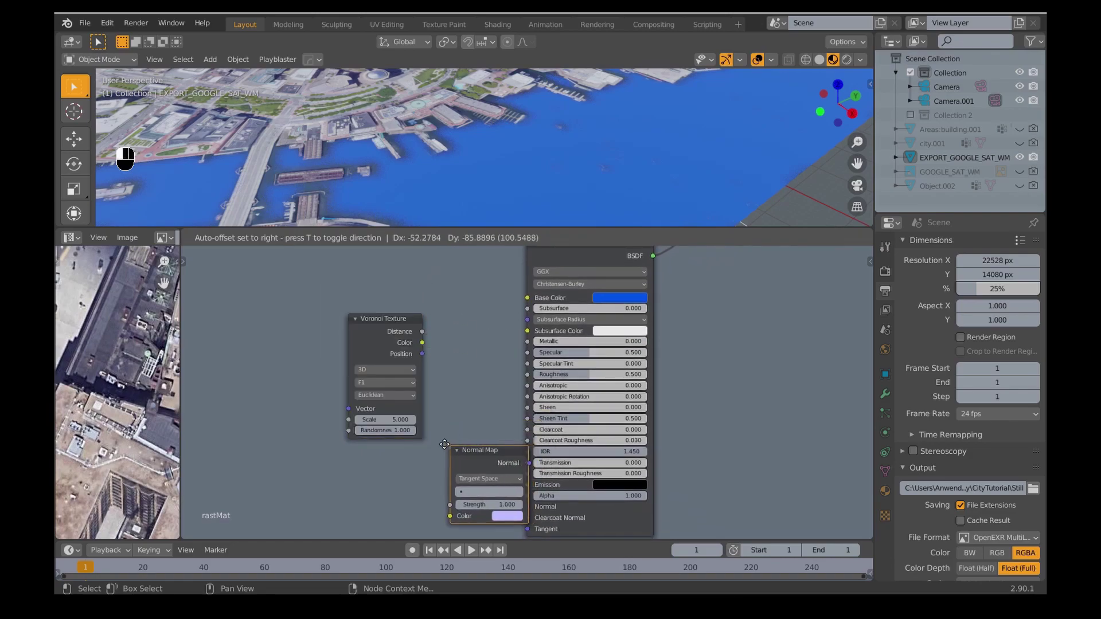
{"action": "middle_click_drag", "start_coordinate": [472, 390], "coordinate": [511, 365]}
{"action": "left_click_drag", "start_coordinate": [447, 293], "coordinate": [381, 325]}
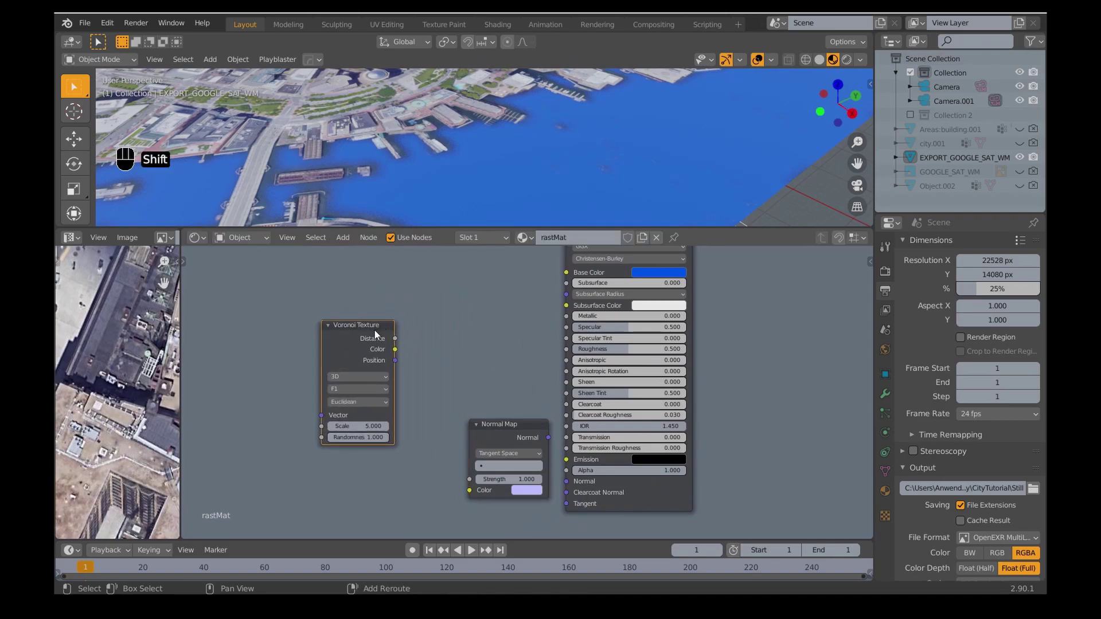
- Preview the Voronoi texture's different outputs on the ground plane, ending with its Color output
{"action": "left_click", "coordinate": [374, 329], "text": "ctrl+shift"}
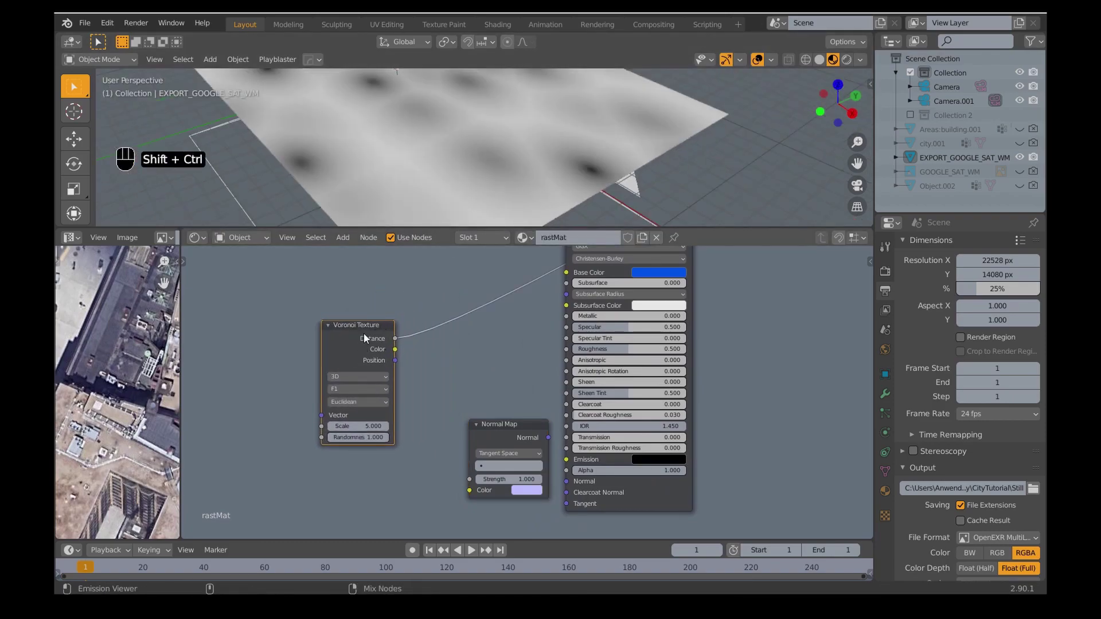
{"action": "left_click", "coordinate": [364, 333], "text": "ctrl+shift"}
{"action": "left_click", "coordinate": [363, 333], "text": "ctrl+shift"}
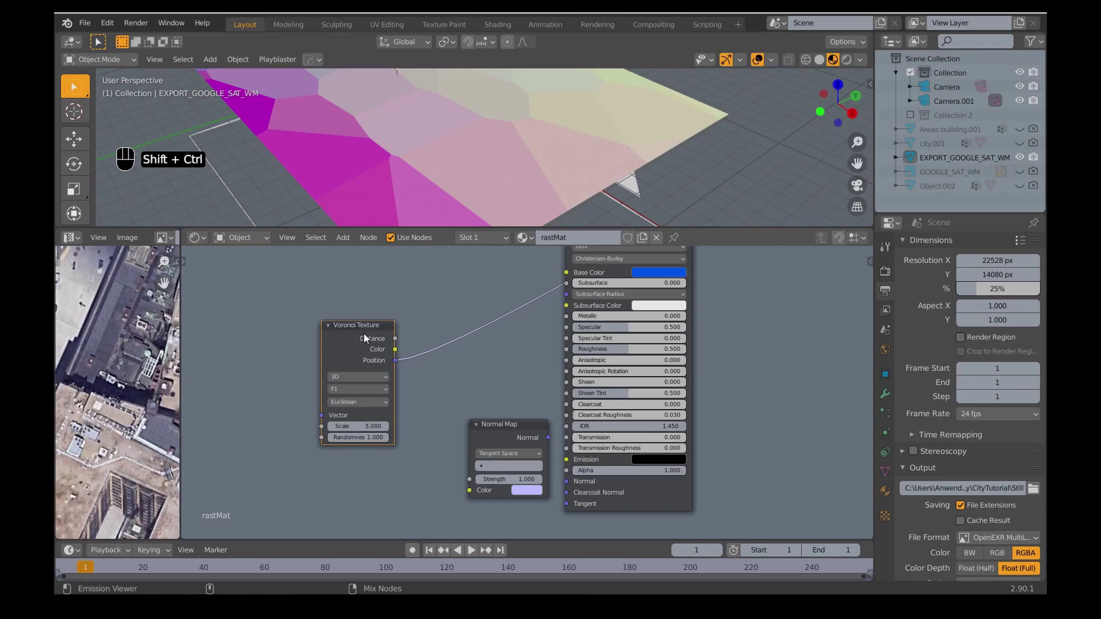
{"action": "left_click", "coordinate": [363, 332], "text": "ctrl+shift"}
{"action": "left_click", "coordinate": [364, 333], "text": "ctrl+shift"}
- Switch the Voronoi texture to 2D and set its scale to 500
{"action": "scroll", "coordinate": [386, 408], "scroll_direction": "up", "scroll_amount": 2}
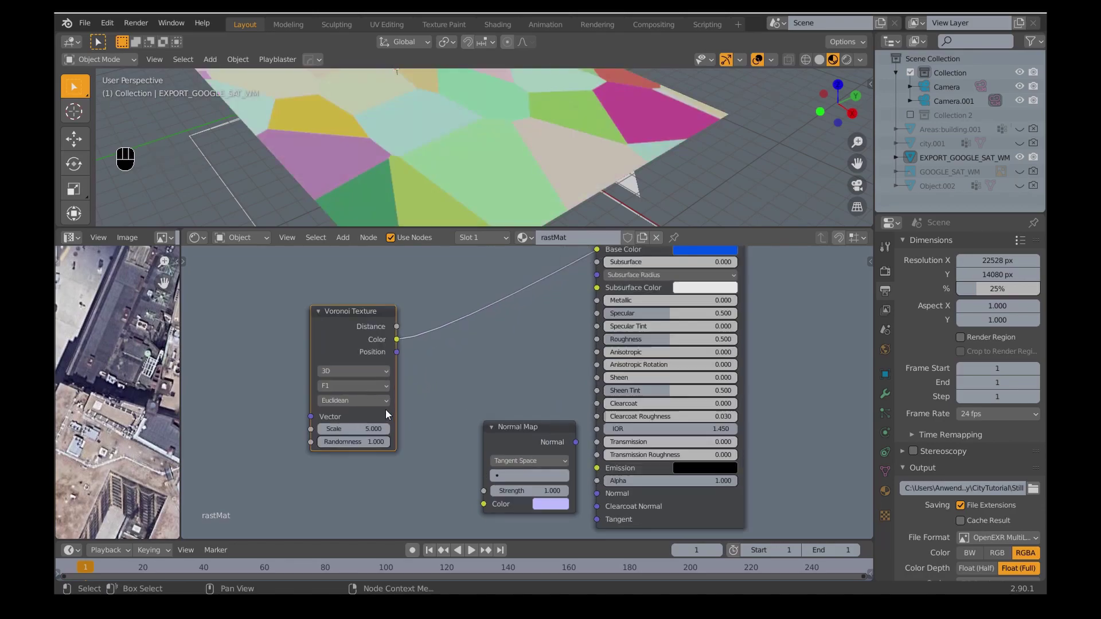
{"action": "left_click", "coordinate": [373, 366]}
{"action": "left_click", "coordinate": [353, 395]}
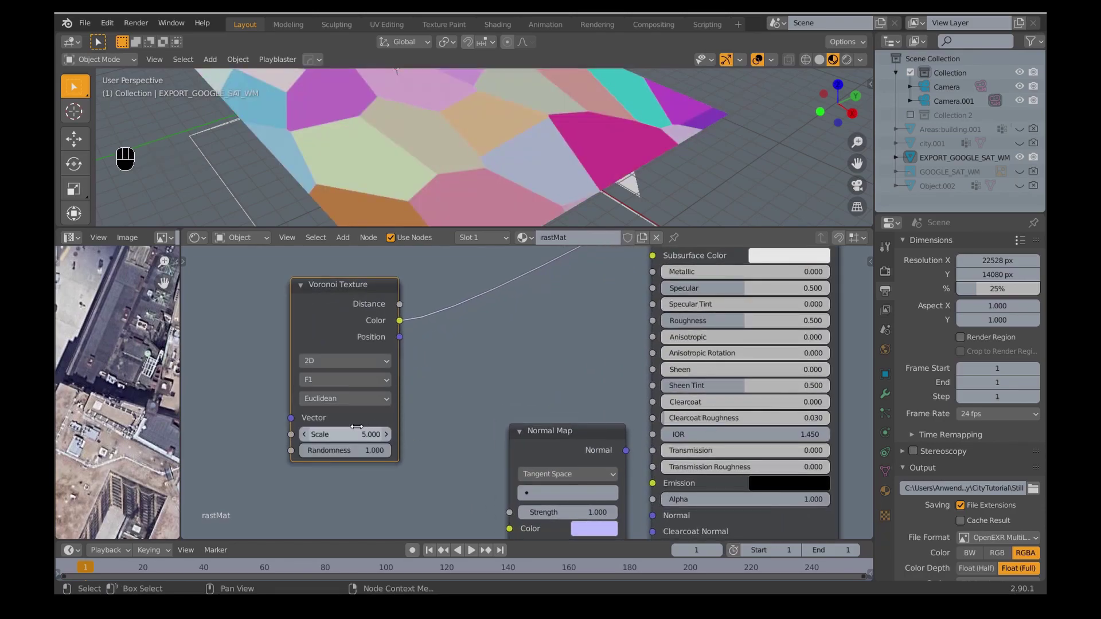
{"action": "type", "text": "500"}
{"action": "key", "text": "Return"}
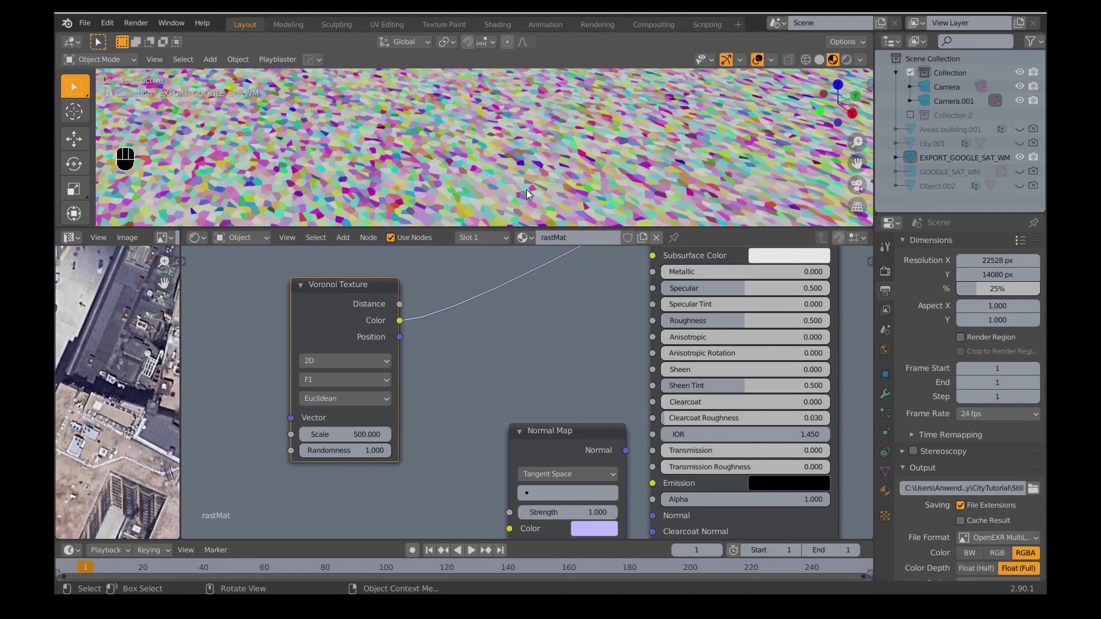
{"action": "scroll", "coordinate": [487, 319], "scroll_direction": "down", "scroll_amount": 2}
- Route the Voronoi color through the Normal Map into the water shader's Normal input, and preview the Mix Shader again
{"action": "left_click_drag", "start_coordinate": [419, 308], "coordinate": [483, 441]}
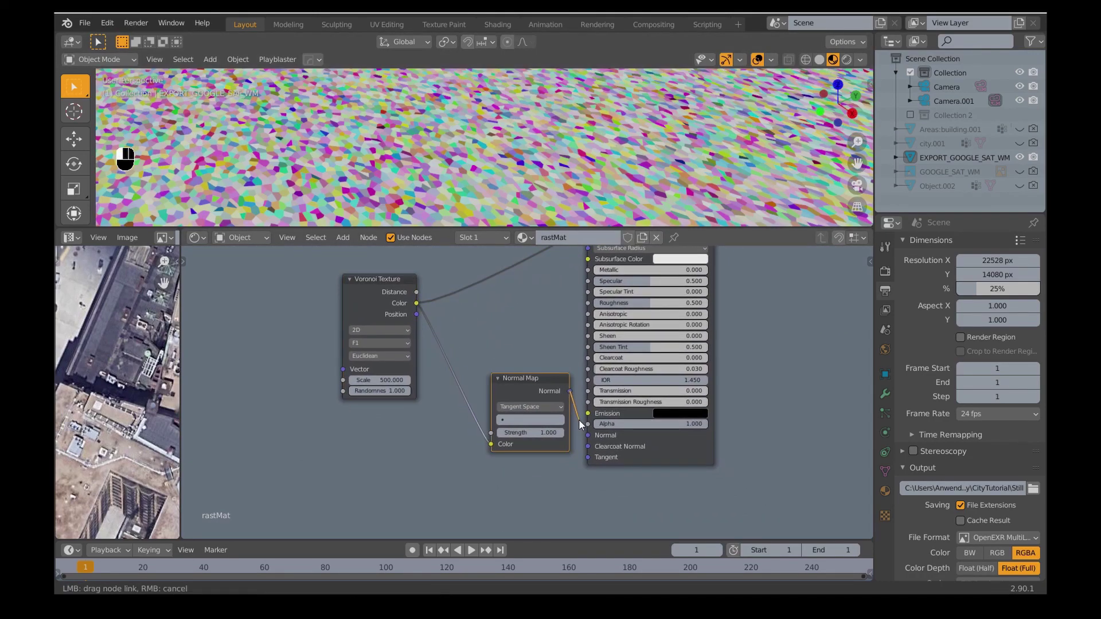
{"action": "left_click_drag", "start_coordinate": [579, 420], "coordinate": [587, 435]}
{"action": "scroll", "coordinate": [559, 344], "scroll_direction": "down", "scroll_amount": 4}
{"action": "middle_click_drag", "start_coordinate": [547, 301], "coordinate": [425, 401]}
{"action": "middle_click_drag", "start_coordinate": [677, 286], "coordinate": [447, 424]}
{"action": "scroll", "coordinate": [507, 391], "scroll_direction": "down", "scroll_amount": 3}
{"action": "scroll", "coordinate": [504, 361], "scroll_direction": "up", "scroll_amount": 4}
{"action": "left_click", "coordinate": [500, 356], "text": "ctrl+shift"}
- Make the 3D viewport taller and set the Voronoi texture's scale to 2000
{"action": "left_click_drag", "start_coordinate": [498, 228], "coordinate": [484, 353]}
{"action": "scroll", "coordinate": [314, 434], "scroll_direction": "down", "scroll_amount": 2}
{"action": "middle_click_drag", "start_coordinate": [314, 436], "coordinate": [534, 344]}
{"action": "scroll", "coordinate": [522, 510], "scroll_direction": "up", "scroll_amount": 2}
{"action": "middle_click_drag", "start_coordinate": [521, 511], "coordinate": [618, 523]}
{"action": "left_click_drag", "start_coordinate": [531, 448], "coordinate": [507, 425]}
{"action": "scroll", "coordinate": [460, 449], "scroll_direction": "up", "scroll_amount": 5}
{"action": "middle_click_drag", "start_coordinate": [461, 449], "coordinate": [492, 443]}
{"action": "left_click", "coordinate": [406, 451]}
{"action": "type", "text": "2000"}
{"action": "key", "text": "Return"}
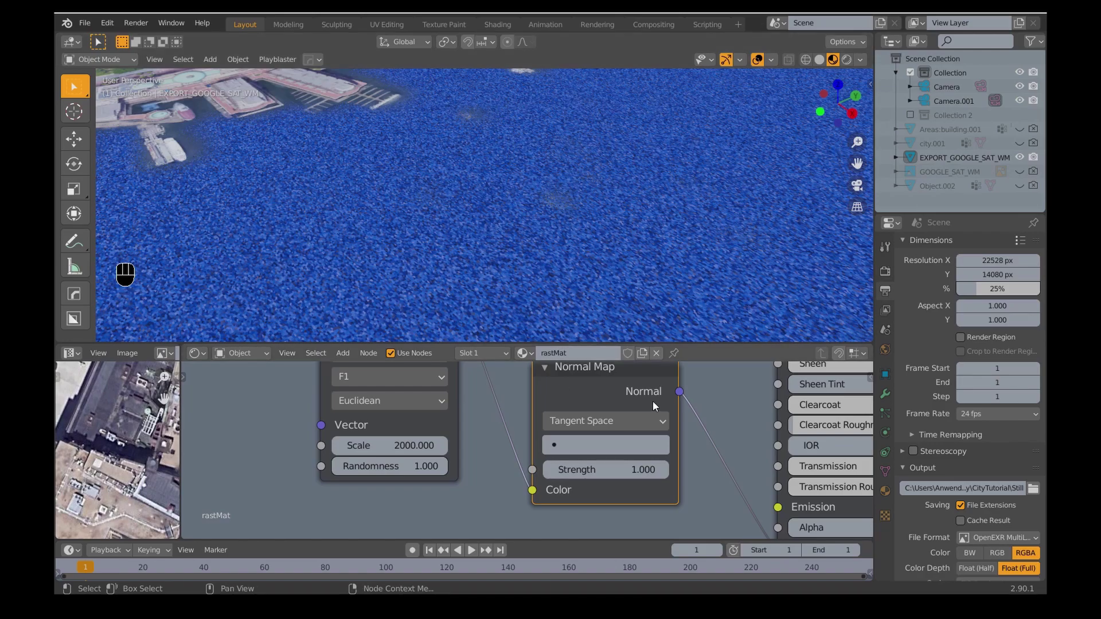
- Reposition the Voronoi Texture node near the Normal Map and shrink the 3D viewport to give the node editor more height
{"action": "scroll", "coordinate": [712, 411], "scroll_direction": "down", "scroll_amount": 8}
{"action": "middle_click_drag", "start_coordinate": [712, 412], "coordinate": [478, 420]}
{"action": "middle_click_drag", "start_coordinate": [680, 384], "coordinate": [711, 376]}
{"action": "scroll", "coordinate": [671, 451], "scroll_direction": "down", "scroll_amount": 3}
{"action": "left_click_drag", "start_coordinate": [412, 396], "coordinate": [392, 453]}
{"action": "scroll", "coordinate": [493, 516], "scroll_direction": "down", "scroll_amount": 4}
{"action": "left_click_drag", "start_coordinate": [602, 344], "coordinate": [602, 260]}
{"action": "scroll", "coordinate": [655, 331], "scroll_direction": "down", "scroll_amount": 3}
{"action": "mouse_move", "coordinate": [655, 327]}
{"action": "middle_mouse_down"}
{"action": "mouse_move", "coordinate": [586, 383]}
{"action": "mouse_move", "coordinate": [667, 333]}
{"action": "middle_mouse_up"}
{"action": "scroll", "coordinate": [577, 366], "scroll_direction": "up", "scroll_amount": 2}
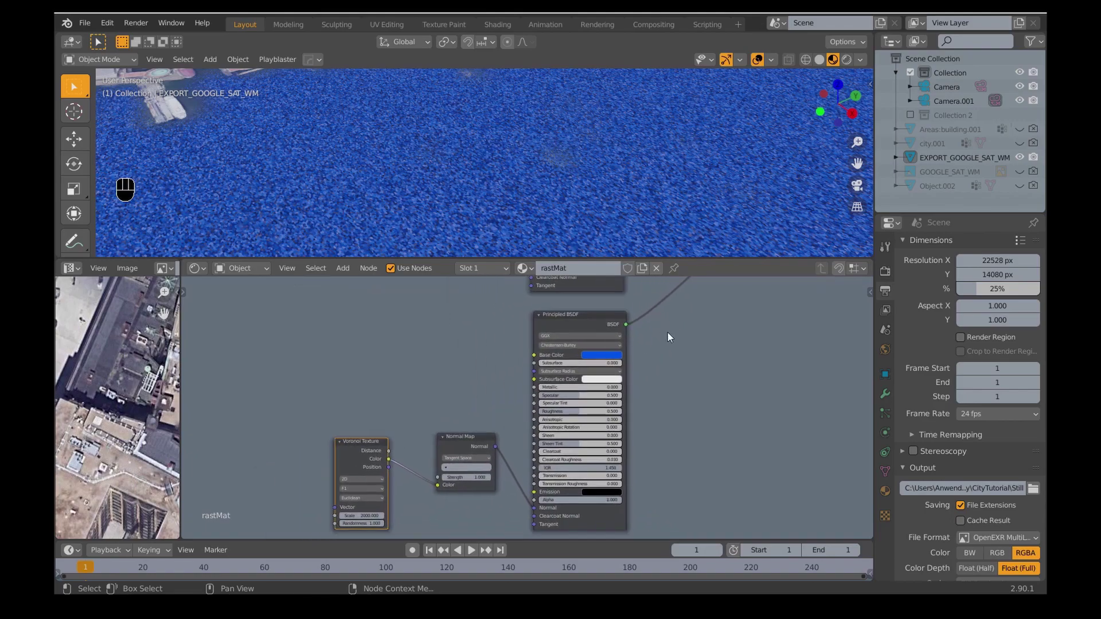
- Add a ColorRamp node driven by the Voronoi Distance output and preview the Voronoi texture alone
{"action": "left_click", "coordinate": [344, 269]}
{"action": "mouse_move", "coordinate": [372, 390]}
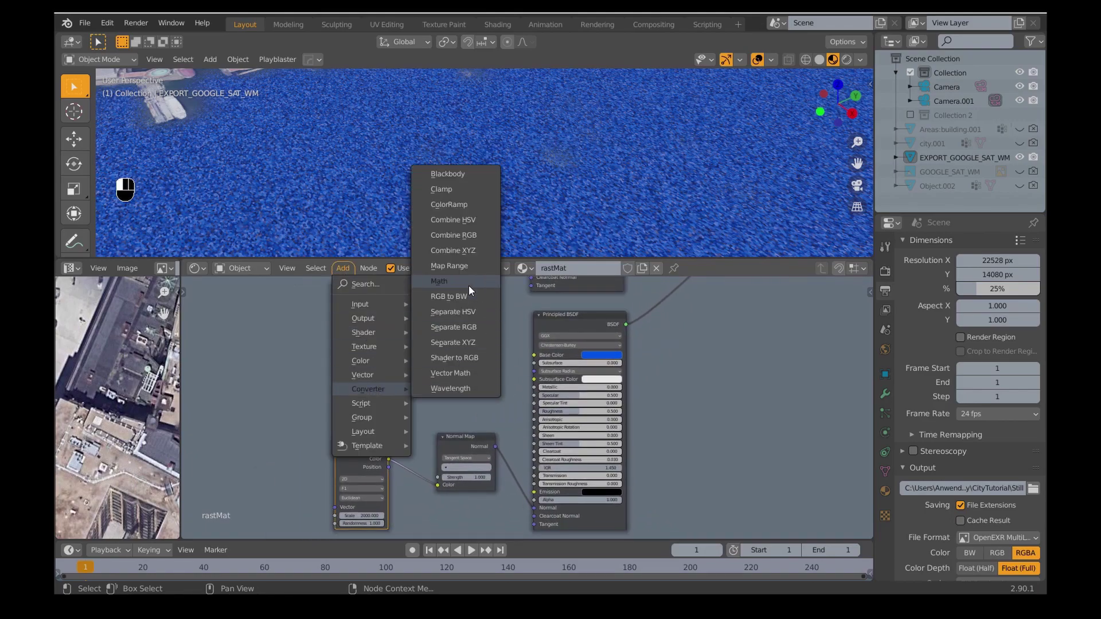
{"action": "left_click", "coordinate": [449, 204]}
{"action": "left_click", "coordinate": [462, 367]}
{"action": "left_click_drag", "start_coordinate": [368, 438], "coordinate": [422, 411]}
{"action": "left_click", "coordinate": [325, 399], "text": "ctrl+shift"}
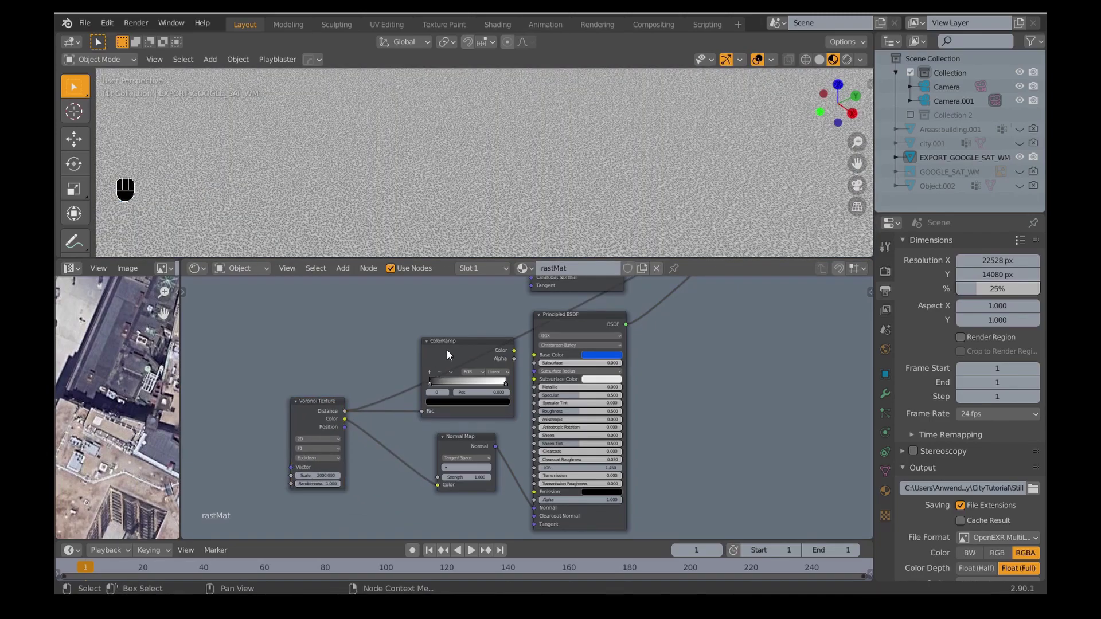
- Link the new ColorRamp's color to the water shader's Base Color and return the preview to the Mix Shader
{"action": "left_click_drag", "start_coordinate": [447, 350], "coordinate": [404, 349]}
{"action": "left_click_drag", "start_coordinate": [473, 349], "coordinate": [534, 356]}
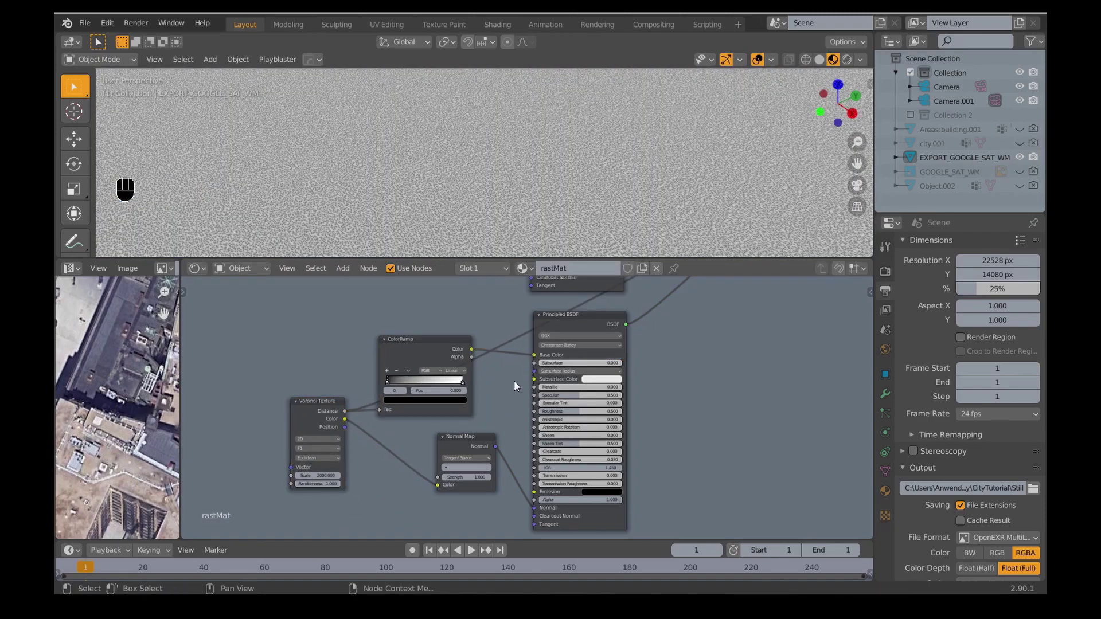
{"action": "scroll", "coordinate": [487, 404], "scroll_direction": "up", "scroll_amount": 2}
{"action": "scroll", "coordinate": [703, 365], "scroll_direction": "down", "scroll_amount": 4}
{"action": "middle_click_drag", "start_coordinate": [749, 359], "coordinate": [472, 504]}
{"action": "left_click", "coordinate": [600, 321], "text": "ctrl+shift"}
- Color the new ColorRamp's first stop blue and move it to position 0.767
{"action": "middle_click_drag", "start_coordinate": [344, 493], "coordinate": [562, 338]}
{"action": "scroll", "coordinate": [488, 404], "scroll_direction": "up", "scroll_amount": 5}
{"action": "left_click", "coordinate": [493, 419]}
{"action": "left_click_drag", "start_coordinate": [535, 313], "coordinate": [538, 295]}
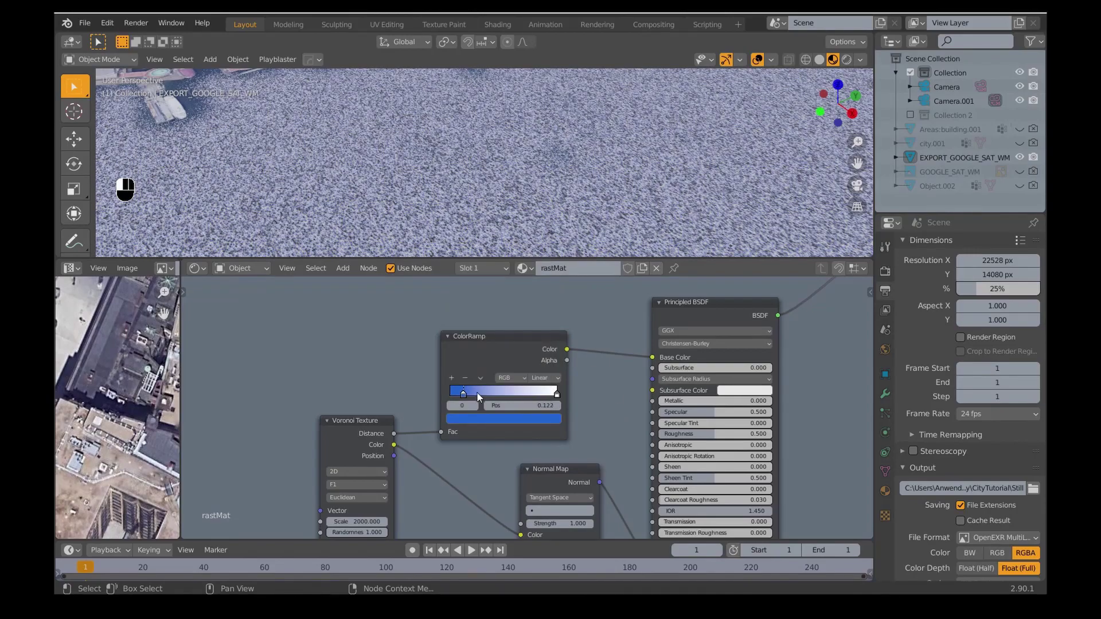
{"action": "scroll", "coordinate": [541, 394], "scroll_direction": "down", "scroll_amount": 2}
{"action": "middle_click_drag", "start_coordinate": [550, 368], "coordinate": [512, 366]}
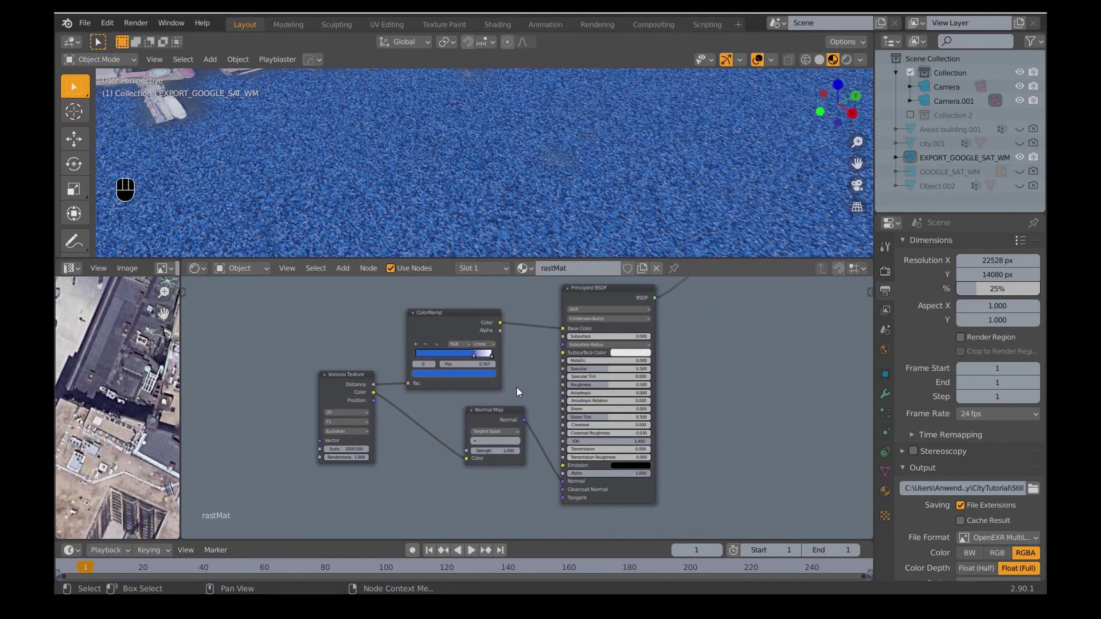
- Set the water shader's Specular to 0.931 and Roughness to 0.172, and the Normal Map strength to 0.1
{"action": "left_click_drag", "start_coordinate": [606, 385], "coordinate": [645, 368]}
{"action": "middle_click_drag", "start_coordinate": [537, 405], "coordinate": [565, 371]}
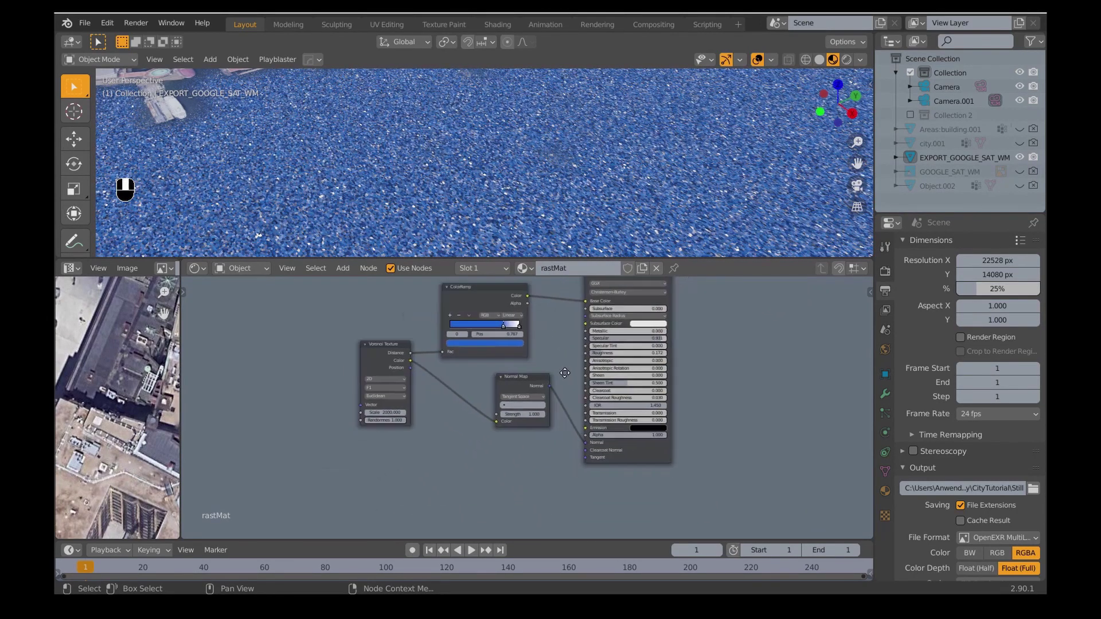
{"action": "scroll", "coordinate": [547, 402], "scroll_direction": "up", "scroll_amount": 6}
{"action": "left_click", "coordinate": [521, 415]}
{"action": "type", "text": "0.1"}
{"action": "key", "text": "Return"}
- Reduce the water shader's Roughness to 0.130 and its Specular to 0.729
{"action": "scroll", "coordinate": [463, 185], "scroll_direction": "down", "scroll_amount": 6}
{"action": "middle_click_drag", "start_coordinate": [463, 189], "coordinate": [476, 158], "text": "shift"}
{"action": "middle_click_drag", "start_coordinate": [570, 316], "coordinate": [504, 388]}
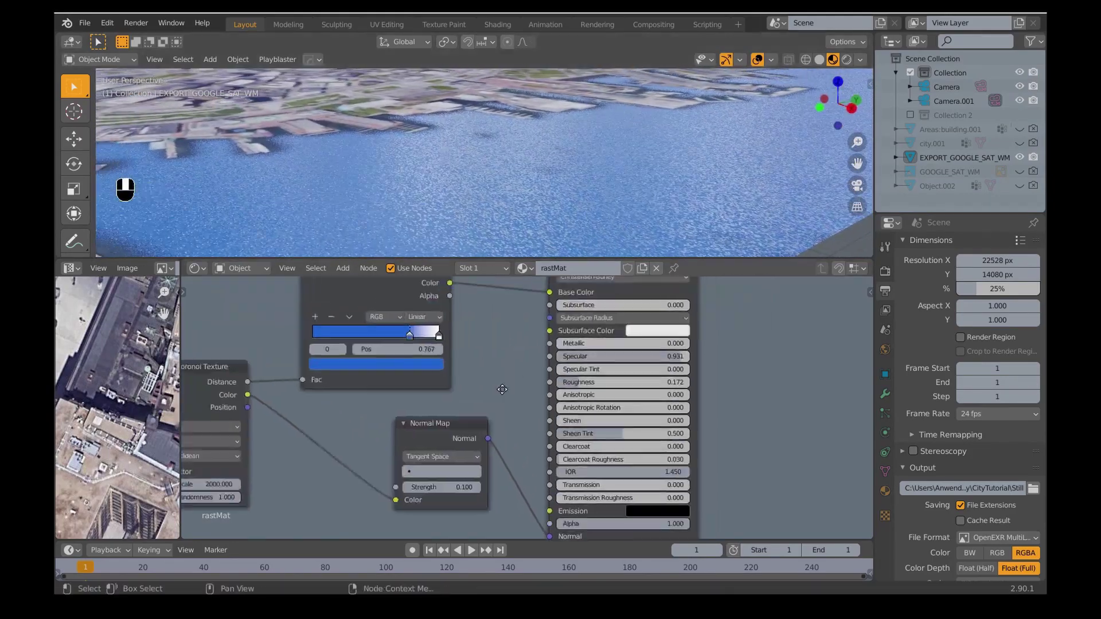
{"action": "scroll", "coordinate": [520, 391], "scroll_direction": "up", "scroll_amount": 3}
{"action": "left_click_drag", "start_coordinate": [597, 380], "coordinate": [578, 380]}
{"action": "left_click_drag", "start_coordinate": [691, 347], "coordinate": [666, 348]}
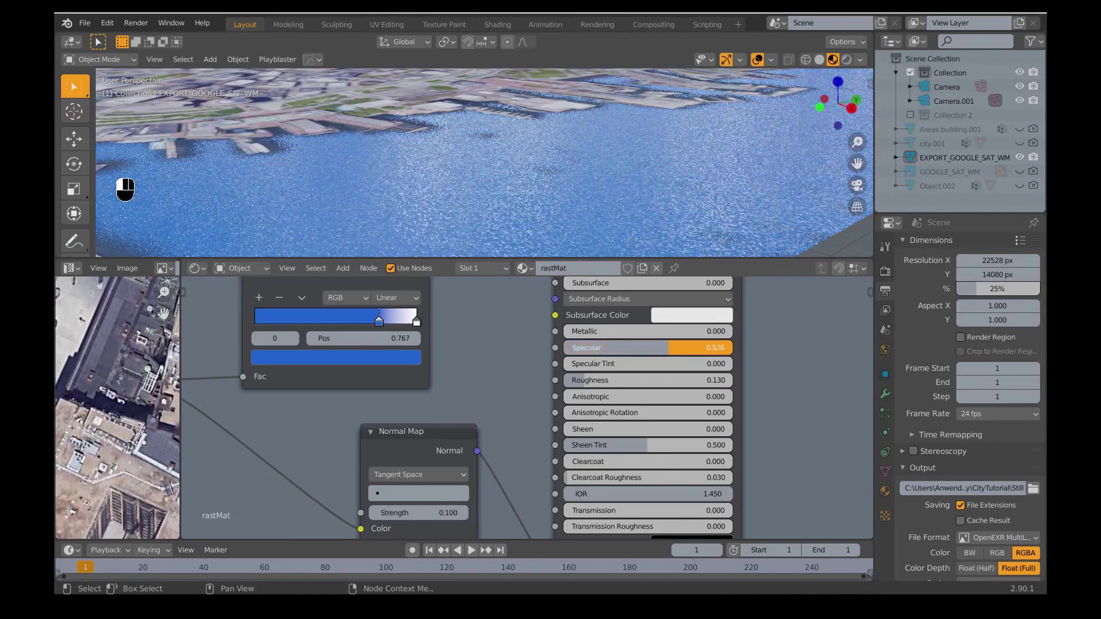
{"action": "scroll", "coordinate": [422, 375], "scroll_direction": "down", "scroll_amount": 3}
{"action": "middle_click_drag", "start_coordinate": [422, 374], "coordinate": [505, 390]}
{"action": "scroll", "coordinate": [155, 404], "scroll_direction": "down", "scroll_amount": 2}
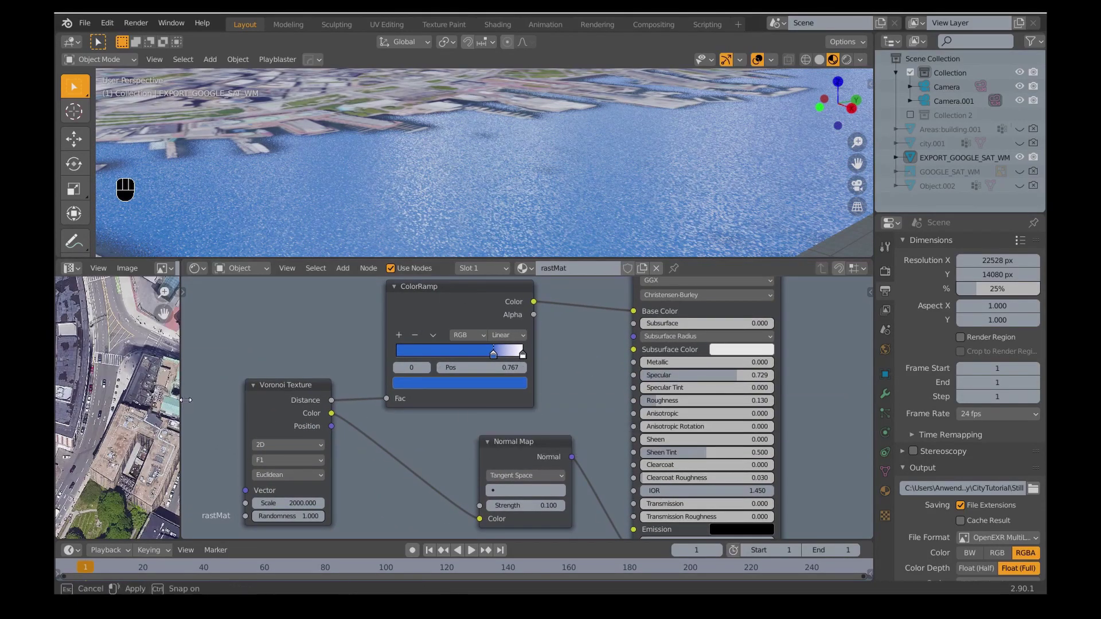
- Widen the image editor and sample the satellite image's dark harbor water as the color of the ColorRamp's first stop
{"action": "left_click_drag", "start_coordinate": [180, 413], "coordinate": [348, 418]}
{"action": "key", "text": "n"}
{"action": "scroll", "coordinate": [211, 423], "scroll_direction": "down", "scroll_amount": 3}
{"action": "middle_click_drag", "start_coordinate": [327, 415], "coordinate": [143, 329]}
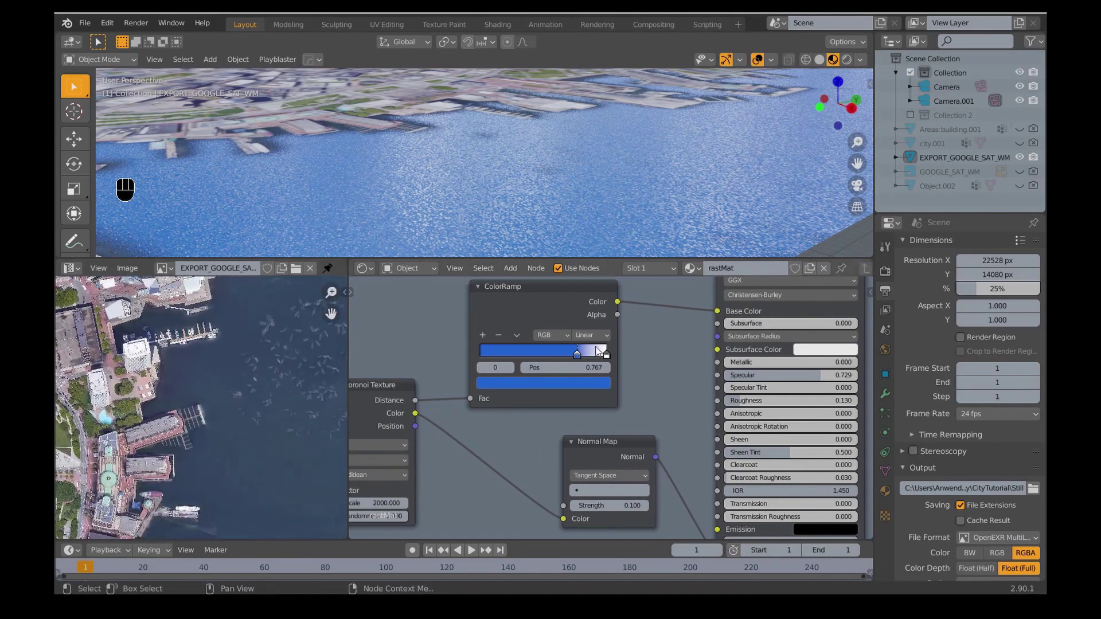
{"action": "left_click", "coordinate": [573, 383]}
{"action": "left_click", "coordinate": [584, 324]}
{"action": "left_click", "coordinate": [261, 465]}
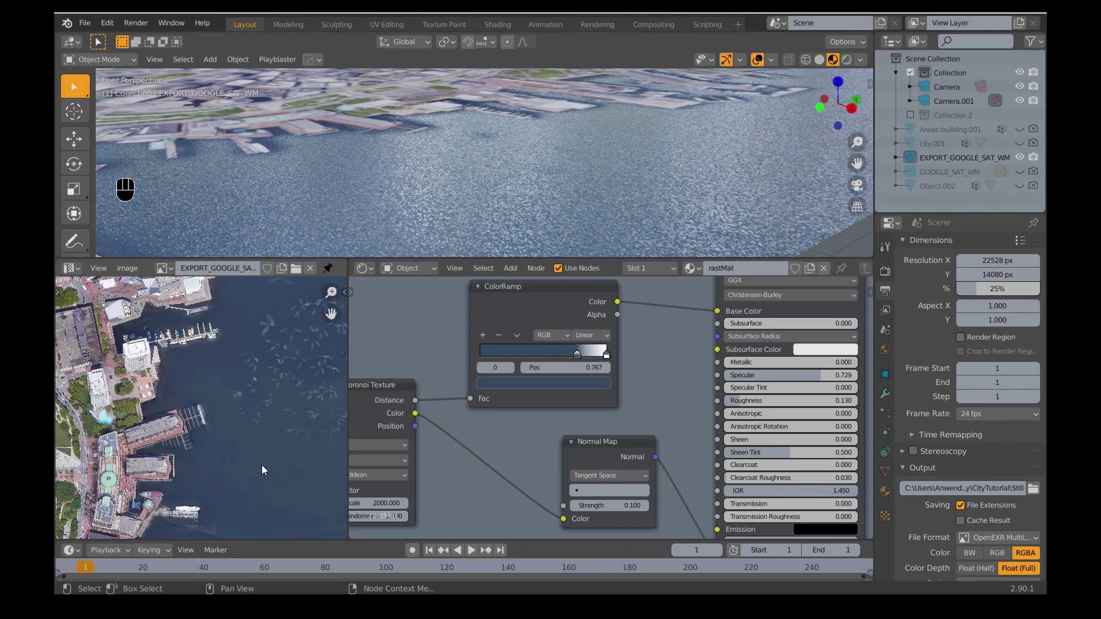
- Move the ColorRamp's first stop to position 0.844 and save the file
{"action": "middle_click_drag", "start_coordinate": [556, 408], "coordinate": [550, 426]}
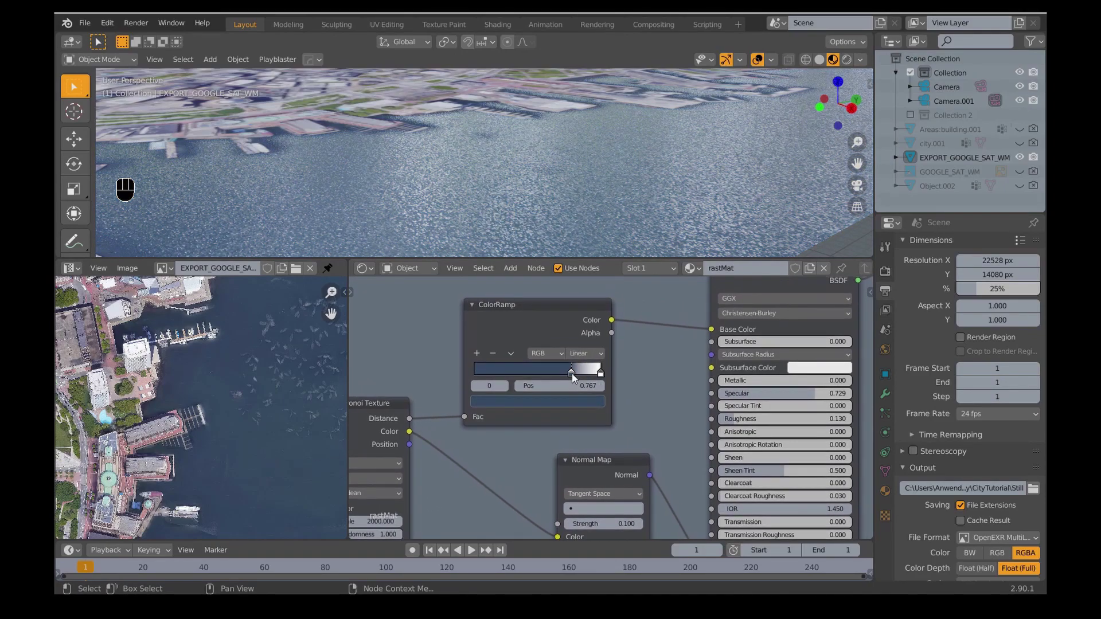
{"action": "middle_click_drag", "start_coordinate": [588, 190], "coordinate": [522, 209]}
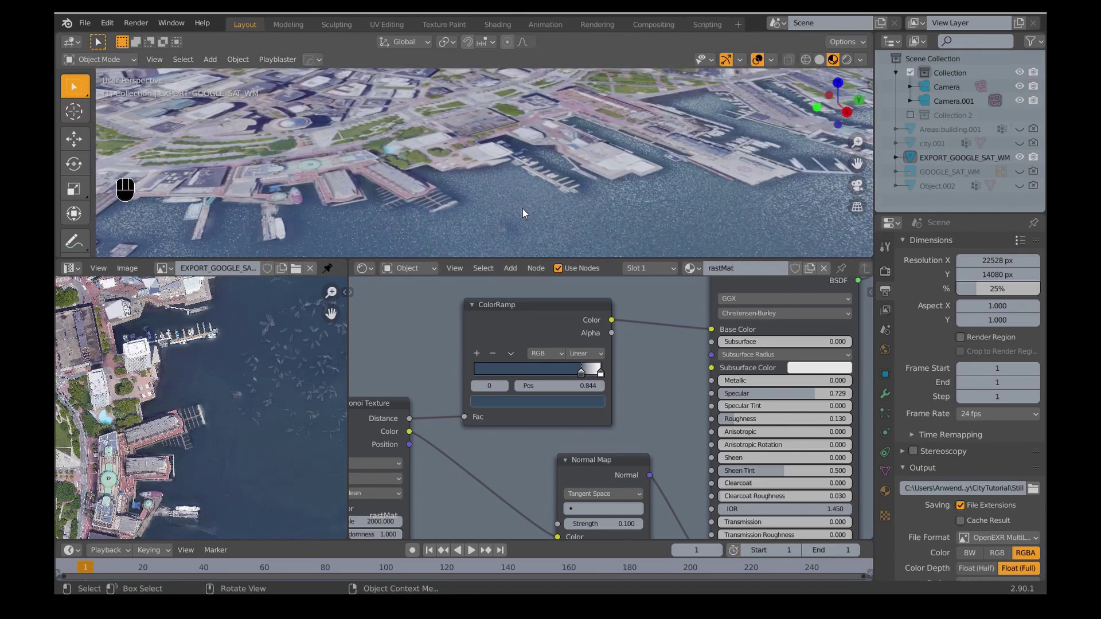
{"action": "key", "text": "ctrl+s"}
- Show the city.001 buildings and preview the water up close in rendered shading with Cycles, using an enlarged viewport
{"action": "left_click", "coordinate": [1018, 143]}
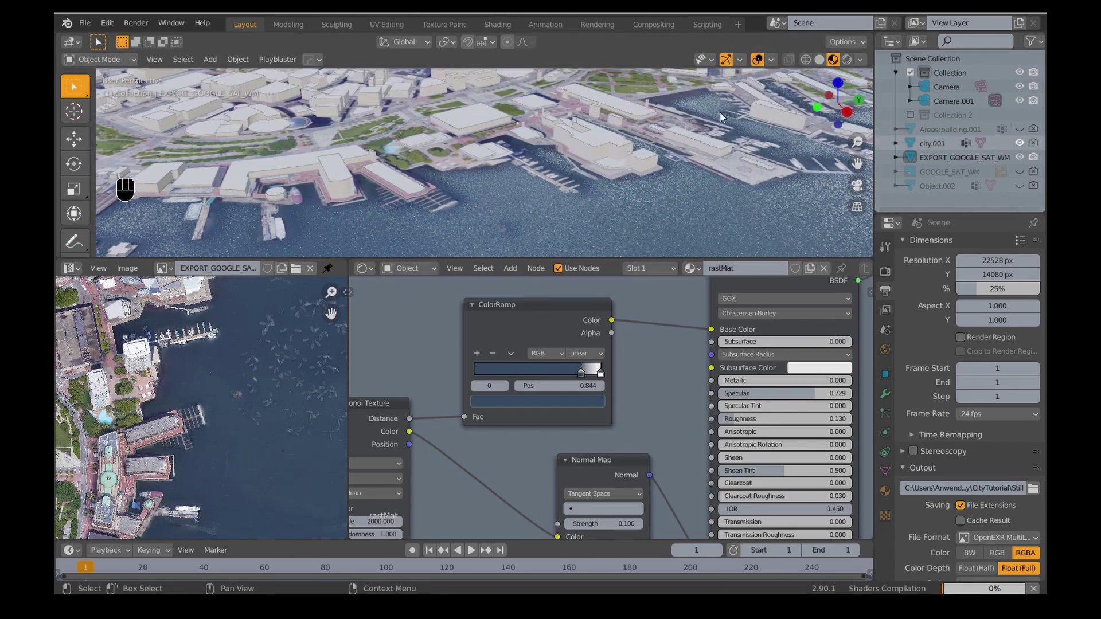
{"action": "left_click", "coordinate": [846, 59]}
{"action": "left_click", "coordinate": [885, 270]}
{"action": "left_click", "coordinate": [976, 292]}
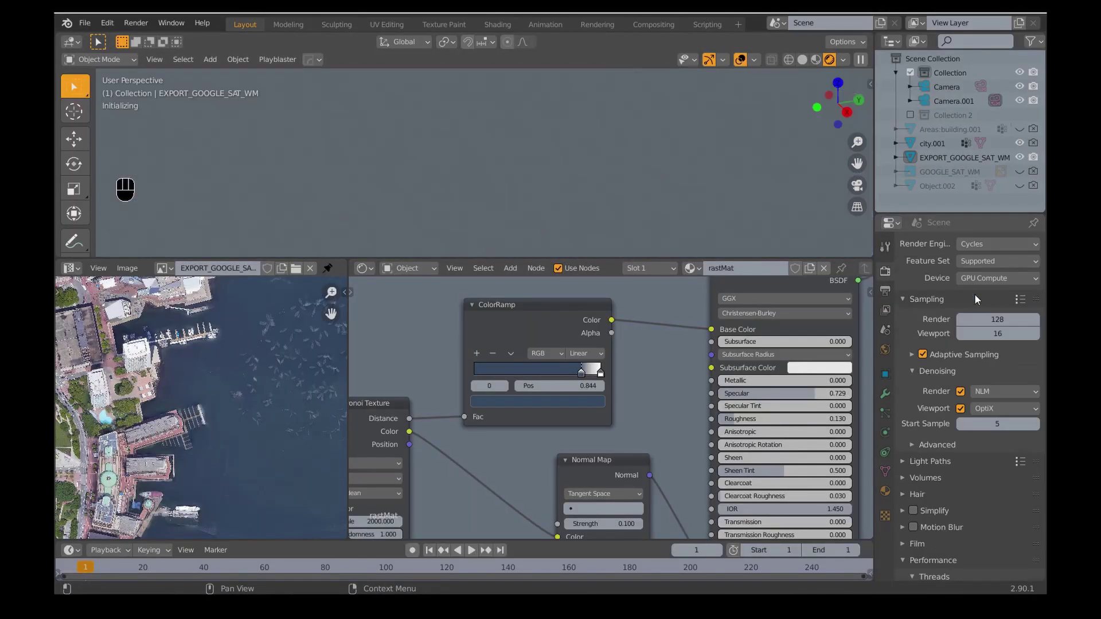
{"action": "left_click_drag", "start_coordinate": [539, 259], "coordinate": [537, 368]}
{"action": "scroll", "coordinate": [519, 213], "scroll_direction": "up", "scroll_amount": 5}
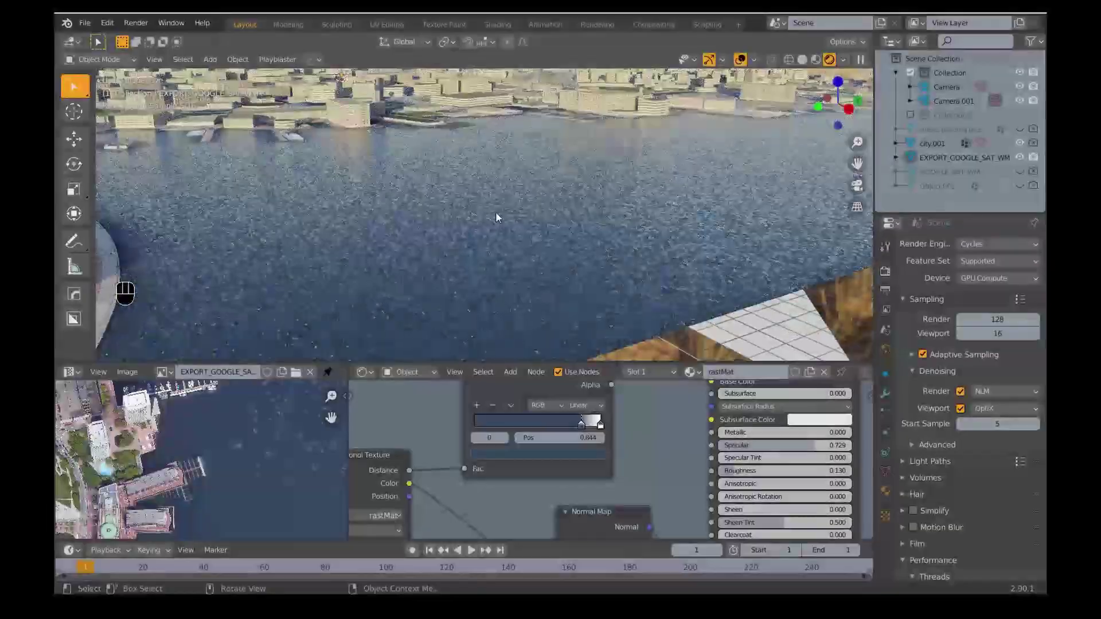
{"action": "scroll", "coordinate": [499, 217], "scroll_direction": "up", "scroll_amount": 1}
{"action": "middle_click_drag", "start_coordinate": [474, 213], "coordinate": [602, 241], "text": "shift"}
{"action": "scroll", "coordinate": [656, 426], "scroll_direction": "down", "scroll_amount": 2}
- Set the water's Voronoi Texture scale to 3000
{"action": "middle_click_drag", "start_coordinate": [656, 426], "coordinate": [745, 382]}
{"action": "middle_click_drag", "start_coordinate": [555, 516], "coordinate": [682, 439]}
{"action": "scroll", "coordinate": [585, 476], "scroll_direction": "up", "scroll_amount": 8}
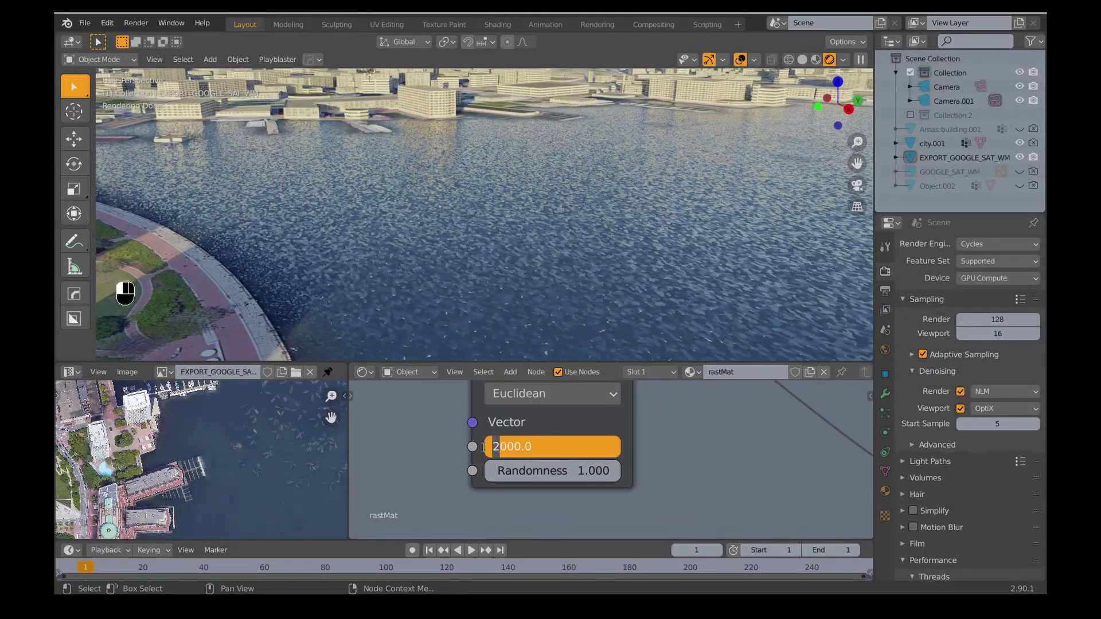
{"action": "type", "text": "3000"}
{"action": "key", "text": "Return"}
{"action": "scroll", "coordinate": [707, 428], "scroll_direction": "down", "scroll_amount": 1}
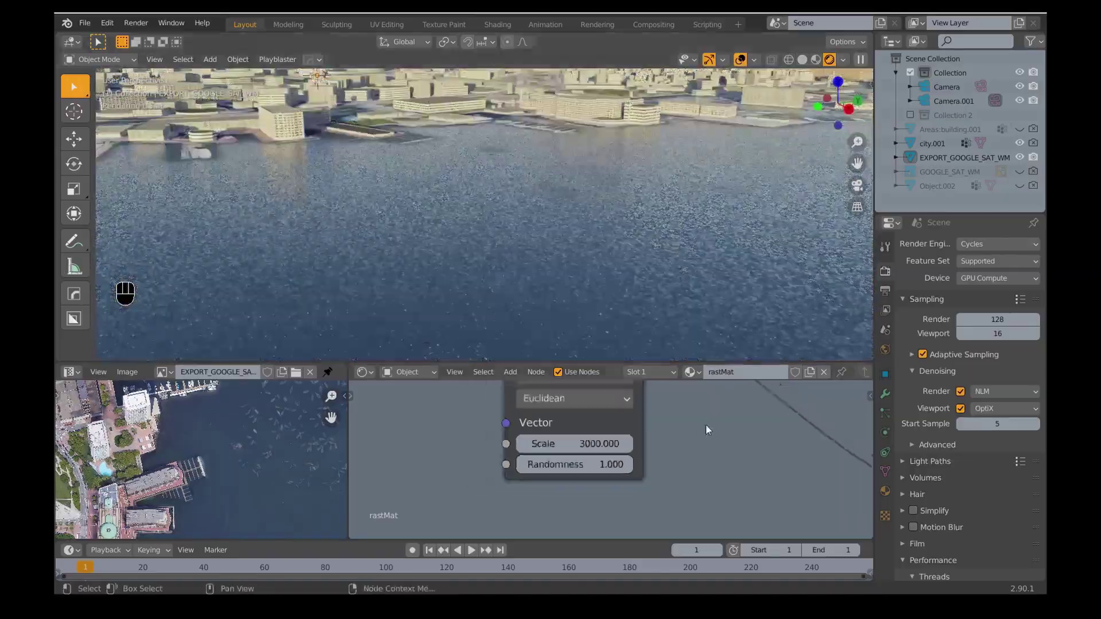
- Raise the water shader's Roughness to 0.179 and check the harbor water in the rendered view
{"action": "scroll", "coordinate": [706, 426], "scroll_direction": "down", "scroll_amount": 3}
{"action": "middle_click_drag", "start_coordinate": [705, 425], "coordinate": [560, 466]}
{"action": "middle_click_drag", "start_coordinate": [611, 384], "coordinate": [589, 468]}
{"action": "scroll", "coordinate": [590, 468], "scroll_direction": "up", "scroll_amount": 2}
{"action": "left_click_drag", "start_coordinate": [531, 450], "coordinate": [511, 453]}
{"action": "middle_click_drag", "start_coordinate": [738, 500], "coordinate": [560, 402]}
{"action": "left_click_drag", "start_coordinate": [559, 422], "coordinate": [570, 422]}
{"action": "scroll", "coordinate": [611, 241], "scroll_direction": "down", "scroll_amount": 5}
{"action": "middle_click_drag", "start_coordinate": [615, 229], "coordinate": [583, 300]}
{"action": "middle_click_drag", "start_coordinate": [568, 201], "coordinate": [572, 225]}
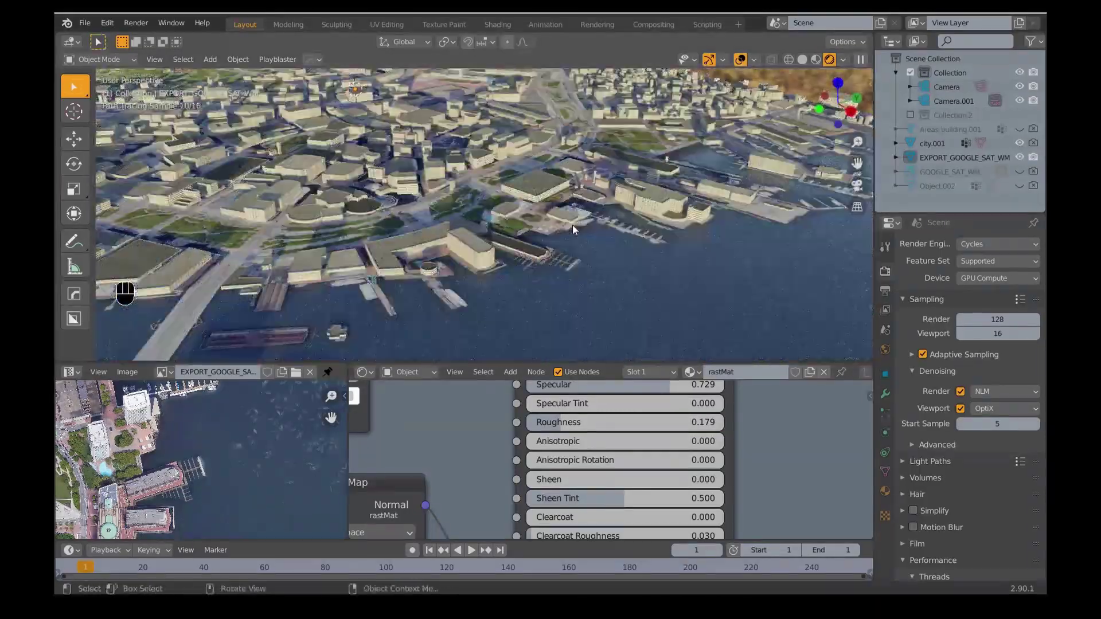
- Hide the city.001 buildings, return the viewport to material preview and enlarge the node editor
{"action": "left_click", "coordinate": [1018, 143]}
{"action": "left_click", "coordinate": [815, 59]}
{"action": "scroll", "coordinate": [502, 211], "scroll_direction": "up", "scroll_amount": 1}
{"action": "middle_click_drag", "start_coordinate": [503, 211], "coordinate": [559, 216], "text": "shift"}
{"action": "left_click_drag", "start_coordinate": [496, 362], "coordinate": [504, 276]}
{"action": "scroll", "coordinate": [538, 385], "scroll_direction": "down", "scroll_amount": 5}
{"action": "scroll", "coordinate": [617, 368], "scroll_direction": "down", "scroll_amount": 5}
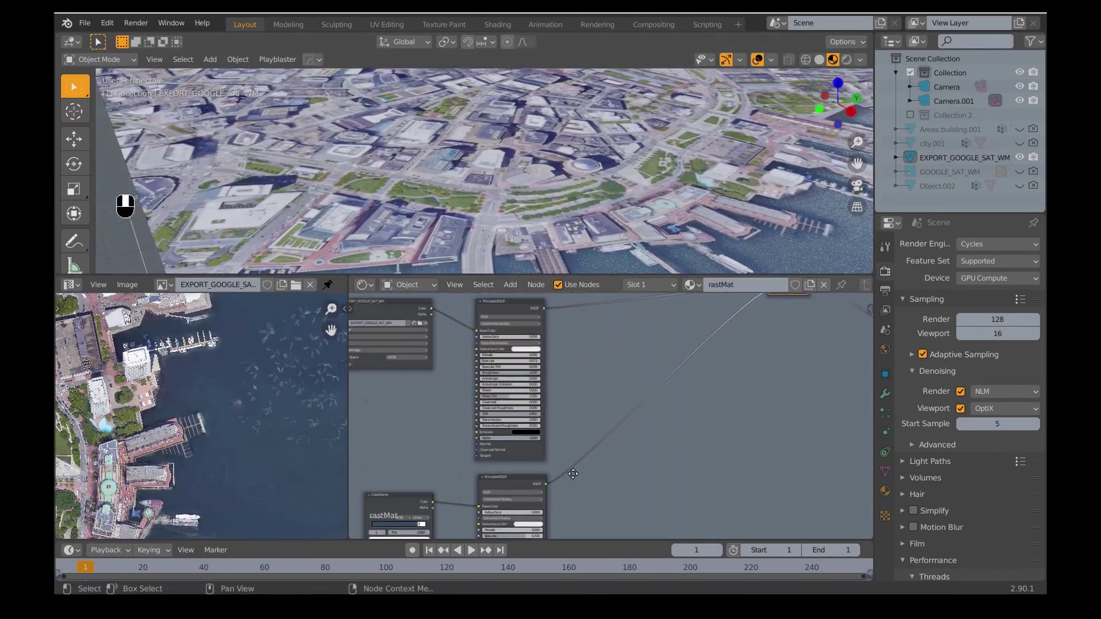
- Rearrange the mask, Mix Shader and Material Output nodes of rastMat to make room for another mask branch
{"action": "left_click_drag", "start_coordinate": [428, 331], "coordinate": [636, 402]}
{"action": "left_click_drag", "start_coordinate": [616, 383], "coordinate": [602, 347]}
{"action": "scroll", "coordinate": [702, 435], "scroll_direction": "up", "scroll_amount": 3}
{"action": "middle_click_drag", "start_coordinate": [746, 451], "coordinate": [700, 445]}
{"action": "left_click_drag", "start_coordinate": [686, 416], "coordinate": [748, 403]}
{"action": "left_click_drag", "start_coordinate": [624, 395], "coordinate": [629, 365]}
{"action": "scroll", "coordinate": [630, 365], "scroll_direction": "down", "scroll_amount": 3}
- Duplicate the mask branch with its Mix Shader, chain the existing Mix Shader through the copy into the Material Output, and save
{"action": "key", "text": "shift+d"}
{"action": "left_click", "coordinate": [739, 372]}
{"action": "scroll", "coordinate": [722, 433], "scroll_direction": "up", "scroll_amount": 5}
{"action": "middle_click_drag", "start_coordinate": [723, 433], "coordinate": [637, 423]}
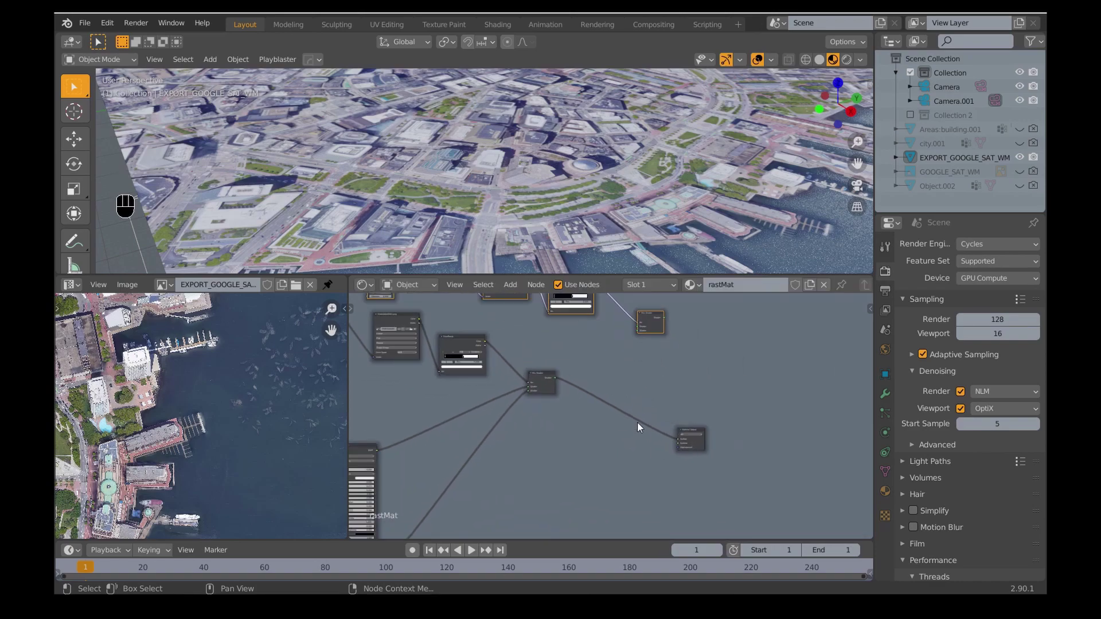
{"action": "middle_click_drag", "start_coordinate": [628, 356], "coordinate": [622, 426]}
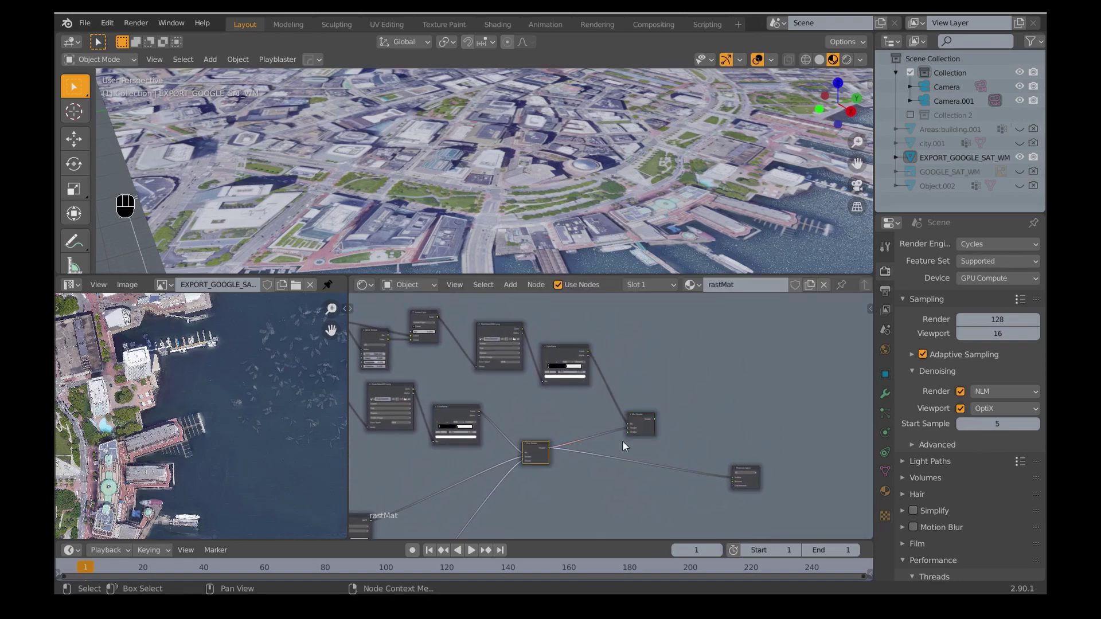
{"action": "scroll", "coordinate": [643, 474], "scroll_direction": "up", "scroll_amount": 2}
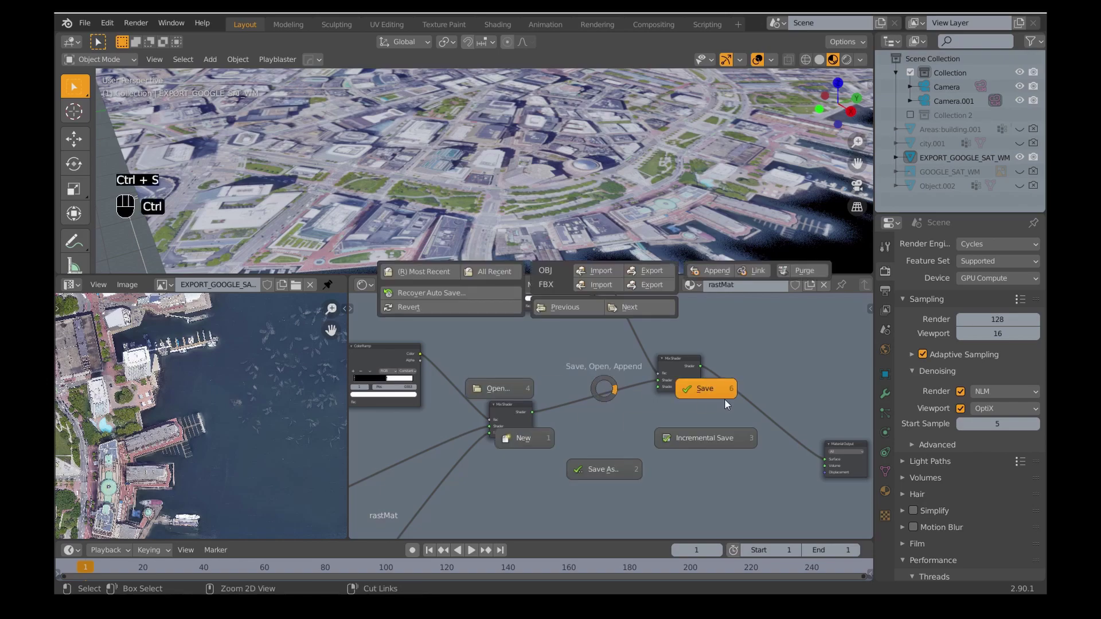
- Find the mossy Ground037 grass texture on CC0 Textures and import its 2K-JPG version with Lily Surface Scrapper
{"action": "left_click", "coordinate": [885, 491]}
{"action": "left_click", "coordinate": [915, 488]}
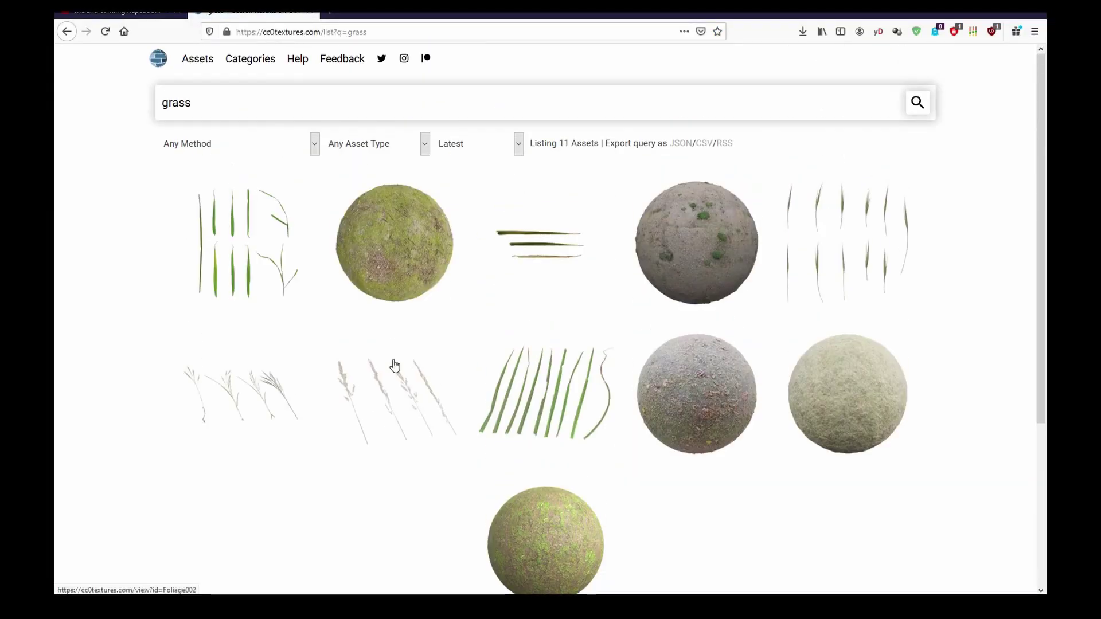
{"action": "left_click", "coordinate": [393, 253]}
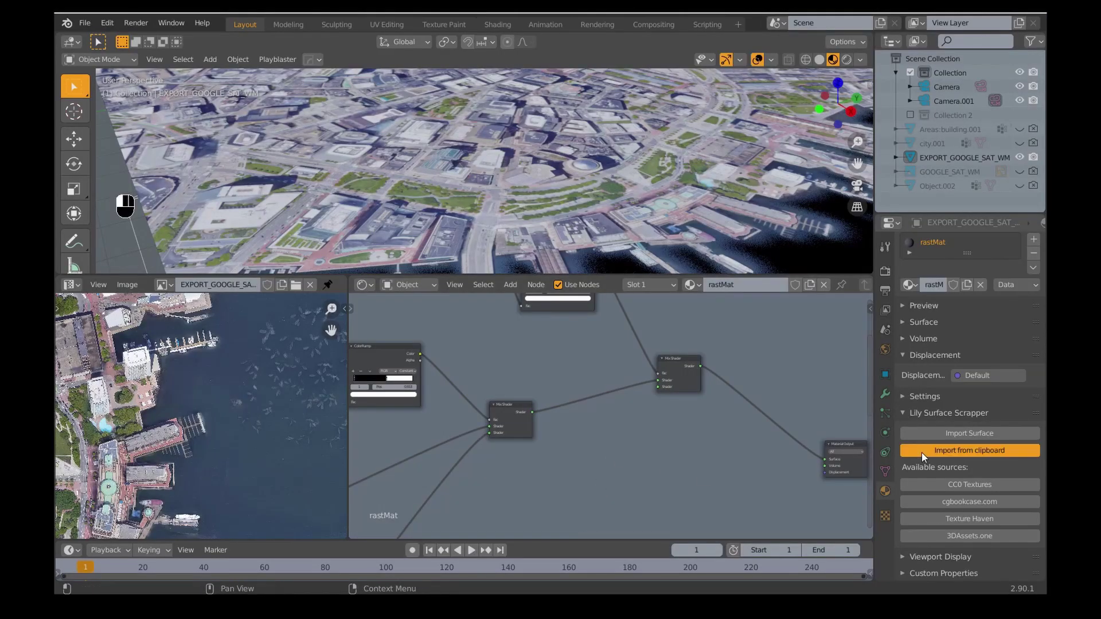
{"action": "left_click", "coordinate": [921, 452]}
{"action": "left_click", "coordinate": [909, 496]}
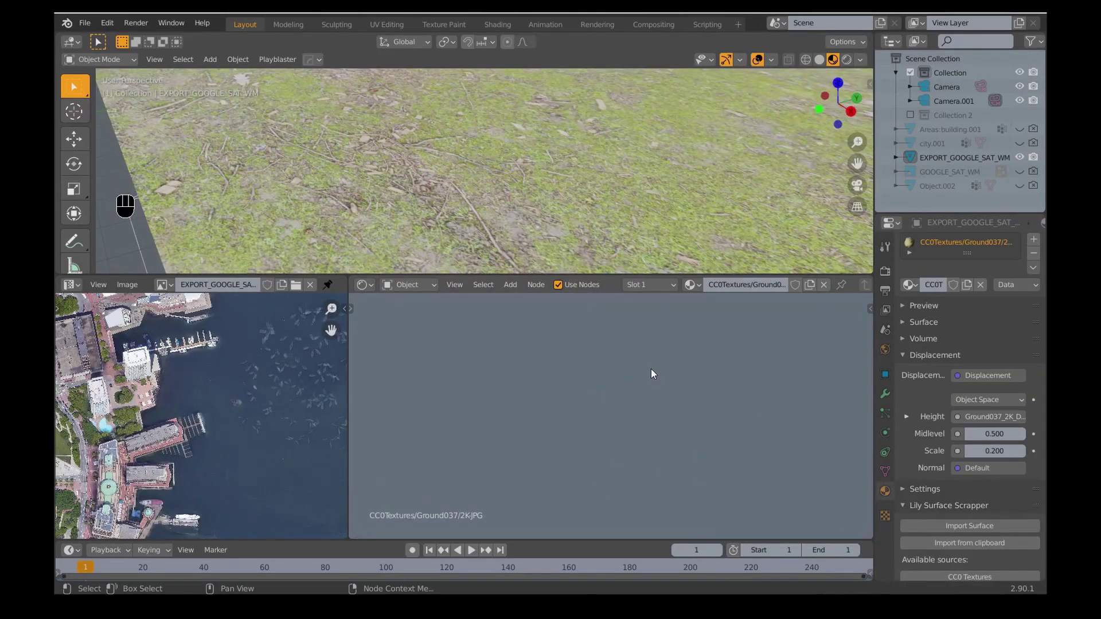
- Copy the entire Ground037 node network and paste it into rastMat below the existing nodes
{"action": "key", "text": "Home"}
{"action": "key", "text": "Delete"}
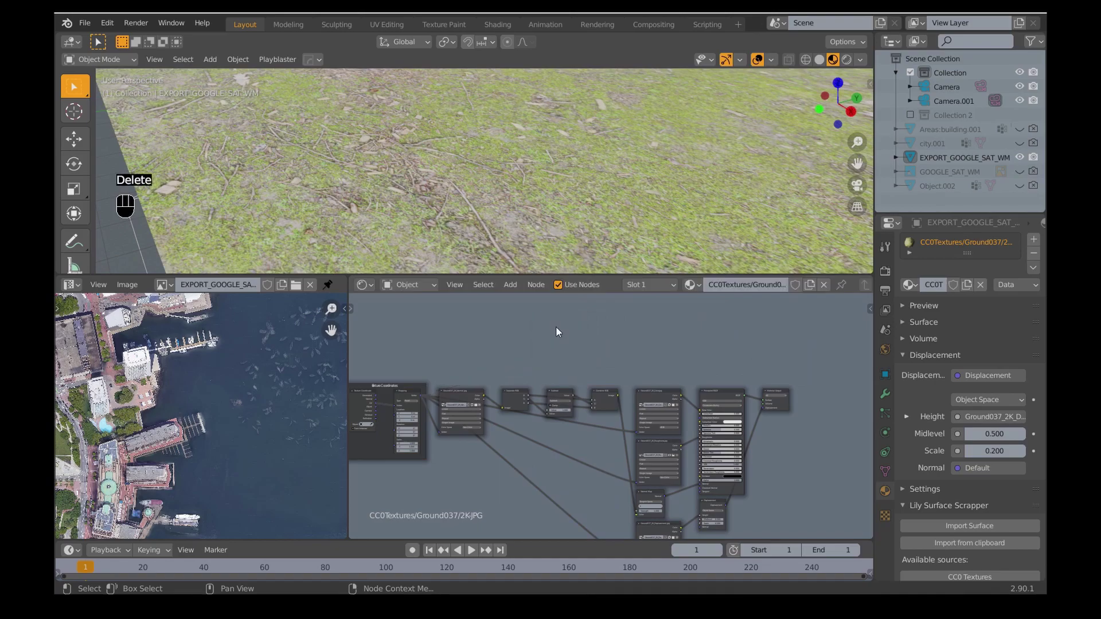
{"action": "middle_click_drag", "start_coordinate": [521, 413], "coordinate": [545, 362]}
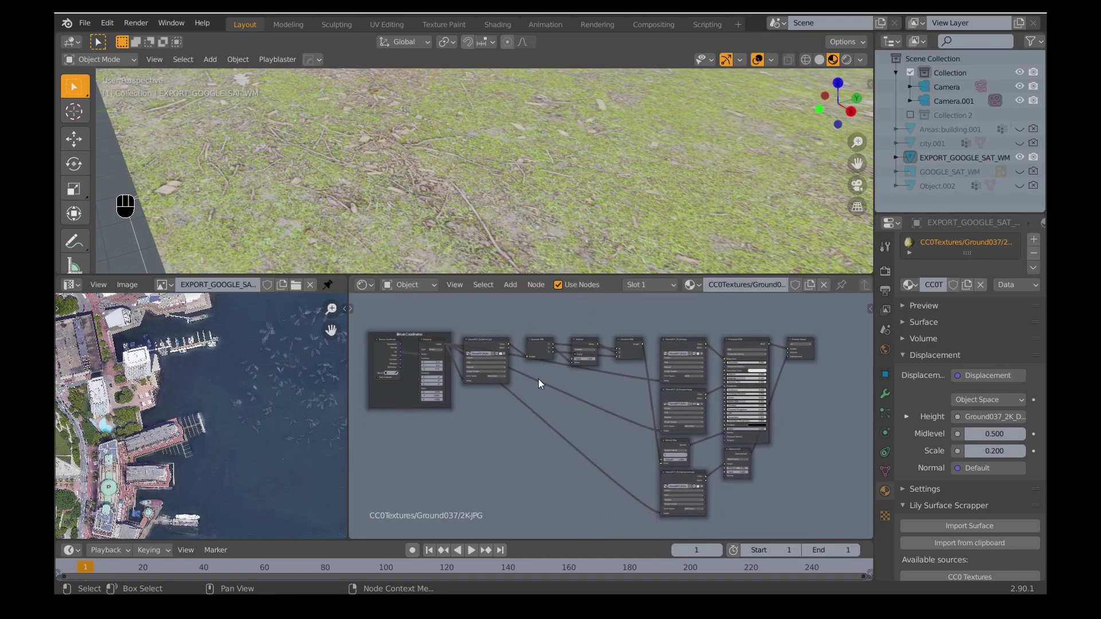
{"action": "scroll", "coordinate": [577, 397], "scroll_direction": "down", "scroll_amount": 1}
{"action": "left_click_drag", "start_coordinate": [809, 518], "coordinate": [400, 303]}
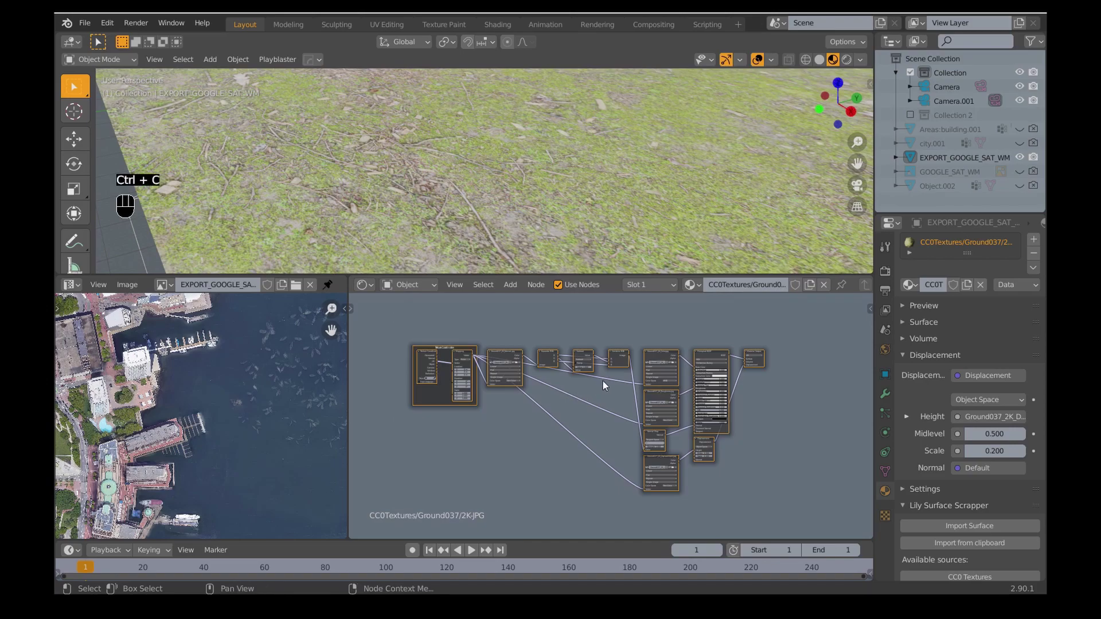
{"action": "left_click", "coordinate": [689, 285]}
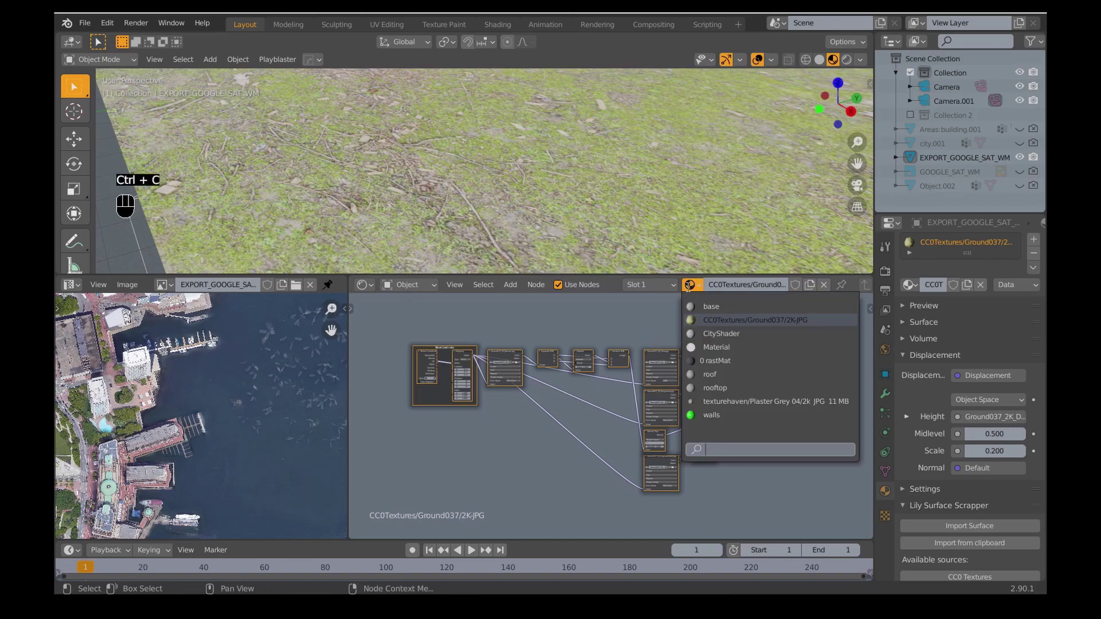
{"action": "left_click", "coordinate": [711, 360]}
{"action": "key", "text": "Home"}
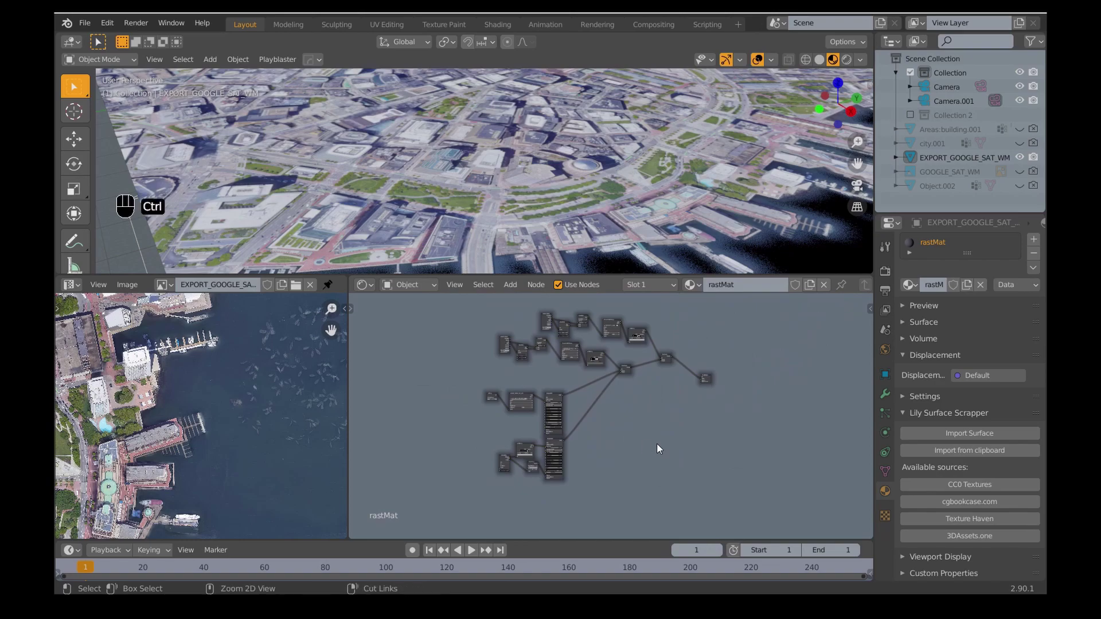
{"action": "key", "text": "ctrl+v"}
{"action": "key", "text": "g"}
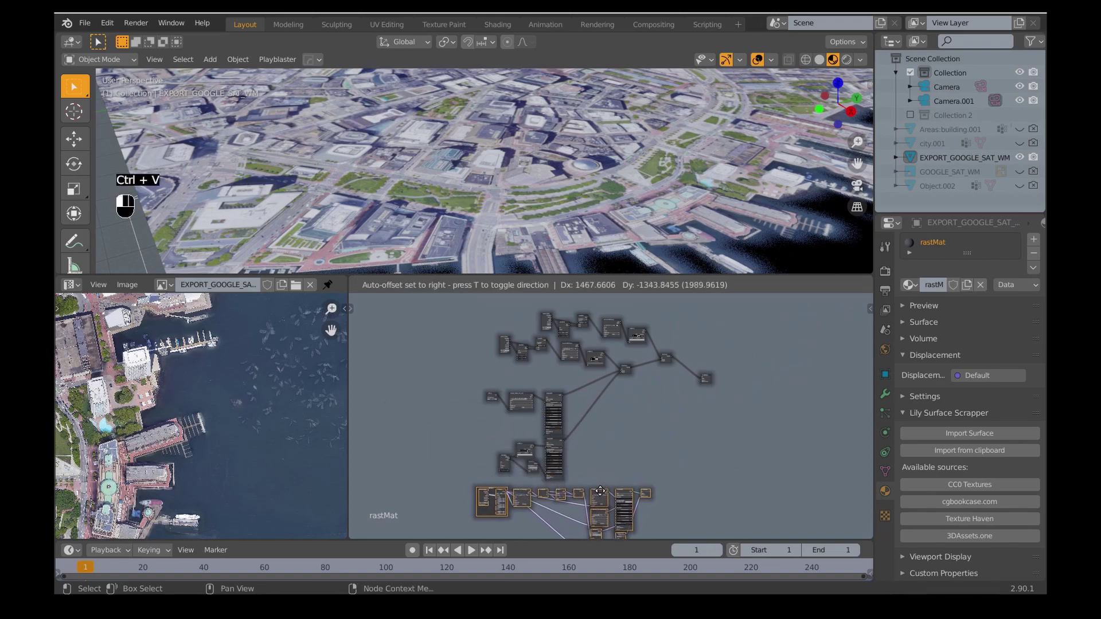
{"action": "left_click_drag", "start_coordinate": [572, 491], "coordinate": [551, 488]}
- Move the pasted grass nodes near the second Mix Shader, rearranging the surrounding nodes to fit
{"action": "scroll", "coordinate": [616, 494], "scroll_direction": "up", "scroll_amount": 4}
{"action": "middle_click_drag", "start_coordinate": [616, 494], "coordinate": [606, 460]}
{"action": "left_click_drag", "start_coordinate": [580, 456], "coordinate": [799, 366]}
{"action": "middle_click_drag", "start_coordinate": [807, 331], "coordinate": [606, 420]}
{"action": "left_click_drag", "start_coordinate": [606, 419], "coordinate": [642, 443]}
{"action": "scroll", "coordinate": [494, 368], "scroll_direction": "down", "scroll_amount": 1}
{"action": "middle_click_drag", "start_coordinate": [495, 368], "coordinate": [590, 393]}
{"action": "left_click_drag", "start_coordinate": [414, 320], "coordinate": [548, 361]}
{"action": "left_click_drag", "start_coordinate": [545, 362], "coordinate": [706, 412]}
- Delete the pasted Material Output and connect the grass Principled BSDF to the second Mix Shader
{"action": "middle_click_drag", "start_coordinate": [709, 466], "coordinate": [625, 394]}
{"action": "scroll", "coordinate": [625, 393], "scroll_direction": "up", "scroll_amount": 7}
{"action": "left_click", "coordinate": [521, 379]}
{"action": "scroll", "coordinate": [522, 384], "scroll_direction": "down", "scroll_amount": 6}
{"action": "mouse_move", "coordinate": [521, 390]}
{"action": "middle_mouse_down"}
{"action": "mouse_move", "coordinate": [524, 327]}
{"action": "mouse_move", "coordinate": [525, 394]}
{"action": "middle_mouse_up"}
{"action": "key", "text": "Delete"}
{"action": "scroll", "coordinate": [519, 375], "scroll_direction": "up", "scroll_amount": 2}
{"action": "left_click_drag", "start_coordinate": [501, 384], "coordinate": [615, 379]}
- Replace the MaskWater0001.png image in the duplicated mask branch with MaskVeggieClean.png
{"action": "scroll", "coordinate": [533, 331], "scroll_direction": "down", "scroll_amount": 2}
{"action": "middle_click_drag", "start_coordinate": [534, 331], "coordinate": [562, 446]}
{"action": "scroll", "coordinate": [542, 404], "scroll_direction": "up", "scroll_amount": 6}
{"action": "middle_click_drag", "start_coordinate": [518, 397], "coordinate": [524, 447]}
{"action": "scroll", "coordinate": [521, 438], "scroll_direction": "up", "scroll_amount": 5}
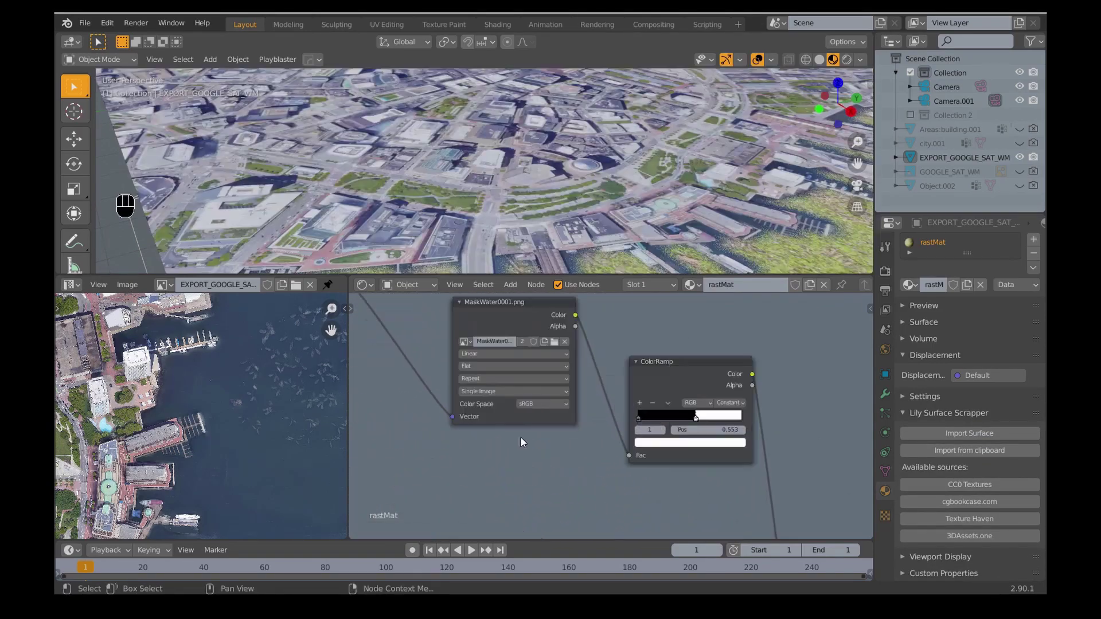
{"action": "left_click", "coordinate": [554, 341]}
{"action": "left_click", "coordinate": [380, 156]}
{"action": "left_click", "coordinate": [812, 549]}
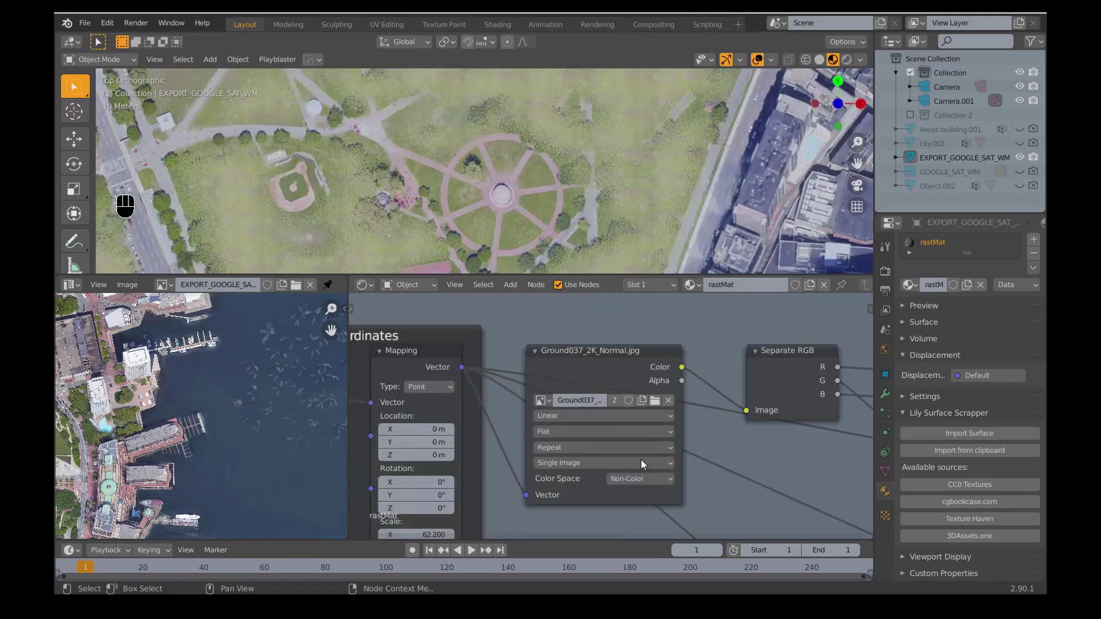
- Lower the Linear Light factor in the vegetation mask branch to 0
{"action": "scroll", "coordinate": [634, 479], "scroll_direction": "down", "scroll_amount": 5}
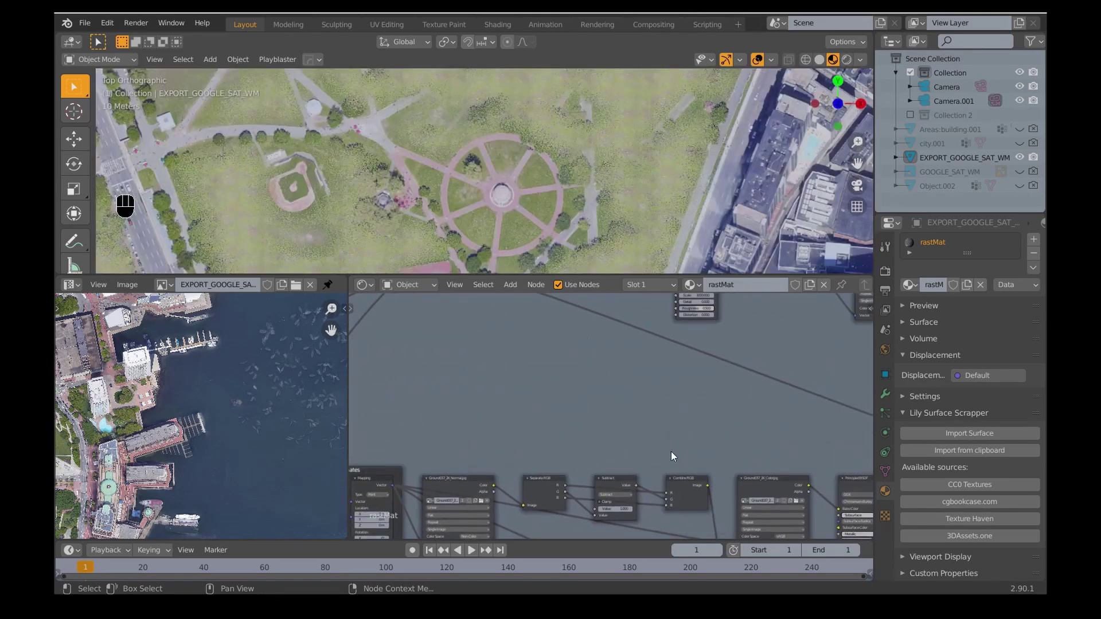
{"action": "scroll", "coordinate": [634, 479], "scroll_direction": "up", "scroll_amount": 5}
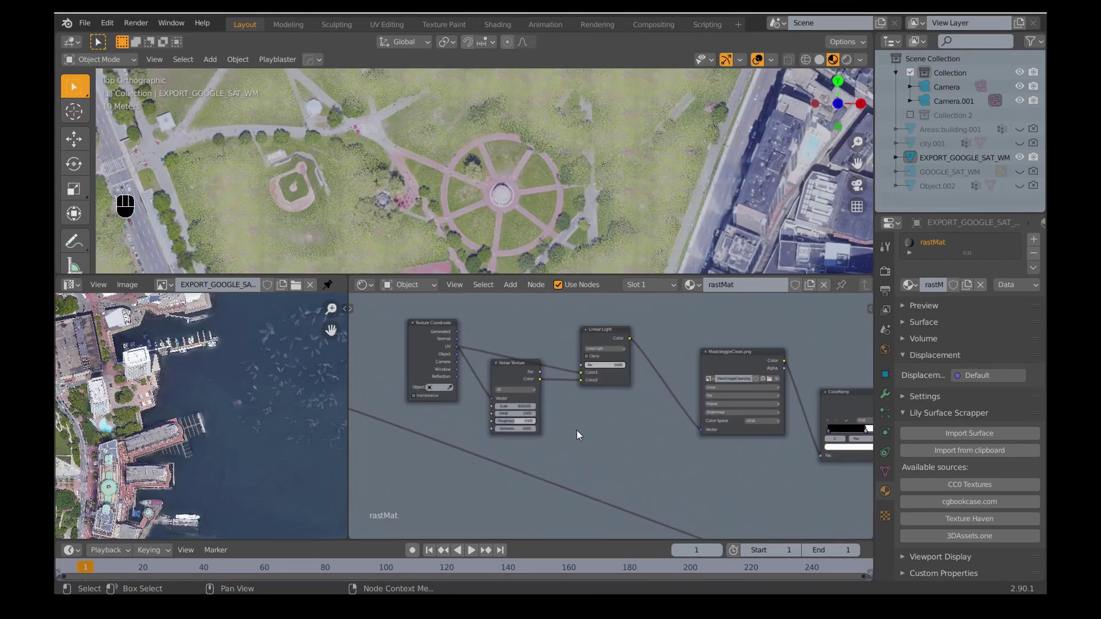
{"action": "middle_click_drag", "start_coordinate": [604, 438], "coordinate": [620, 469]}
{"action": "left_click_drag", "start_coordinate": [632, 399], "coordinate": [608, 400]}
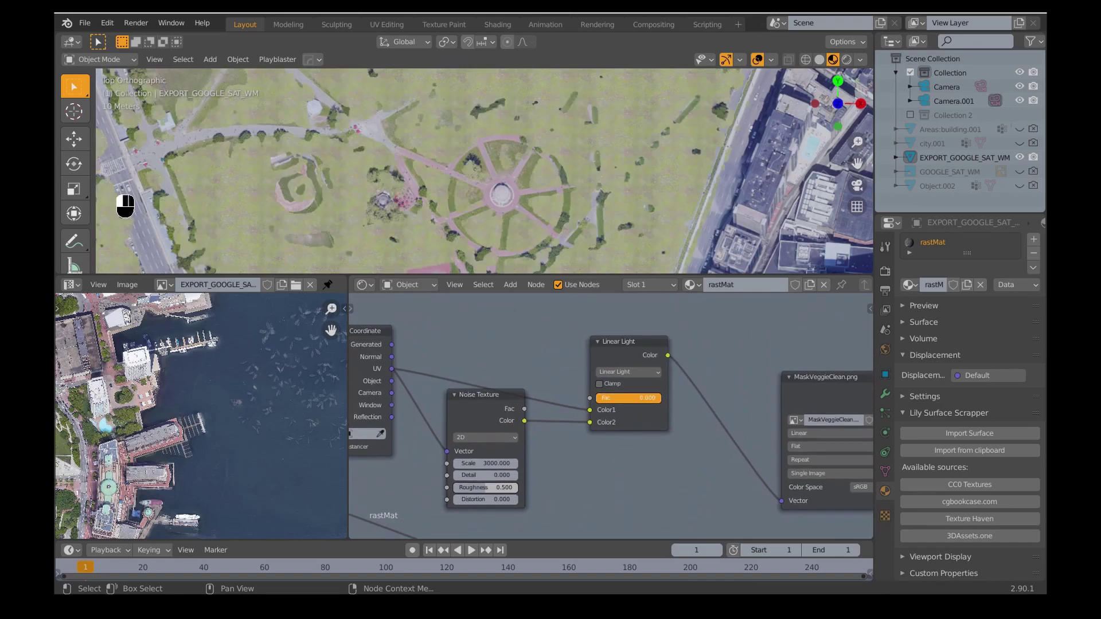
- Try scales of 80 and 100 on all axes of the grass Mapping node, checking the park's grass tiling
{"action": "scroll", "coordinate": [576, 386], "scroll_direction": "down", "scroll_amount": 5}
{"action": "scroll", "coordinate": [685, 182], "scroll_direction": "up", "scroll_amount": 5}
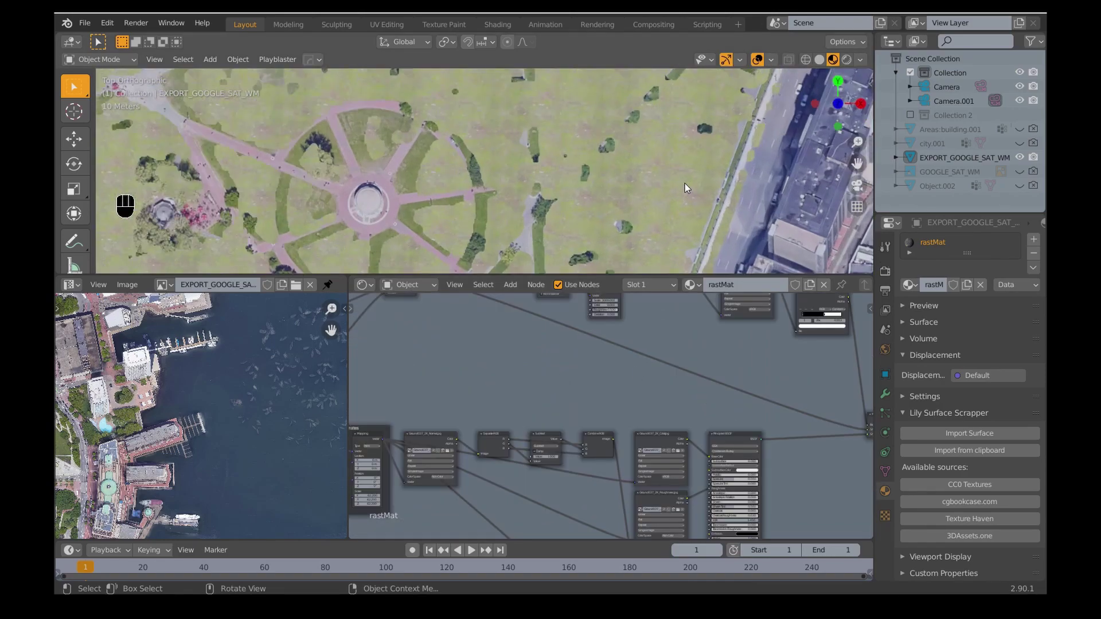
{"action": "scroll", "coordinate": [683, 193], "scroll_direction": "up", "scroll_amount": 4}
{"action": "middle_click_drag", "start_coordinate": [679, 213], "coordinate": [577, 149], "text": "shift"}
{"action": "scroll", "coordinate": [574, 402], "scroll_direction": "down", "scroll_amount": 5}
{"action": "middle_click_drag", "start_coordinate": [574, 402], "coordinate": [578, 313]}
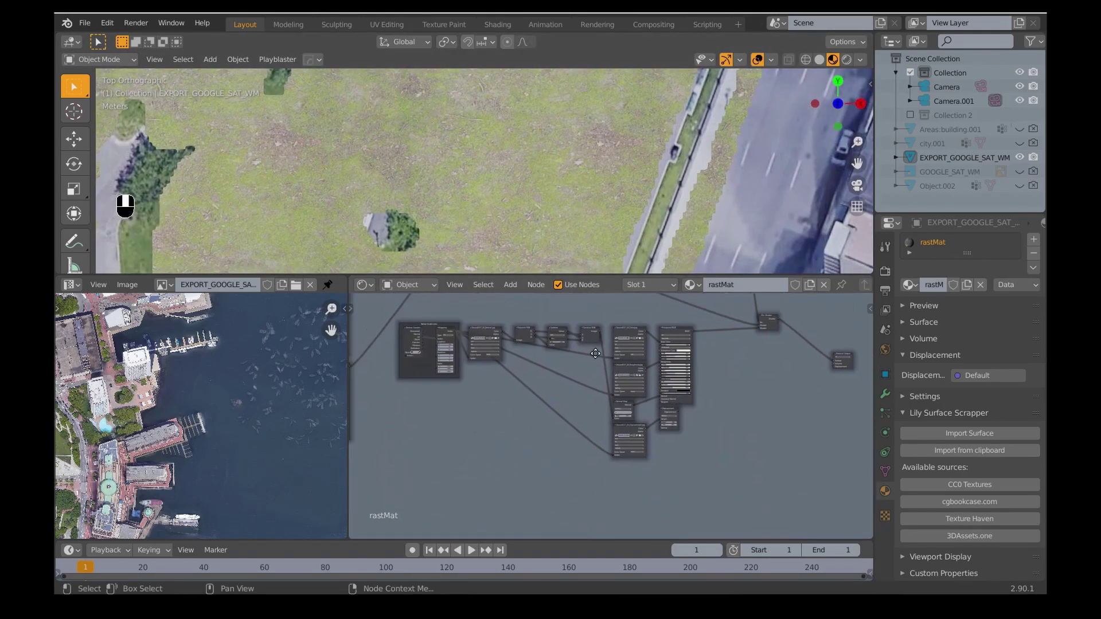
{"action": "scroll", "coordinate": [434, 352], "scroll_direction": "up", "scroll_amount": 10}
{"action": "middle_click_drag", "start_coordinate": [434, 351], "coordinate": [505, 319]}
{"action": "scroll", "coordinate": [519, 344], "scroll_direction": "up", "scroll_amount": 3}
{"action": "left_click_drag", "start_coordinate": [566, 414], "coordinate": [566, 447]}
{"action": "type", "text": "80"}
{"action": "key", "text": "Return"}
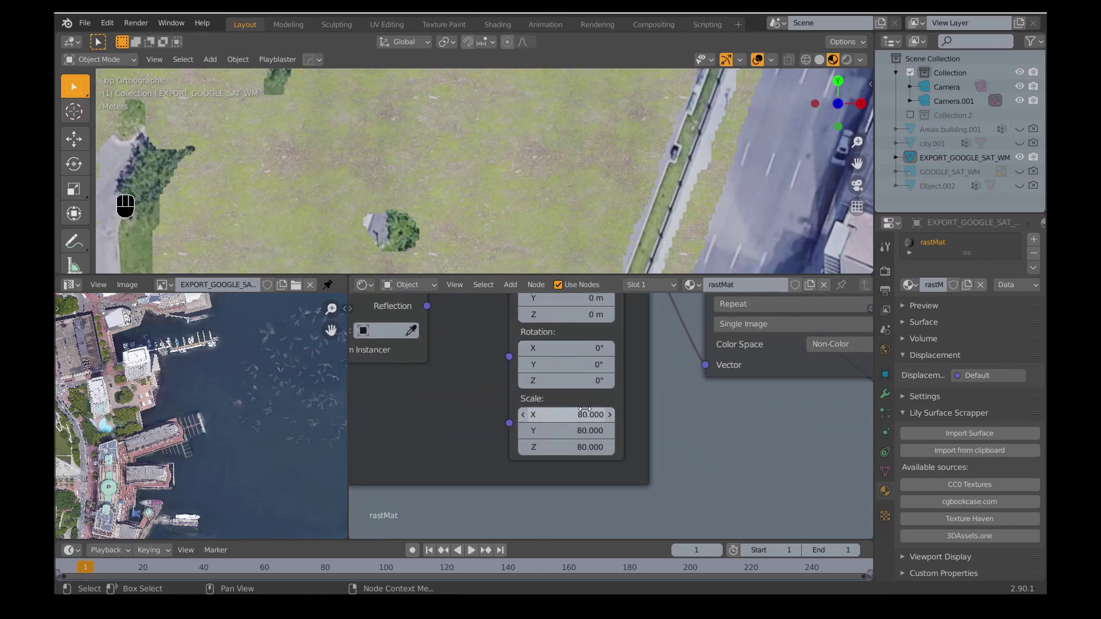
{"action": "type", "text": "100"}
{"action": "key", "text": "Return"}
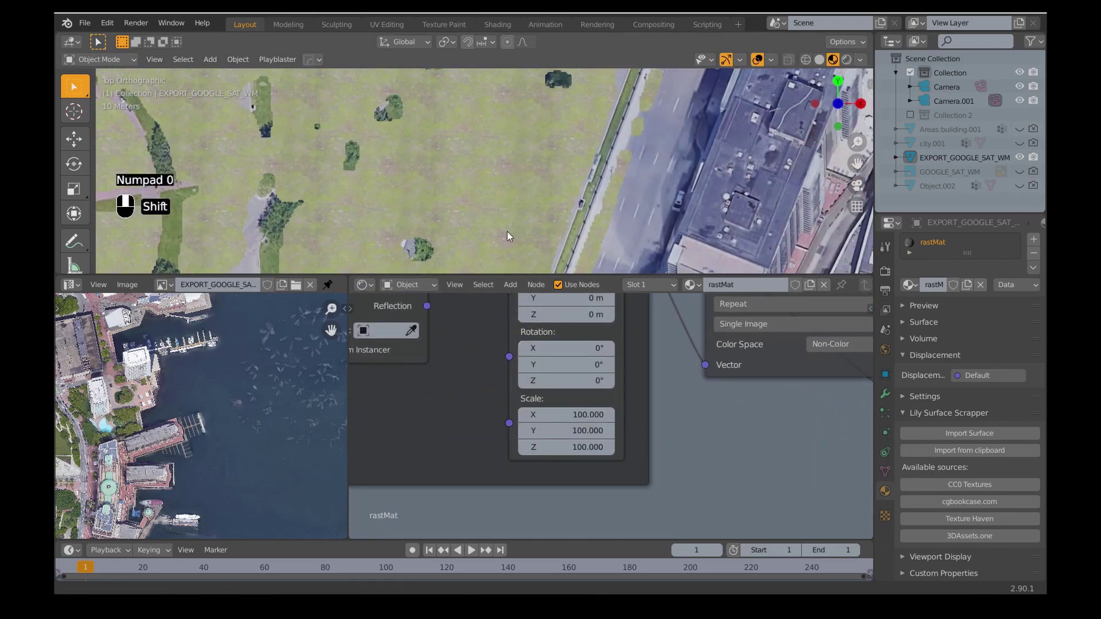
{"action": "middle_click_drag", "start_coordinate": [562, 229], "coordinate": [519, 254], "text": "shift"}
{"action": "scroll", "coordinate": [656, 452], "scroll_direction": "down", "scroll_amount": 3}
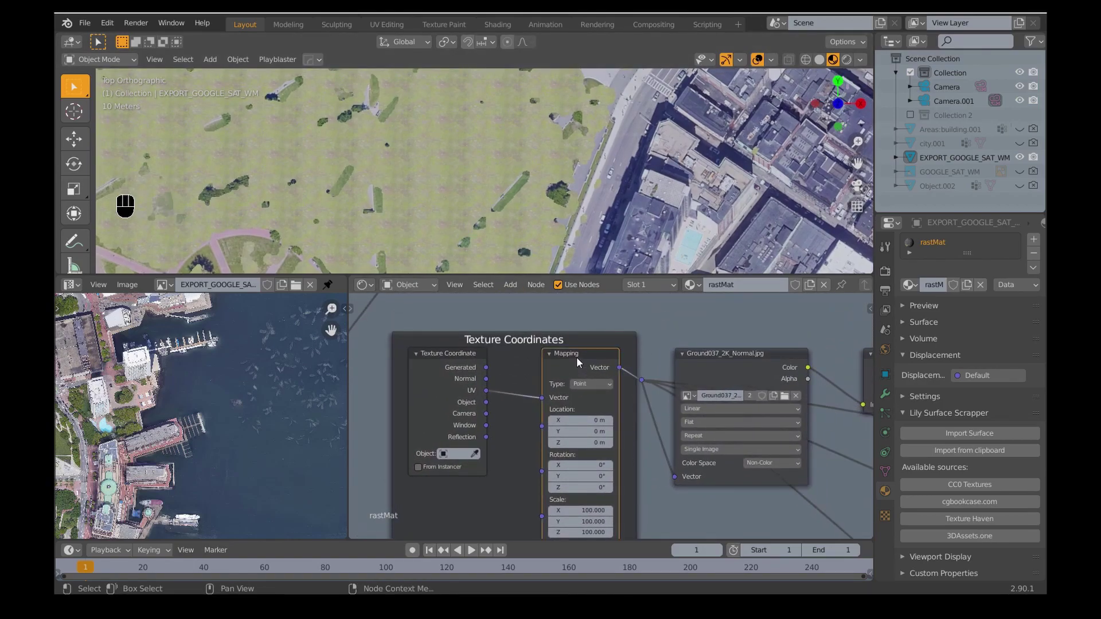
- Replace the grass Mapping node with the Basher node group, connecting its Vector output to the reroute feeding the image textures
{"action": "key", "text": "Delete"}
{"action": "left_click", "coordinate": [510, 284]}
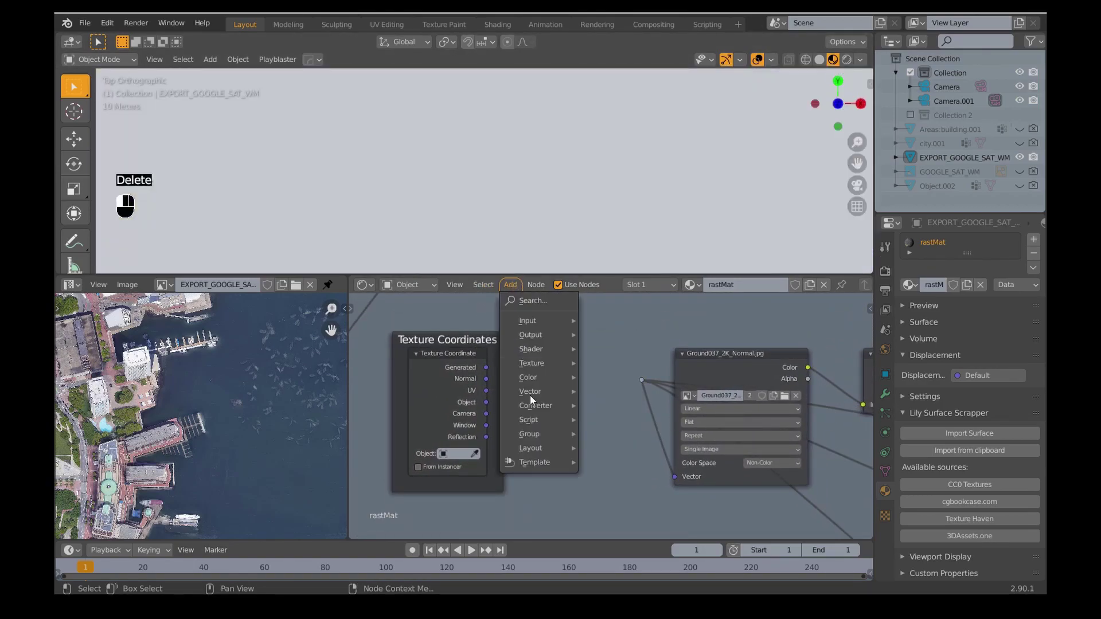
{"action": "mouse_move", "coordinate": [529, 434]}
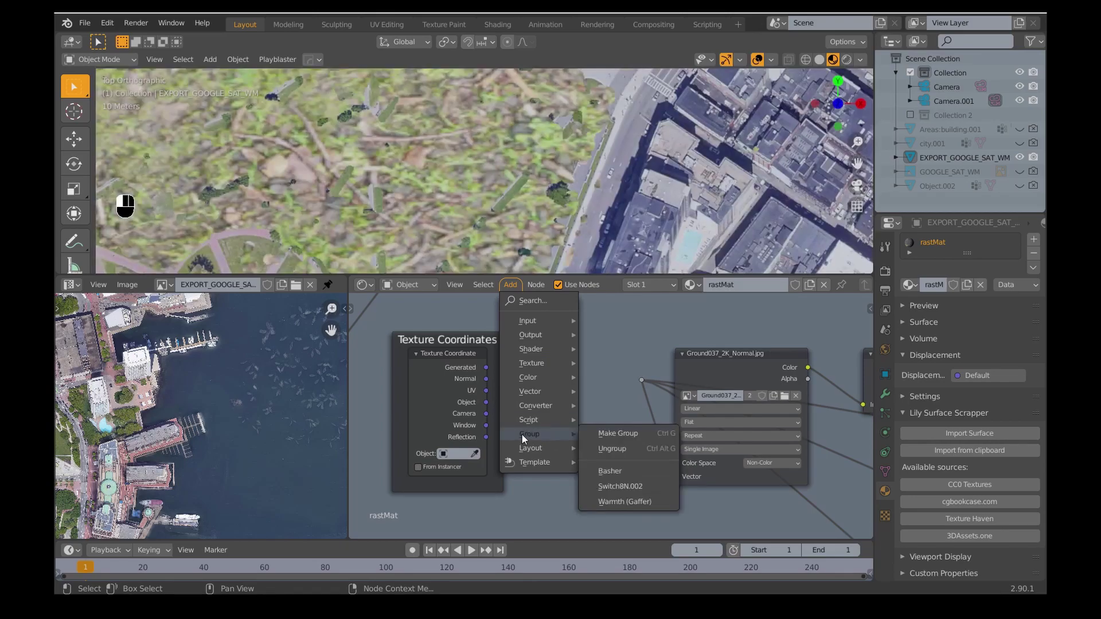
{"action": "left_click", "coordinate": [614, 467]}
{"action": "left_click", "coordinate": [604, 363]}
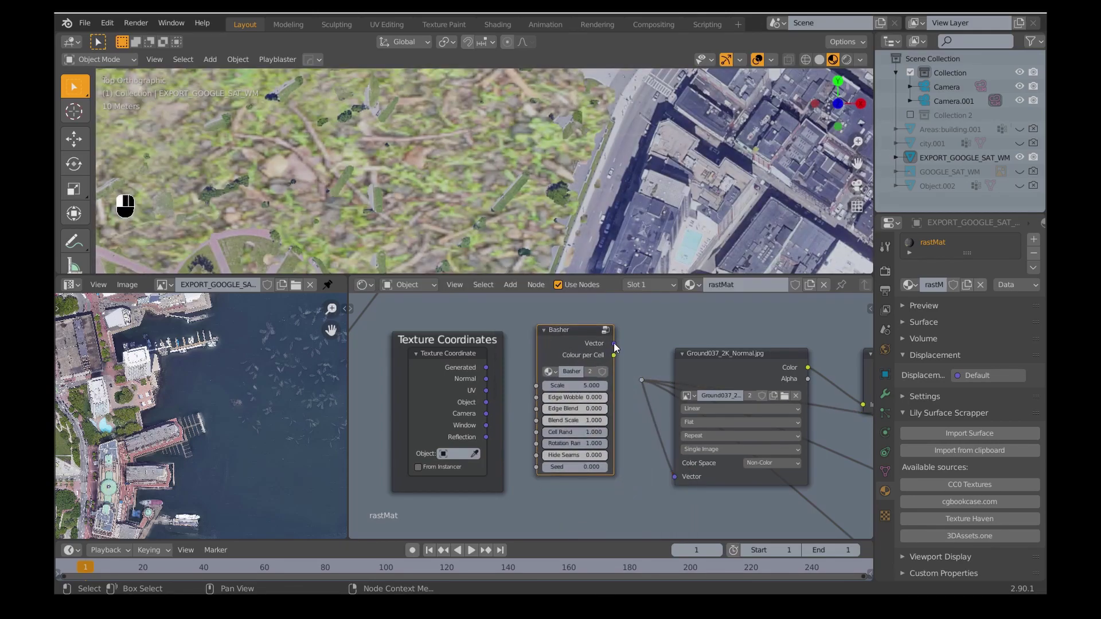
{"action": "left_click_drag", "start_coordinate": [607, 343], "coordinate": [641, 380]}
{"action": "left_click", "coordinate": [490, 456]}
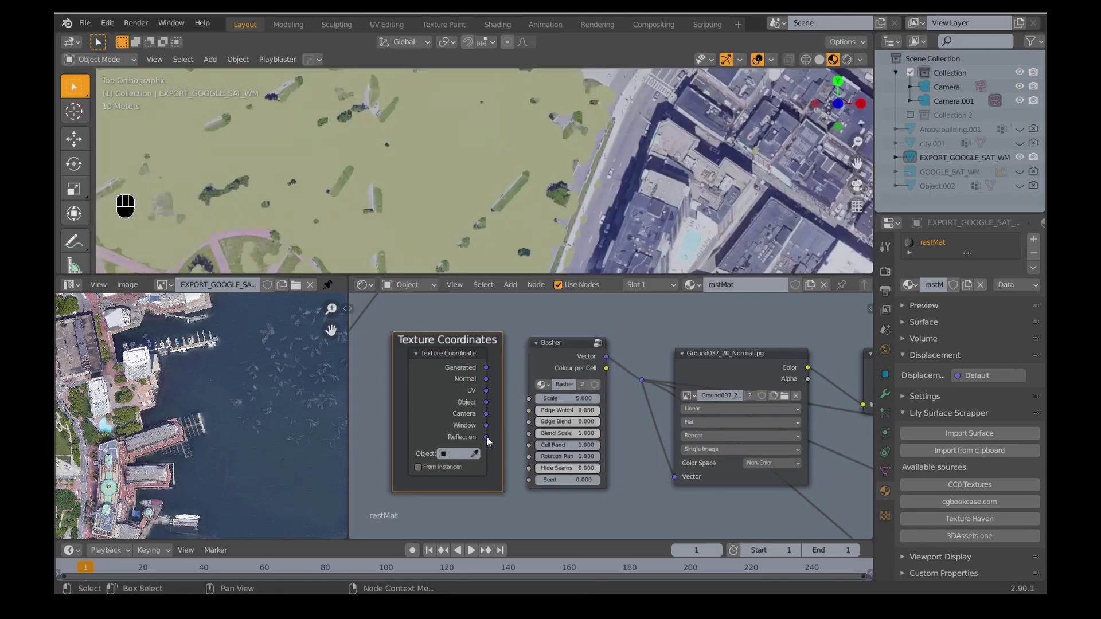
- Delete the unused Texture Coordinate node beside the Basher node and set Basher's Edge Blend to about 0.727
{"action": "key", "text": "Delete"}
{"action": "scroll", "coordinate": [511, 498], "scroll_direction": "up", "scroll_amount": 4}
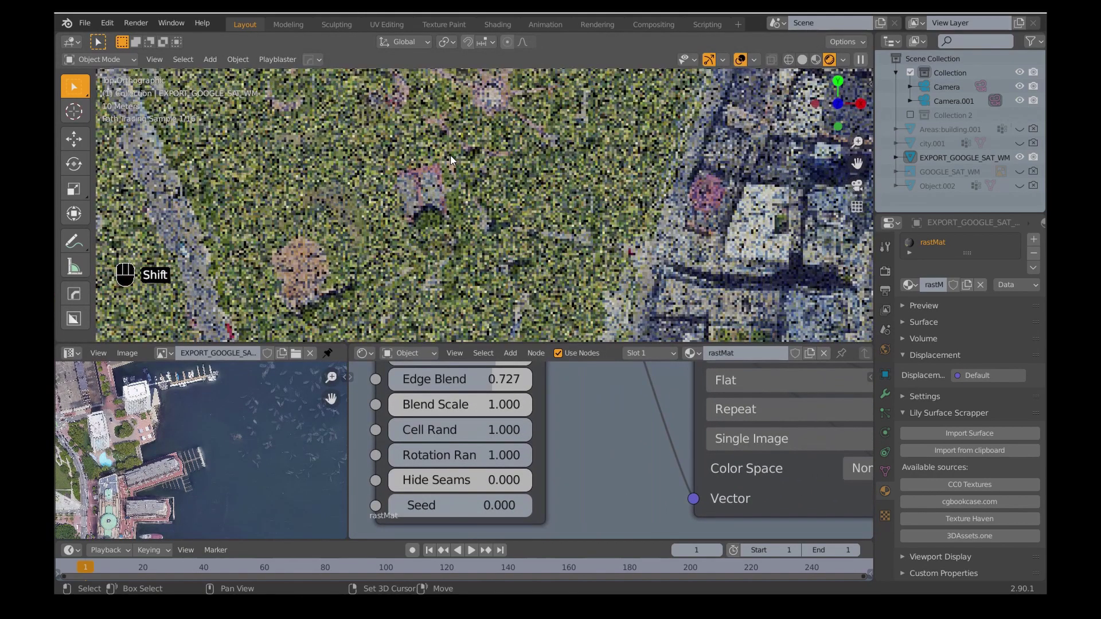
{"action": "mouse_move", "coordinate": [402, 261]}
{"action": "middle_mouse_down", "text": "shift"}
{"action": "mouse_move", "coordinate": [480, 217]}
{"action": "mouse_move", "coordinate": [524, 166]}
{"action": "middle_mouse_up", "text": "shift"}
{"action": "scroll", "coordinate": [639, 414], "scroll_direction": "down", "scroll_amount": 6}
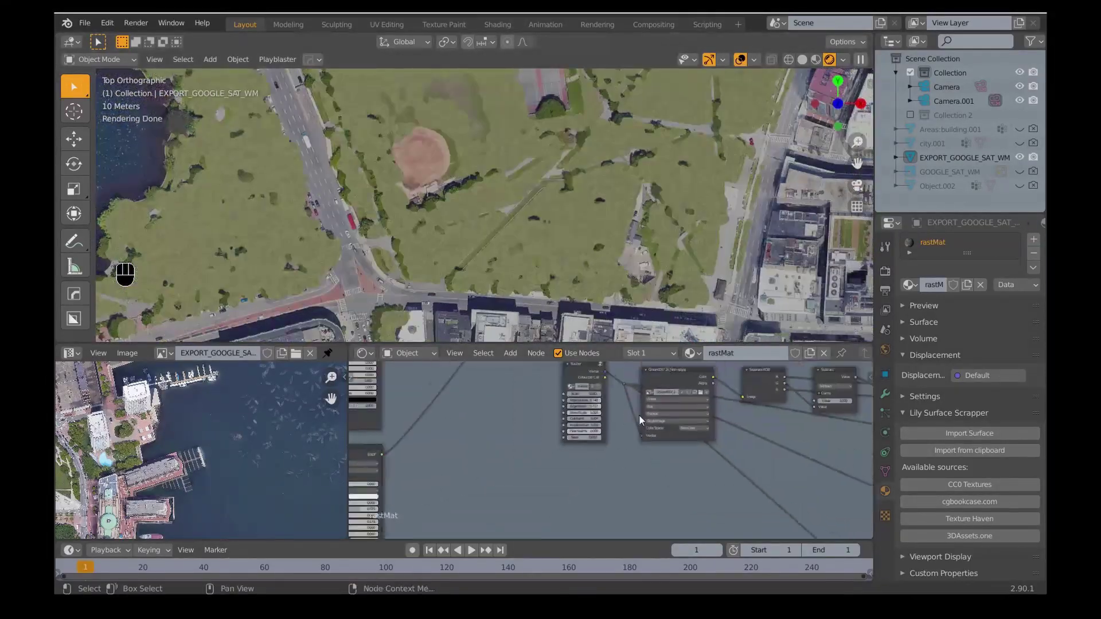
- Insert a Mapping node between the Texture Coordinate node and the reroute in the vegetation mask branch
{"action": "middle_click_drag", "start_coordinate": [729, 432], "coordinate": [566, 447]}
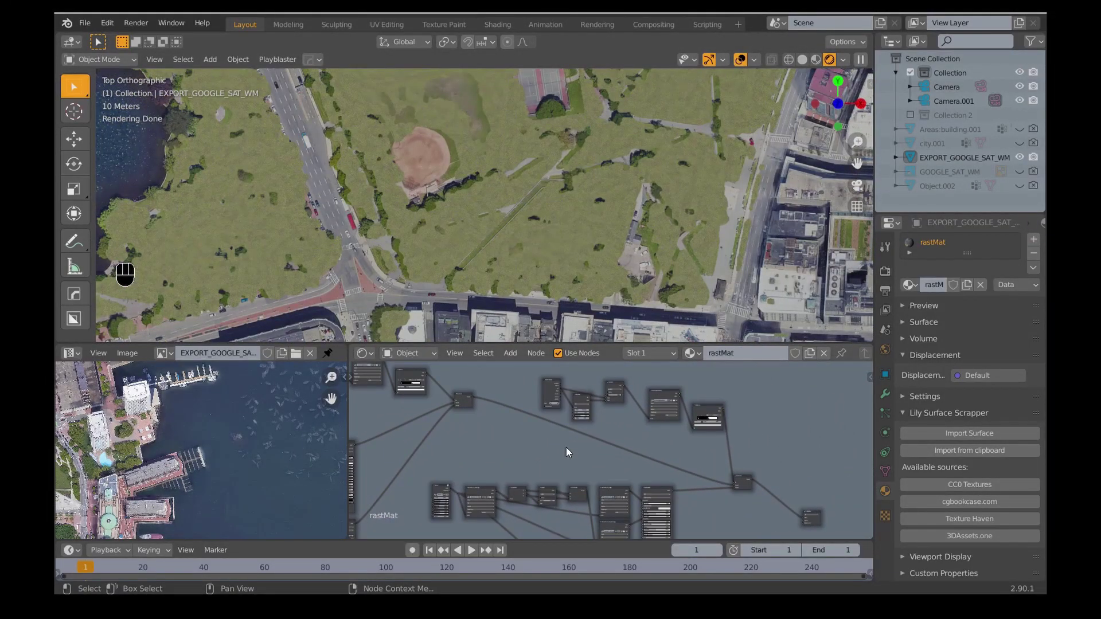
{"action": "scroll", "coordinate": [566, 447], "scroll_direction": "up", "scroll_amount": 5}
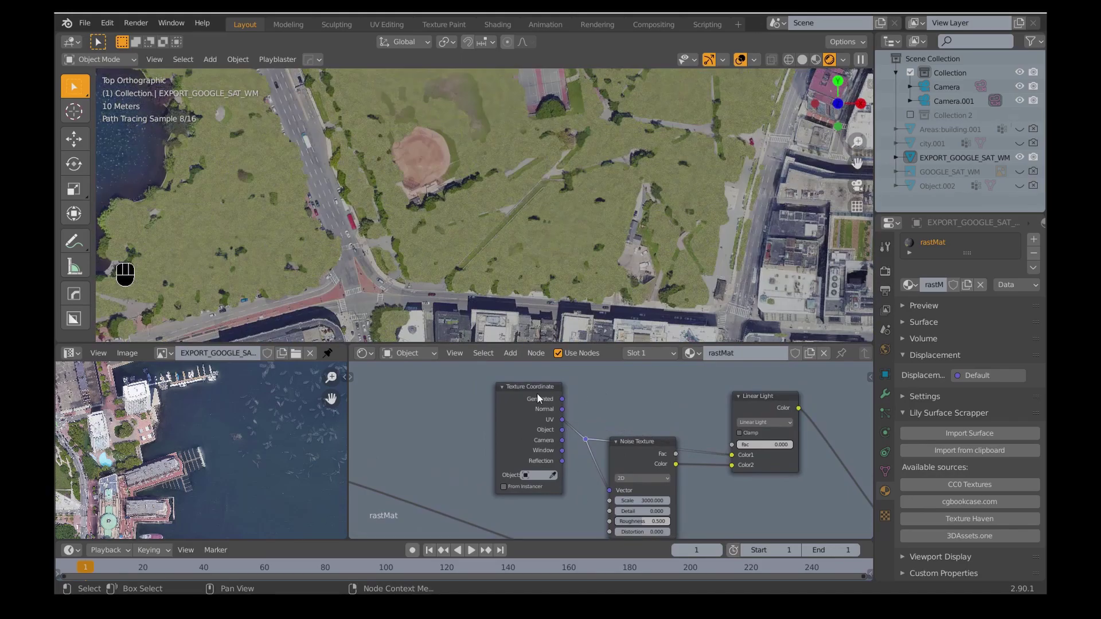
{"action": "left_click_drag", "start_coordinate": [541, 401], "coordinate": [443, 401]}
{"action": "left_click", "coordinate": [510, 354]}
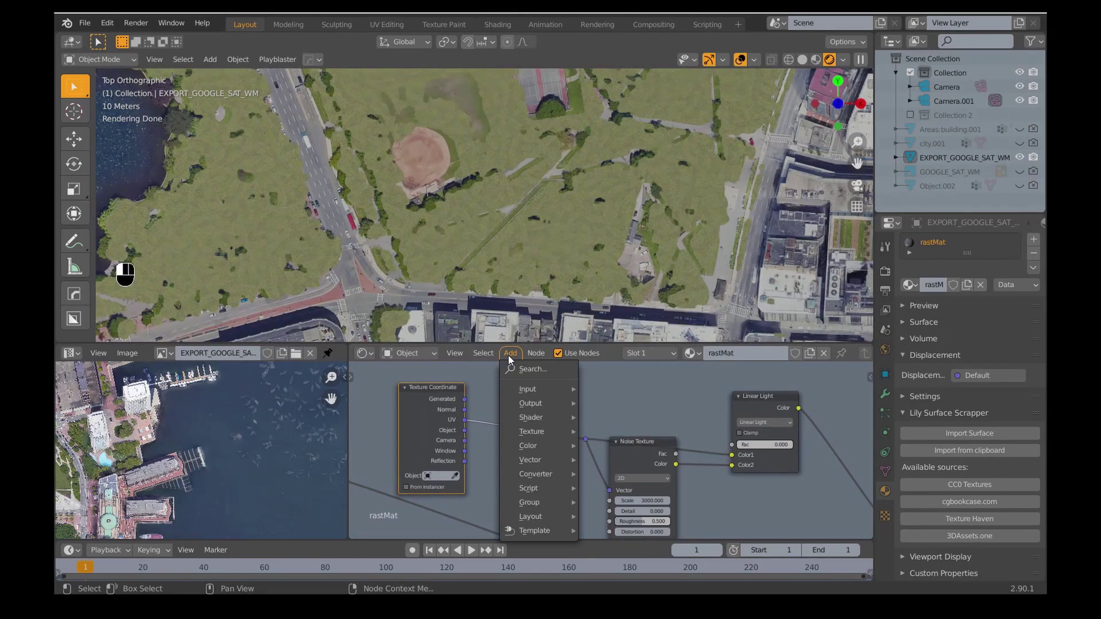
{"action": "mouse_move", "coordinate": [538, 458]}
{"action": "left_click", "coordinate": [611, 368]}
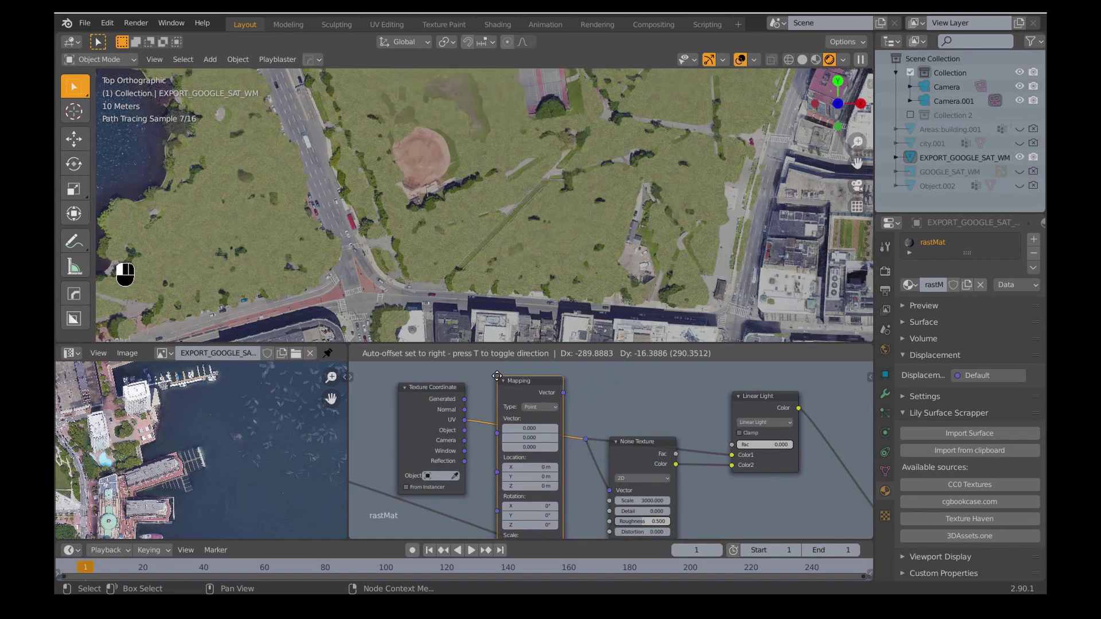
{"action": "left_click", "coordinate": [573, 436]}
- Try a location of 0.001 m on X and Y in the vegetation mask's Mapping node
{"action": "scroll", "coordinate": [584, 431], "scroll_direction": "up", "scroll_amount": 4}
{"action": "scroll", "coordinate": [585, 432], "scroll_direction": "up", "scroll_amount": 3}
{"action": "middle_click_drag", "start_coordinate": [585, 432], "coordinate": [664, 481]}
{"action": "key", "text": "BackSpace"}
{"action": "key", "text": "BackSpace"}
{"action": "left_click", "coordinate": [568, 430]}
{"action": "type", "text": "0.001"}
{"action": "key", "text": "Return"}
{"action": "left_click", "coordinate": [559, 457]}
{"action": "type", "text": "0.001"}
{"action": "key", "text": "Return"}
- Align the vegetation mask with the park by setting its Mapping location to X 0.002 m and Y -0.002 m
{"action": "left_click", "coordinate": [517, 450]}
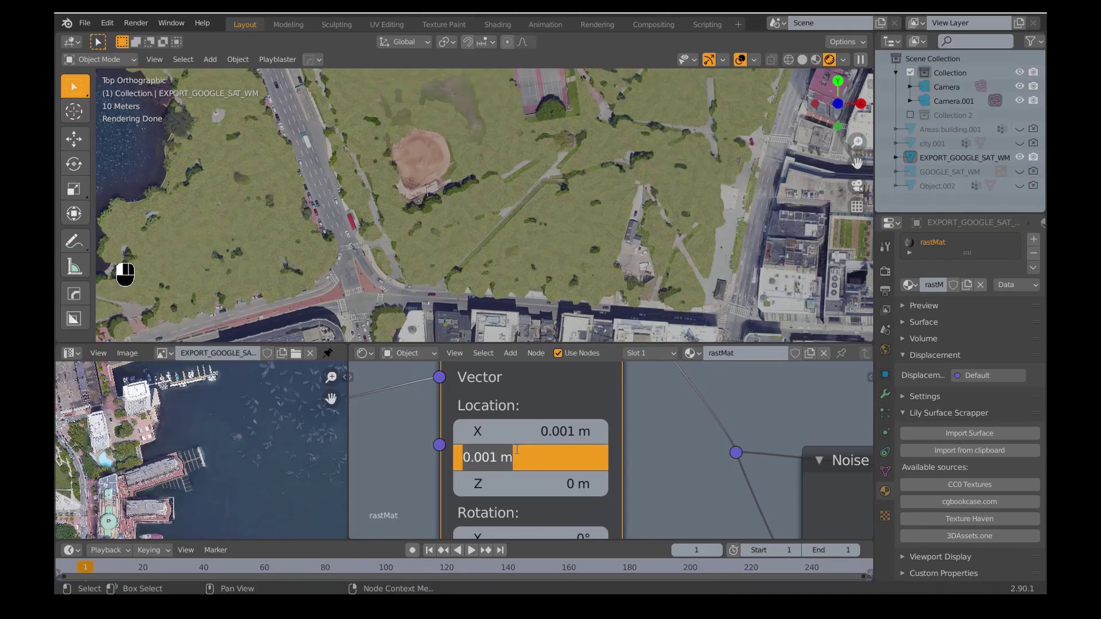
{"action": "type", "text": "-"}
{"action": "key", "text": "Return"}
{"action": "left_click", "coordinate": [495, 431]}
{"action": "key", "text": "Return"}
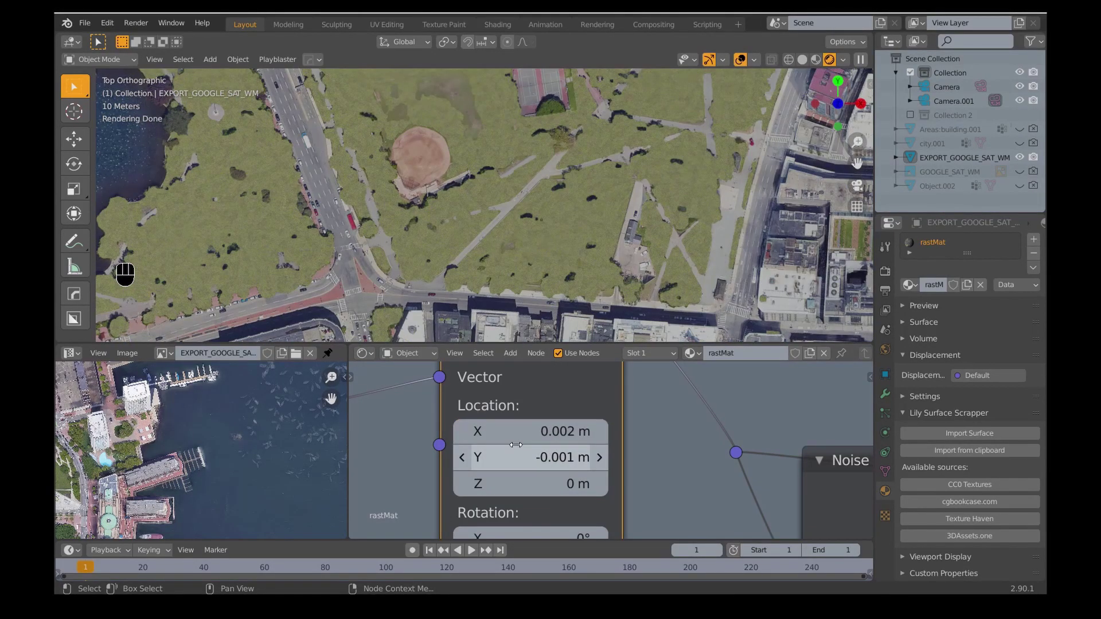
{"action": "left_click", "coordinate": [516, 457]}
{"action": "key", "text": "BackSpace"}
{"action": "type", "text": "2"}
{"action": "key", "text": "Return"}
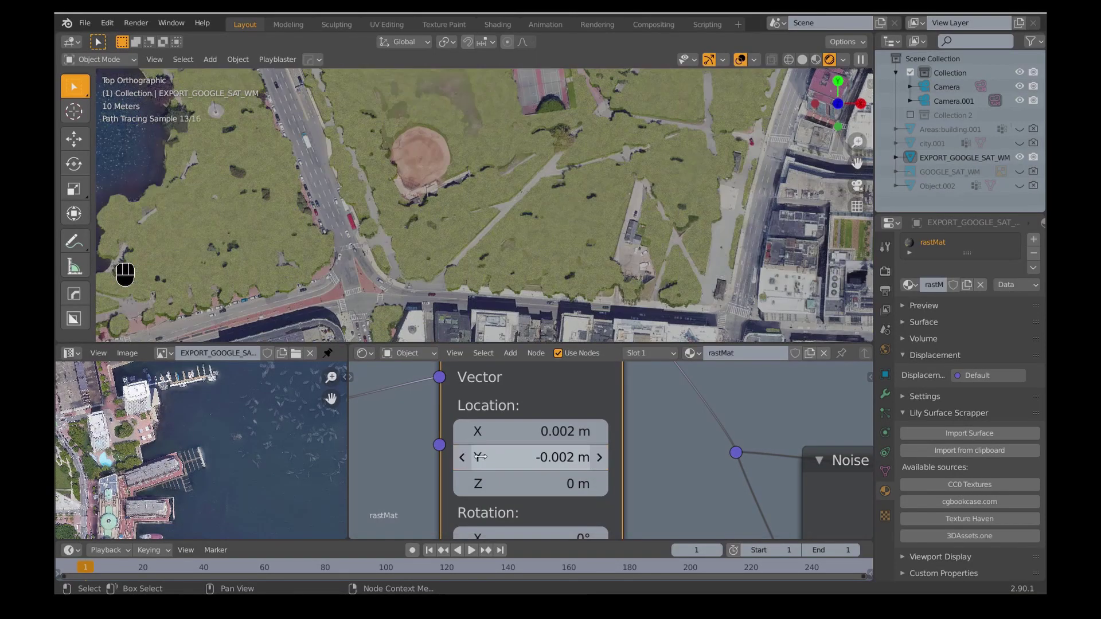
- Raise the Linear Light factor in the vegetation mask branch to 0.002 to break up the grass edges
{"action": "scroll", "coordinate": [547, 177], "scroll_direction": "up", "scroll_amount": 4}
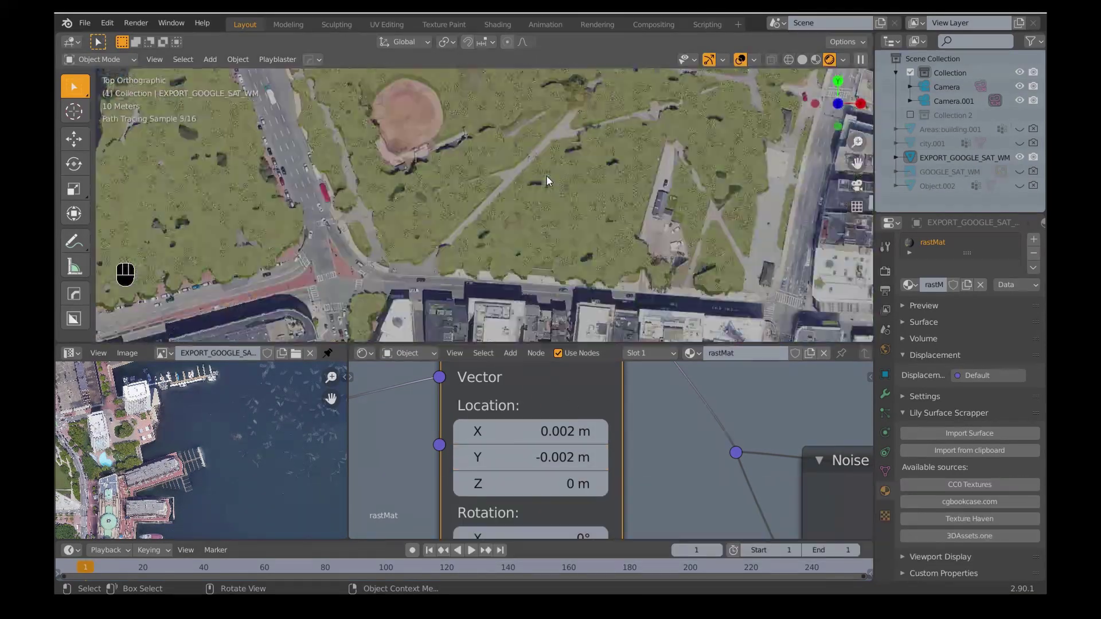
{"action": "middle_click_drag", "start_coordinate": [600, 181], "coordinate": [426, 193], "text": "shift"}
{"action": "scroll", "coordinate": [726, 430], "scroll_direction": "down", "scroll_amount": 4}
{"action": "scroll", "coordinate": [726, 430], "scroll_direction": "down", "scroll_amount": 4}
{"action": "middle_click_drag", "start_coordinate": [726, 430], "coordinate": [568, 383]}
{"action": "scroll", "coordinate": [742, 459], "scroll_direction": "up", "scroll_amount": 7}
{"action": "middle_click_drag", "start_coordinate": [742, 459], "coordinate": [513, 578]}
{"action": "left_click_drag", "start_coordinate": [576, 462], "coordinate": [542, 466], "text": "shift"}
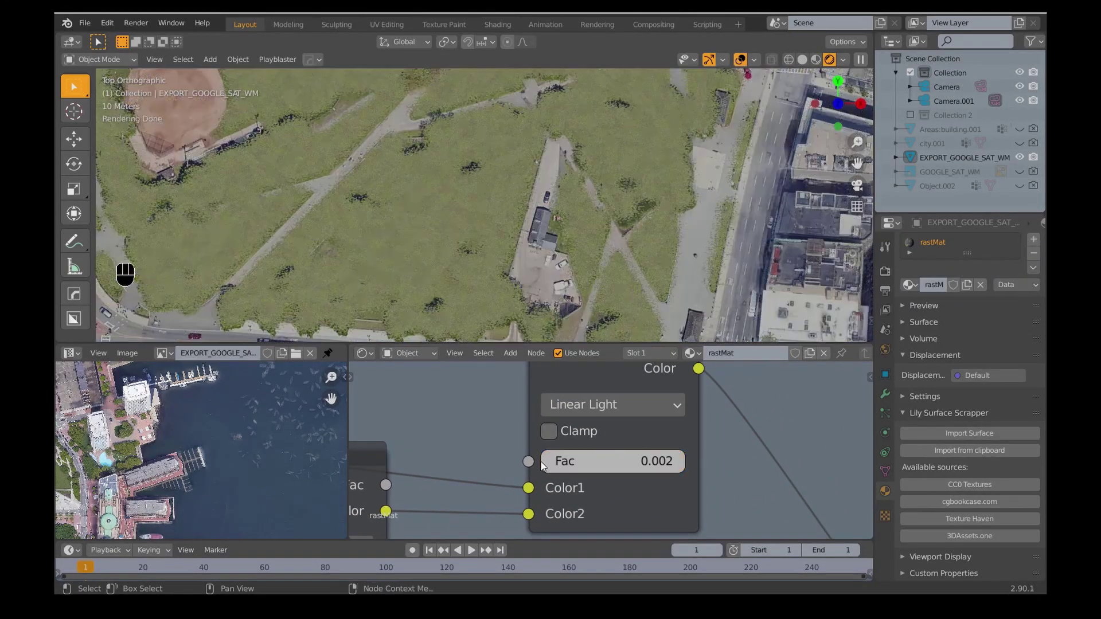
- Set the vegetation mask's Noise Texture to a detail of 5.8 and a roughness of 1
{"action": "middle_click_drag", "start_coordinate": [452, 462], "coordinate": [570, 380]}
{"action": "scroll", "coordinate": [570, 380], "scroll_direction": "down", "scroll_amount": 1}
{"action": "middle_click_drag", "start_coordinate": [570, 380], "coordinate": [585, 344]}
{"action": "left_click_drag", "start_coordinate": [466, 493], "coordinate": [509, 495]}
{"action": "left_click_drag", "start_coordinate": [445, 473], "coordinate": [496, 499]}
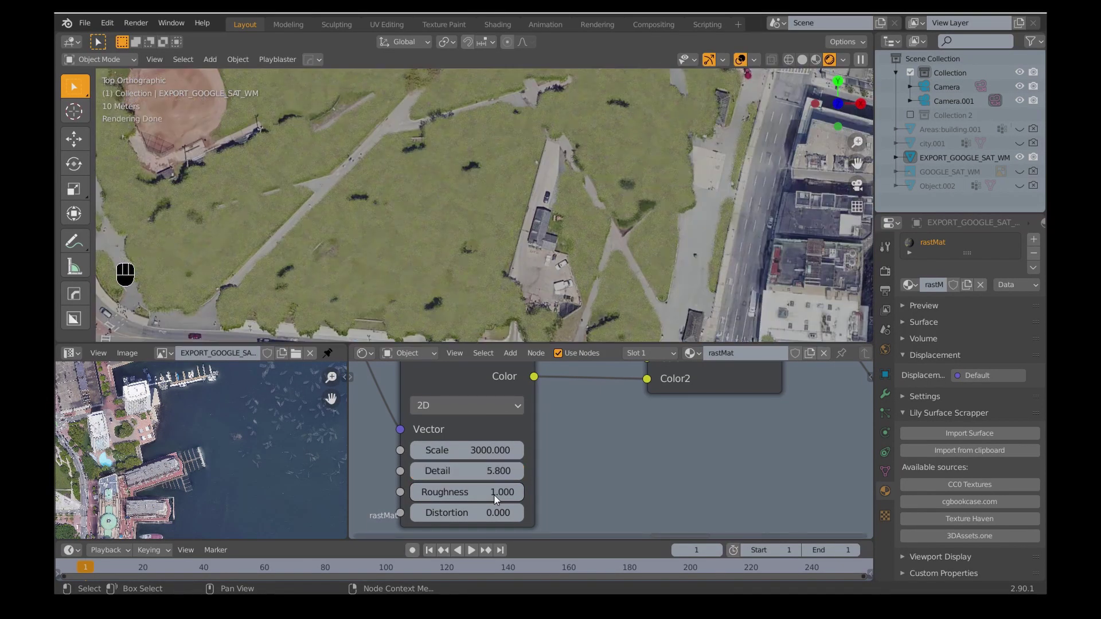
- Raise the vegetation mask's Linear Light factor to 0.004 while checking the grass edges up close
{"action": "middle_click_drag", "start_coordinate": [558, 276], "coordinate": [487, 228], "text": "shift"}
{"action": "scroll", "coordinate": [569, 290], "scroll_direction": "up", "scroll_amount": 3}
{"action": "middle_click_drag", "start_coordinate": [570, 290], "coordinate": [458, 245], "text": "shift"}
{"action": "scroll", "coordinate": [457, 245], "scroll_direction": "up", "scroll_amount": 3}
{"action": "middle_click_drag", "start_coordinate": [620, 365], "coordinate": [538, 446]}
{"action": "left_click_drag", "start_coordinate": [608, 417], "coordinate": [574, 417], "text": "shift"}
{"action": "scroll", "coordinate": [574, 419], "scroll_direction": "down", "scroll_amount": 4}
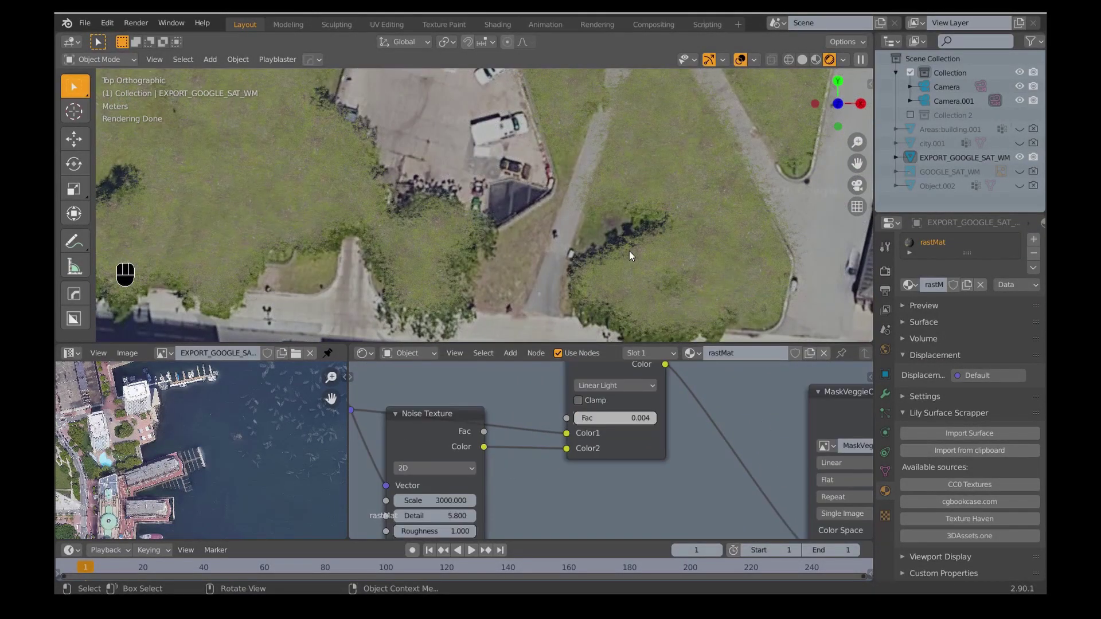
- Append the Trees collection from mtreeLowPoly_001.blend into the scene
{"action": "scroll", "coordinate": [695, 336], "scroll_direction": "down", "scroll_amount": 2}
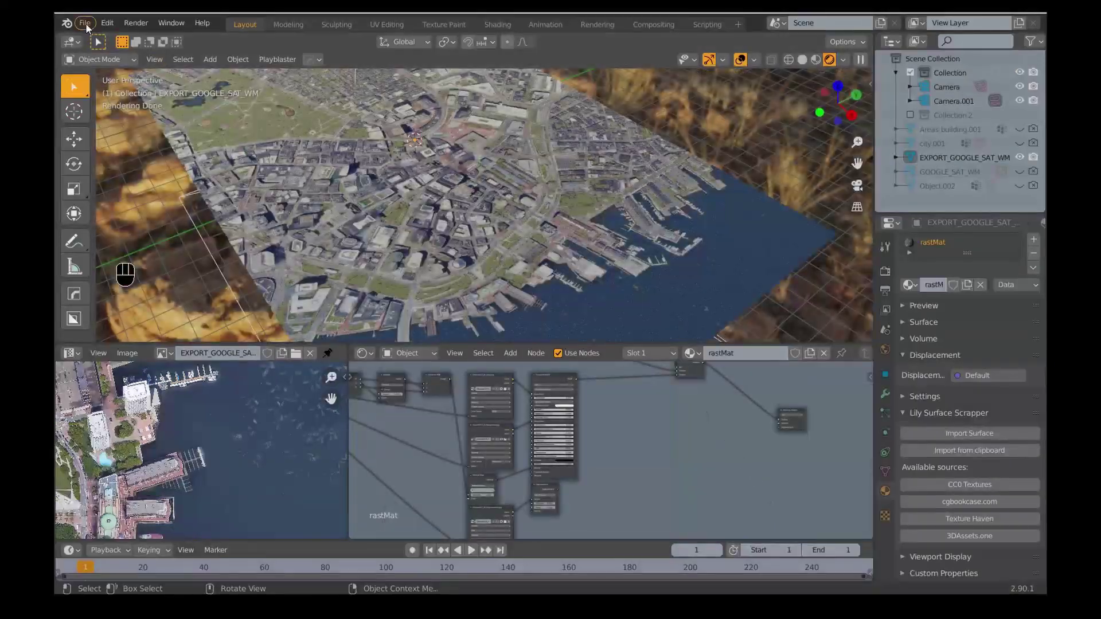
{"action": "left_click", "coordinate": [84, 22]}
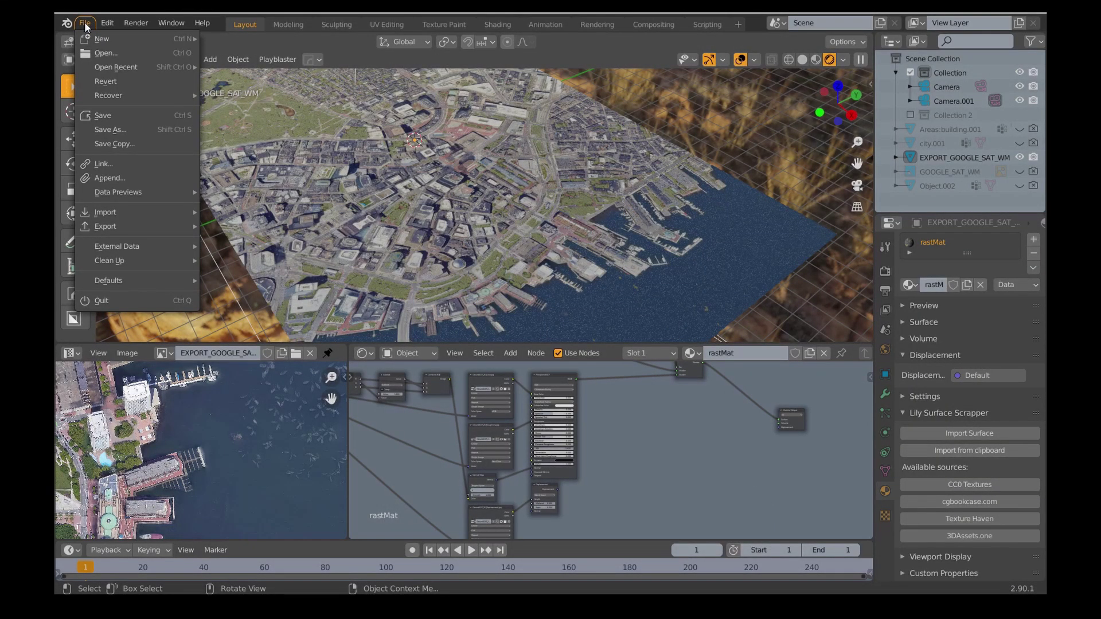
{"action": "left_click", "coordinate": [103, 178]}
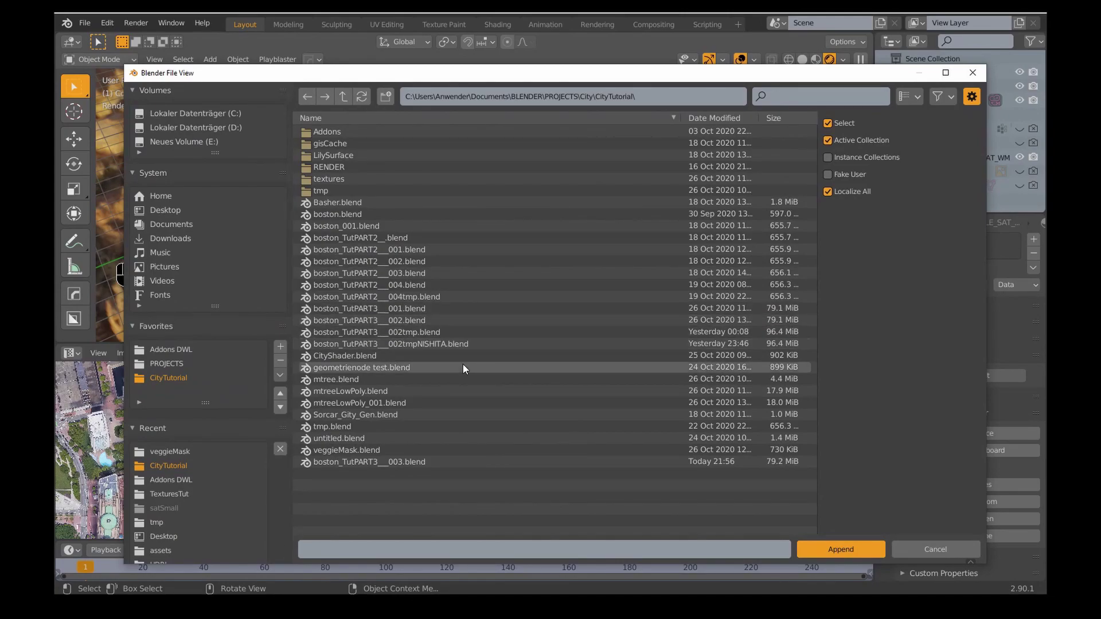
{"action": "double_click", "coordinate": [404, 402]}
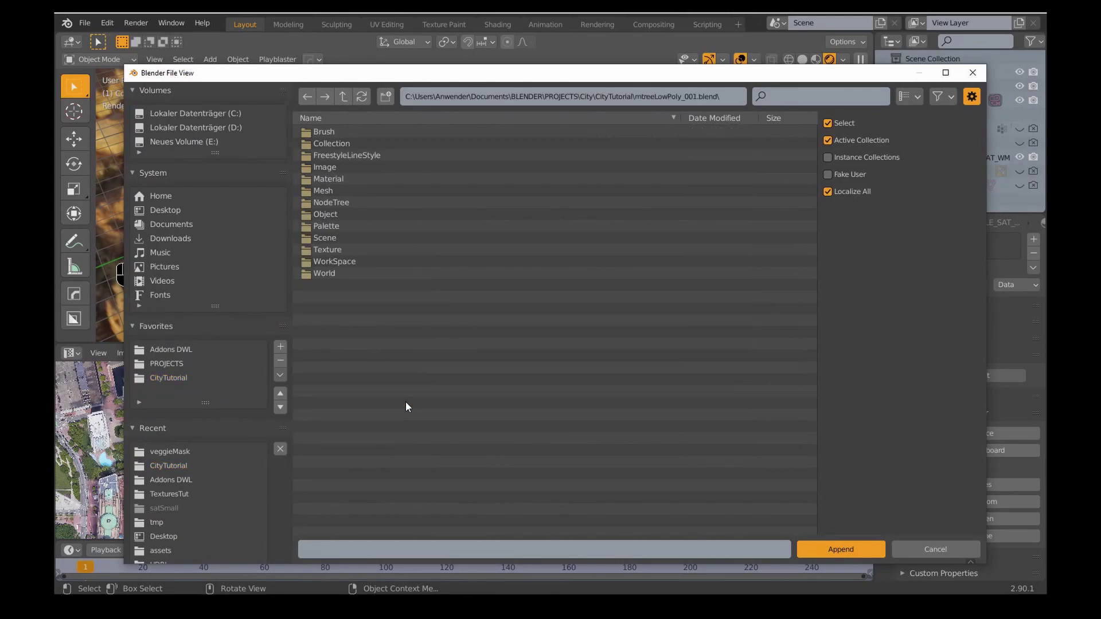
{"action": "double_click", "coordinate": [338, 143]}
{"action": "double_click", "coordinate": [328, 132]}
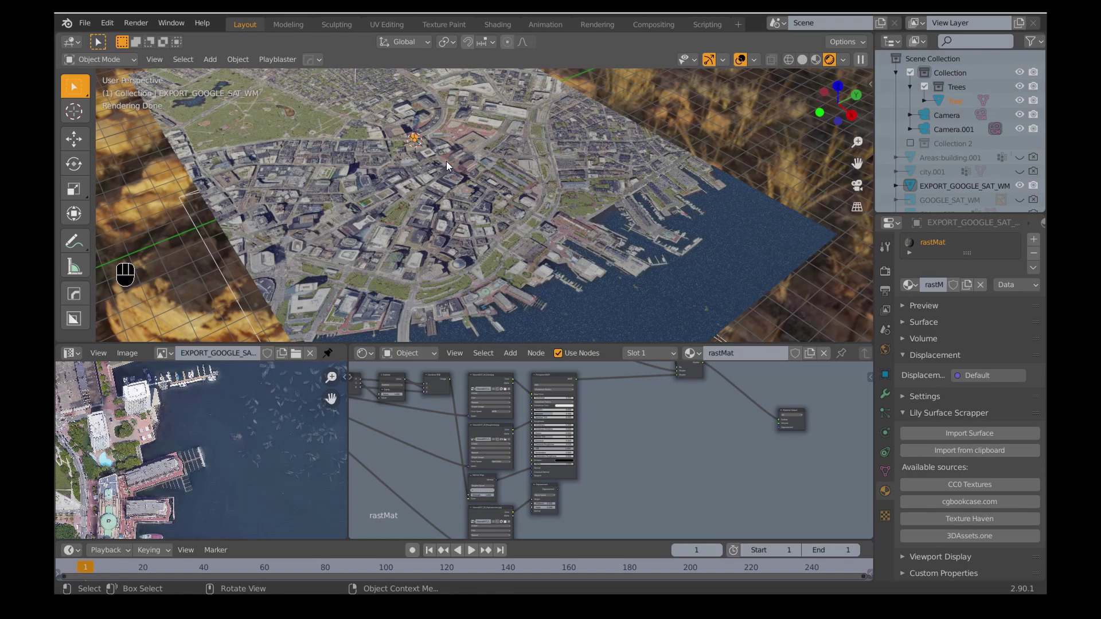
- Add a hair particle system to the EXPORT_GOOGLE_SAT_WM plane, with advanced options and rotation enabled
{"action": "left_click", "coordinate": [741, 283]}
{"action": "left_click", "coordinate": [884, 411]}
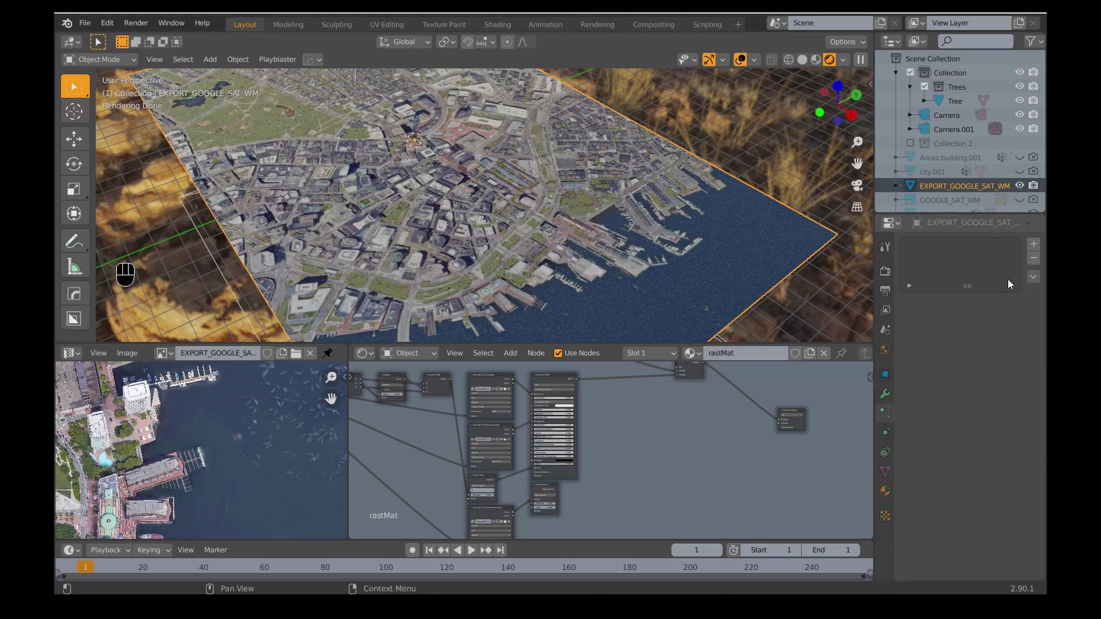
{"action": "left_click", "coordinate": [1033, 243]}
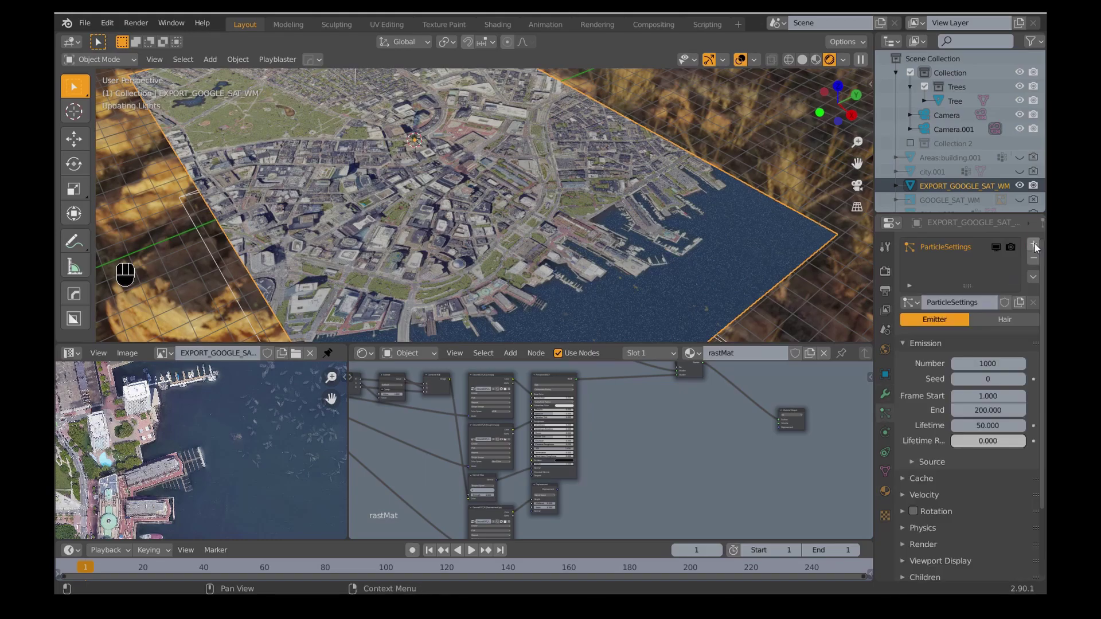
{"action": "left_click", "coordinate": [1002, 322]}
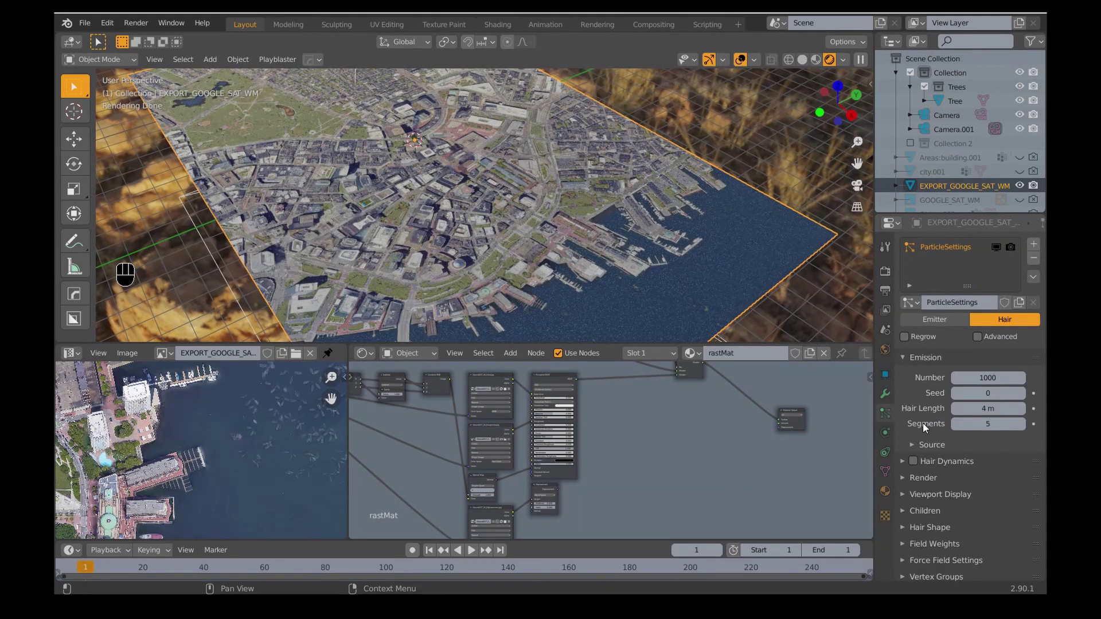
{"action": "left_click", "coordinate": [976, 341]}
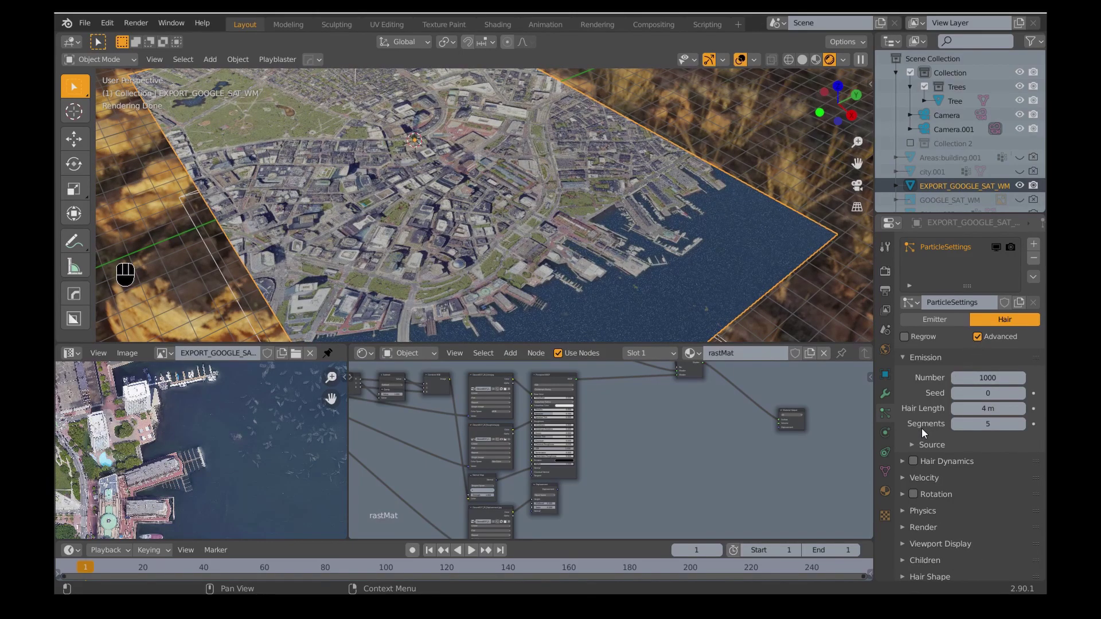
{"action": "scroll", "coordinate": [919, 476], "scroll_direction": "down", "scroll_amount": 3}
{"action": "left_click", "coordinate": [913, 408]}
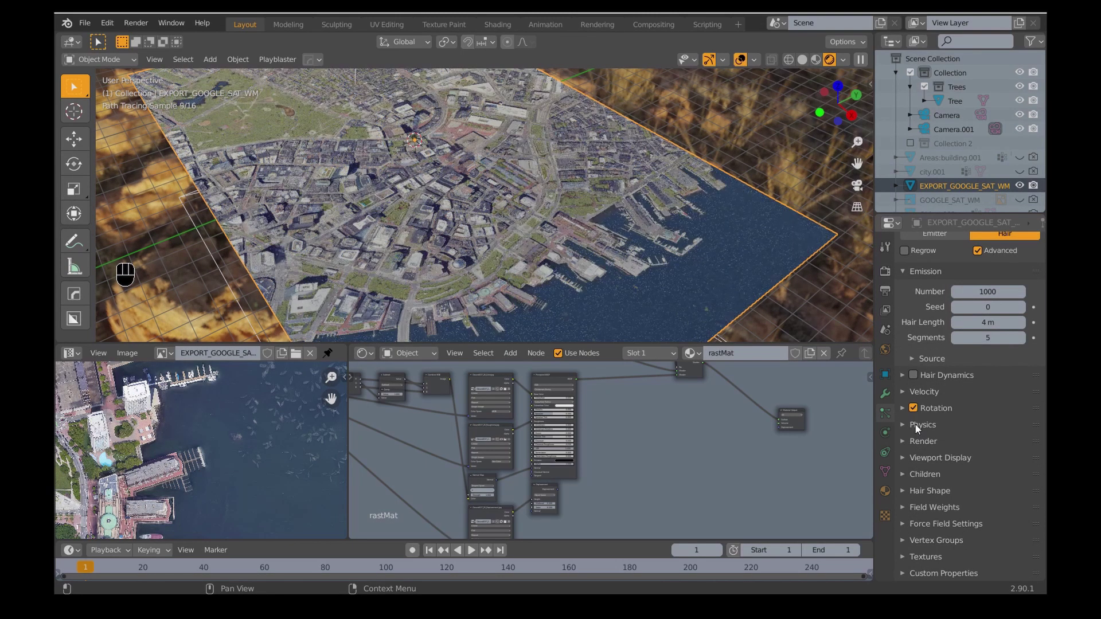
- Render the particles as a collection, using Trees as the instance collection
{"action": "left_click", "coordinate": [921, 442]}
{"action": "scroll", "coordinate": [912, 440], "scroll_direction": "down", "scroll_amount": 5}
{"action": "left_click", "coordinate": [986, 322]}
{"action": "left_click", "coordinate": [967, 381]}
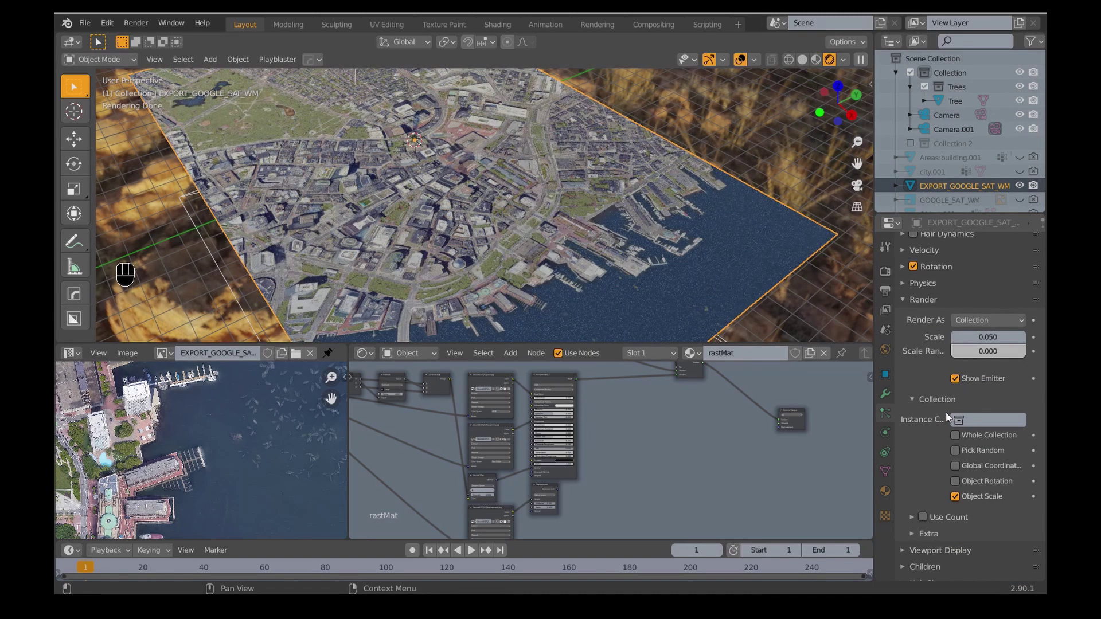
{"action": "left_click", "coordinate": [1015, 420]}
{"action": "left_click", "coordinate": [968, 431]}
{"action": "left_click", "coordinate": [1015, 419]}
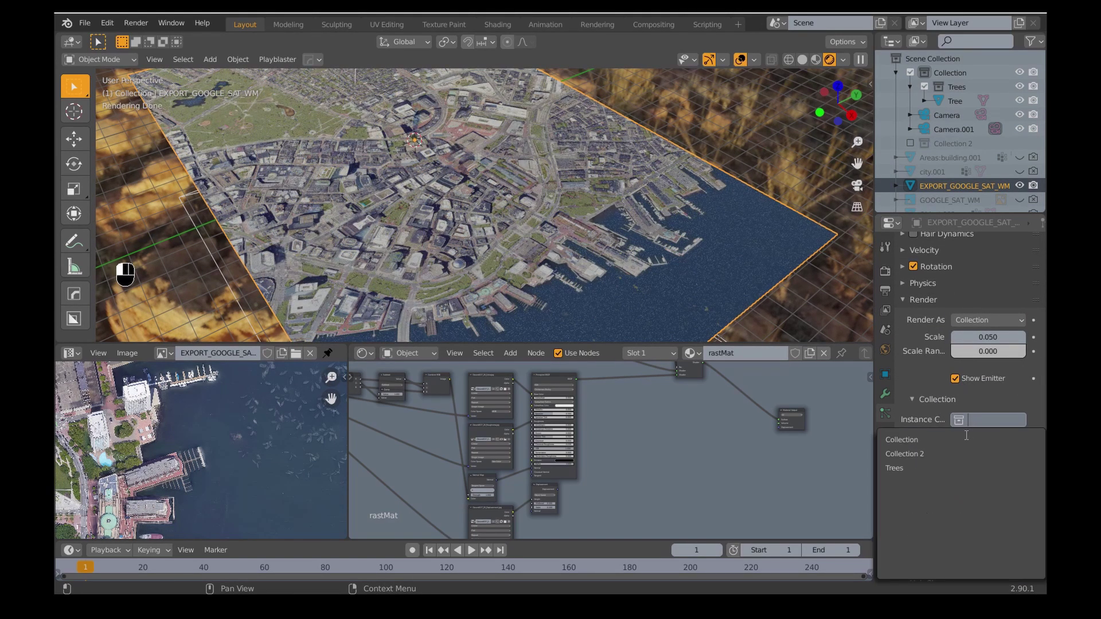
{"action": "left_click", "coordinate": [913, 469]}
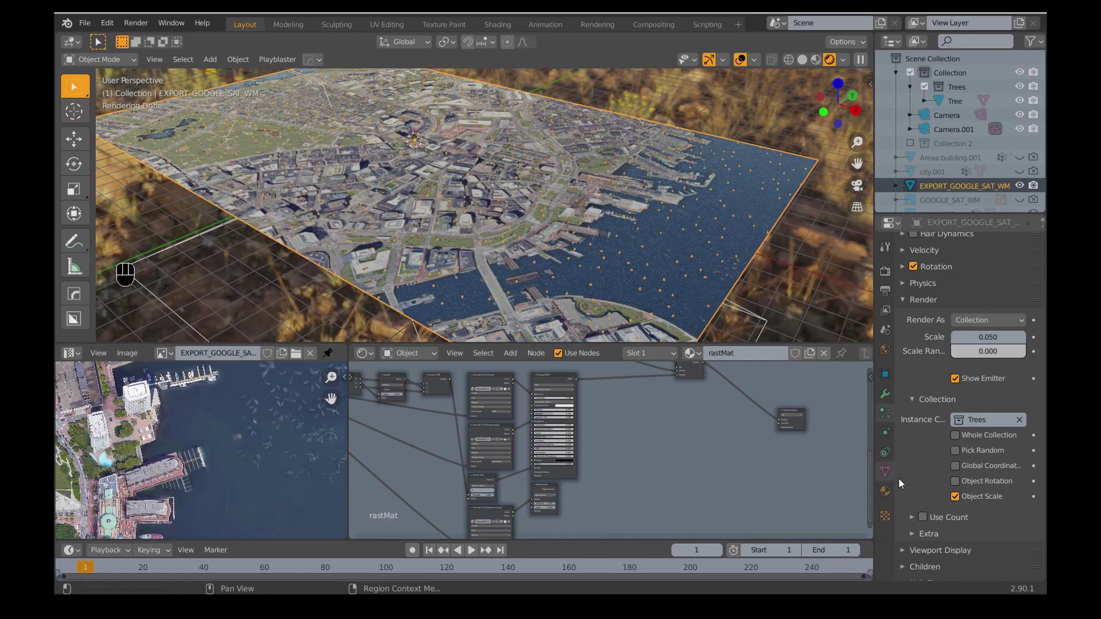
- Add a new texture to the particle system and open its texture settings
{"action": "scroll", "coordinate": [906, 473], "scroll_direction": "down", "scroll_amount": 4}
{"action": "left_click", "coordinate": [903, 556]}
{"action": "scroll", "coordinate": [903, 557], "scroll_direction": "down", "scroll_amount": 1}
{"action": "scroll", "coordinate": [965, 498], "scroll_direction": "down", "scroll_amount": 4}
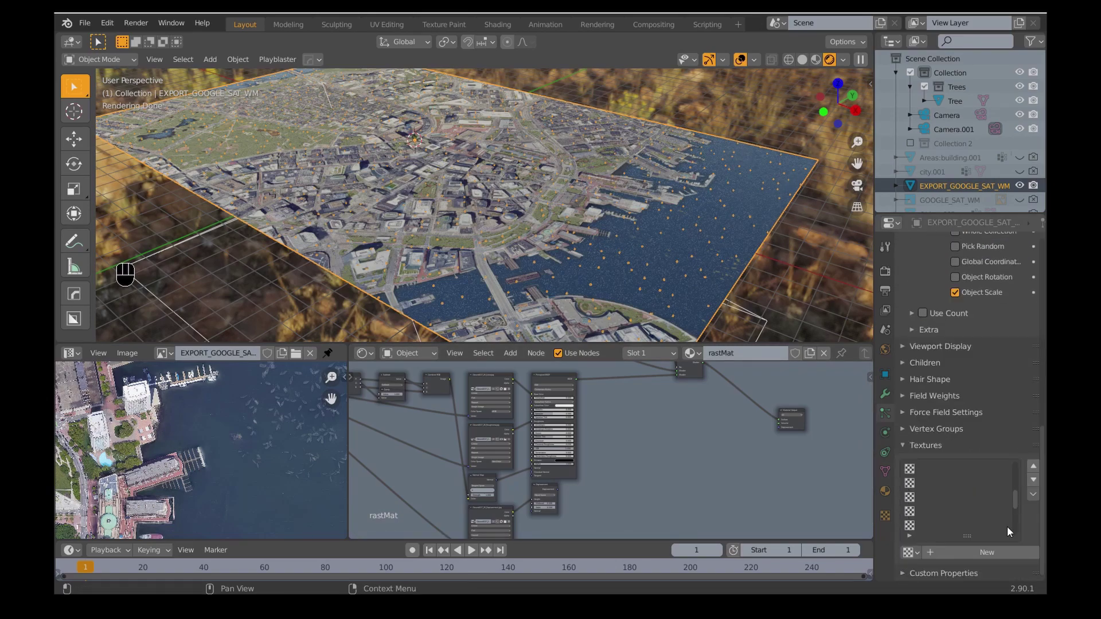
{"action": "left_click", "coordinate": [1013, 552]}
{"action": "left_click", "coordinate": [1033, 552]}
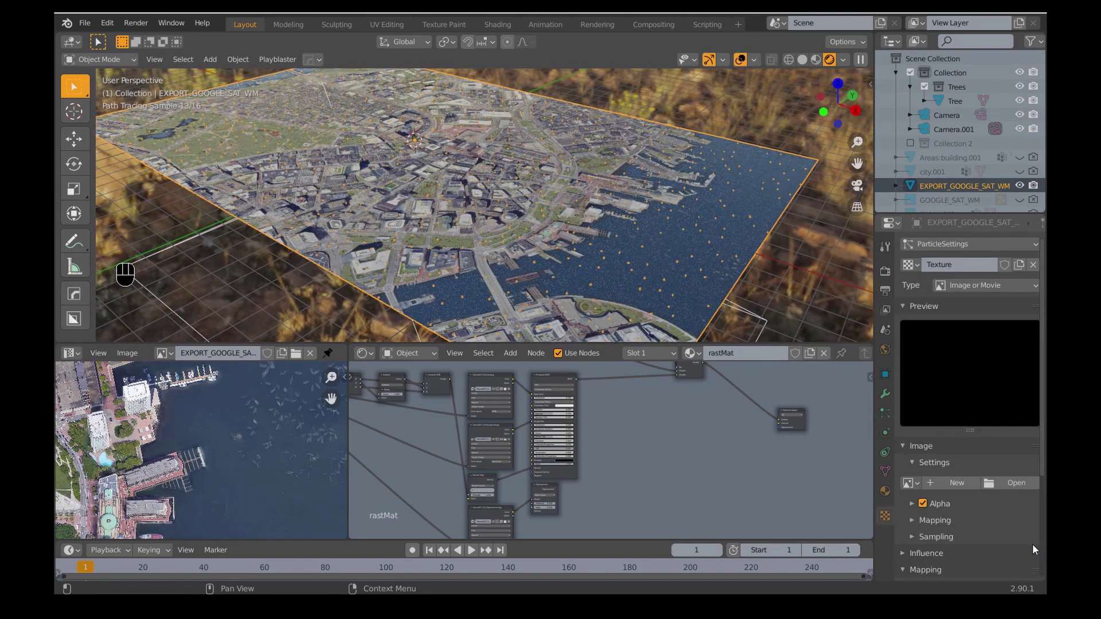
- Load MaskVeggieClean.png from the textures folder as the particle texture's image
{"action": "left_click", "coordinate": [1013, 491]}
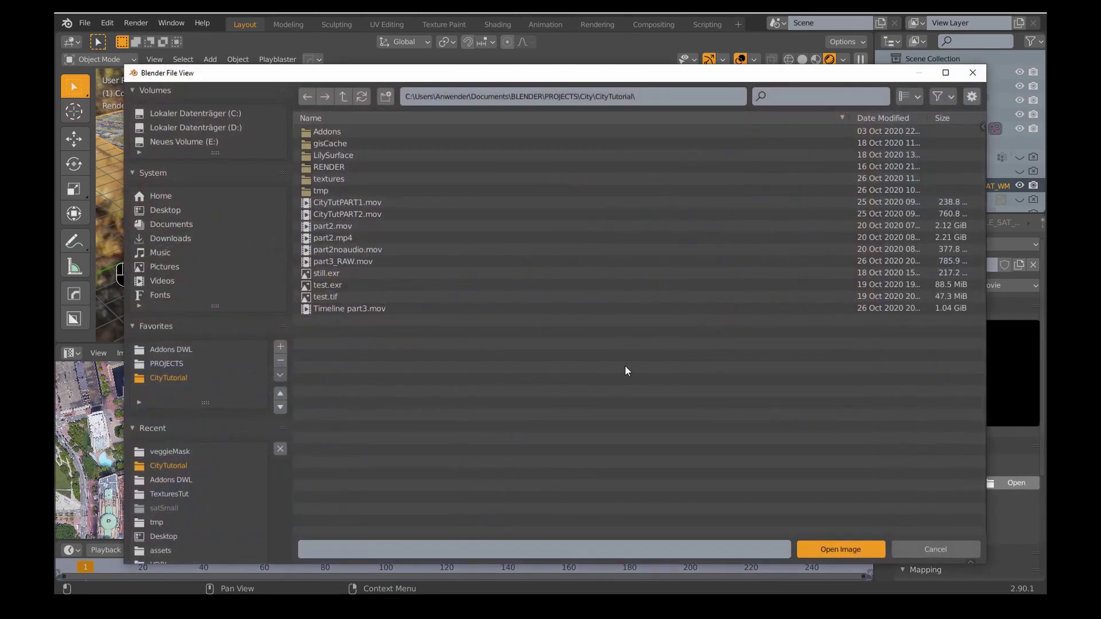
{"action": "double_click", "coordinate": [343, 157]}
{"action": "left_click", "coordinate": [337, 132]}
{"action": "left_click", "coordinate": [346, 155]}
{"action": "left_click", "coordinate": [829, 548]}
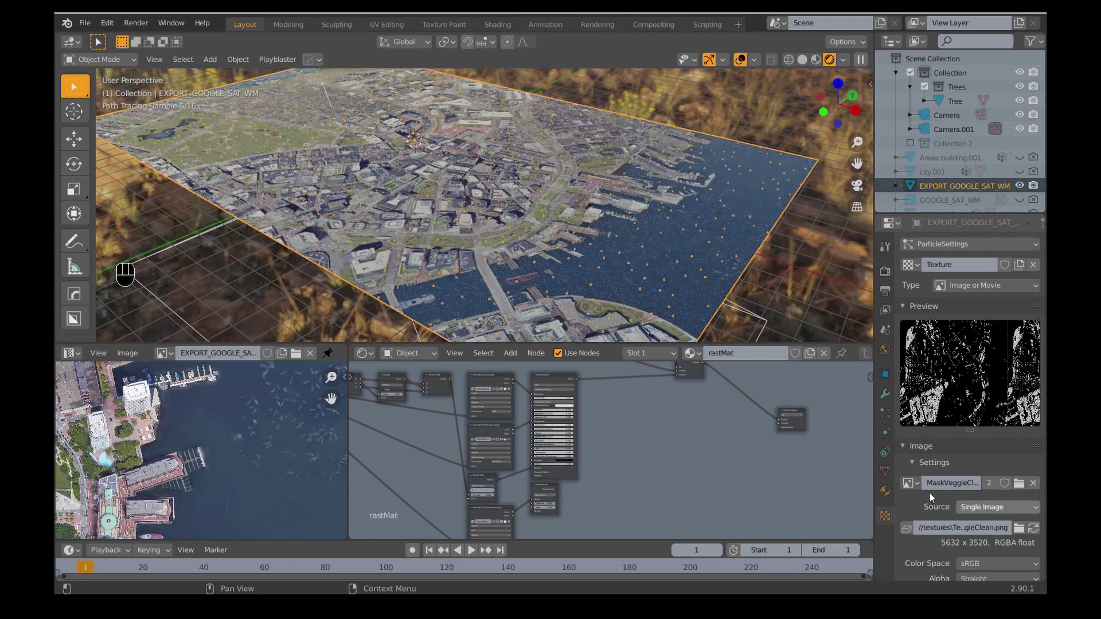
- Enable the mask texture's influence on particle density at 1.000
{"action": "scroll", "coordinate": [917, 497], "scroll_direction": "down", "scroll_amount": 1}
{"action": "scroll", "coordinate": [913, 501], "scroll_direction": "down", "scroll_amount": 10}
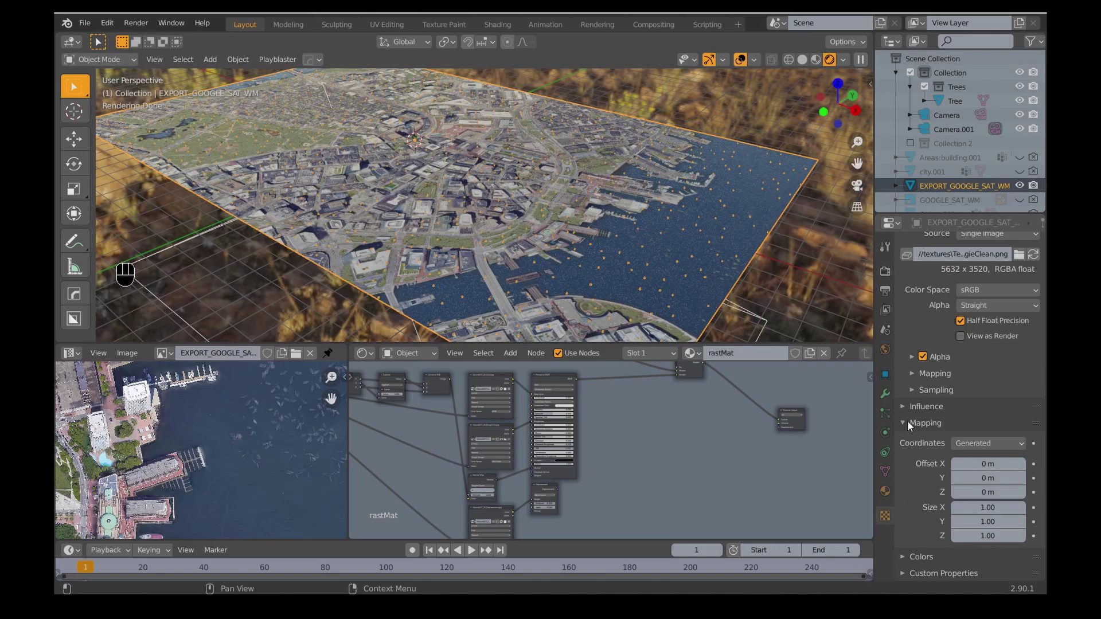
{"action": "left_click", "coordinate": [902, 407]}
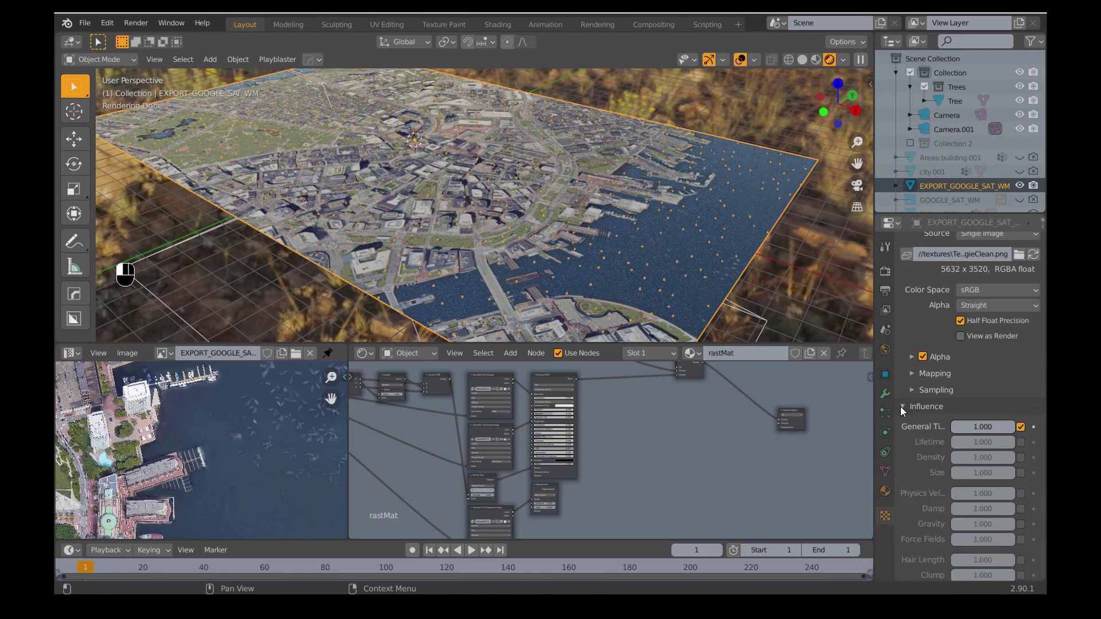
{"action": "left_click", "coordinate": [1020, 457]}
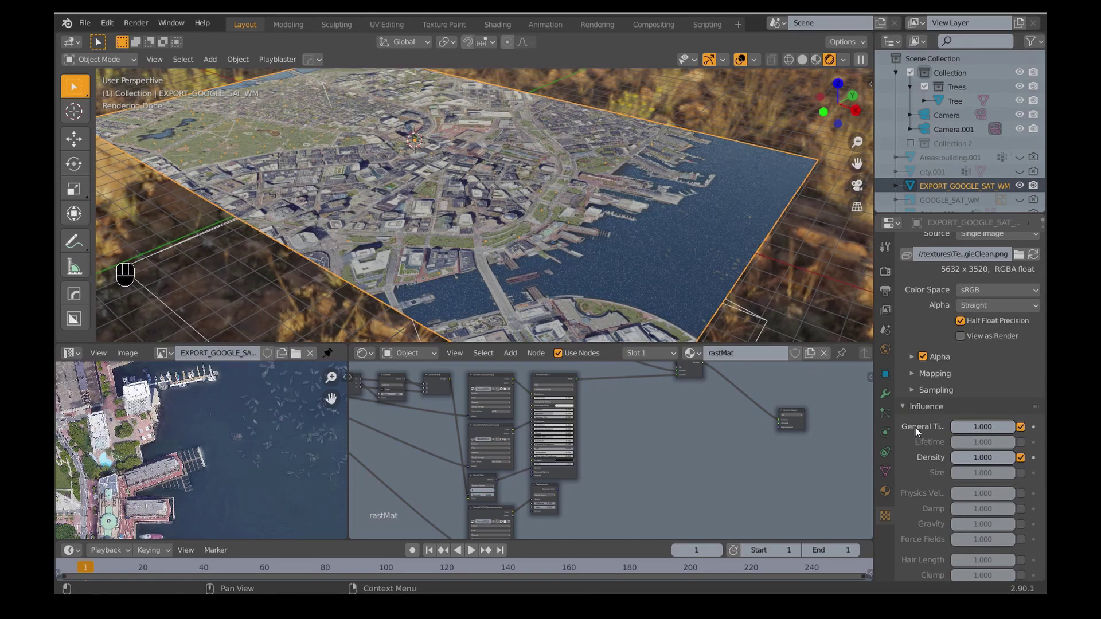
- Set the tree particle system's emission number to 50000 and check the scattered trees on the ground
{"action": "scroll", "coordinate": [922, 389], "scroll_direction": "up", "scroll_amount": 11}
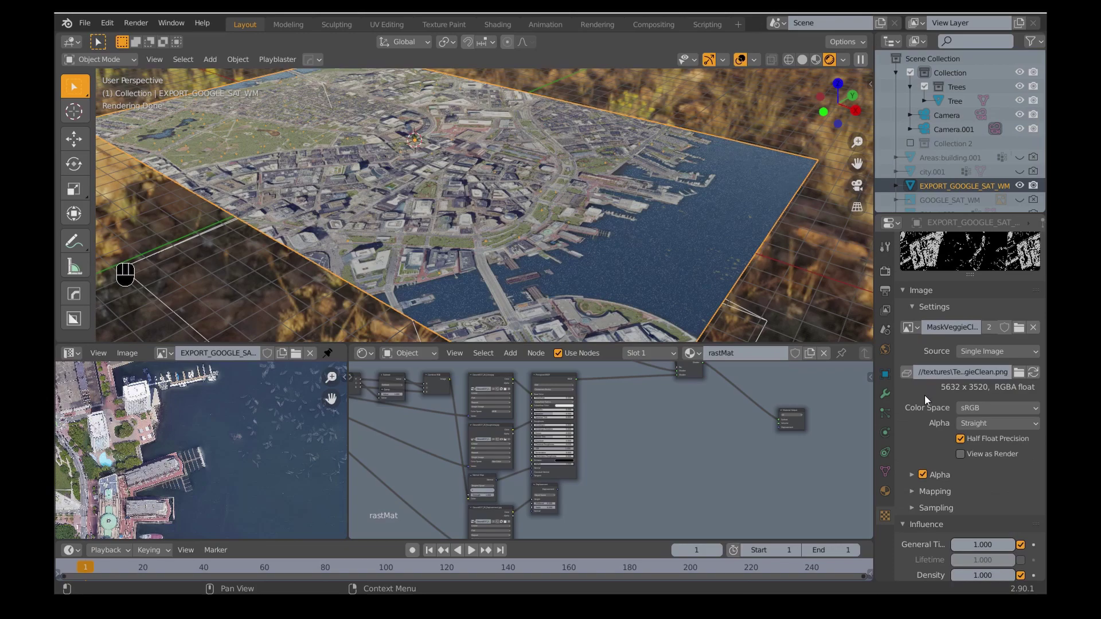
{"action": "left_click", "coordinate": [886, 414]}
{"action": "scroll", "coordinate": [932, 411], "scroll_direction": "up", "scroll_amount": 3}
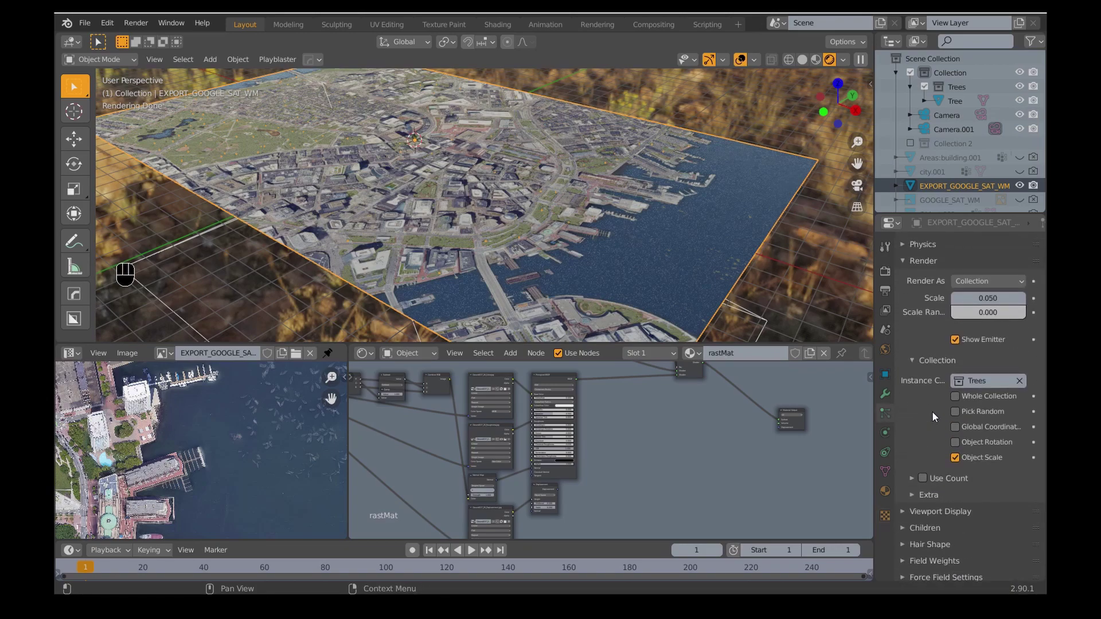
{"action": "scroll", "coordinate": [931, 411], "scroll_direction": "up", "scroll_amount": 11}
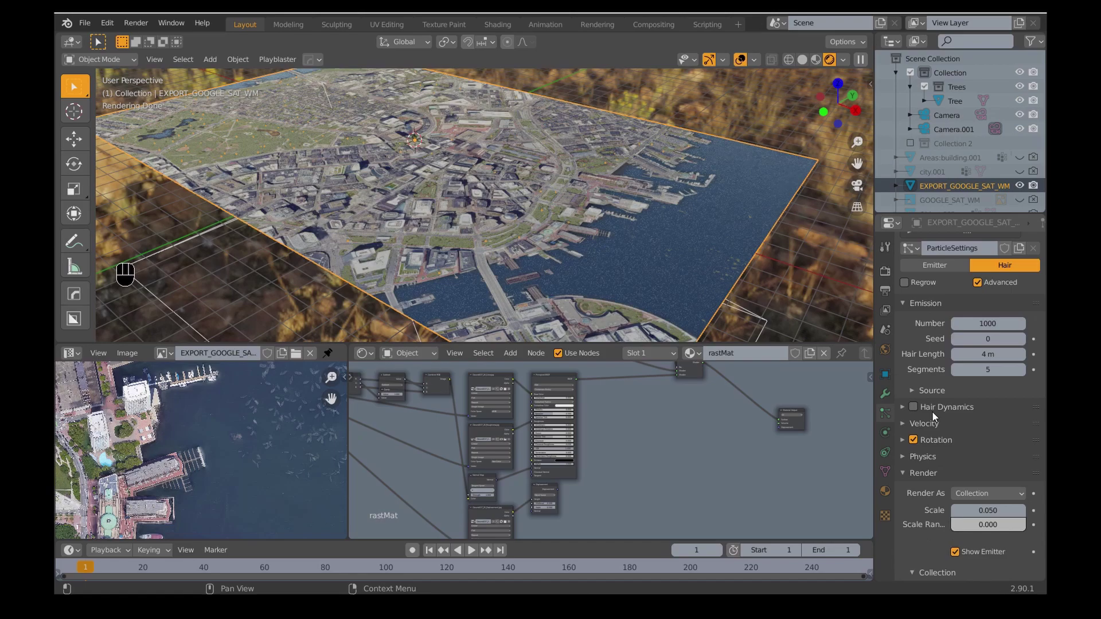
{"action": "left_click", "coordinate": [981, 380]}
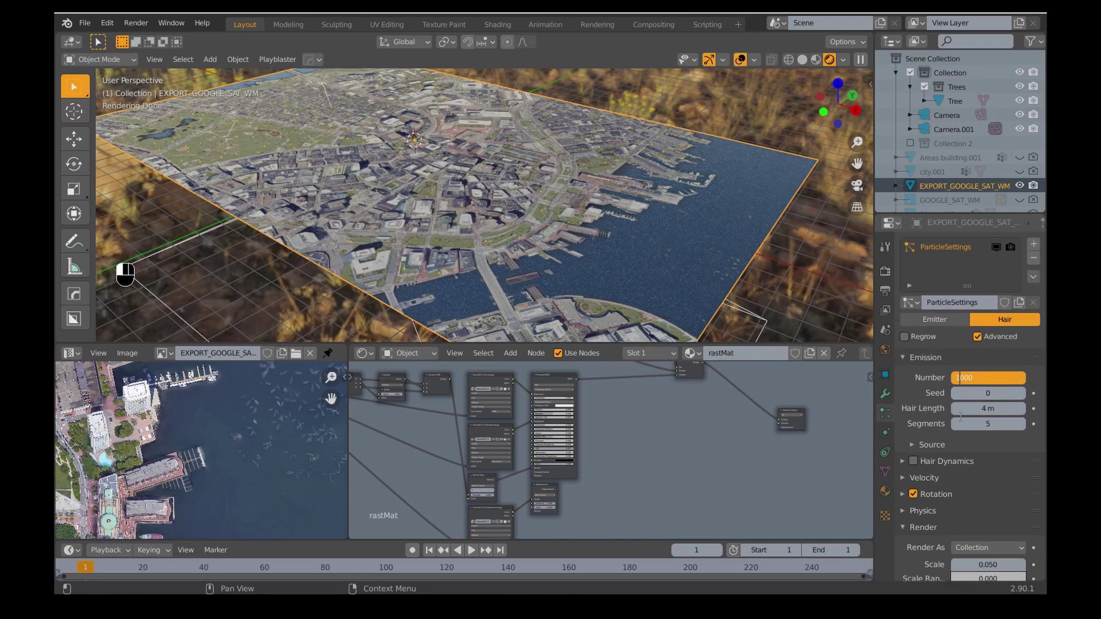
{"action": "type", "text": "10000"}
{"action": "key", "text": "Return"}
{"action": "key", "text": "Return"}
{"action": "mouse_move", "coordinate": [603, 201]}
{"action": "middle_mouse_down"}
{"action": "mouse_move", "coordinate": [466, 215]}
{"action": "mouse_move", "coordinate": [466, 176]}
{"action": "middle_mouse_up"}
{"action": "scroll", "coordinate": [551, 226], "scroll_direction": "up", "scroll_amount": 8}
{"action": "scroll", "coordinate": [935, 462], "scroll_direction": "down", "scroll_amount": 2}
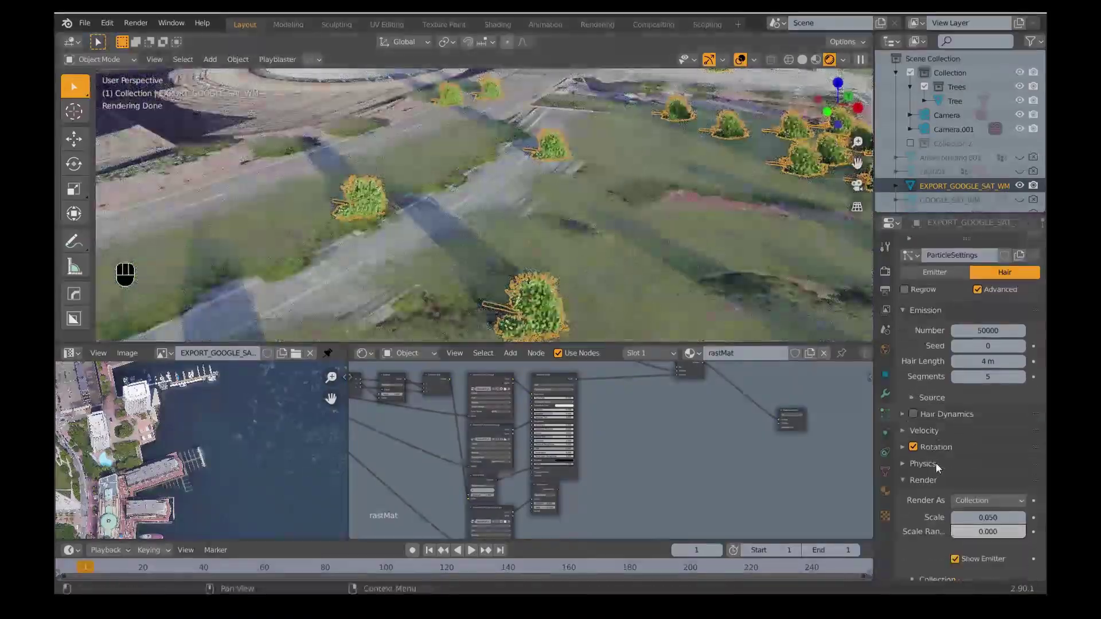
- Set the particle rotation's orientation axis to Object X so the trees stand upright
{"action": "left_click", "coordinate": [935, 462]}
{"action": "scroll", "coordinate": [933, 409], "scroll_direction": "down", "scroll_amount": 4}
{"action": "left_click", "coordinate": [973, 374]}
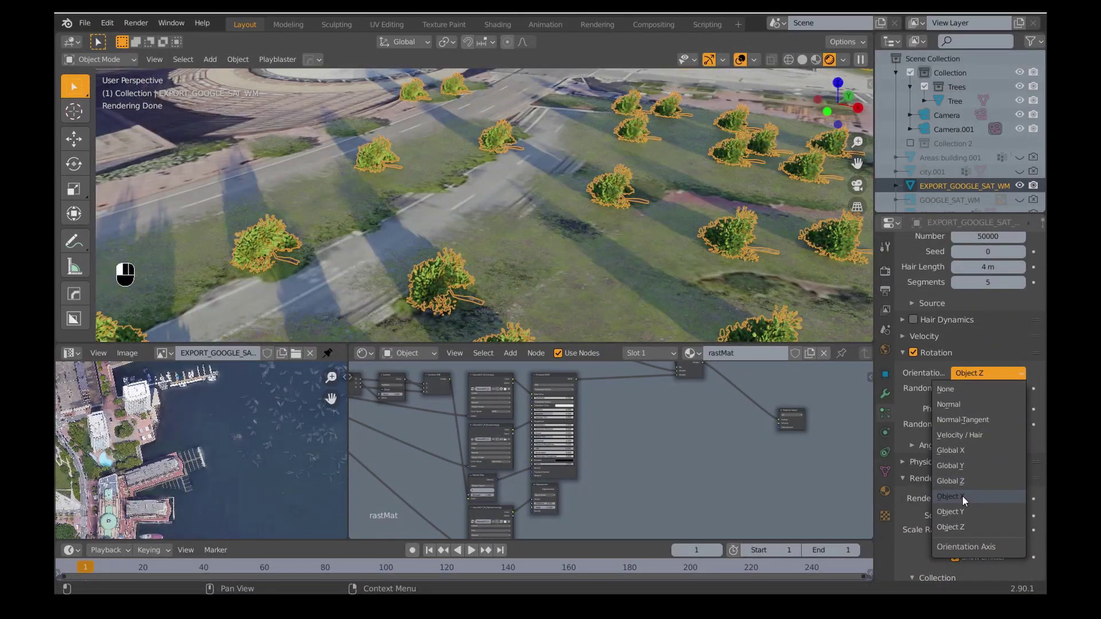
{"action": "left_click", "coordinate": [963, 496]}
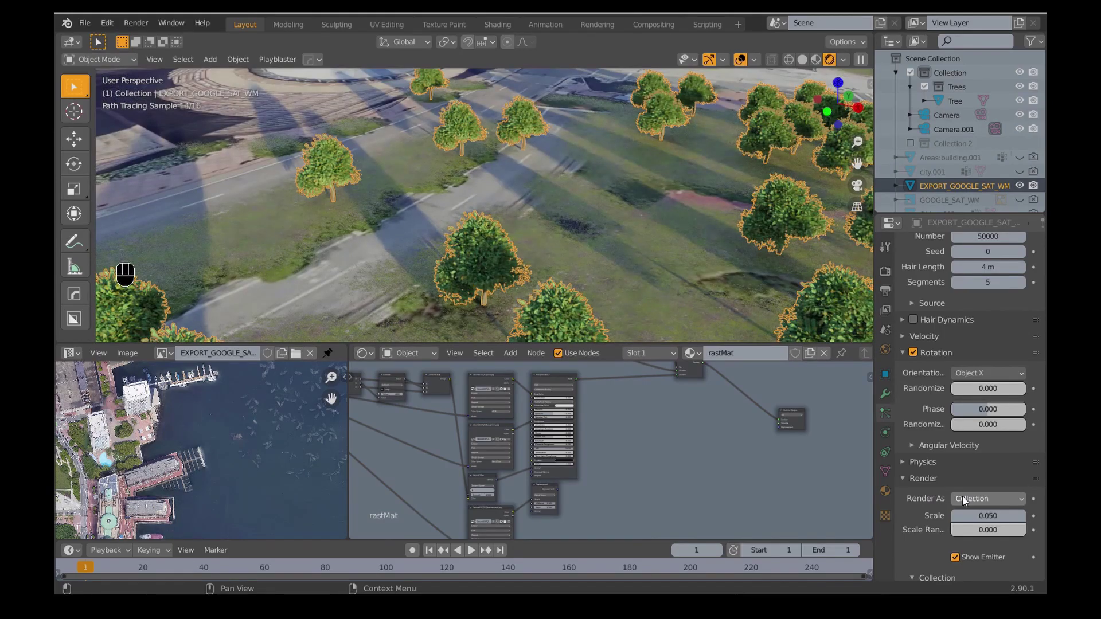
{"action": "scroll", "coordinate": [529, 230], "scroll_direction": "down", "scroll_amount": 13}
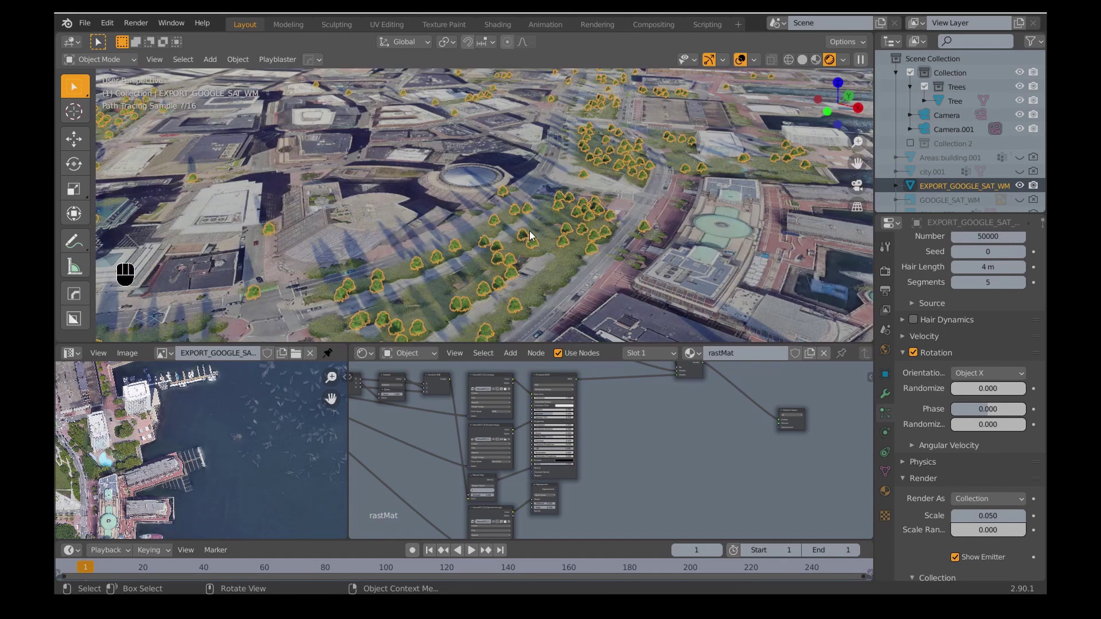
- Change the emission number of the trees scattered over the city's vegetation areas
{"action": "scroll", "coordinate": [964, 268], "scroll_direction": "up", "scroll_amount": 3}
{"action": "left_click", "coordinate": [962, 308]}
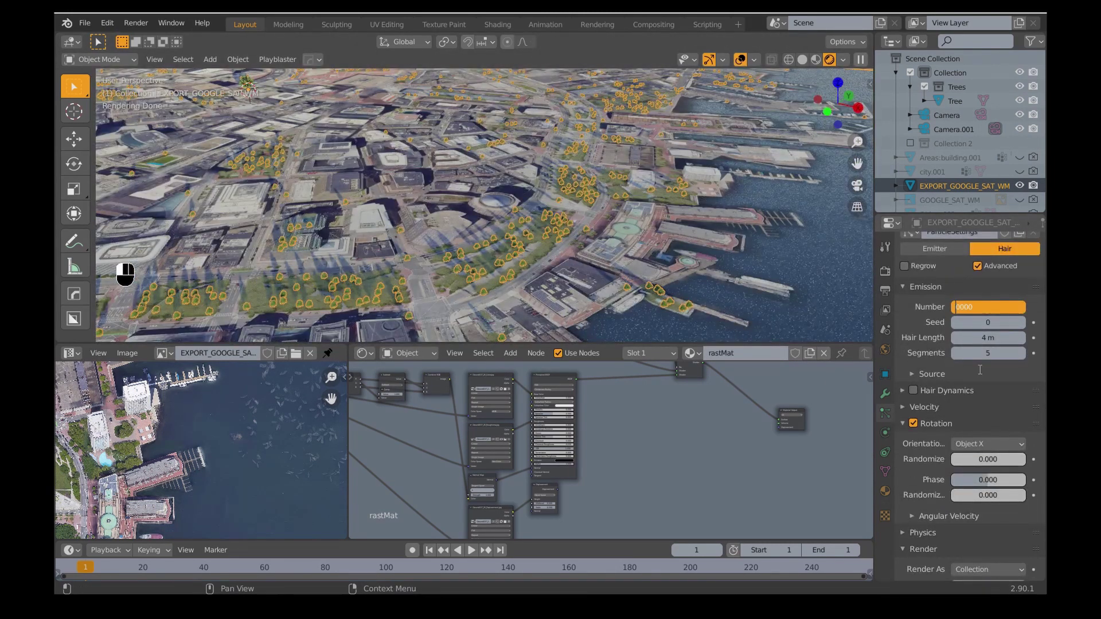
{"action": "key", "text": "Return"}
{"action": "middle_click_drag", "start_coordinate": [310, 178], "coordinate": [355, 214]}
{"action": "scroll", "coordinate": [355, 213], "scroll_direction": "down", "scroll_amount": 3}
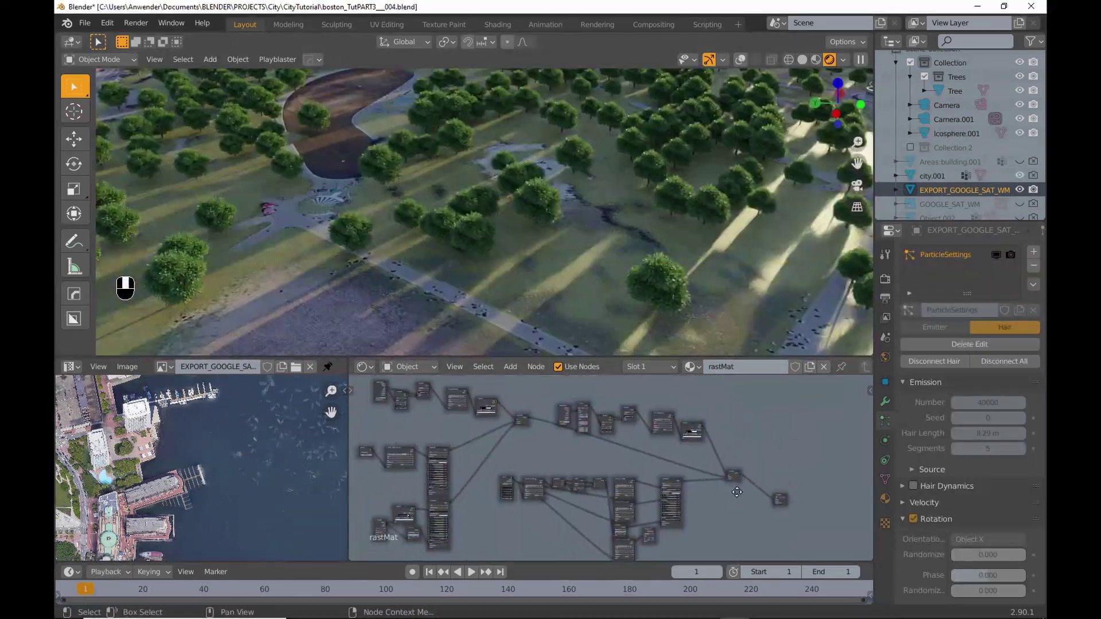
- Mute the Mix Shader node before the material output to compare the ground without the grass blend
{"action": "scroll", "coordinate": [752, 510], "scroll_direction": "up", "scroll_amount": 3}
{"action": "left_click", "coordinate": [705, 435]}
{"action": "key", "text": "m"}
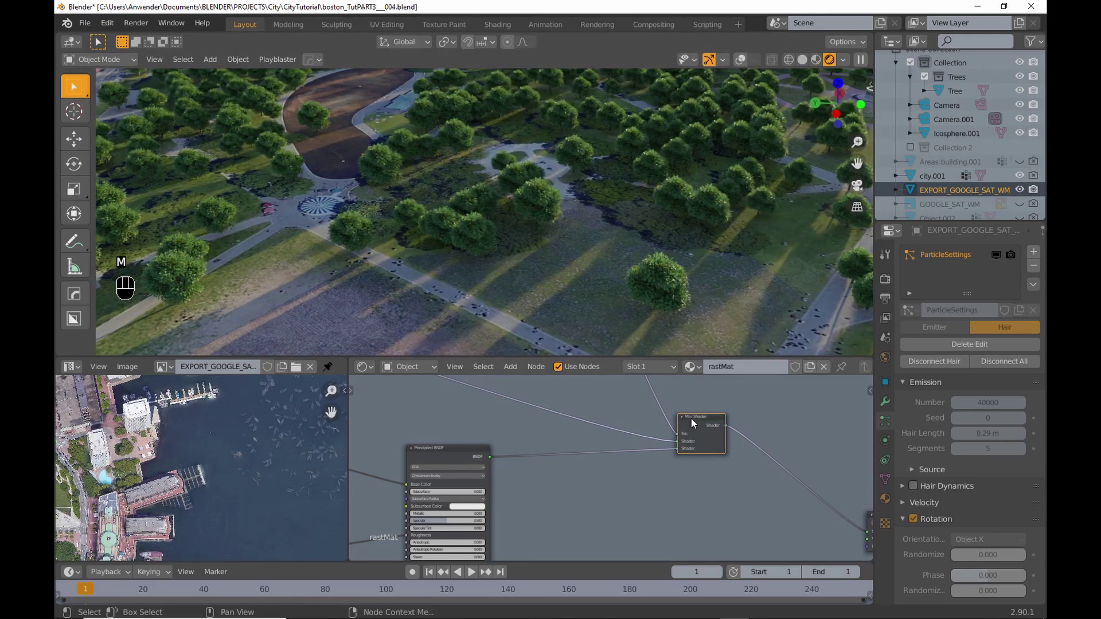
- Insert a Hue Saturation Value node between the Ground037_2K_Color.jpg texture and the grass Principled BSDF's base color
{"action": "scroll", "coordinate": [691, 422], "scroll_direction": "down", "scroll_amount": 5}
{"action": "middle_click_drag", "start_coordinate": [691, 421], "coordinate": [858, 420]}
{"action": "scroll", "coordinate": [516, 420], "scroll_direction": "up", "scroll_amount": 7}
{"action": "left_click", "coordinate": [511, 367]}
{"action": "mouse_move", "coordinate": [530, 462]}
{"action": "left_click", "coordinate": [624, 487]}
{"action": "left_click", "coordinate": [582, 414]}
- Set the grass Hue Saturation Value node to hue 0.490, saturation 2.0 and value 0.570
{"action": "scroll", "coordinate": [562, 436], "scroll_direction": "up", "scroll_amount": 6}
{"action": "mouse_move", "coordinate": [685, 474]}
{"action": "left_mouse_down", "text": "shift"}
{"action": "mouse_move", "coordinate": [633, 474]}
{"action": "mouse_move", "coordinate": [702, 455]}
{"action": "mouse_move", "coordinate": [698, 436]}
{"action": "mouse_move", "coordinate": [712, 436]}
{"action": "mouse_move", "coordinate": [691, 474]}
{"action": "left_mouse_up", "text": "shift"}
{"action": "left_click_drag", "start_coordinate": [697, 435], "coordinate": [666, 472], "text": "shift"}
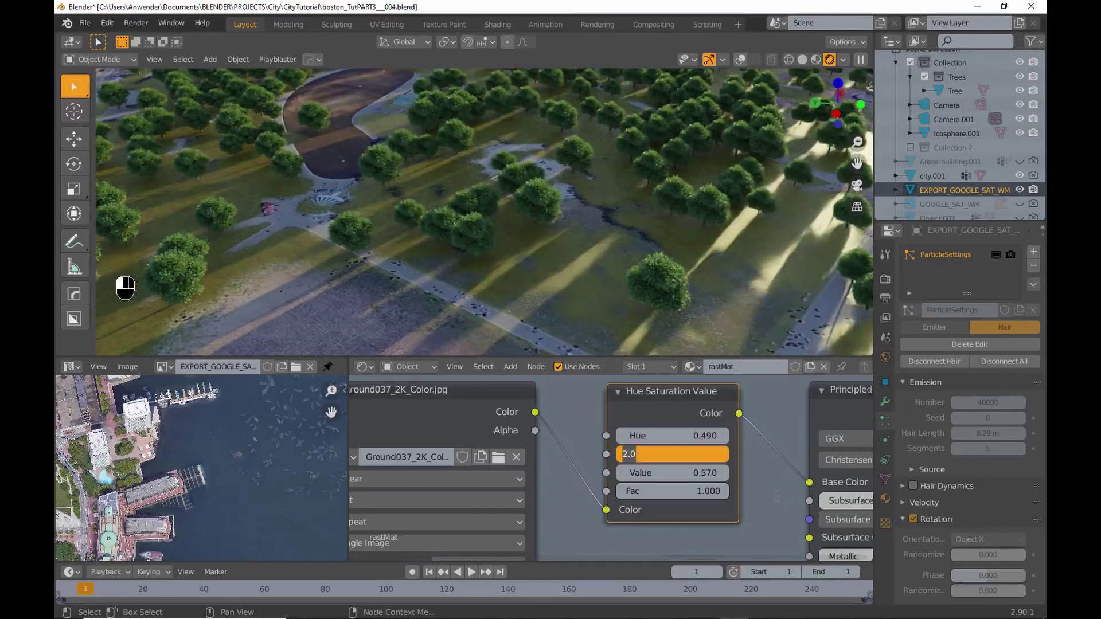
{"action": "left_click", "coordinate": [775, 496]}
- Toggle the Mix Shader's mute off and on to compare the recolored grass with the satellite image
{"action": "scroll", "coordinate": [775, 496], "scroll_direction": "down", "scroll_amount": 4}
{"action": "middle_click_drag", "start_coordinate": [775, 496], "coordinate": [599, 472]}
{"action": "middle_click_drag", "start_coordinate": [769, 459], "coordinate": [521, 472]}
{"action": "middle_click_drag", "start_coordinate": [690, 404], "coordinate": [677, 464]}
{"action": "left_click", "coordinate": [677, 464]}
{"action": "key", "text": "m"}
{"action": "key", "text": "m"}
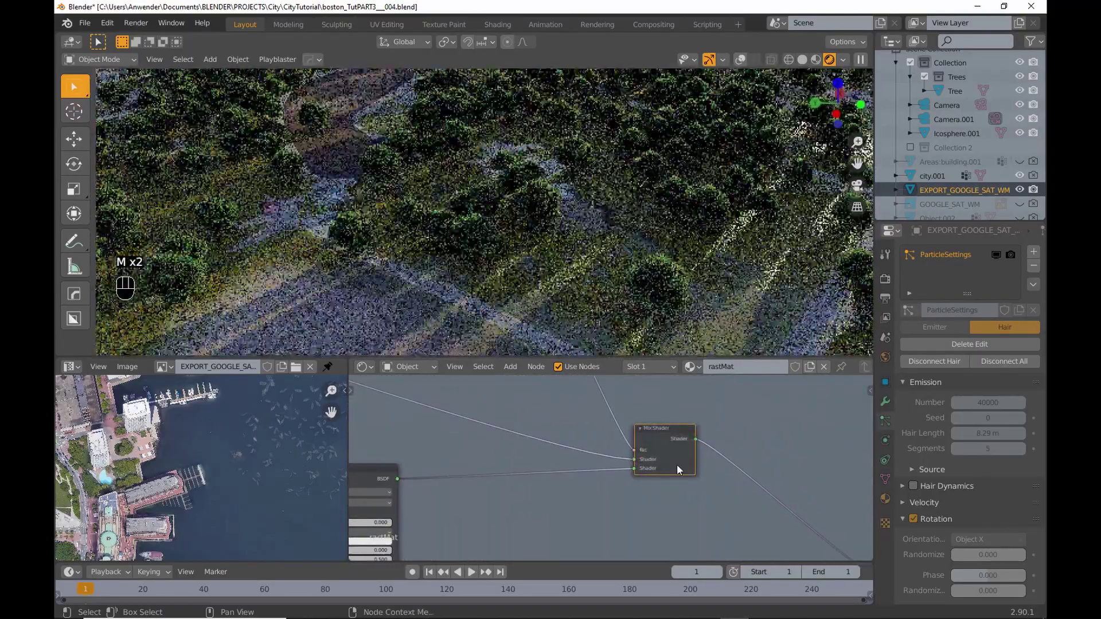
- Set the grass Hue Saturation Value node's hue to 0.570 and value to 0.430
{"action": "middle_click_drag", "start_coordinate": [415, 476], "coordinate": [786, 437]}
{"action": "scroll", "coordinate": [611, 407], "scroll_direction": "up", "scroll_amount": 4}
{"action": "left_click_drag", "start_coordinate": [611, 433], "coordinate": [622, 433], "text": "shift"}
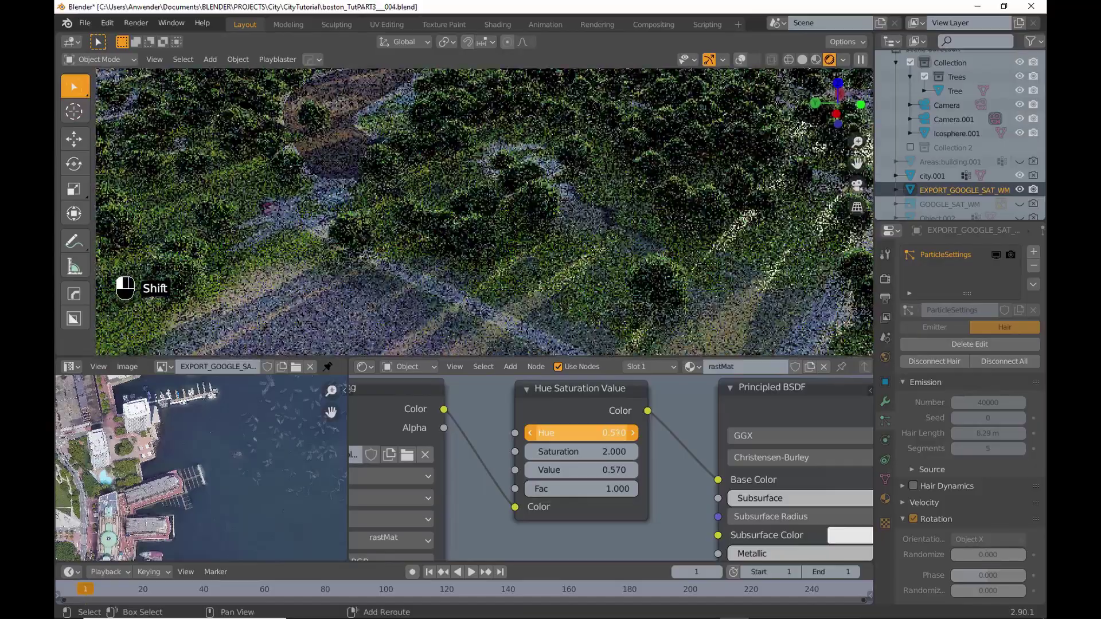
{"action": "left_click_drag", "start_coordinate": [623, 470], "coordinate": [570, 469], "text": "shift"}
- Compare the darker green grass with the original ground by muting and unmuting the Mix Shader
{"action": "scroll", "coordinate": [681, 474], "scroll_direction": "down", "scroll_amount": 4}
{"action": "key", "text": "m"}
{"action": "key", "text": "m"}
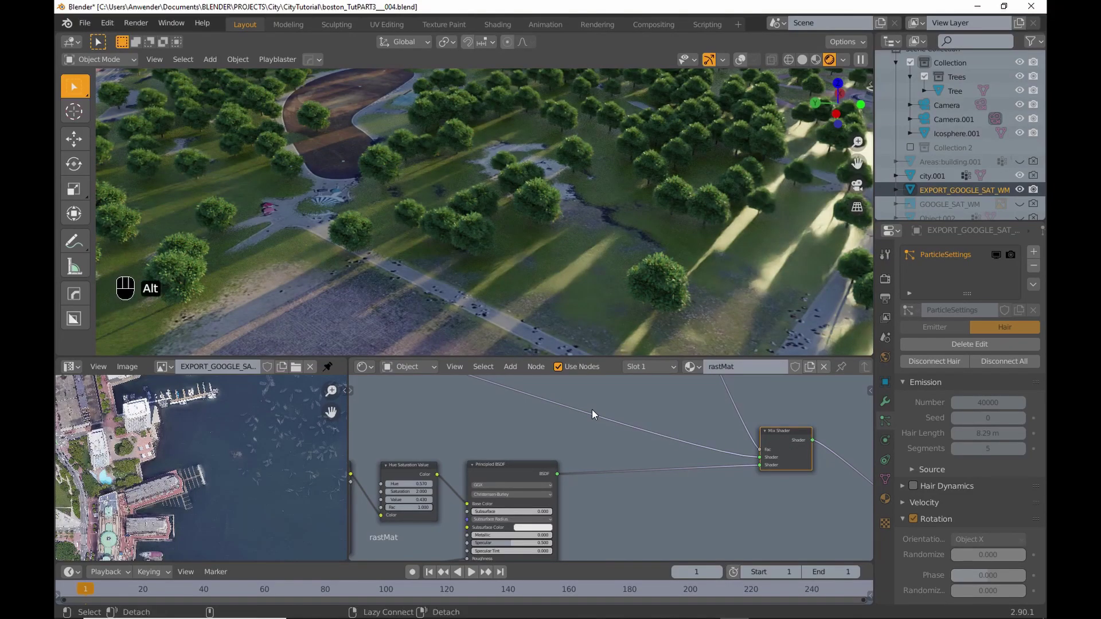
- Select the tree and rearrange its serrate.001 shader nodes to make room between the leaf texture and Principled BSDF
{"action": "left_click", "coordinate": [632, 212]}
{"action": "key", "text": "Home"}
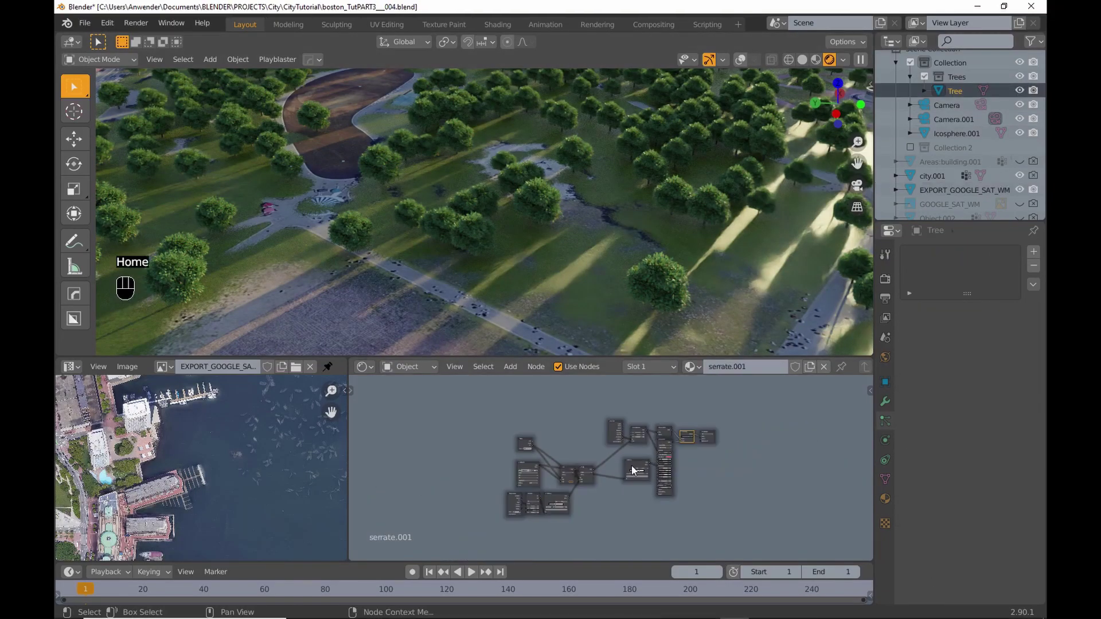
{"action": "scroll", "coordinate": [631, 470], "scroll_direction": "up", "scroll_amount": 4}
{"action": "middle_click_drag", "start_coordinate": [631, 478], "coordinate": [592, 488]}
{"action": "left_click_drag", "start_coordinate": [539, 397], "coordinate": [700, 431]}
{"action": "left_click_drag", "start_coordinate": [691, 414], "coordinate": [562, 406]}
{"action": "left_click_drag", "start_coordinate": [428, 494], "coordinate": [571, 452]}
{"action": "scroll", "coordinate": [631, 465], "scroll_direction": "up", "scroll_amount": 2}
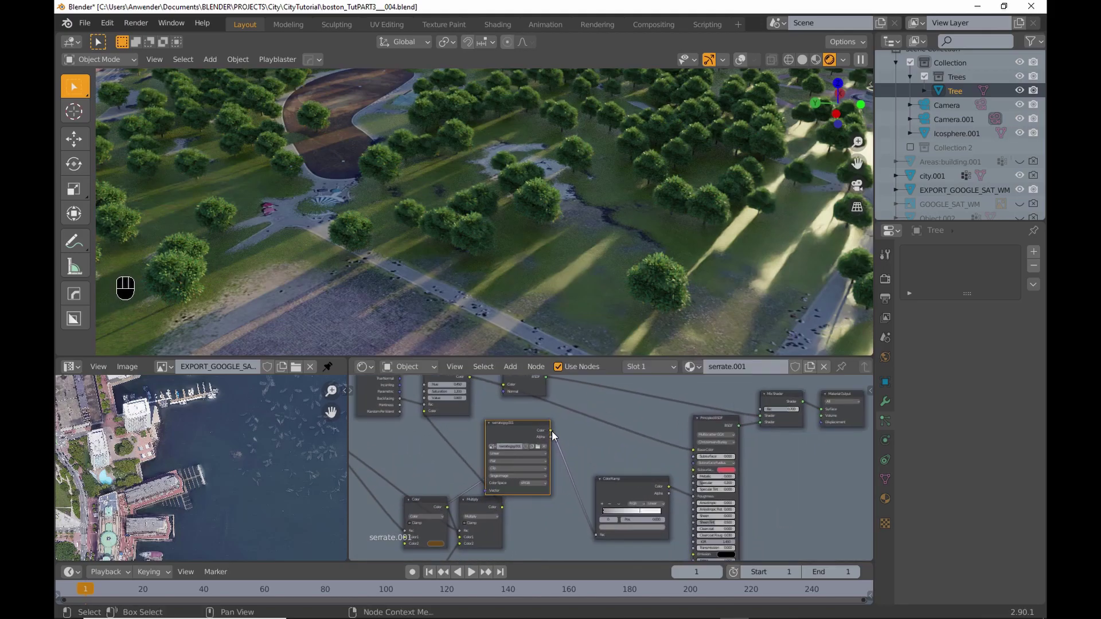
- Insert a Hue Saturation Value node between the leaf image texture and the Principled BSDF's base color
{"action": "scroll", "coordinate": [610, 459], "scroll_direction": "up", "scroll_amount": 2}
{"action": "left_click", "coordinate": [513, 368]}
{"action": "mouse_move", "coordinate": [545, 457]}
{"action": "left_click", "coordinate": [609, 489]}
{"action": "left_click", "coordinate": [606, 391]}
- Set the leaf Hue Saturation Value node to hue 0.350, saturation 0.750 and value 1.050
{"action": "scroll", "coordinate": [567, 469], "scroll_direction": "up", "scroll_amount": 2}
{"action": "middle_click_drag", "start_coordinate": [567, 470], "coordinate": [503, 513]}
{"action": "scroll", "coordinate": [513, 456], "scroll_direction": "up", "scroll_amount": 1}
{"action": "left_click_drag", "start_coordinate": [636, 438], "coordinate": [625, 476], "text": "shift"}
{"action": "scroll", "coordinate": [529, 473], "scroll_direction": "up", "scroll_amount": 2}
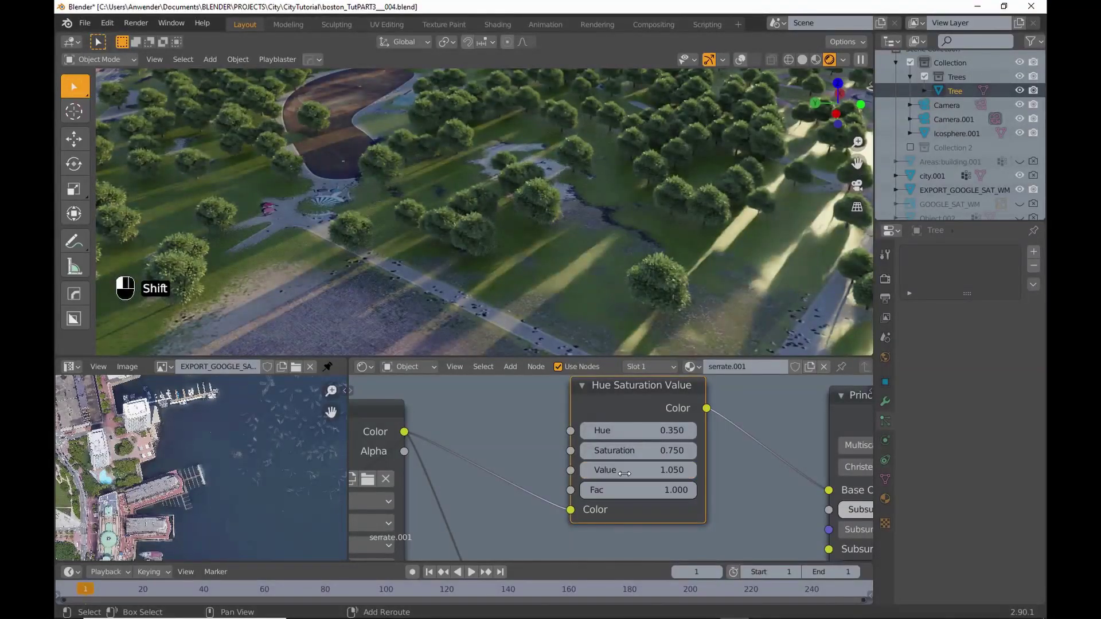
- Move the leaf material's shader and output nodes farther from the Hue Saturation Value node to free space
{"action": "scroll", "coordinate": [738, 459], "scroll_direction": "down", "scroll_amount": 12}
{"action": "middle_click_drag", "start_coordinate": [737, 459], "coordinate": [563, 432]}
{"action": "scroll", "coordinate": [562, 432], "scroll_direction": "down", "scroll_amount": 3}
{"action": "left_click_drag", "start_coordinate": [776, 543], "coordinate": [599, 404]}
{"action": "left_click_drag", "start_coordinate": [592, 414], "coordinate": [687, 405]}
{"action": "middle_click_drag", "start_coordinate": [596, 434], "coordinate": [619, 482]}
- Insert a second Hue Saturation Value node between the first one and the leaf Principled BSDF
{"action": "scroll", "coordinate": [620, 482], "scroll_direction": "up", "scroll_amount": 7}
{"action": "left_click", "coordinate": [506, 368]}
{"action": "mouse_move", "coordinate": [522, 459]}
{"action": "left_click", "coordinate": [617, 489]}
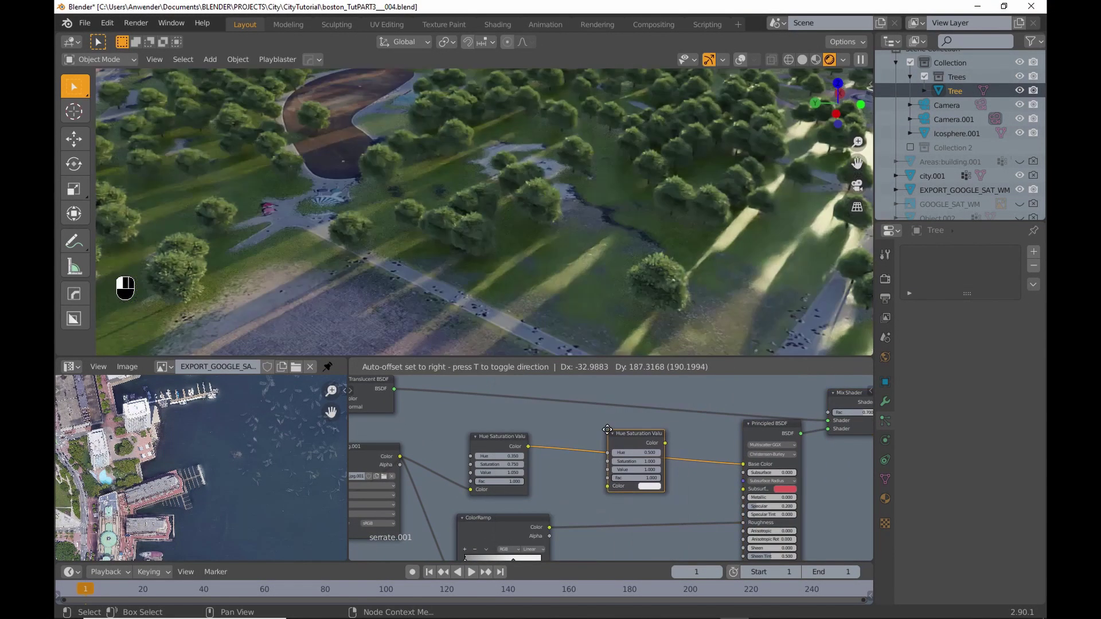
{"action": "left_click", "coordinate": [608, 429]}
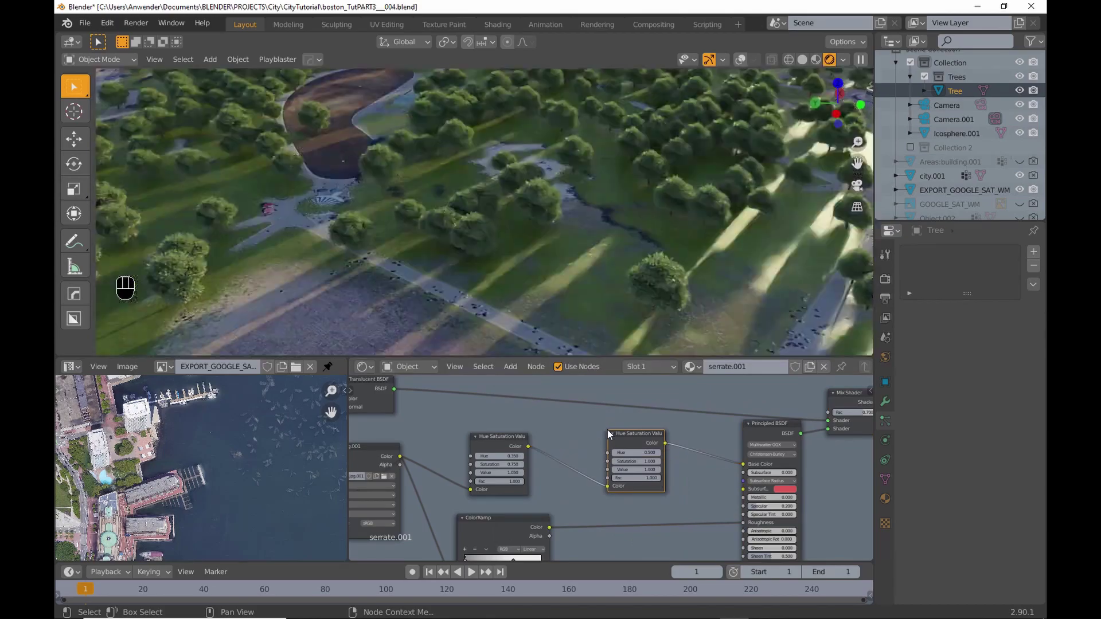
- Add an Object Info node and connect its Random output to the second Hue Saturation Value node's Fac
{"action": "left_click", "coordinate": [510, 367]}
{"action": "mouse_move", "coordinate": [517, 400]}
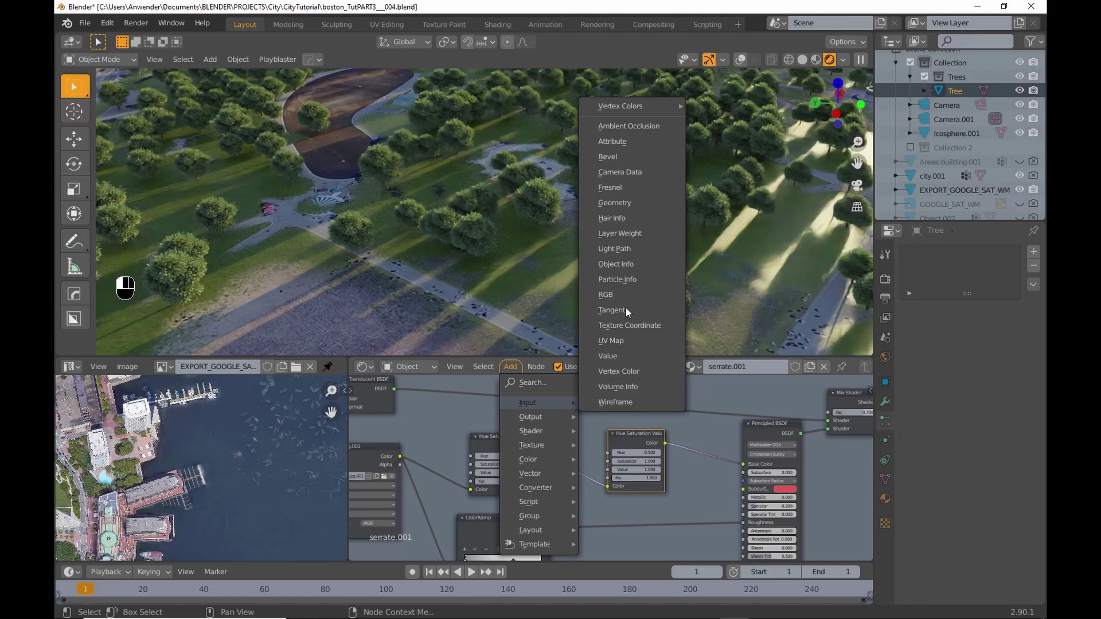
{"action": "left_click", "coordinate": [622, 263]}
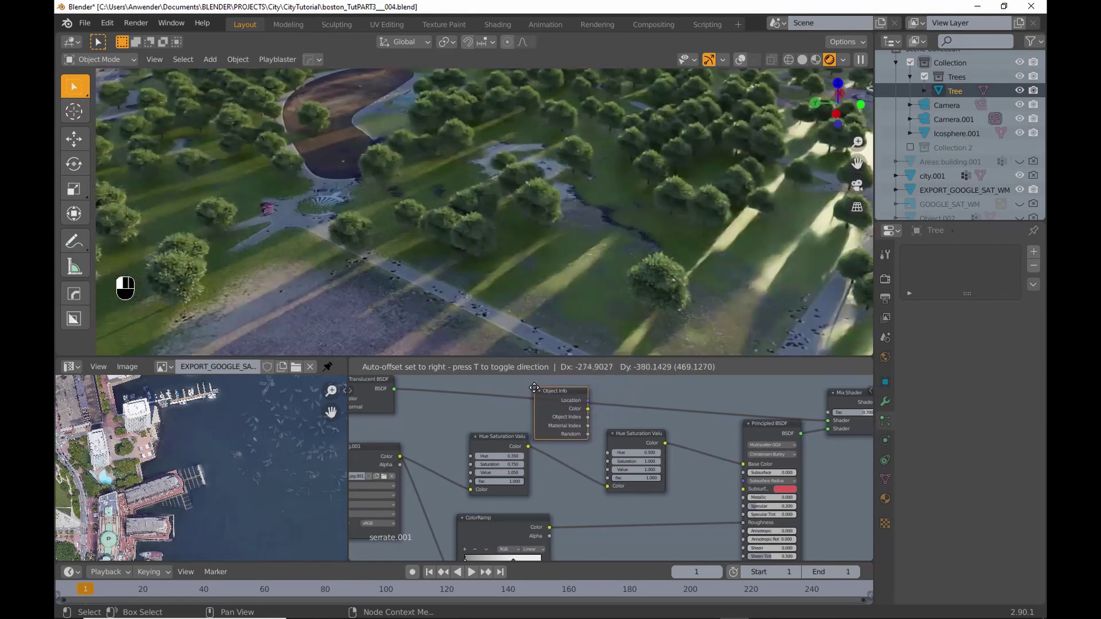
{"action": "left_click", "coordinate": [534, 390]}
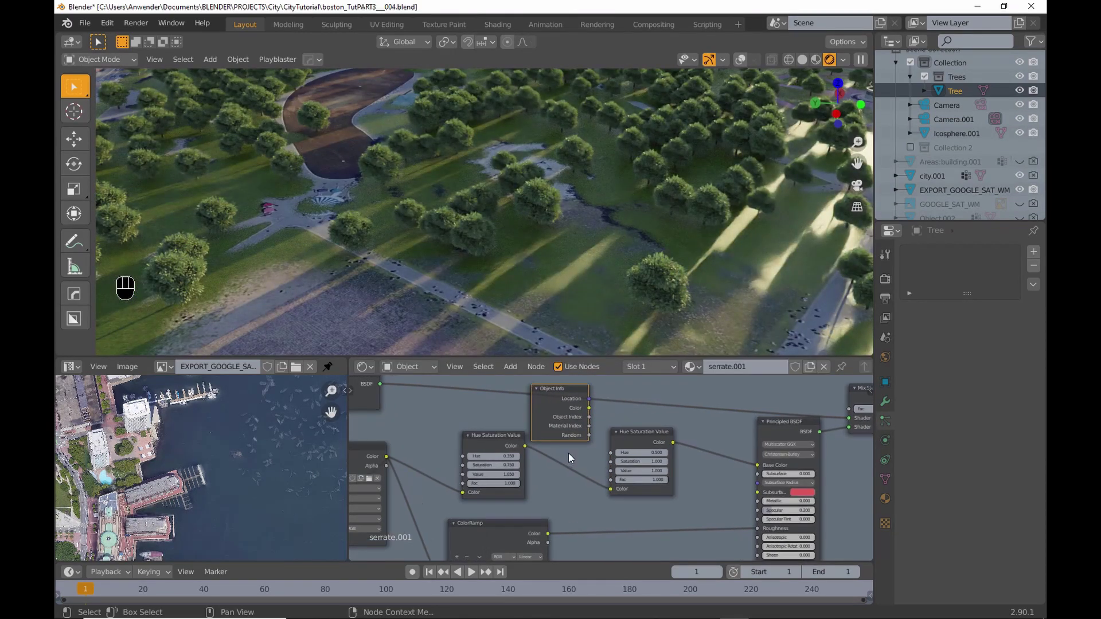
{"action": "scroll", "coordinate": [569, 453], "scroll_direction": "up", "scroll_amount": 2}
{"action": "middle_click_drag", "start_coordinate": [577, 456], "coordinate": [578, 458]}
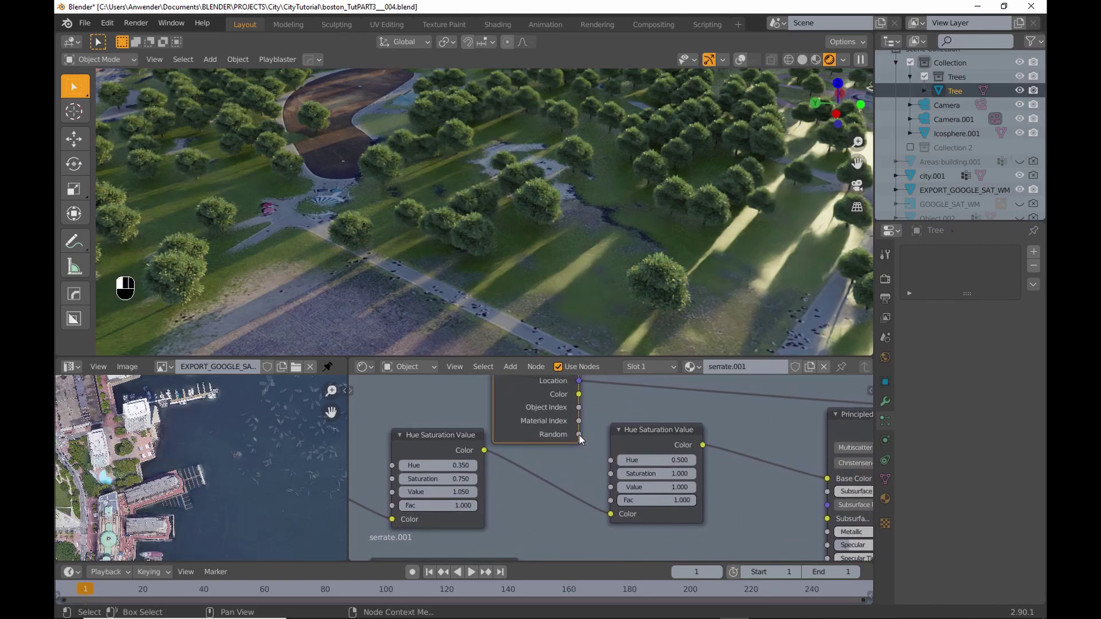
{"action": "left_click_drag", "start_coordinate": [614, 503], "coordinate": [614, 502]}
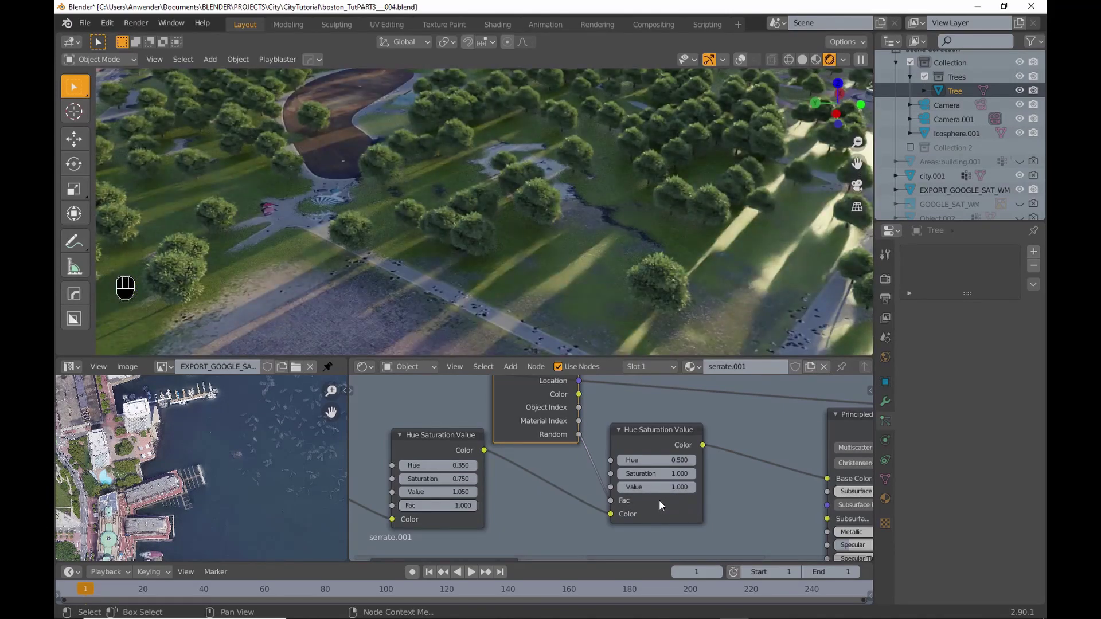
- Set the second leaf Hue Saturation Value node's hue to 0.440 and saturation to 1.530
{"action": "scroll", "coordinate": [661, 498], "scroll_direction": "up", "scroll_amount": 5}
{"action": "middle_click_drag", "start_coordinate": [568, 435], "coordinate": [541, 452]}
{"action": "scroll", "coordinate": [539, 452], "scroll_direction": "up", "scroll_amount": 4}
{"action": "left_click_drag", "start_coordinate": [658, 462], "coordinate": [711, 462], "text": "shift"}
{"action": "left_click_drag", "start_coordinate": [660, 489], "coordinate": [709, 489], "text": "shift"}
- Raise the Value setting of the second leaf Hue Saturation Value node and check the color variation across the park
{"action": "middle_click_drag", "start_coordinate": [617, 288], "coordinate": [647, 265]}
{"action": "middle_click_drag", "start_coordinate": [413, 172], "coordinate": [615, 299], "text": "shift"}
{"action": "scroll", "coordinate": [626, 293], "scroll_direction": "down", "scroll_amount": 1}
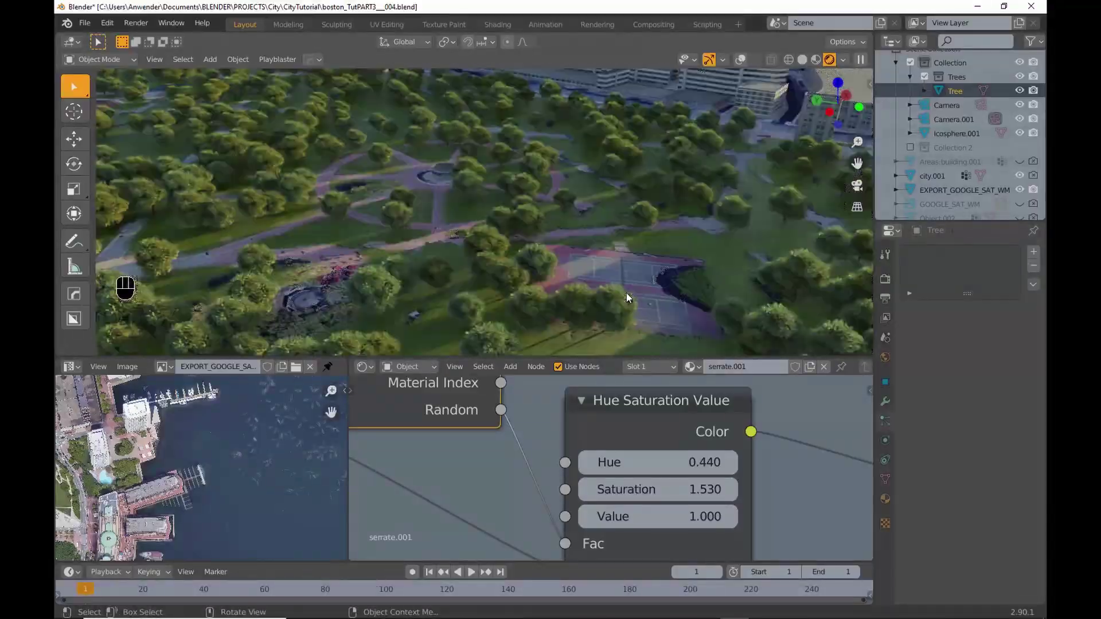
{"action": "middle_click_drag", "start_coordinate": [537, 464], "coordinate": [530, 434]}
{"action": "left_click_drag", "start_coordinate": [651, 487], "coordinate": [722, 486], "text": "shift"}
{"action": "scroll", "coordinate": [388, 229], "scroll_direction": "down", "scroll_amount": 2}
{"action": "middle_click_drag", "start_coordinate": [389, 255], "coordinate": [661, 221], "text": "shift"}
{"action": "scroll", "coordinate": [452, 267], "scroll_direction": "down", "scroll_amount": 3}
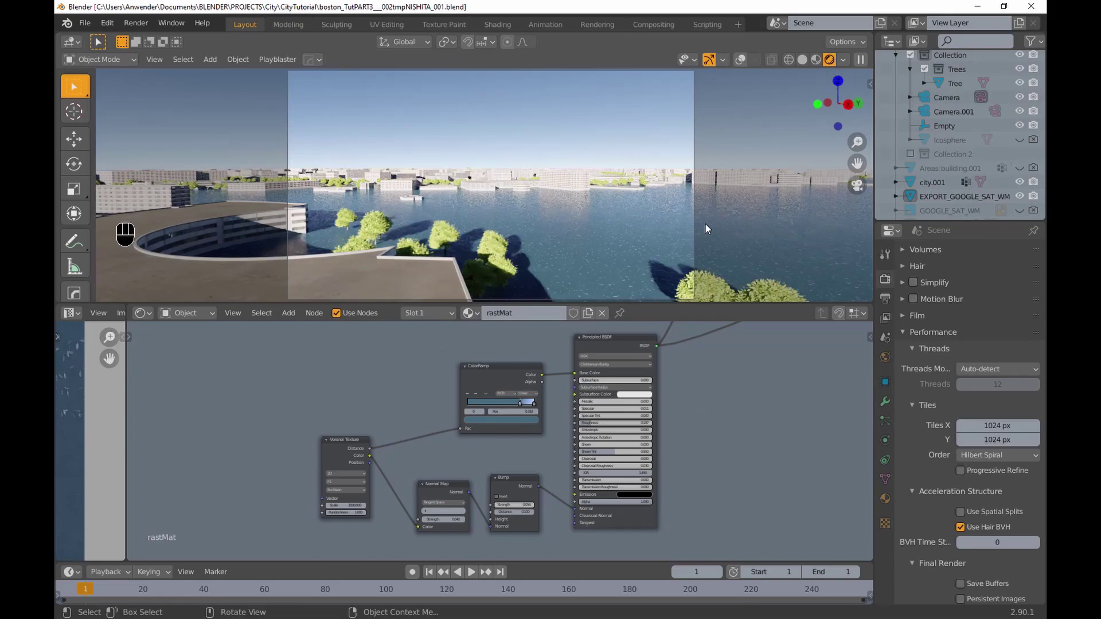
- Examine the water shader's Voronoi Texture, ColorRamp, Normal Map, Bump and Principled BSDF settings in the maximized node editor
{"action": "key", "text": "ctrl+space"}
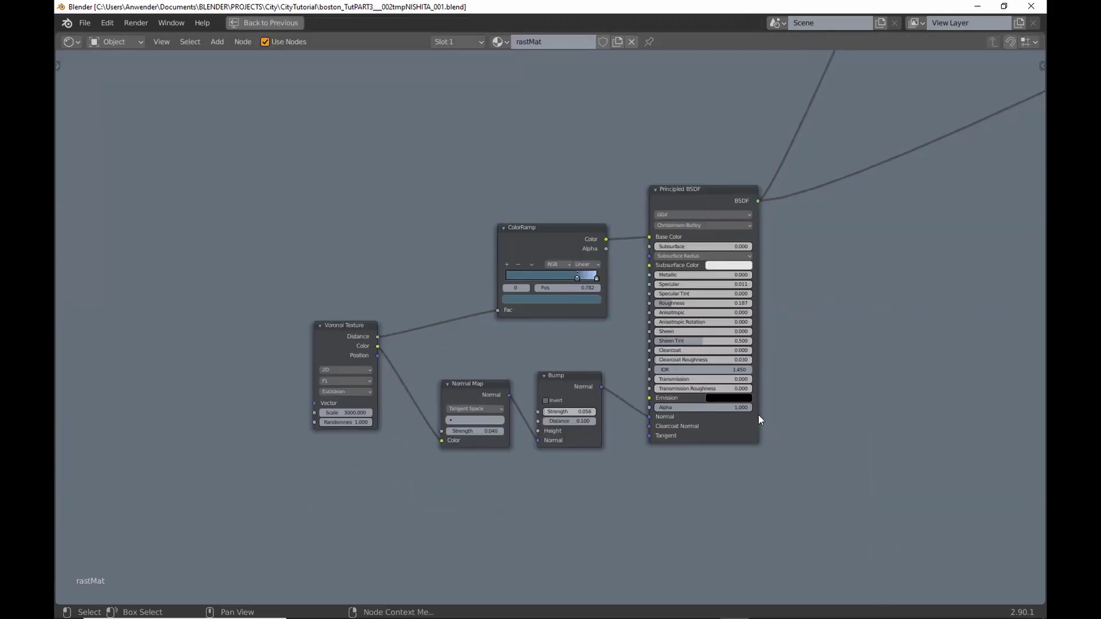
{"action": "scroll", "coordinate": [768, 395], "scroll_direction": "up", "scroll_amount": 2}
{"action": "middle_click_drag", "start_coordinate": [774, 328], "coordinate": [881, 350]}
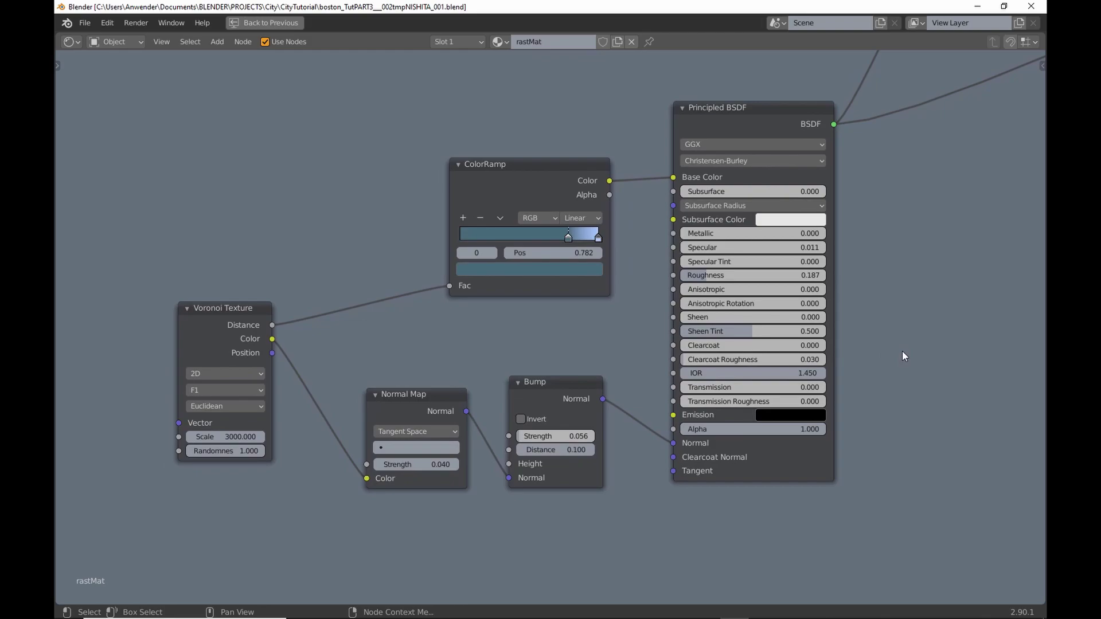
{"action": "key", "text": "ctrl+space"}
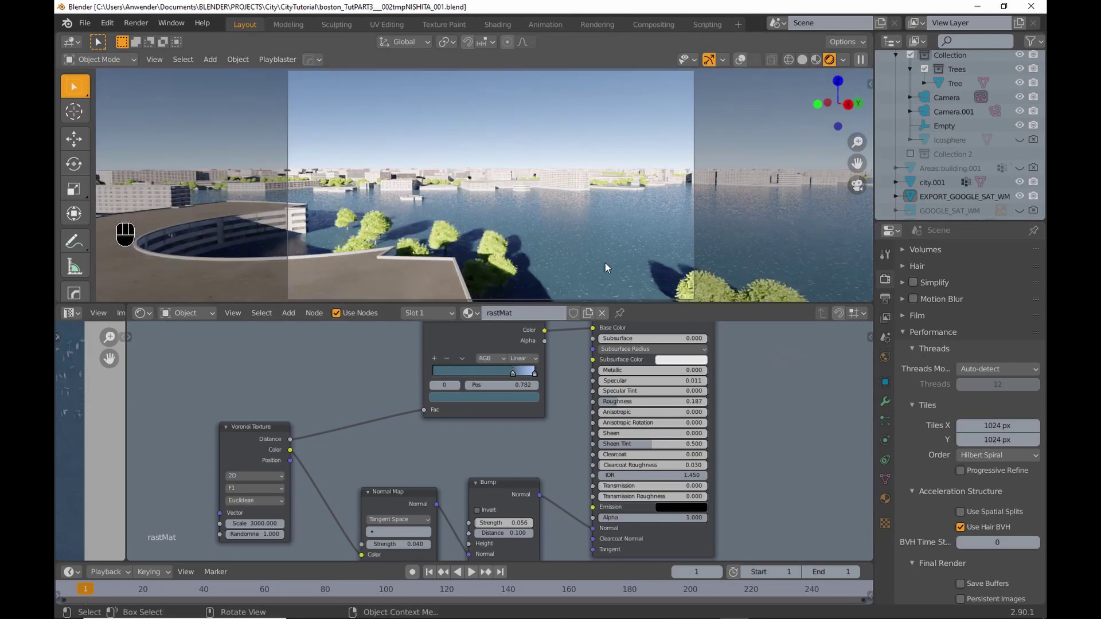
- Preview the Voronoi Texture's Distance and Color outputs on the water surface
{"action": "scroll", "coordinate": [605, 262], "scroll_direction": "up", "scroll_amount": 5}
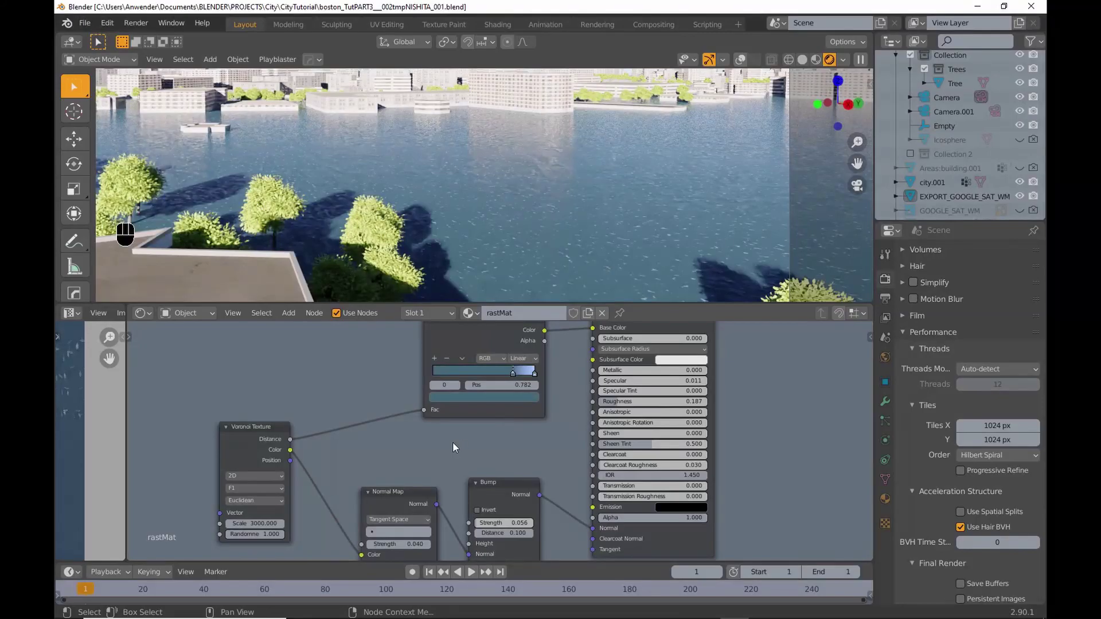
{"action": "middle_click_drag", "start_coordinate": [453, 442], "coordinate": [539, 433]}
{"action": "left_click", "coordinate": [346, 421], "text": "ctrl+shift"}
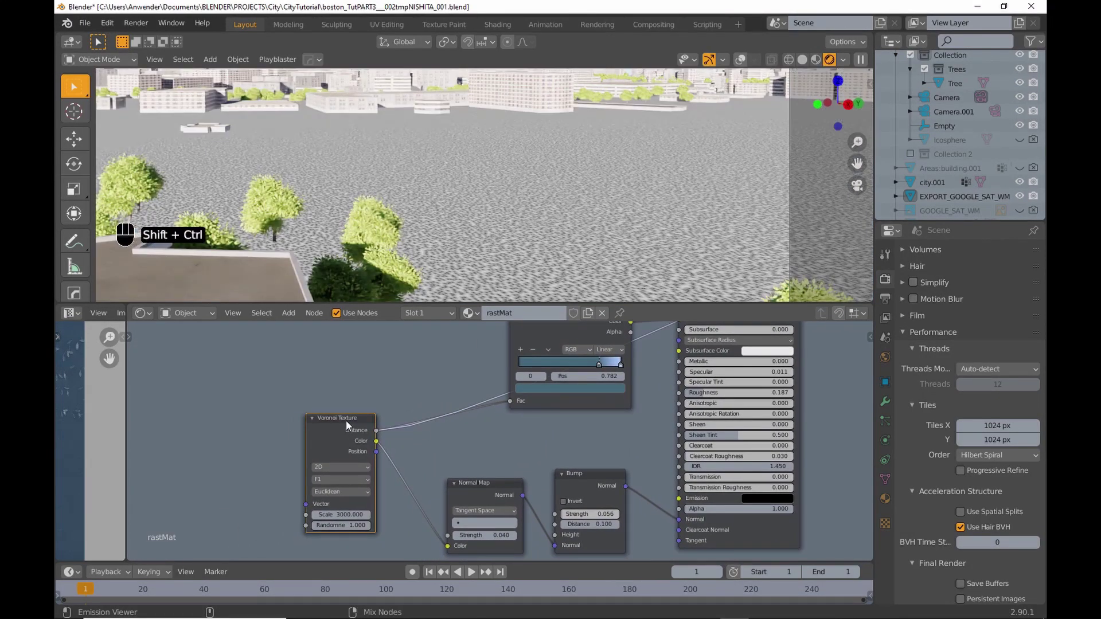
{"action": "left_click", "coordinate": [346, 421], "text": "ctrl+shift"}
{"action": "middle_click_drag", "start_coordinate": [440, 376], "coordinate": [333, 458]}
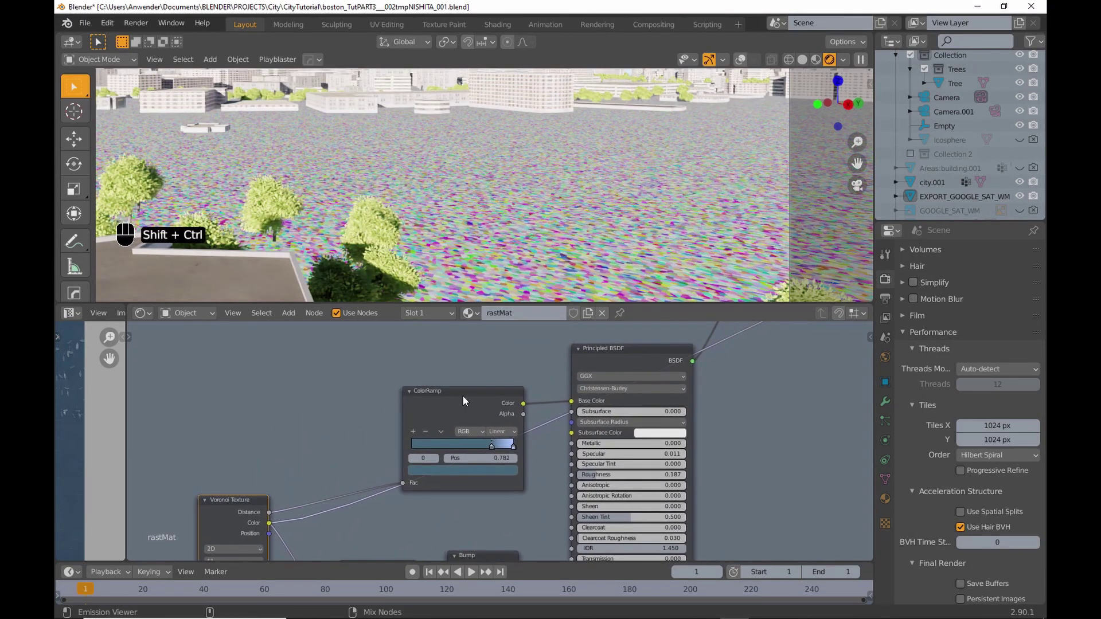
- Preview the ColorRamp's color on the water, then return the preview to the Principled BSDF
{"action": "left_click", "coordinate": [463, 400], "text": "ctrl+shift"}
{"action": "scroll", "coordinate": [473, 252], "scroll_direction": "up", "scroll_amount": 3}
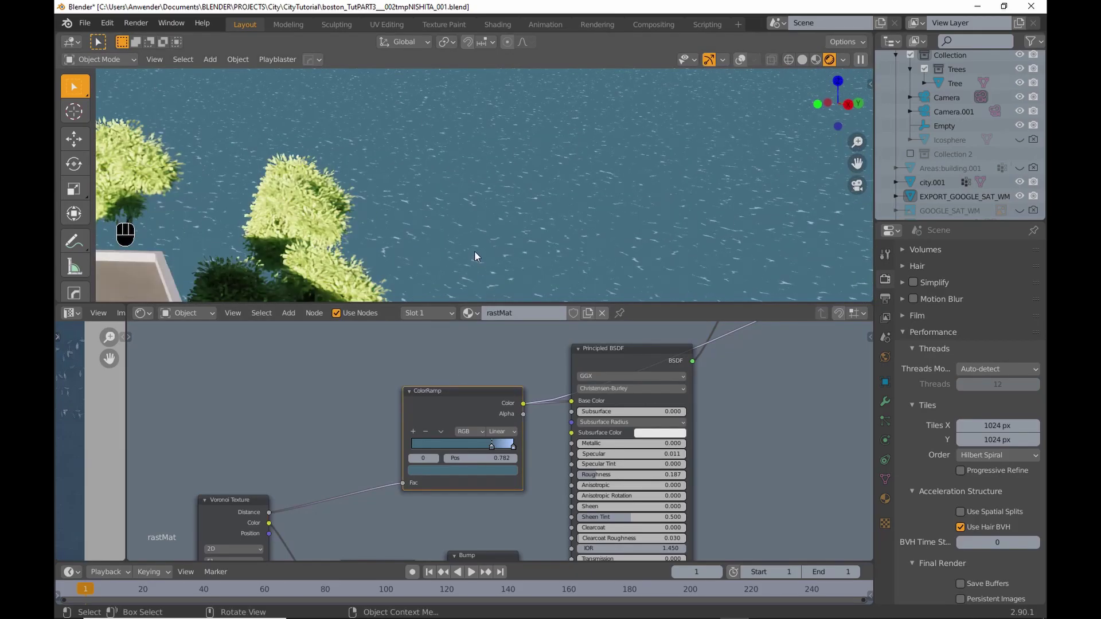
{"action": "left_click", "coordinate": [618, 349], "text": "ctrl+shift"}
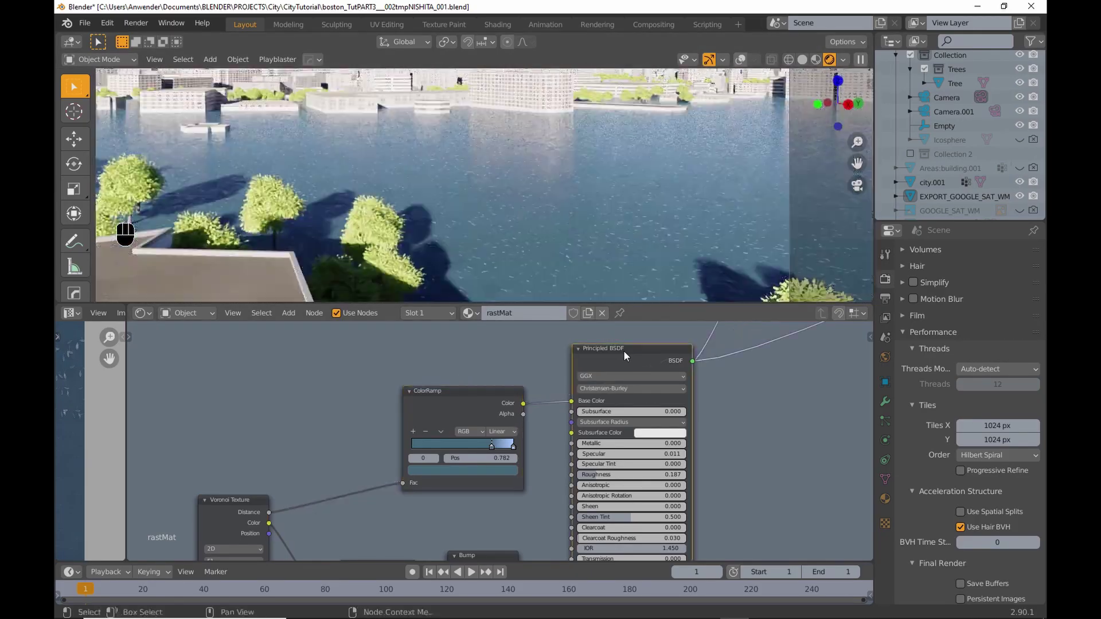
- Disconnect the Bump node from the Principled BSDF's Normal input, then reconnect it to compare the water reflections
{"action": "scroll", "coordinate": [492, 269], "scroll_direction": "up", "scroll_amount": 2}
{"action": "middle_click_drag", "start_coordinate": [547, 470], "coordinate": [535, 314]}
{"action": "left_click_drag", "start_coordinate": [532, 438], "coordinate": [532, 437]}
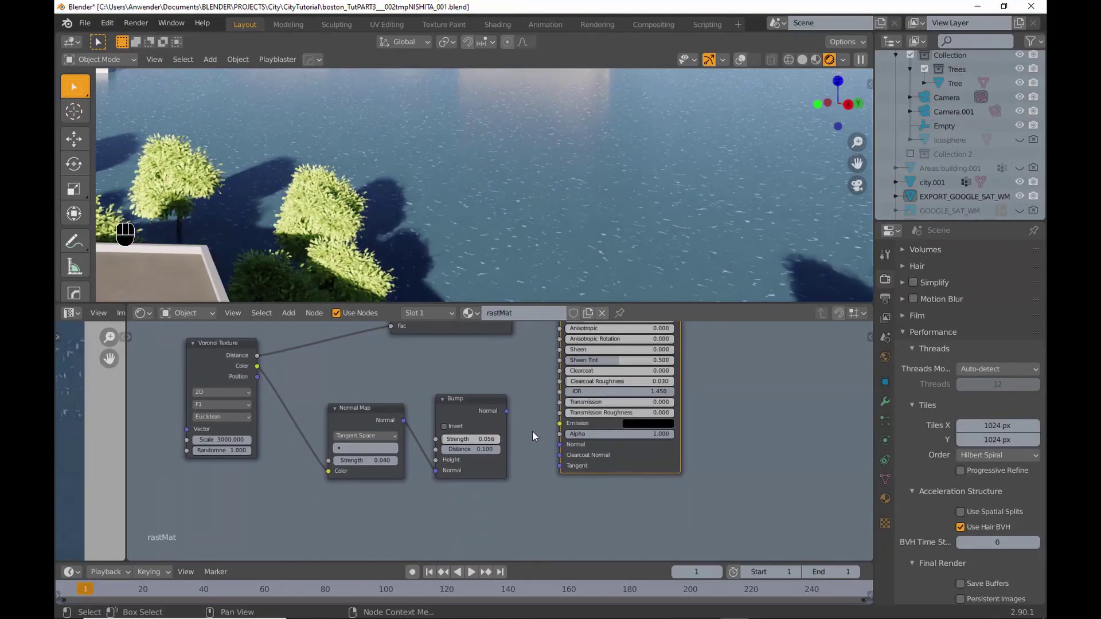
{"action": "scroll", "coordinate": [543, 175], "scroll_direction": "down", "scroll_amount": 3}
{"action": "left_click_drag", "start_coordinate": [507, 410], "coordinate": [559, 445]}
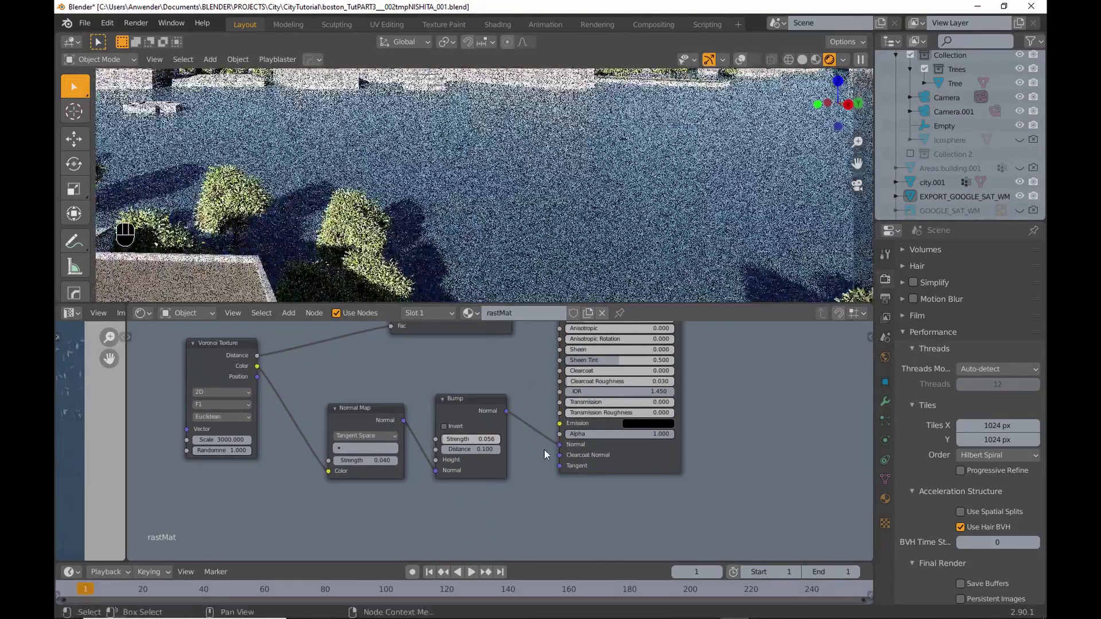
{"action": "scroll", "coordinate": [555, 262], "scroll_direction": "up", "scroll_amount": 3}
{"action": "middle_click_drag", "start_coordinate": [569, 185], "coordinate": [554, 264], "text": "shift"}
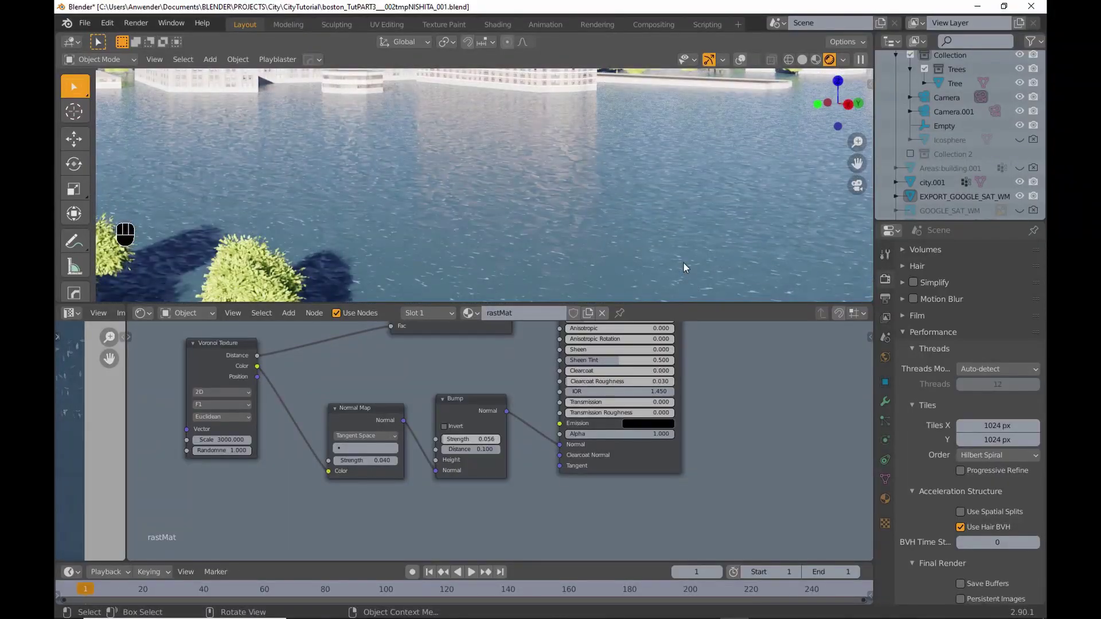